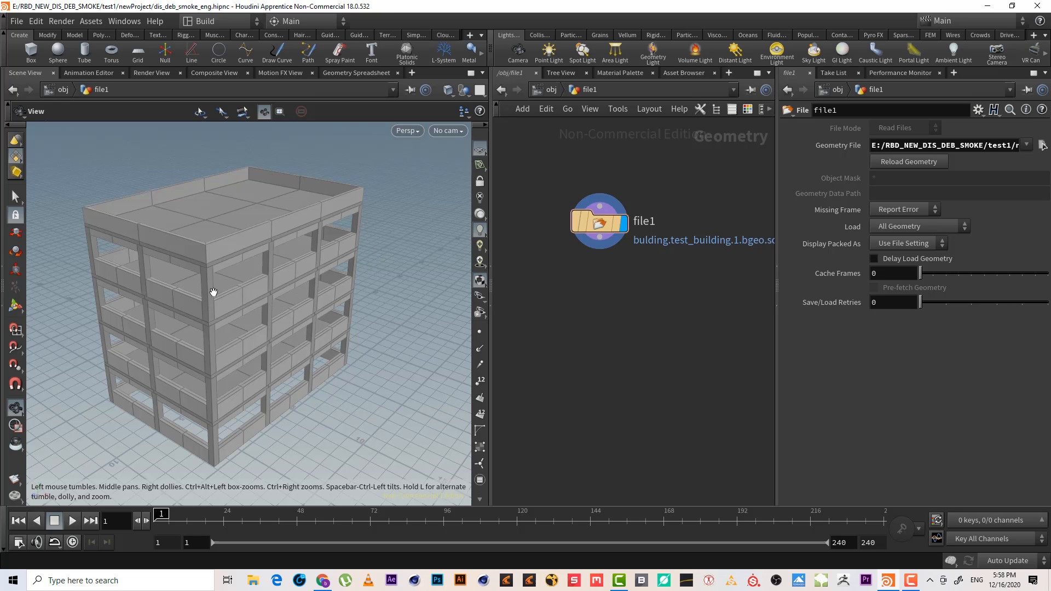
# Inspect the loaded building's geometry information on the file node, including its primitive groups
pyautogui.moveTo(212, 290); pyautogui.dragTo(239, 296)
pyautogui.moveTo(620, 271); pyautogui.dragTo(639, 281, button='middle')
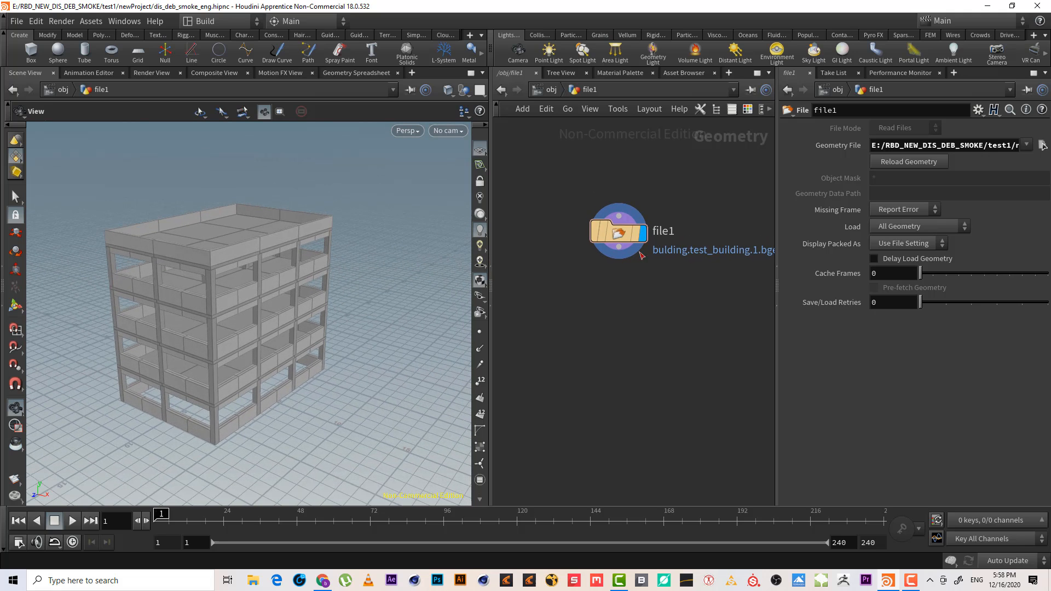
pyautogui.moveTo(235, 284); pyautogui.dragTo(218, 267)
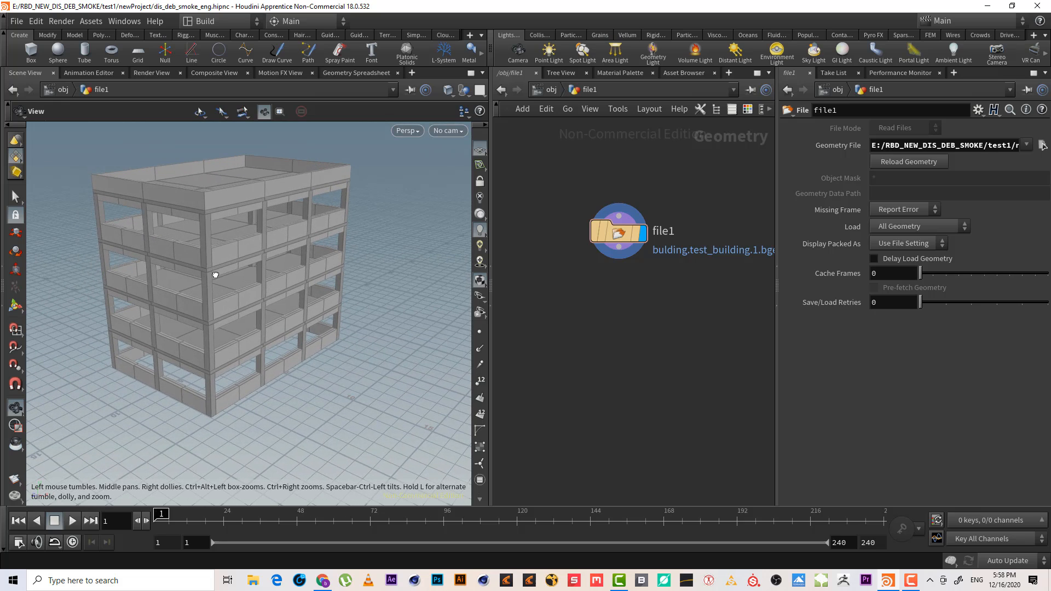
pyautogui.click(575, 231)
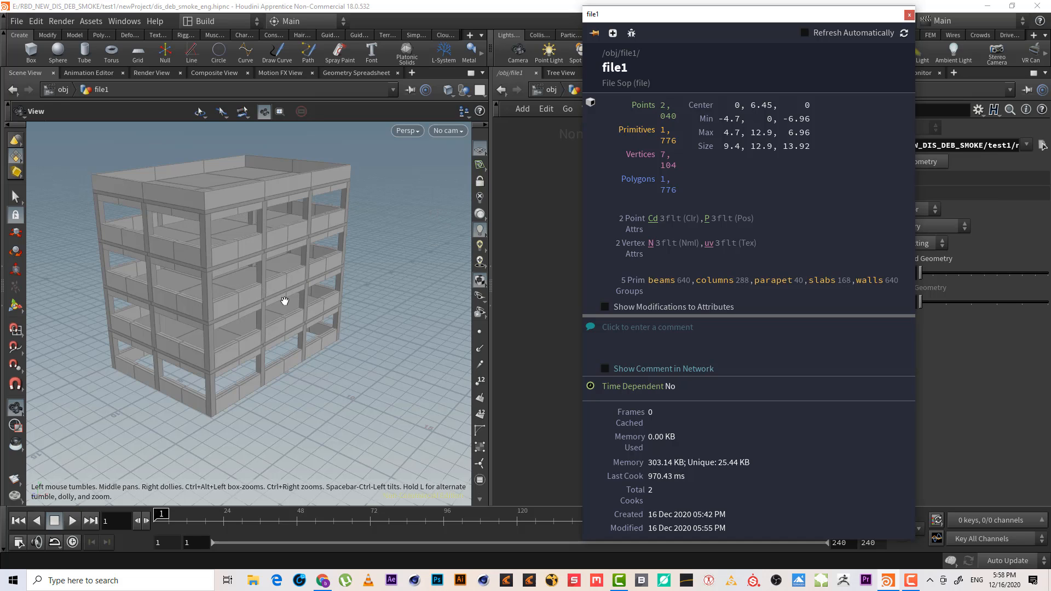
pyautogui.click(909, 15)
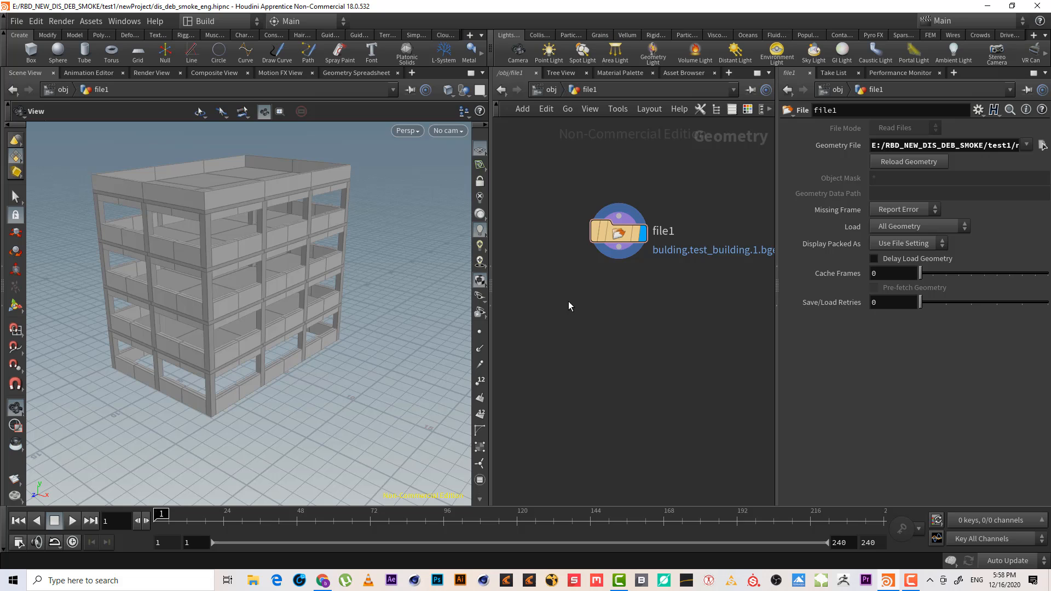
pyautogui.moveTo(283, 265); pyautogui.dragTo(294, 277)
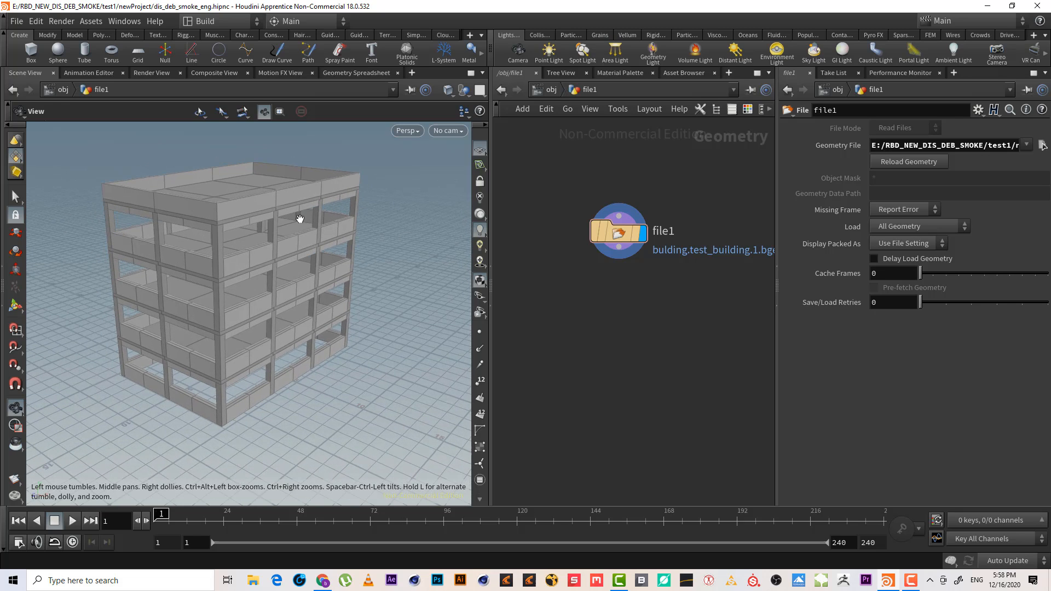
pyautogui.moveTo(227, 283); pyautogui.dragTo(230, 289)
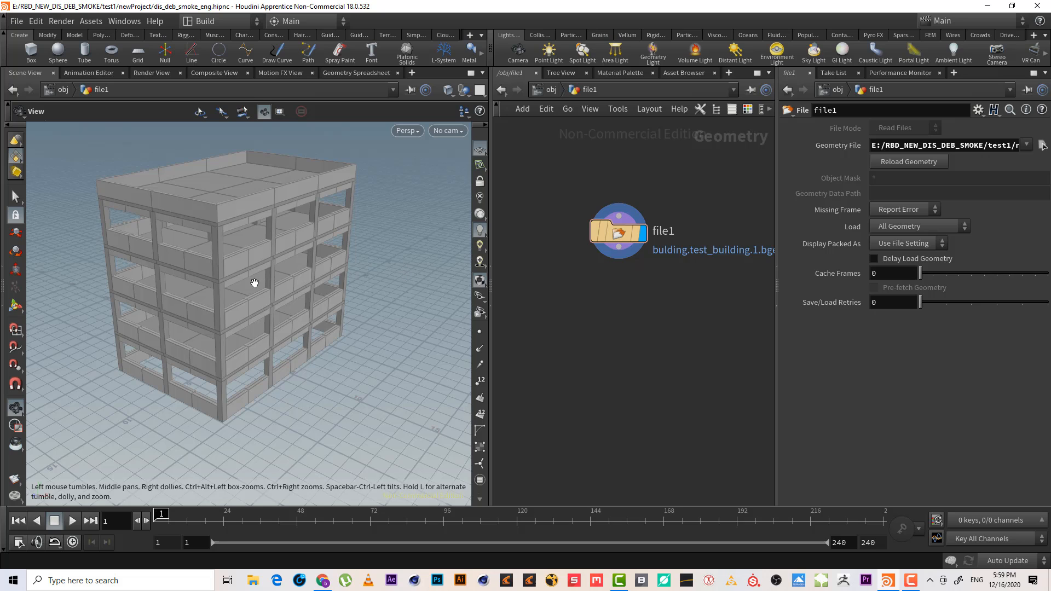
pyautogui.moveTo(214, 263)
pyautogui.mouseDown()
pyautogui.moveTo(234, 262)
pyautogui.moveTo(225, 261)
pyautogui.mouseUp()
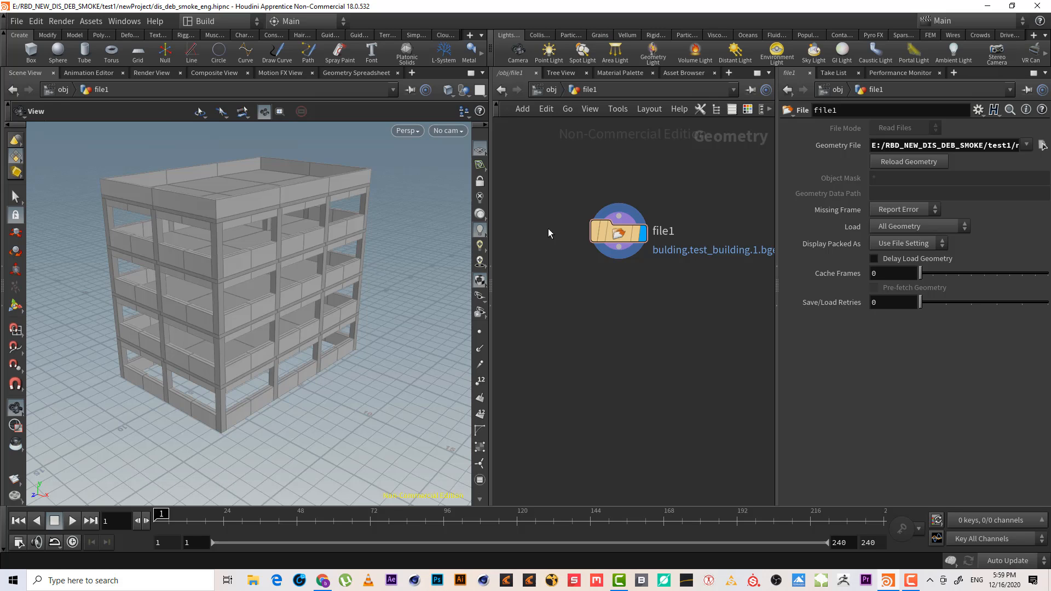
# Add an Attribute Delete node wired below the file node
pyautogui.moveTo(604, 306); pyautogui.dragTo(610, 279, button='middle')
pyautogui.click(624, 250)
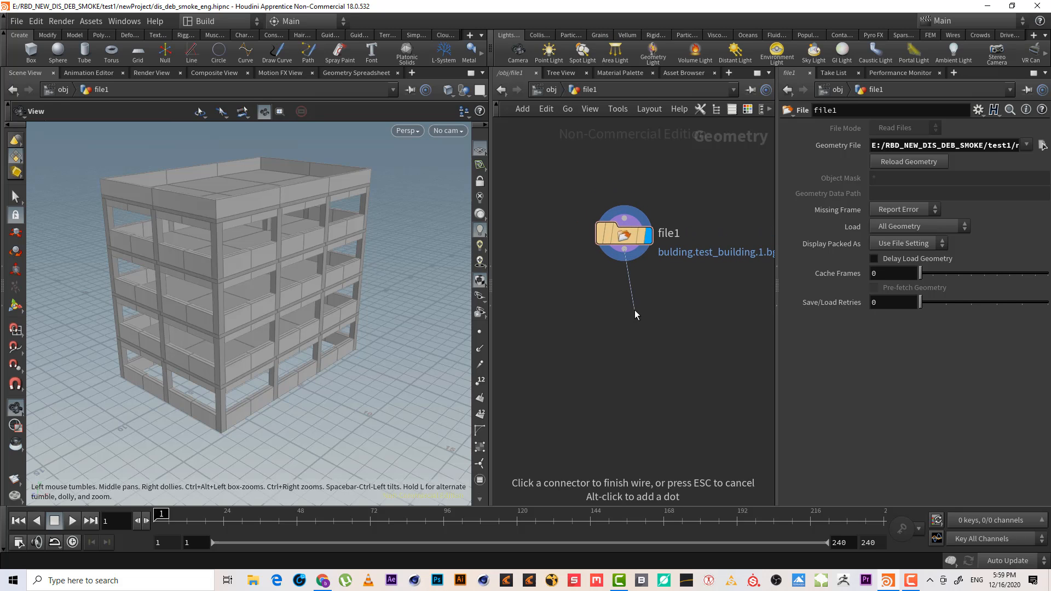
pyautogui.press('Tab')
pyautogui.write('dele')
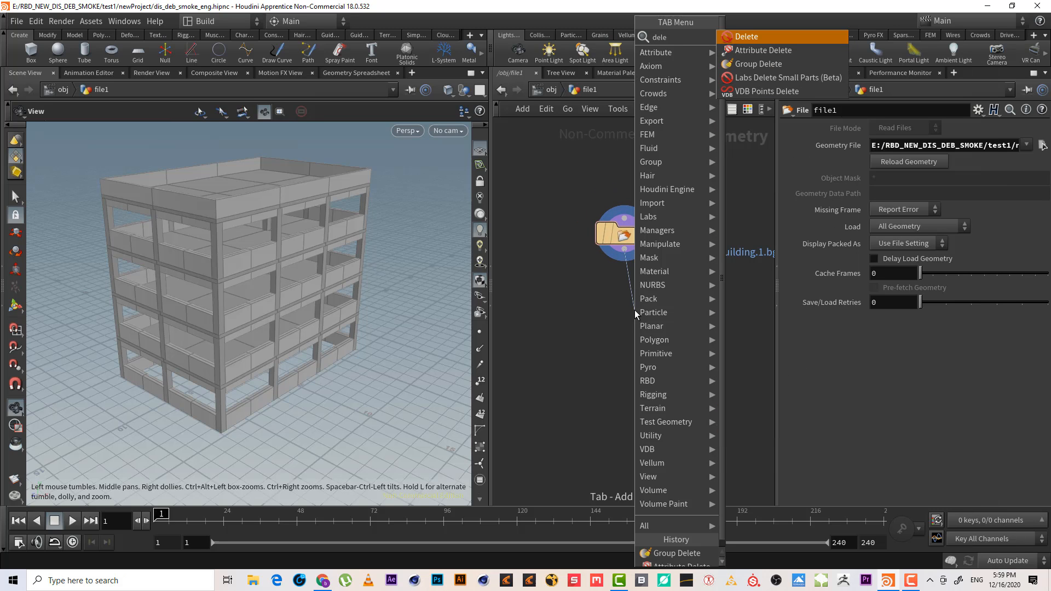
pyautogui.press('Down')
pyautogui.press('Return')
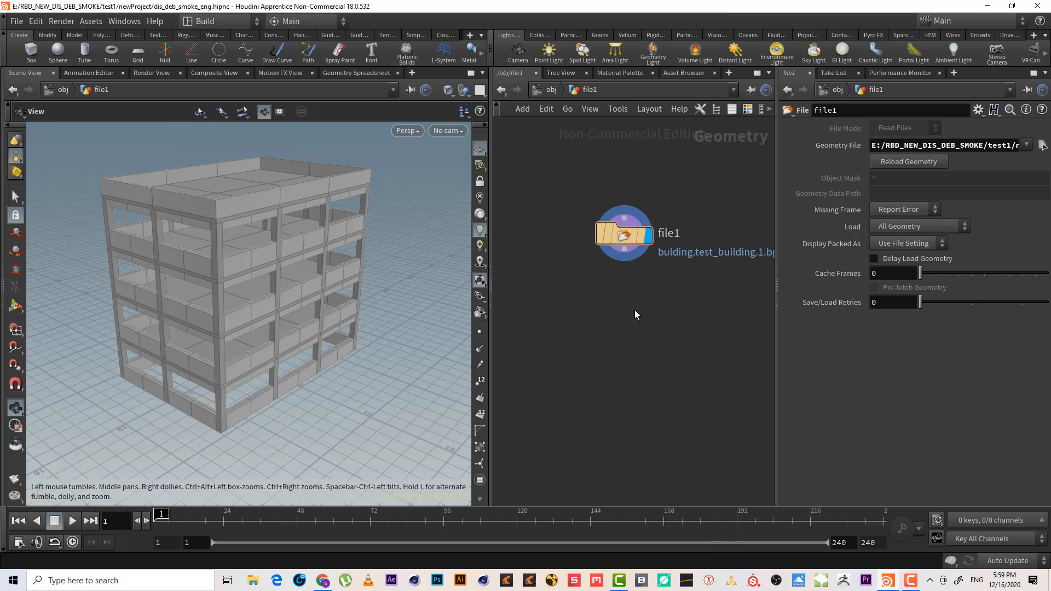
pyautogui.click(635, 309)
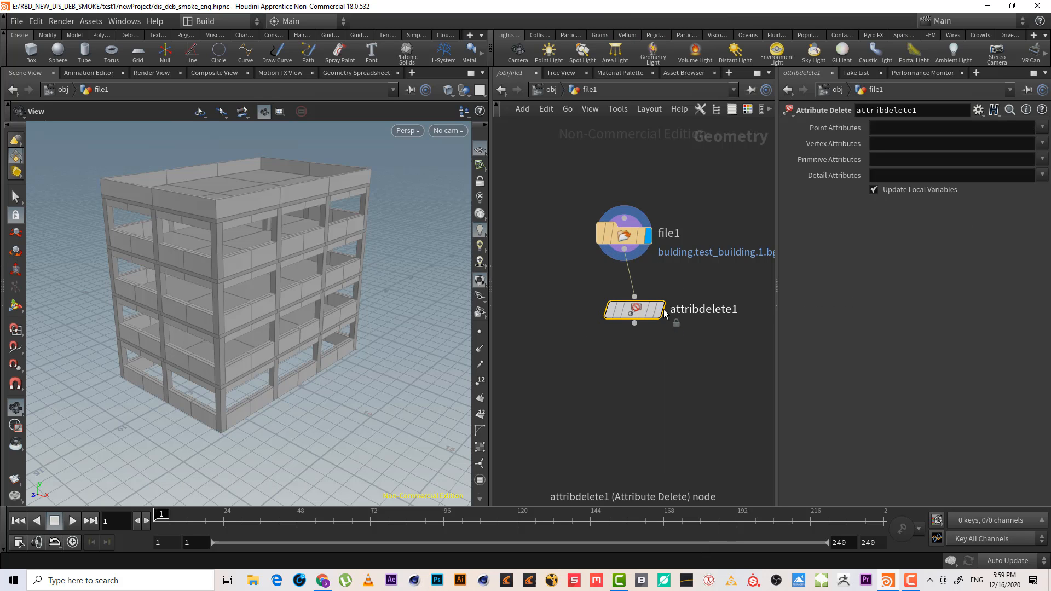
# Set the point, vertex, primitive and detail attribute fields of the Attribute Delete node to *
pyautogui.click(660, 310)
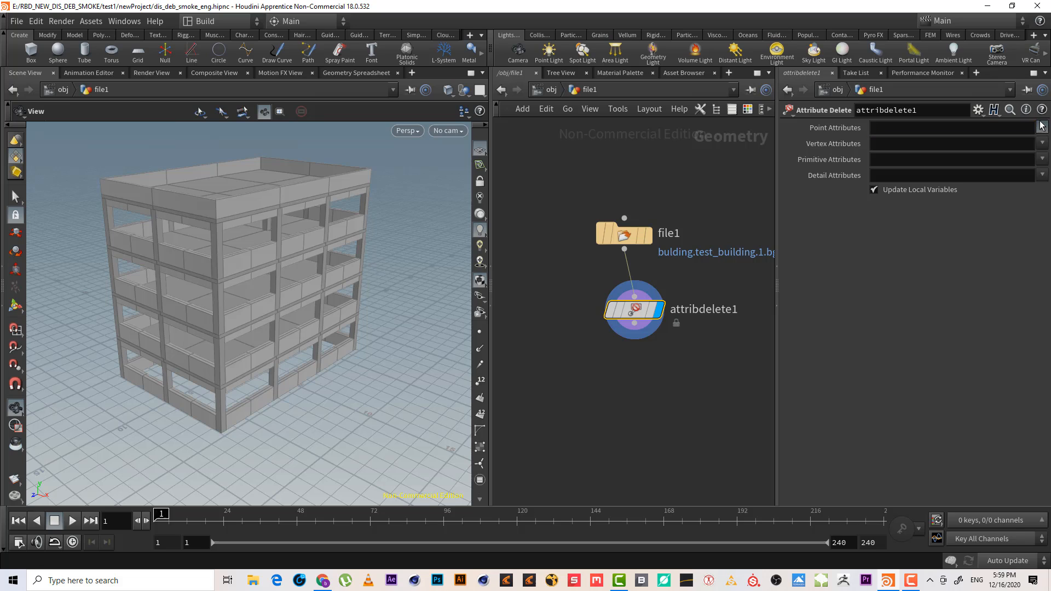
pyautogui.click(977, 128)
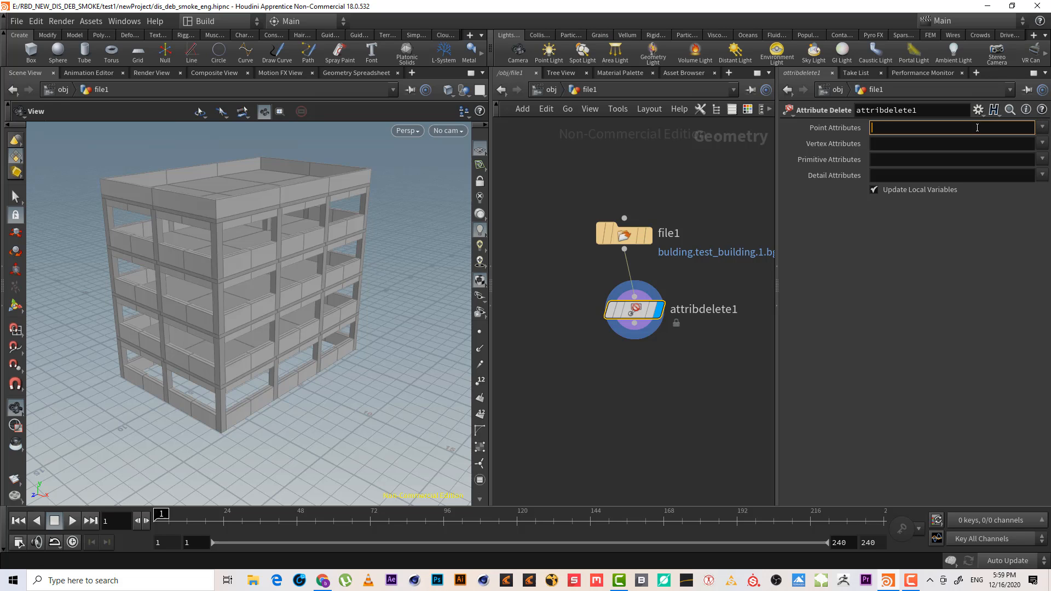
pyautogui.write('*')
pyautogui.press('Tab')
pyautogui.write('*')
pyautogui.press('Tab')
pyautogui.write('*')
pyautogui.press('Tab')
pyautogui.write('*')
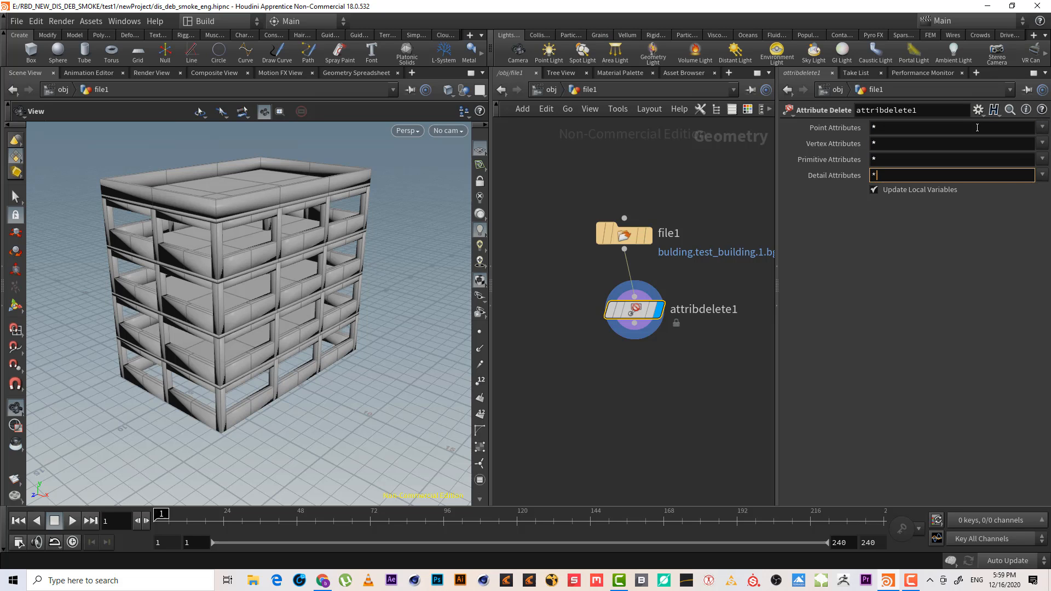
pyautogui.press('Tab')
# Change the vertex attributes entry to "* ^N" so the normals are kept
pyautogui.click(896, 145)
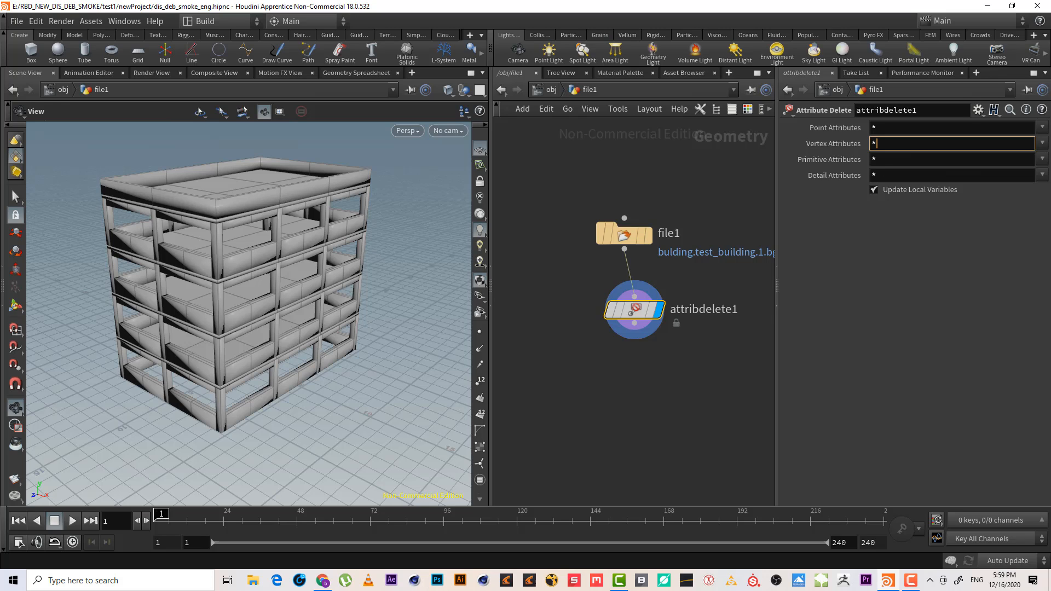
pyautogui.click(1042, 143)
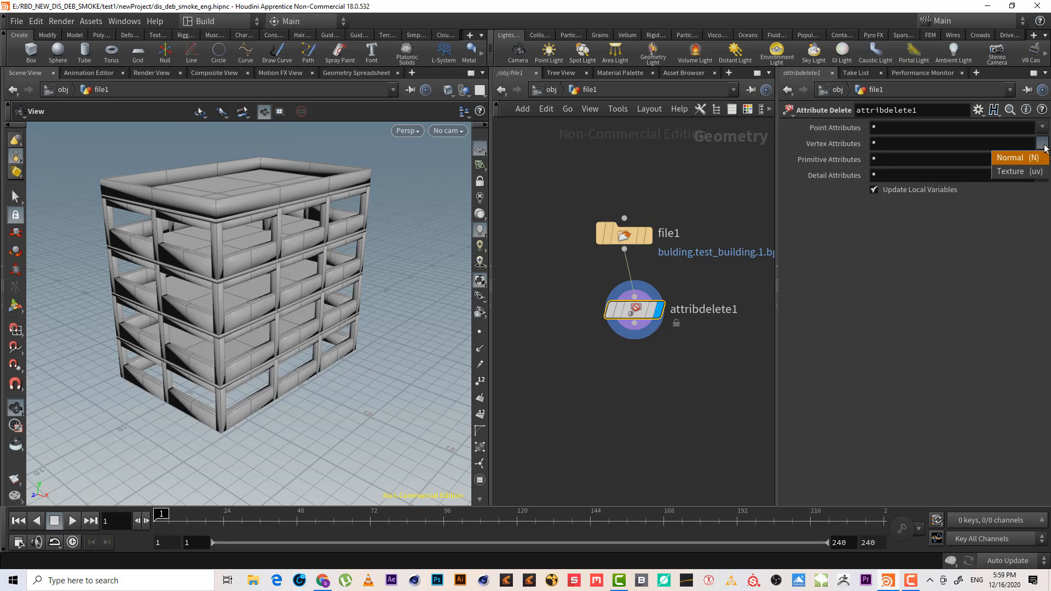
pyautogui.click(1023, 158)
pyautogui.click(907, 146)
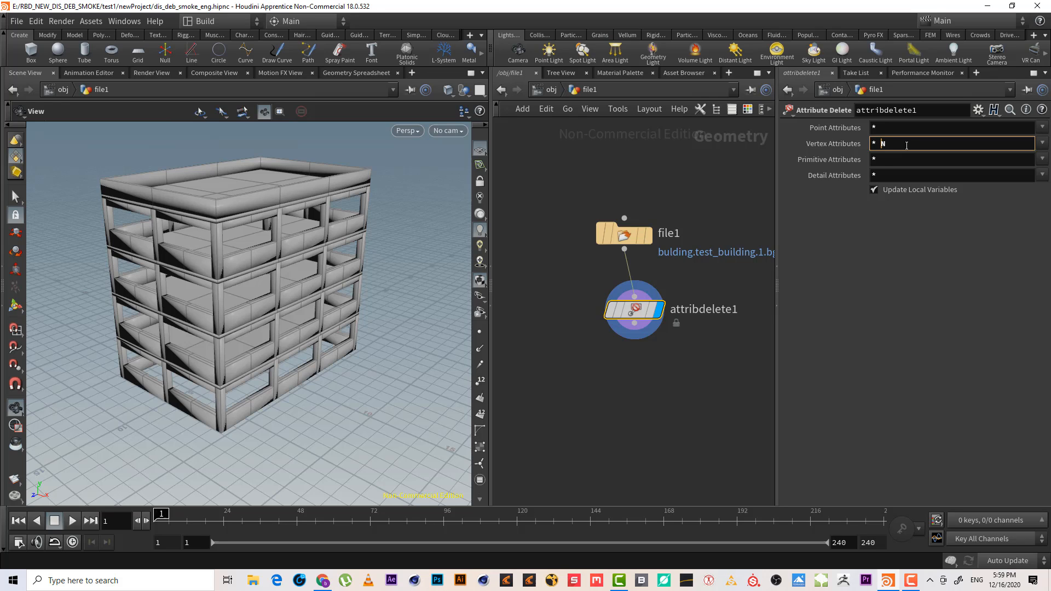
pyautogui.press('Return')
pyautogui.click(882, 144)
pyautogui.press('Return')
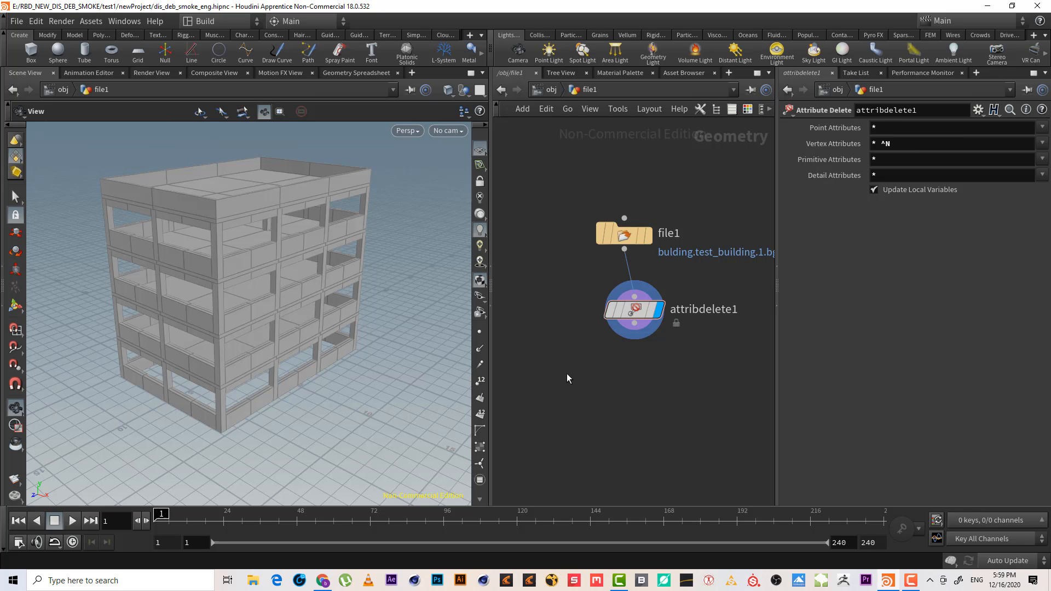
# Add a Blast node wired below the Attribute Delete node
pyautogui.moveTo(566, 377); pyautogui.dragTo(555, 371, button='middle')
pyautogui.moveTo(624, 310); pyautogui.dragTo(615, 290)
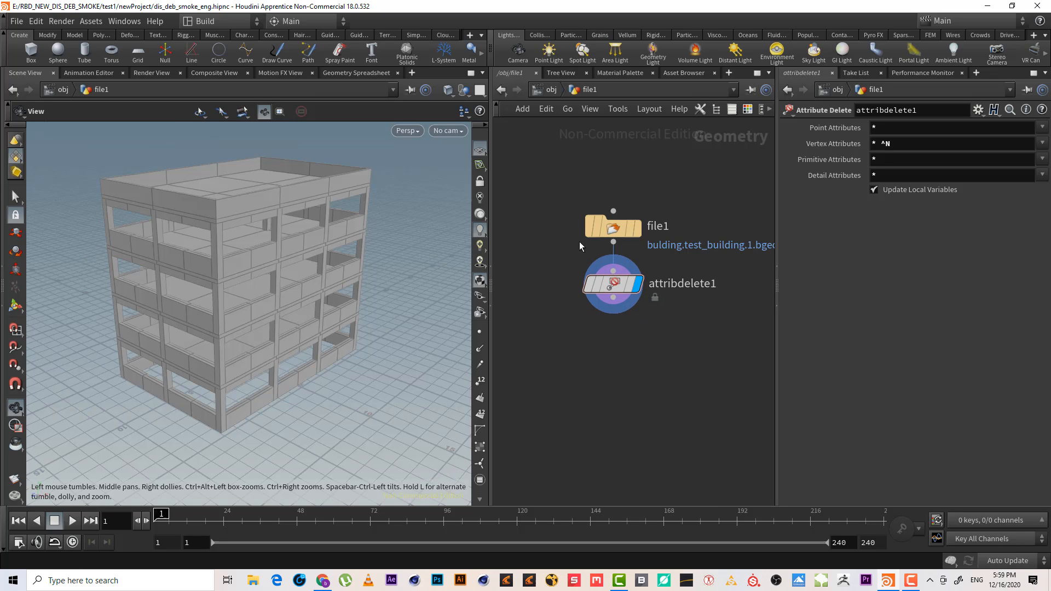
pyautogui.moveTo(636, 343); pyautogui.dragTo(632, 328, button='middle')
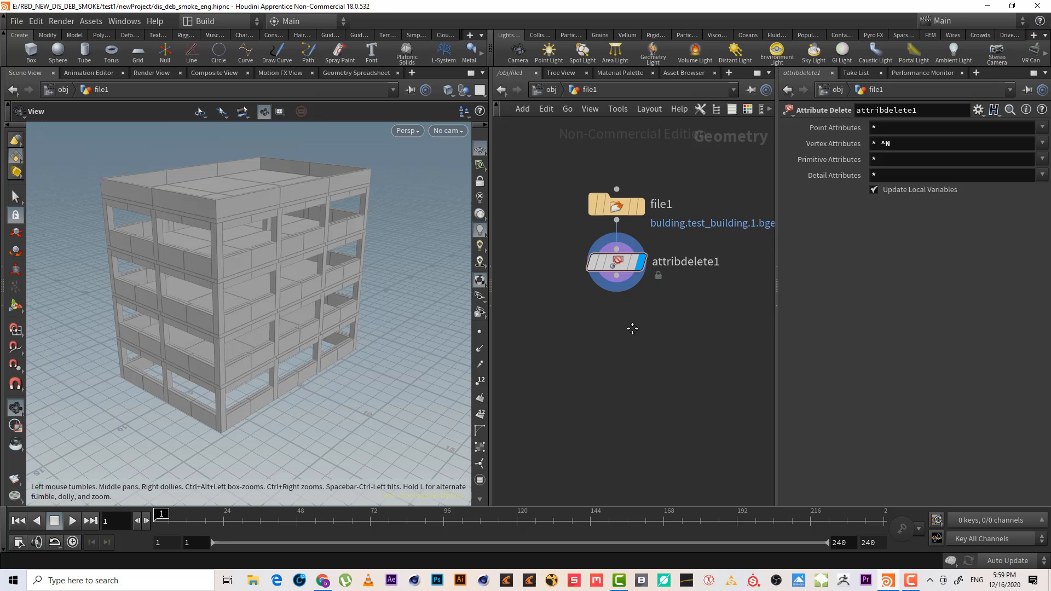
pyautogui.moveTo(157, 263); pyautogui.dragTo(166, 267)
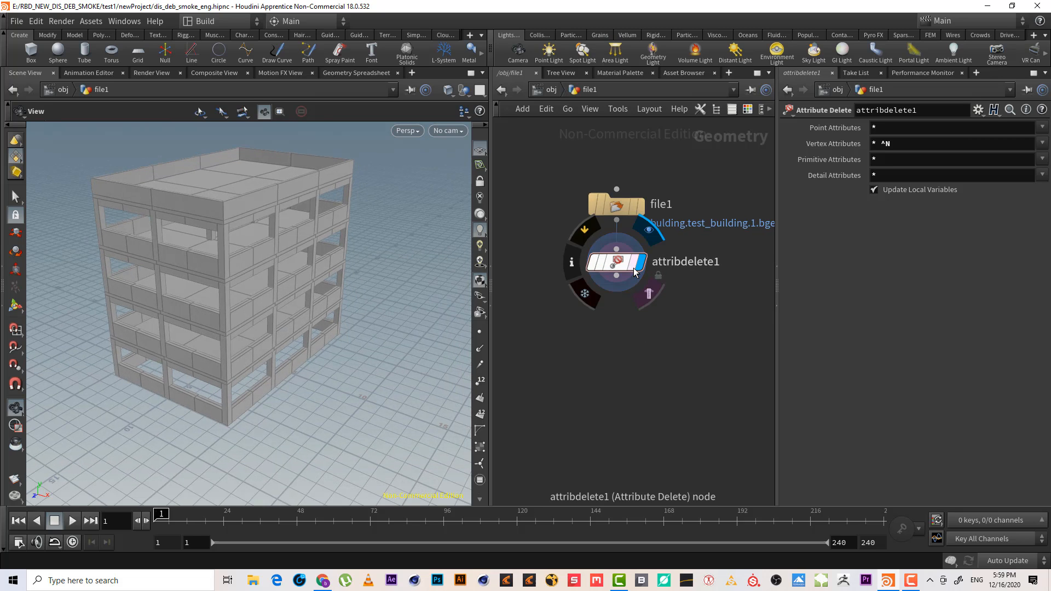
pyautogui.moveTo(251, 261)
pyautogui.mouseDown()
pyautogui.moveTo(246, 276)
pyautogui.moveTo(254, 268)
pyautogui.mouseUp()
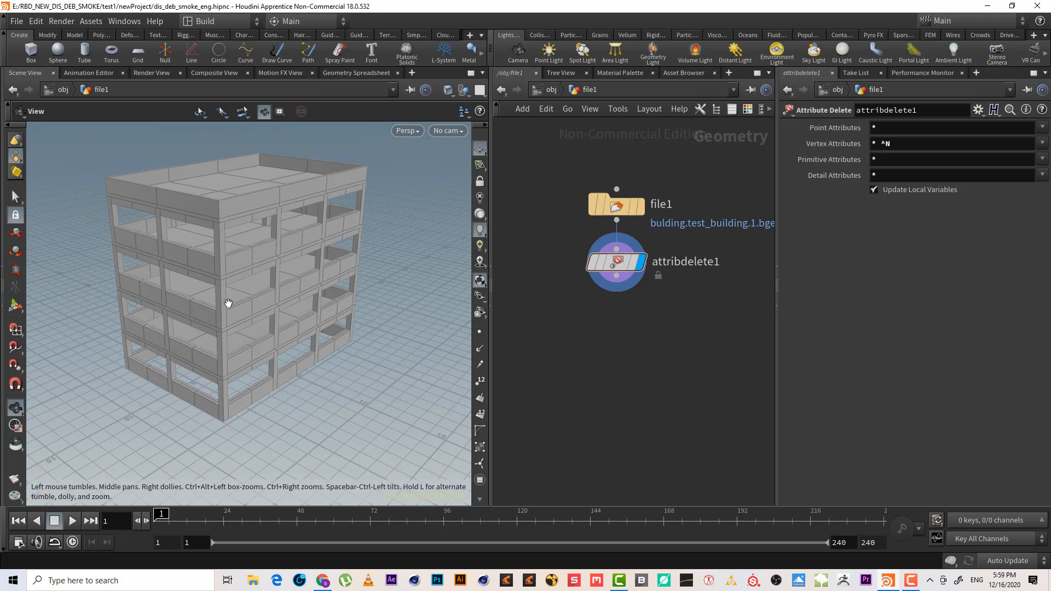
pyautogui.moveTo(229, 303); pyautogui.dragTo(294, 265)
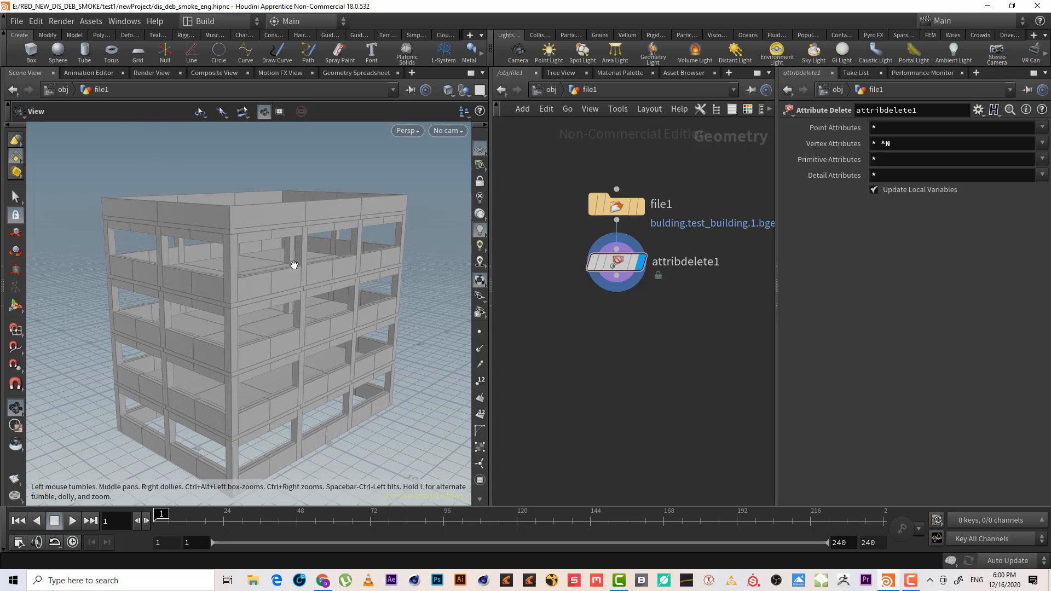
pyautogui.press('Tab')
pyautogui.write('blas')
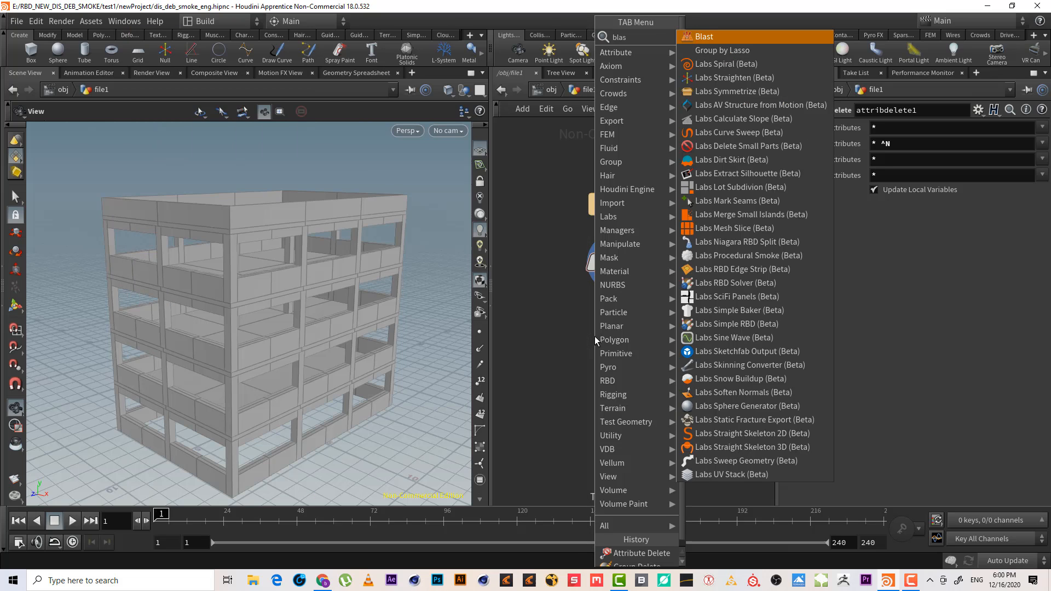
pyautogui.press('Return')
pyautogui.click(594, 336)
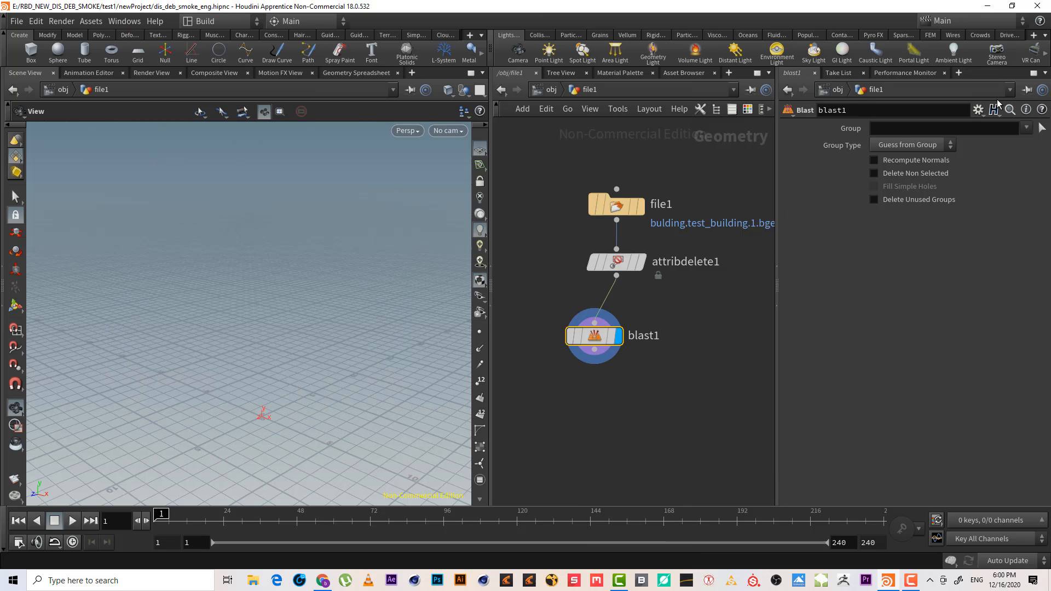
# Set the Blast node's group to columns
pyautogui.click(1027, 128)
pyautogui.click(1011, 146)
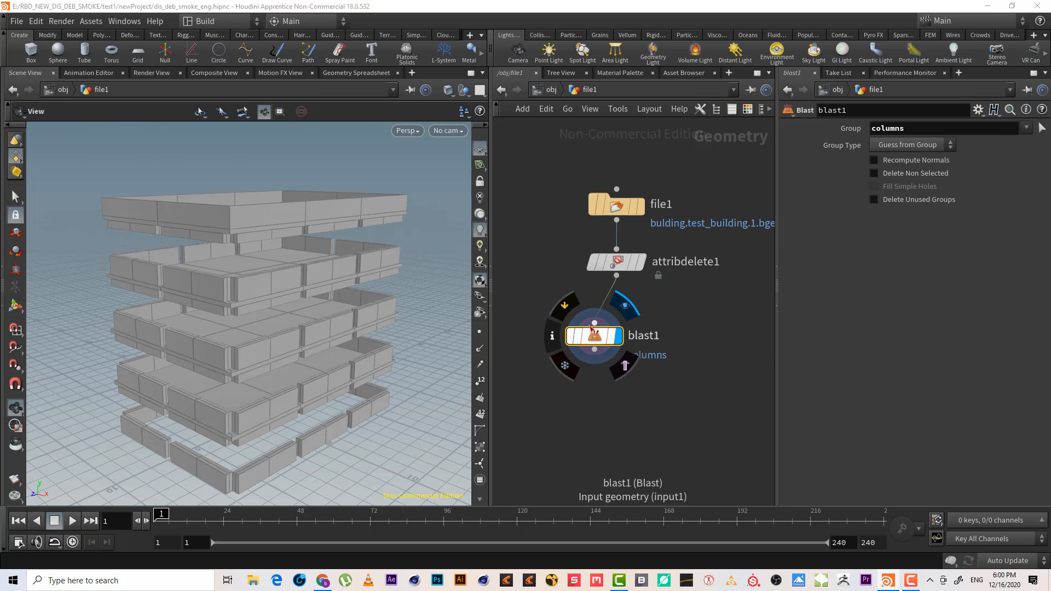
pyautogui.moveTo(209, 268); pyautogui.dragTo(194, 275)
# Duplicate the Blast node beside it and set the copy's group to beams
pyautogui.keyDown('alt'); pyautogui.moveTo(607, 340); pyautogui.dragTo(721, 341); pyautogui.keyUp('alt')
pyautogui.click(1026, 128)
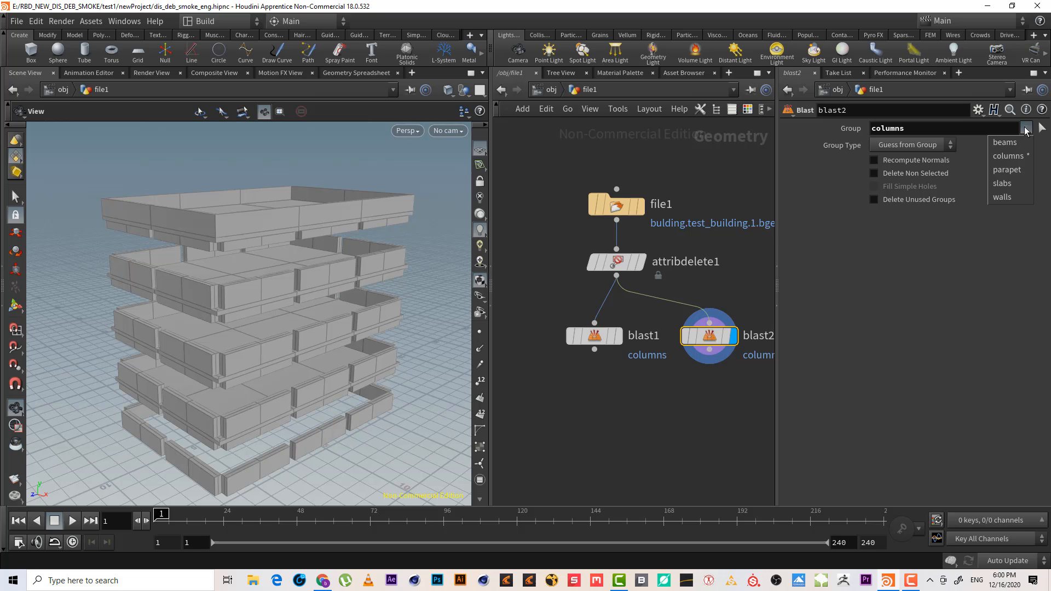
pyautogui.click(1007, 142)
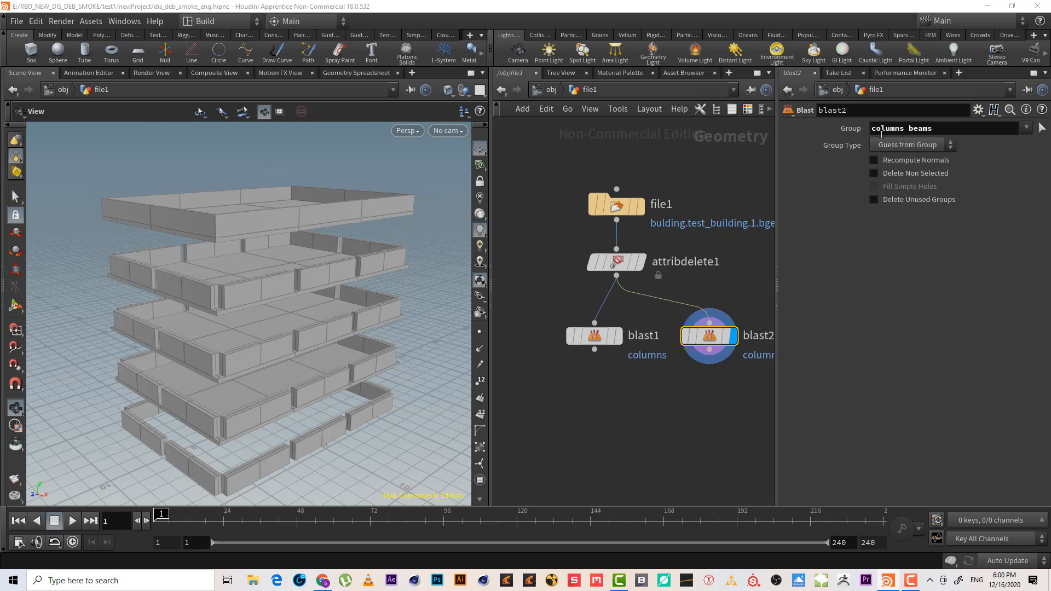
pyautogui.moveTo(907, 131); pyautogui.dragTo(779, 127)
pyautogui.press('BackSpace')
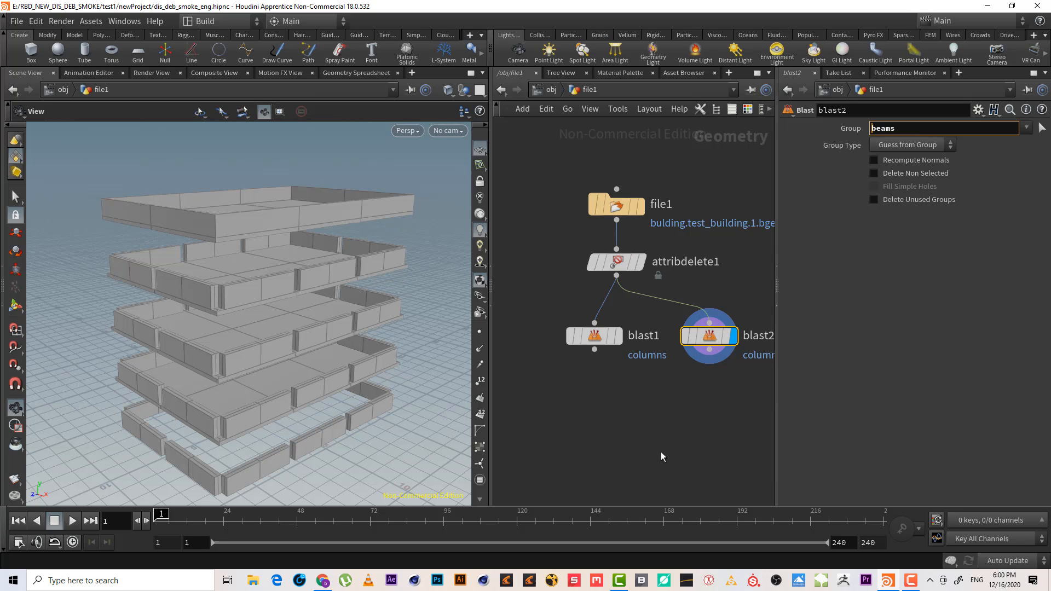
# Enable Delete Non Selected on the beams Blast node
pyautogui.click(661, 451)
pyautogui.moveTo(661, 452); pyautogui.dragTo(583, 430, button='middle')
pyautogui.moveTo(655, 396); pyautogui.dragTo(621, 285)
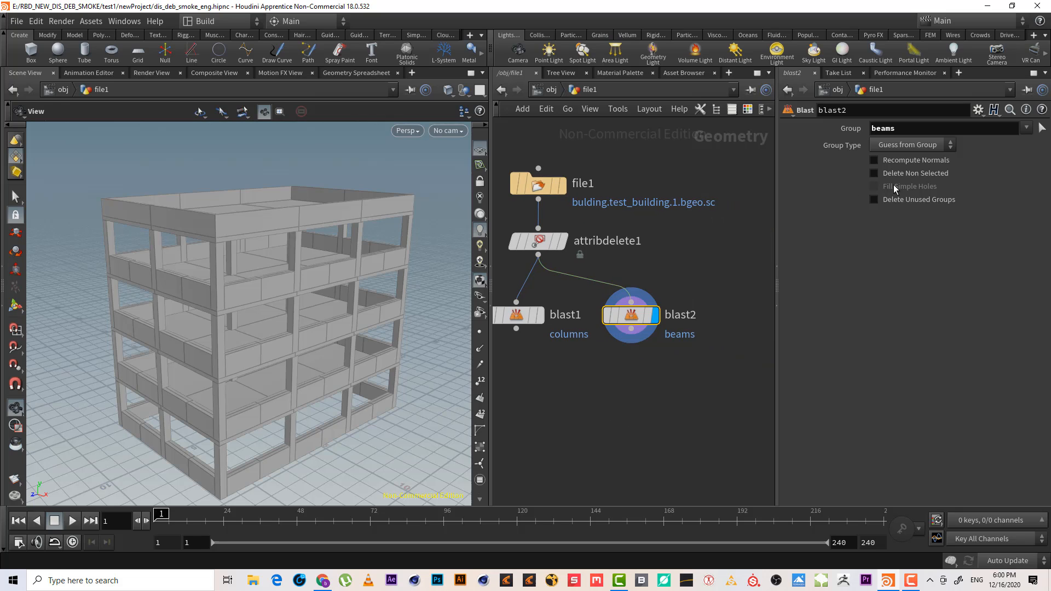
pyautogui.click(901, 176)
pyautogui.moveTo(642, 406); pyautogui.dragTo(602, 410, button='middle')
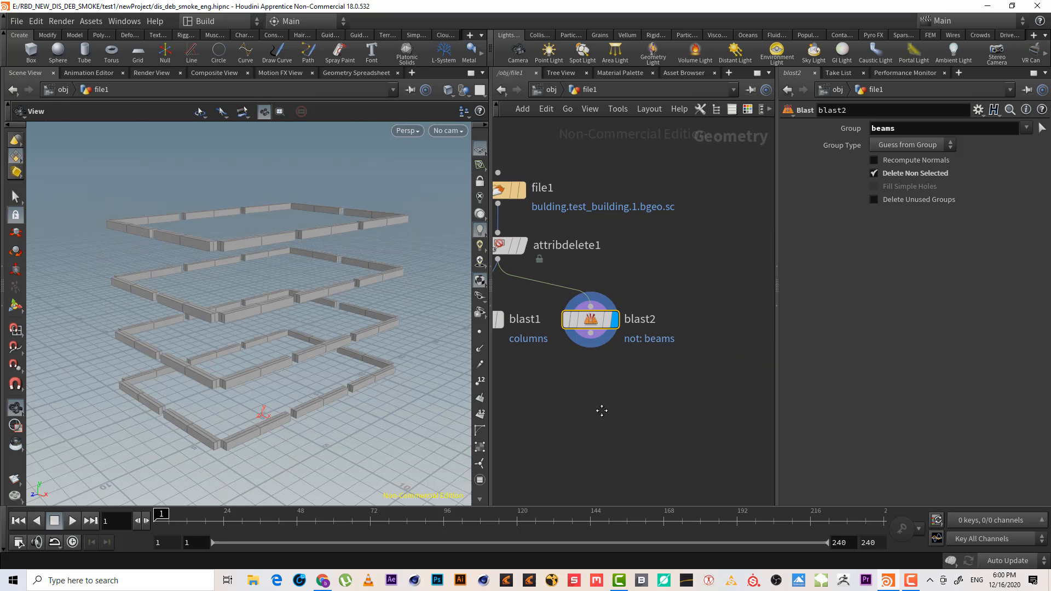
# Duplicate the beams Blast node, wire it from the Attribute Delete node, and set its group to parapet
pyautogui.keyDown('alt'); pyautogui.moveTo(587, 319); pyautogui.dragTo(688, 313); pyautogui.keyUp('alt')
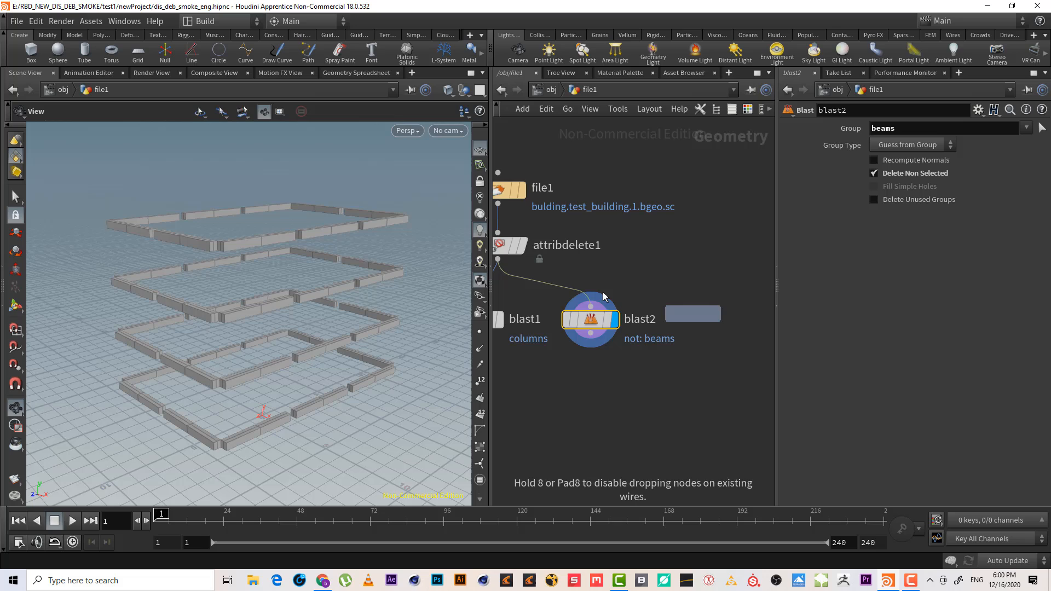
pyautogui.click(498, 260)
pyautogui.click(689, 232)
pyautogui.moveTo(713, 249); pyautogui.dragTo(694, 392)
pyautogui.press('BackSpace')
pyautogui.press('BackSpace')
pyautogui.press('BackSpace')
pyautogui.press('BackSpace')
pyautogui.press('BackSpace')
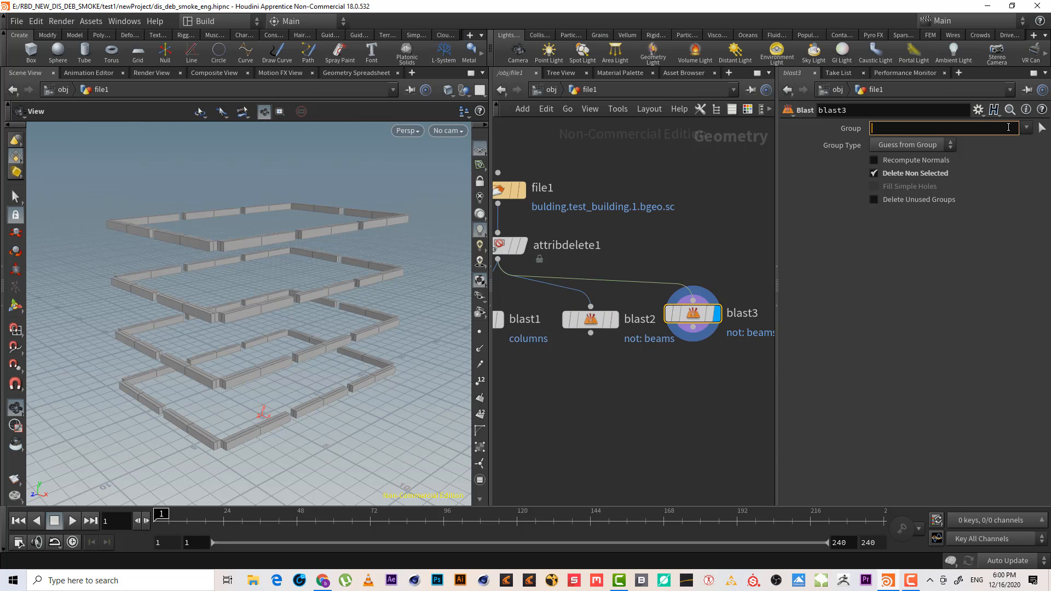
pyautogui.click(1026, 128)
pyautogui.click(1024, 173)
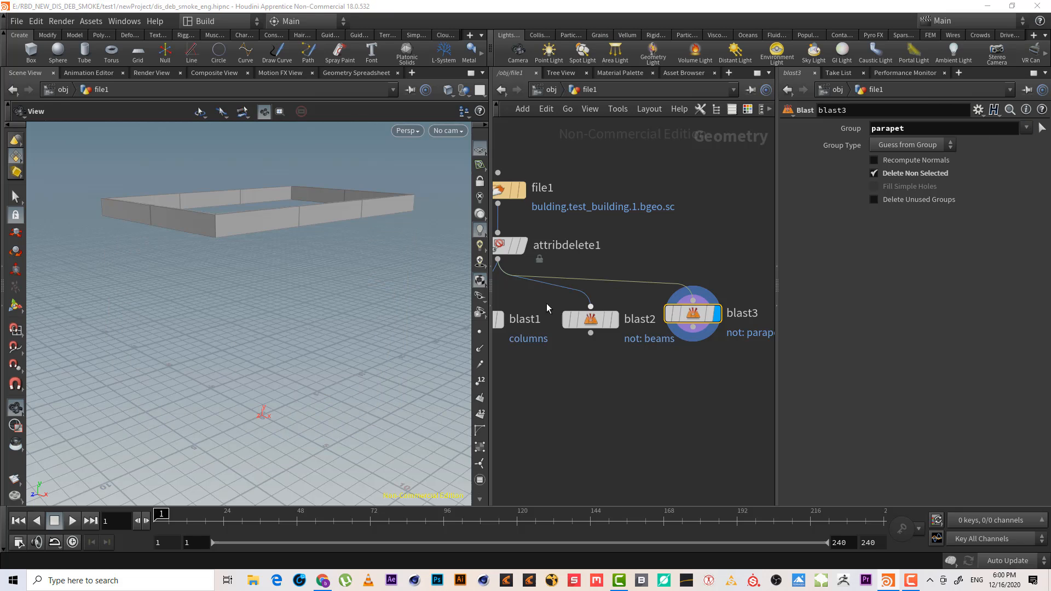
# Duplicate the parapet Blast node beside it and set the copy's group to slabs
pyautogui.moveTo(734, 391); pyautogui.dragTo(664, 394, button='middle')
pyautogui.keyDown('alt'); pyautogui.moveTo(629, 325); pyautogui.dragTo(725, 325); pyautogui.keyUp('alt')
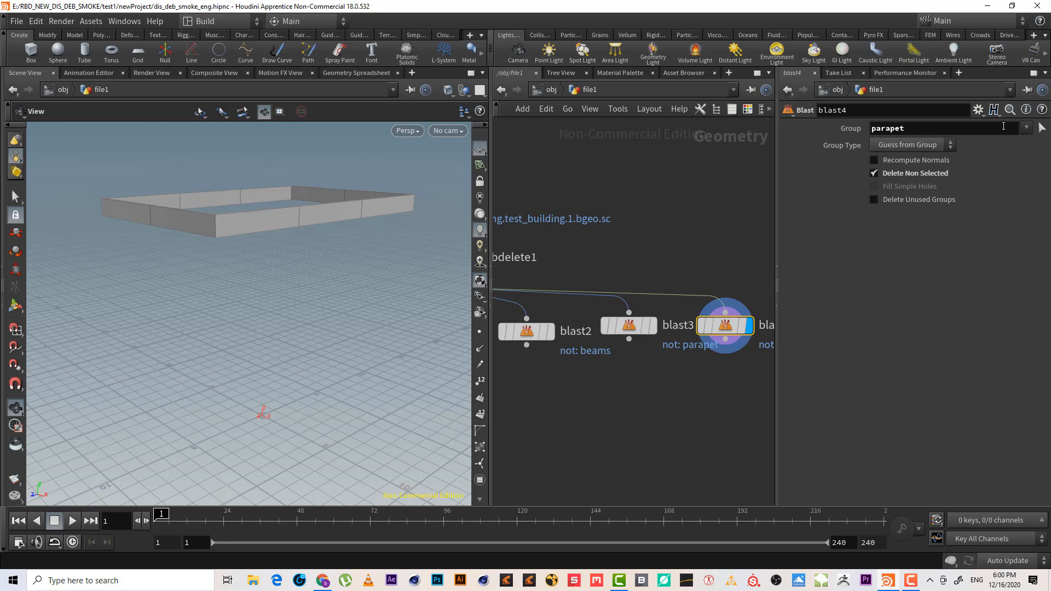
pyautogui.doubleClick(1003, 126)
pyautogui.press('BackSpace')
pyautogui.click(1027, 128)
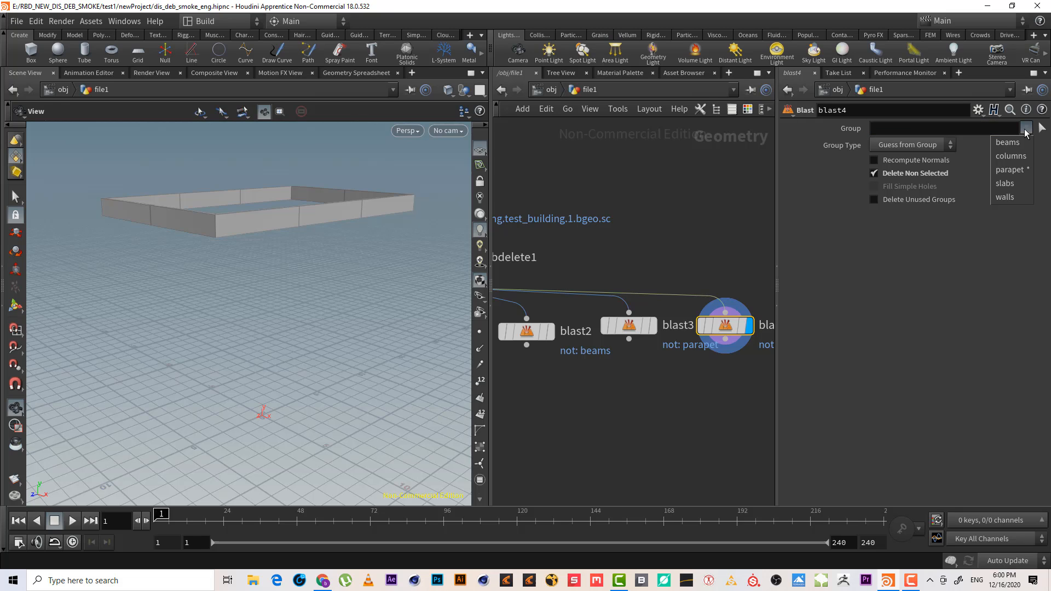
pyautogui.click(1025, 184)
# Add an RBD Material Fracture node wired below the columns Blast node
pyautogui.moveTo(727, 390); pyautogui.dragTo(657, 384, button='middle')
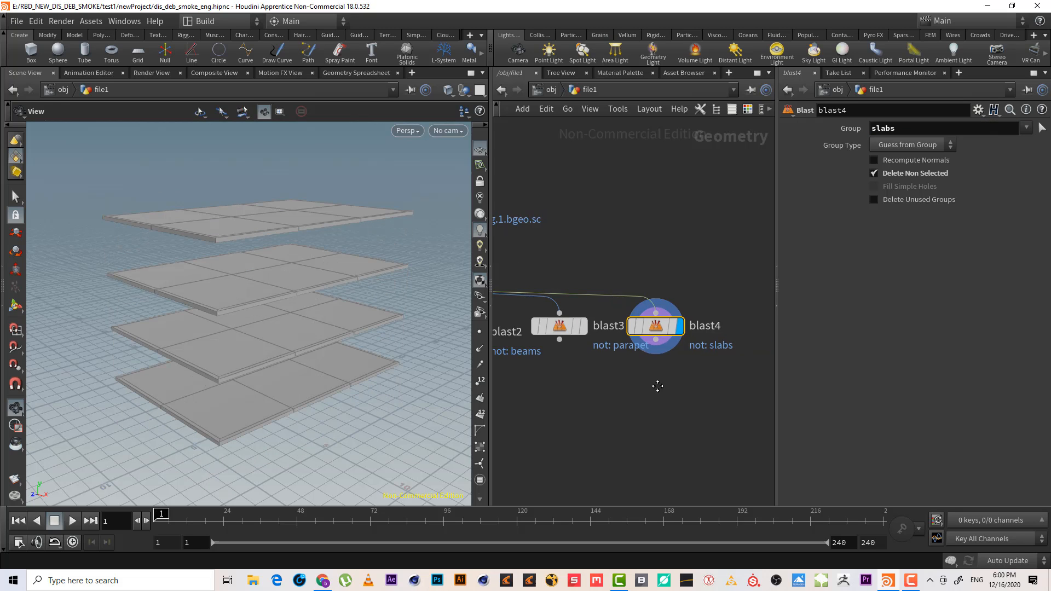
pyautogui.moveTo(657, 385); pyautogui.dragTo(603, 418, button='right')
pyautogui.moveTo(602, 417); pyautogui.dragTo(679, 376, button='middle')
pyautogui.moveTo(679, 376); pyautogui.dragTo(700, 369, button='right')
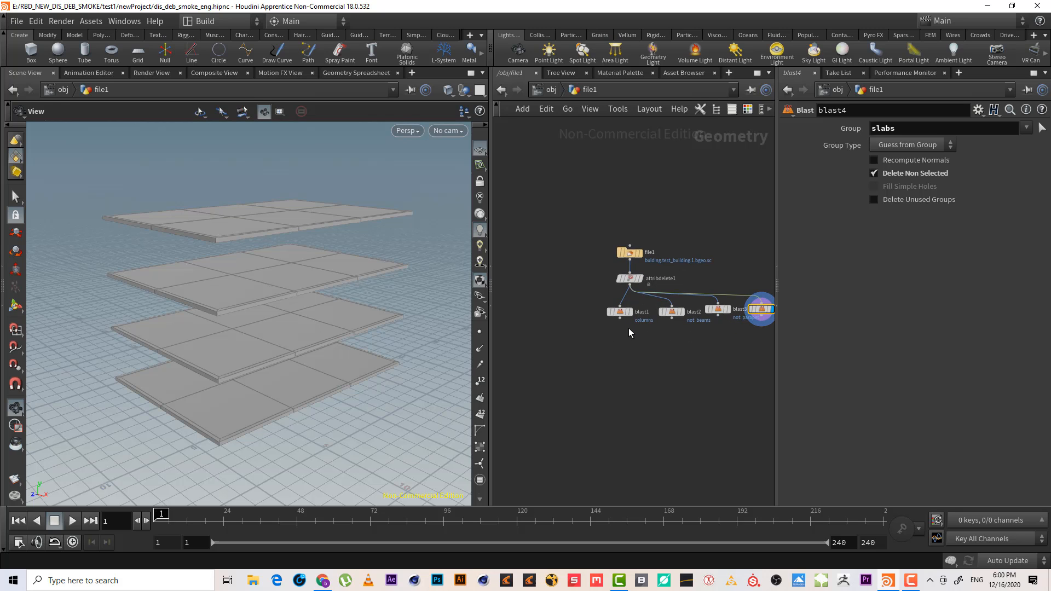
pyautogui.press('Tab')
pyautogui.write('rbd')
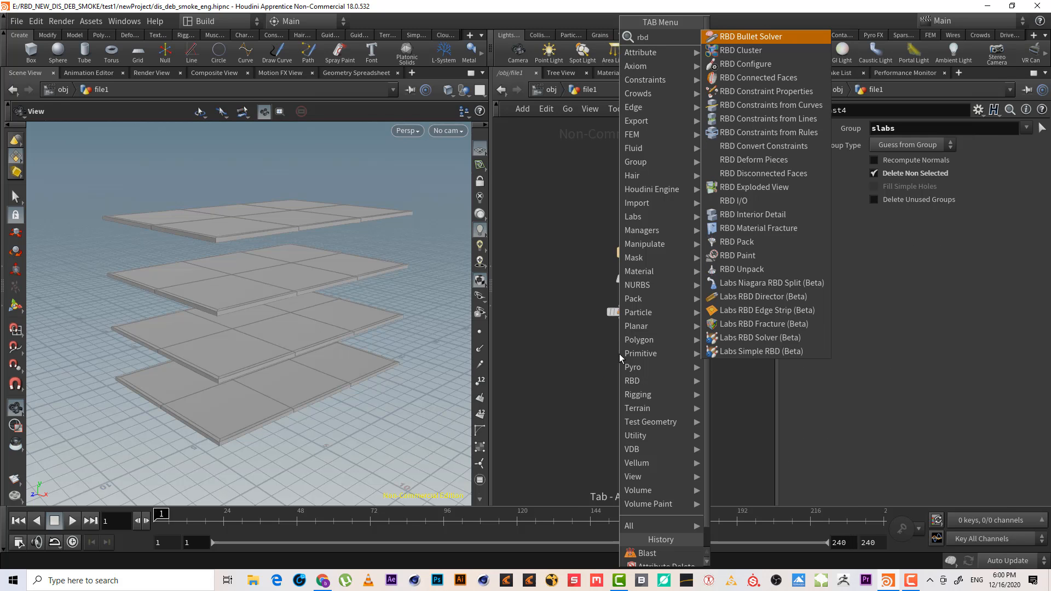
pyautogui.write('m')
pyautogui.press('Return')
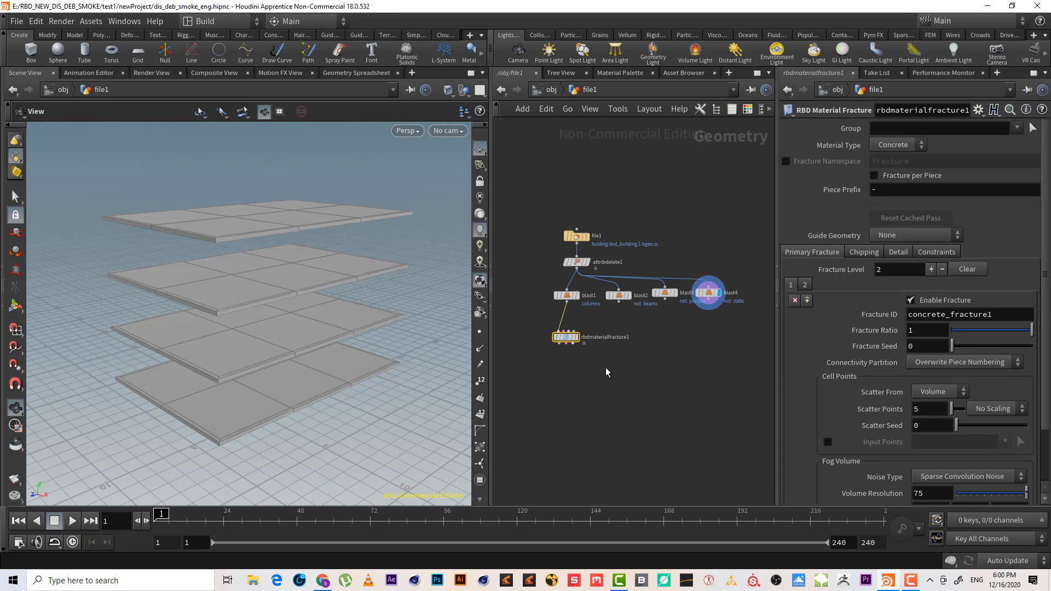
# Review the columns, parapet and slabs Blast outputs and move the fracture node closer under the columns Blast node
pyautogui.scroll(2, 606, 372)
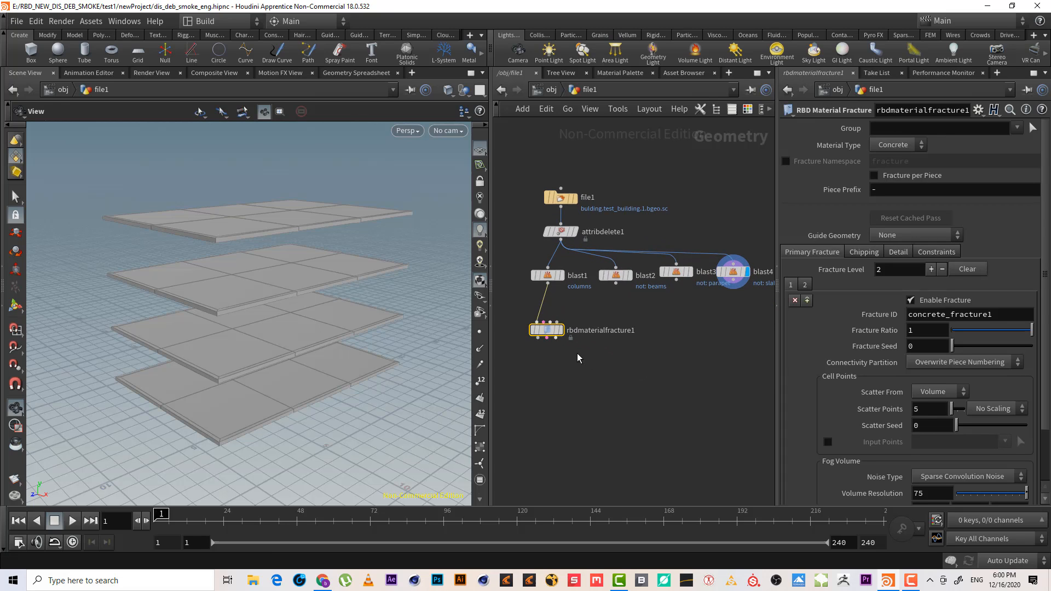
pyautogui.scroll(1, 593, 367)
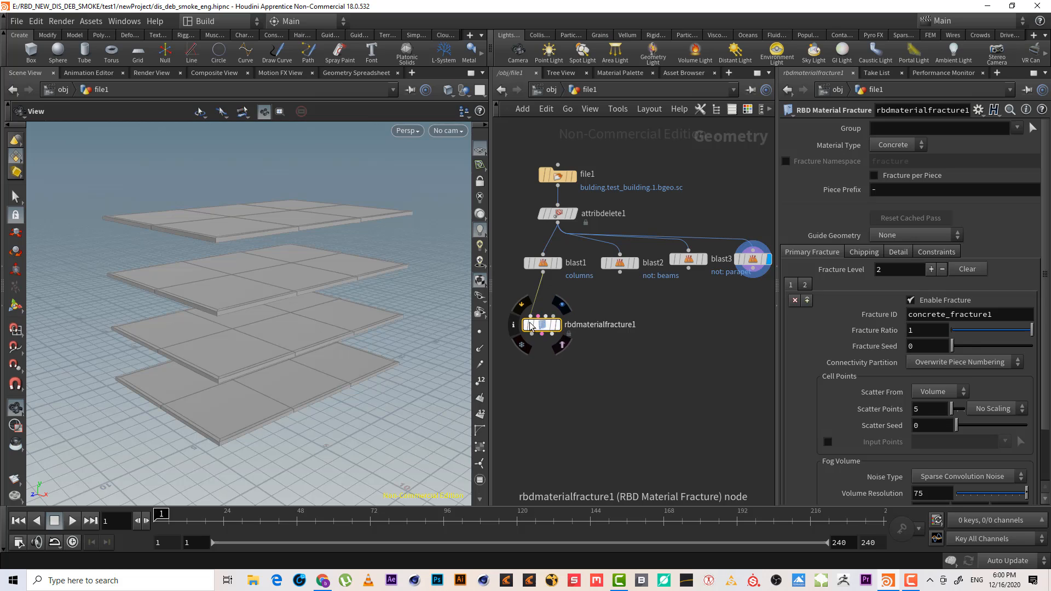
pyautogui.click(620, 263)
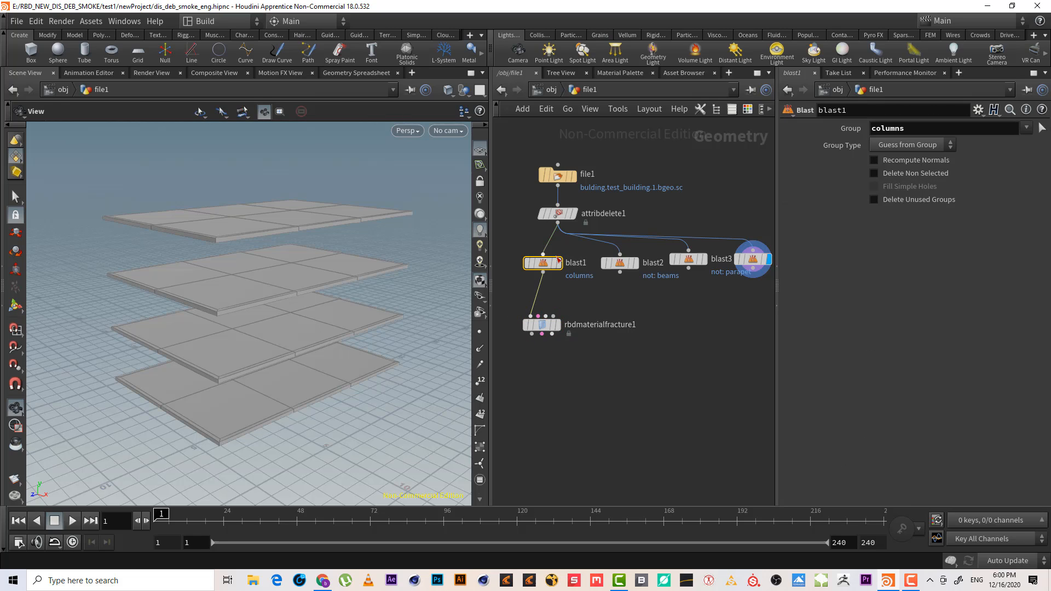
pyautogui.click(688, 259)
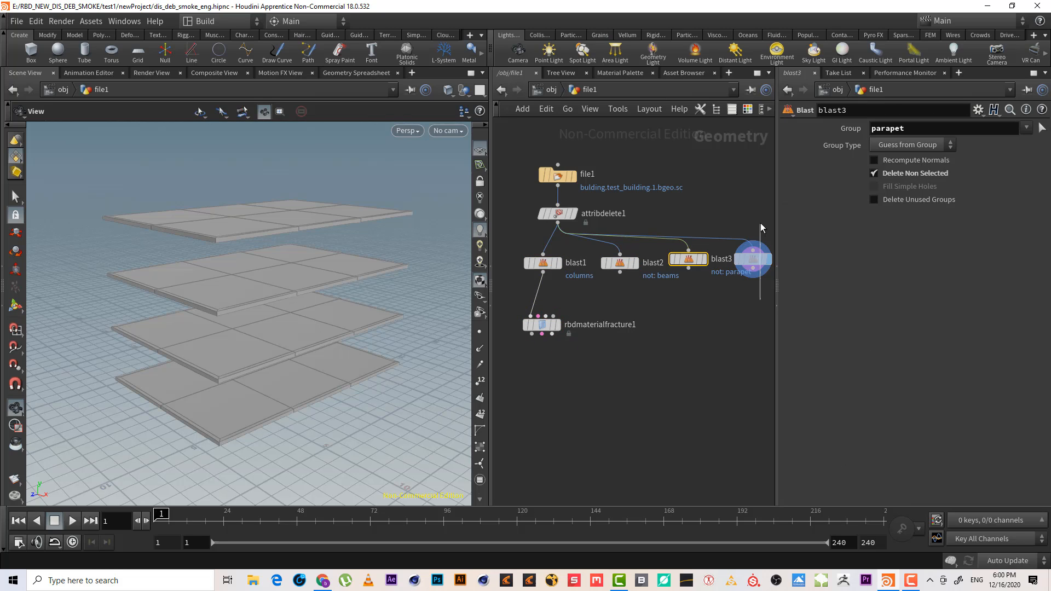
pyautogui.click(752, 258)
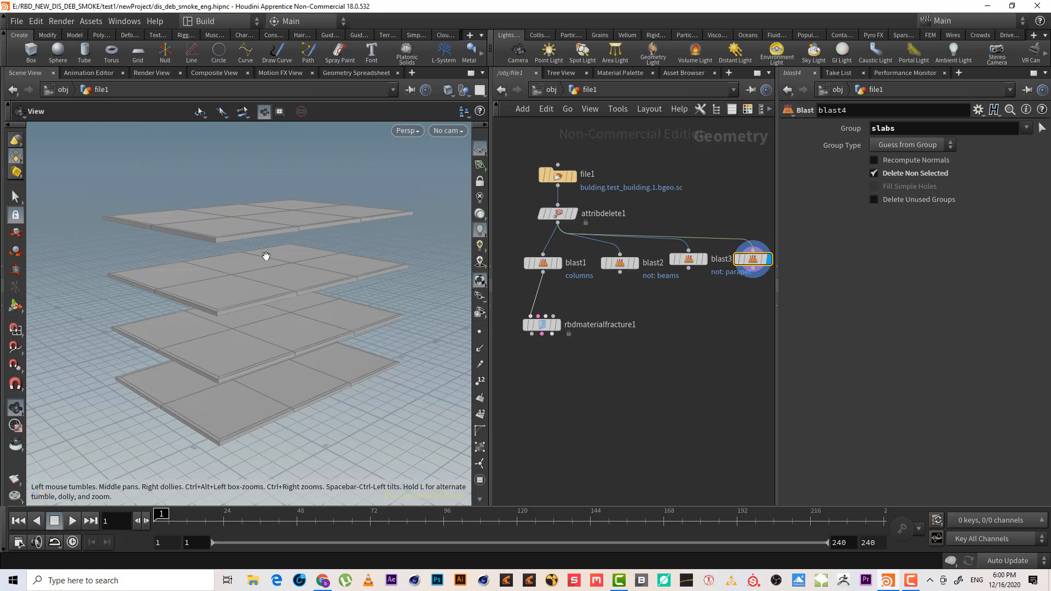
pyautogui.moveTo(542, 325); pyautogui.dragTo(543, 301)
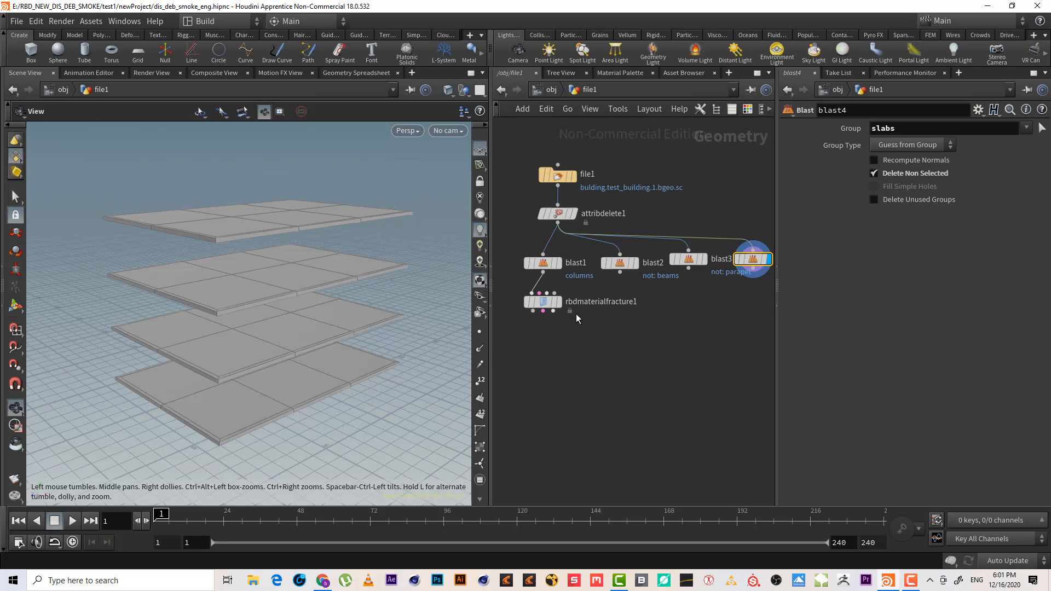
# Duplicate the slabs Blast node beside it and set the copy's group to walls
pyautogui.moveTo(734, 314); pyautogui.dragTo(643, 328, button='middle')
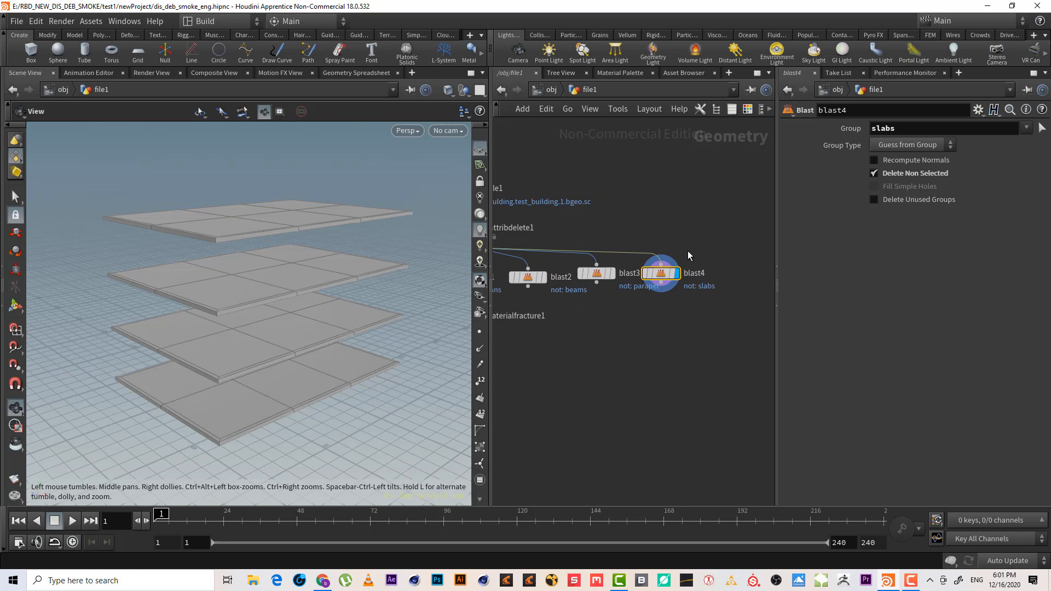
pyautogui.click(661, 265)
pyautogui.click(673, 257)
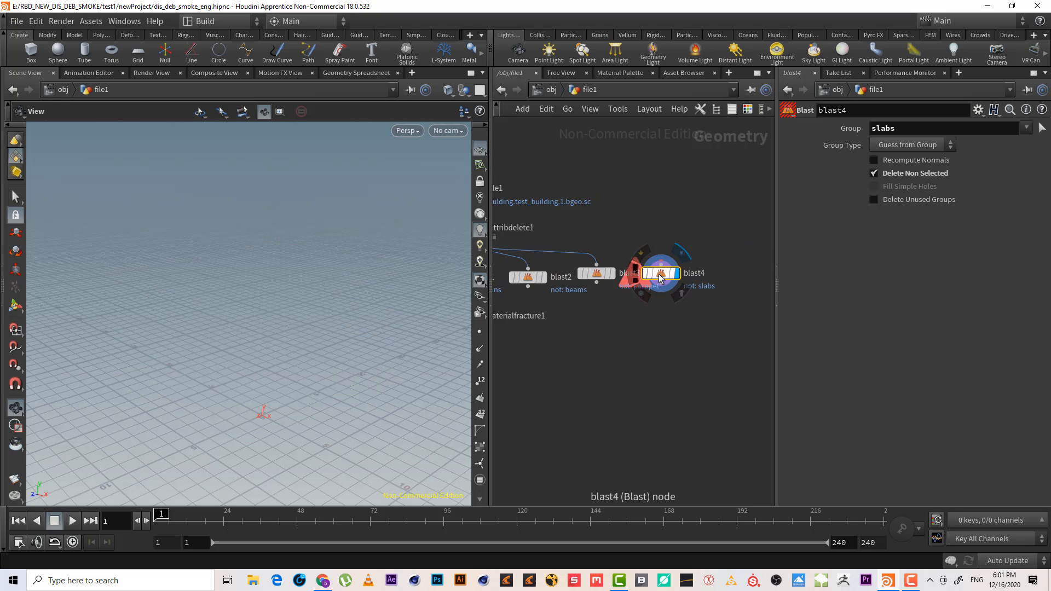
pyautogui.hotkey('ctrl', 'z')
pyautogui.moveTo(660, 280); pyautogui.dragTo(743, 272)
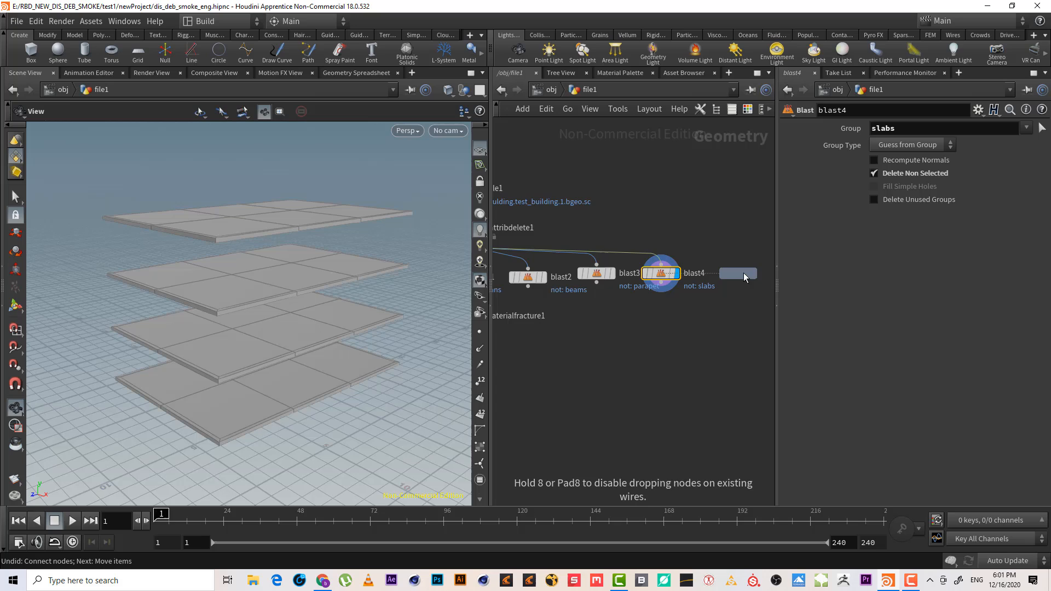
pyautogui.click(749, 202)
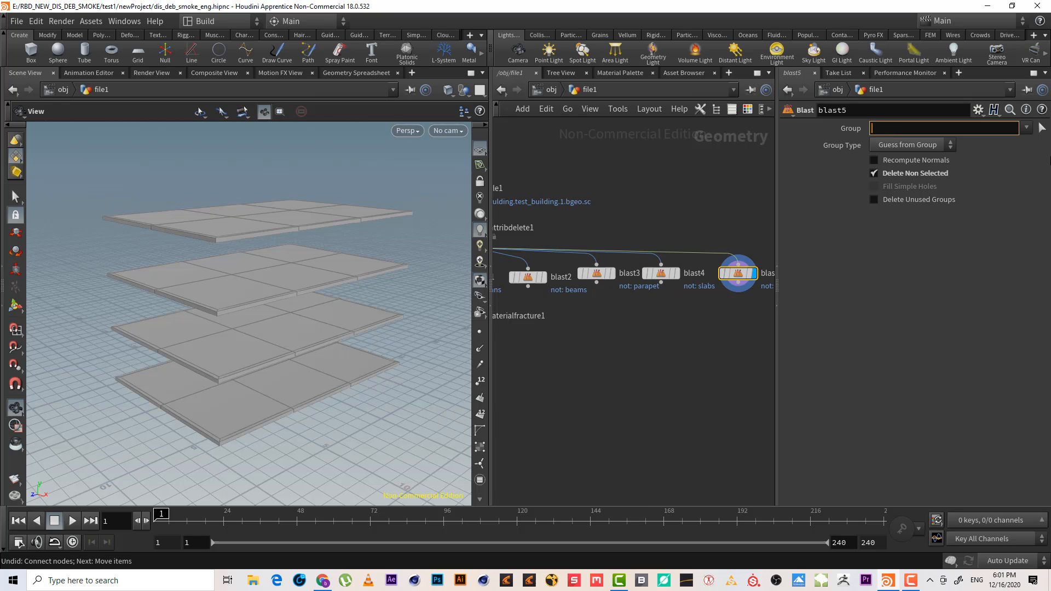
pyautogui.click(1028, 129)
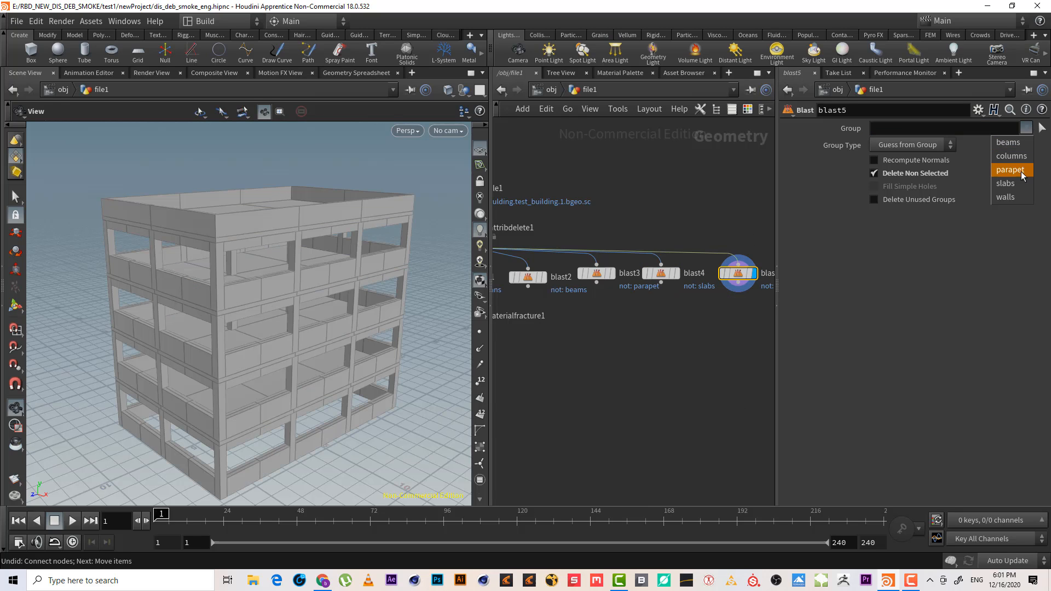
pyautogui.click(1010, 198)
# Review the outputs of the columns Blast node and the Attribute Delete node
pyautogui.moveTo(622, 361); pyautogui.dragTo(735, 341, button='middle')
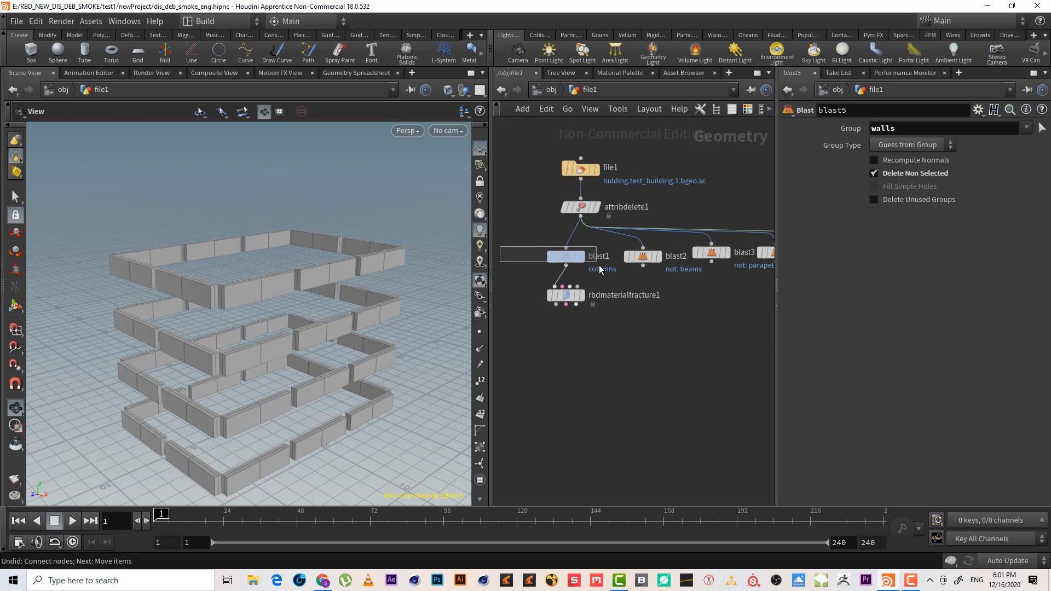
pyautogui.click(572, 259)
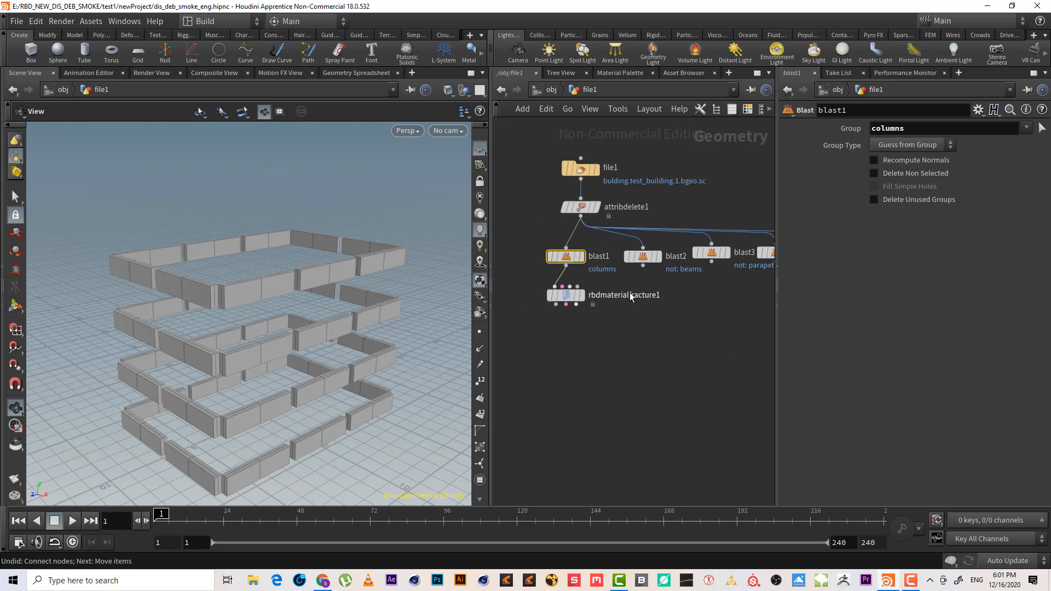
pyautogui.moveTo(629, 293); pyautogui.dragTo(482, 303, button='middle')
pyautogui.click(706, 264)
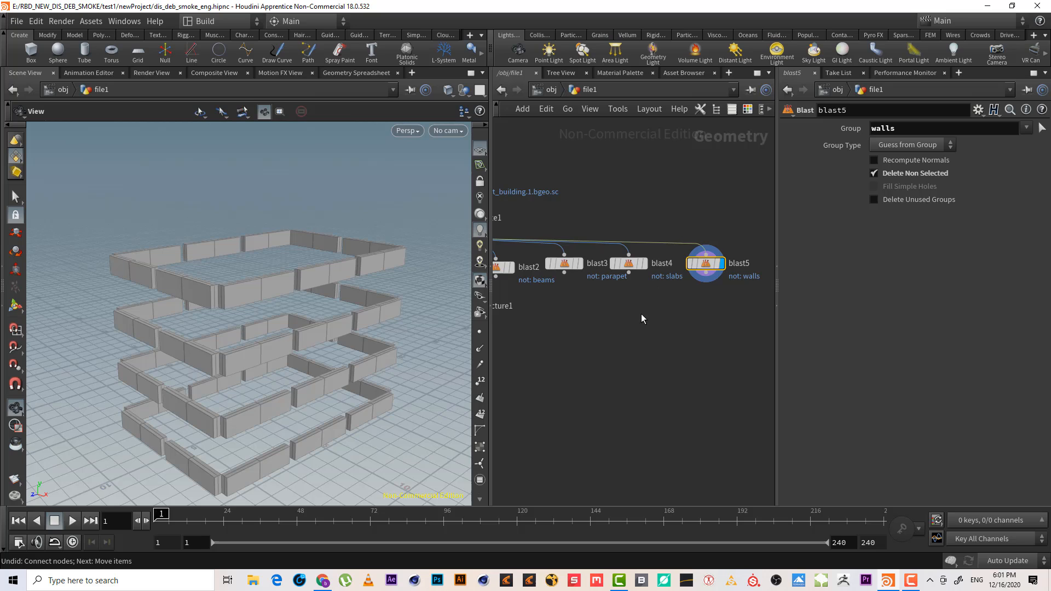
pyautogui.press('Up')
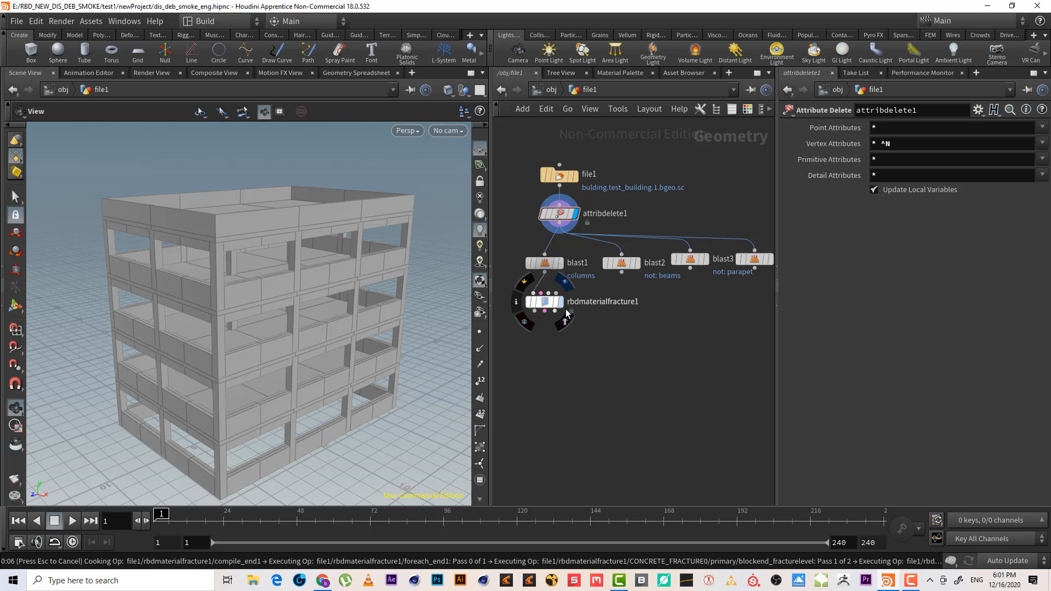
pyautogui.click(910, 581)
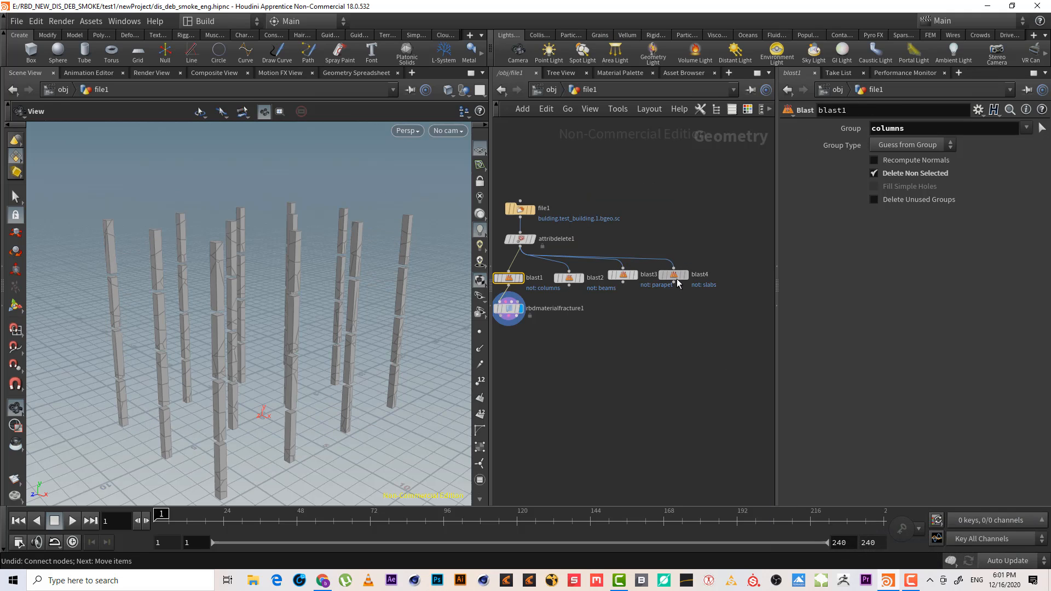
# Duplicate the slabs Blast node again and set the new copy's group to walls
pyautogui.click(674, 275)
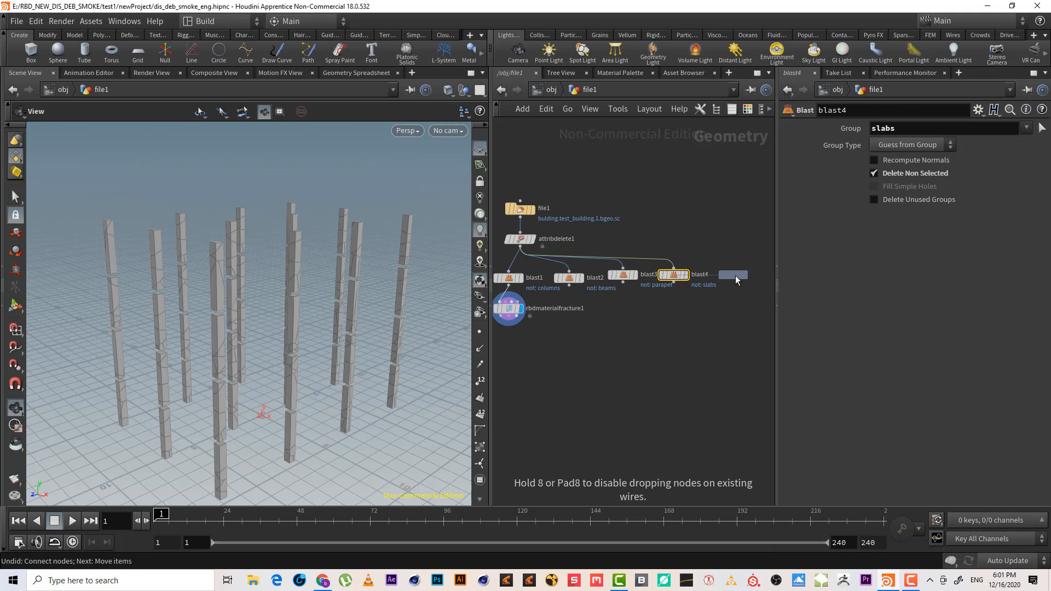
pyautogui.click(734, 278)
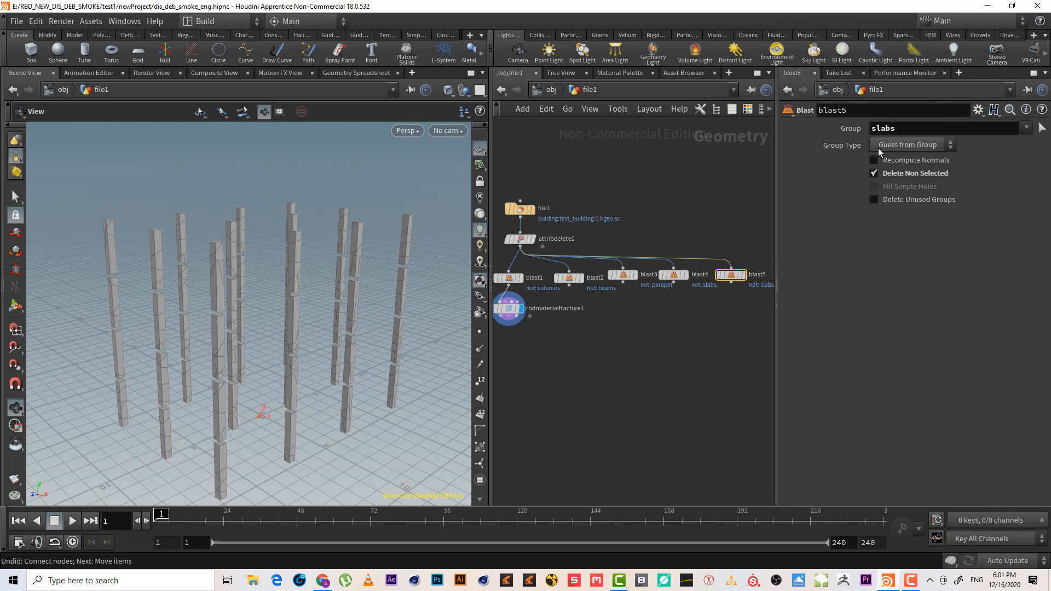
pyautogui.doubleClick(895, 133)
pyautogui.press('BackSpace')
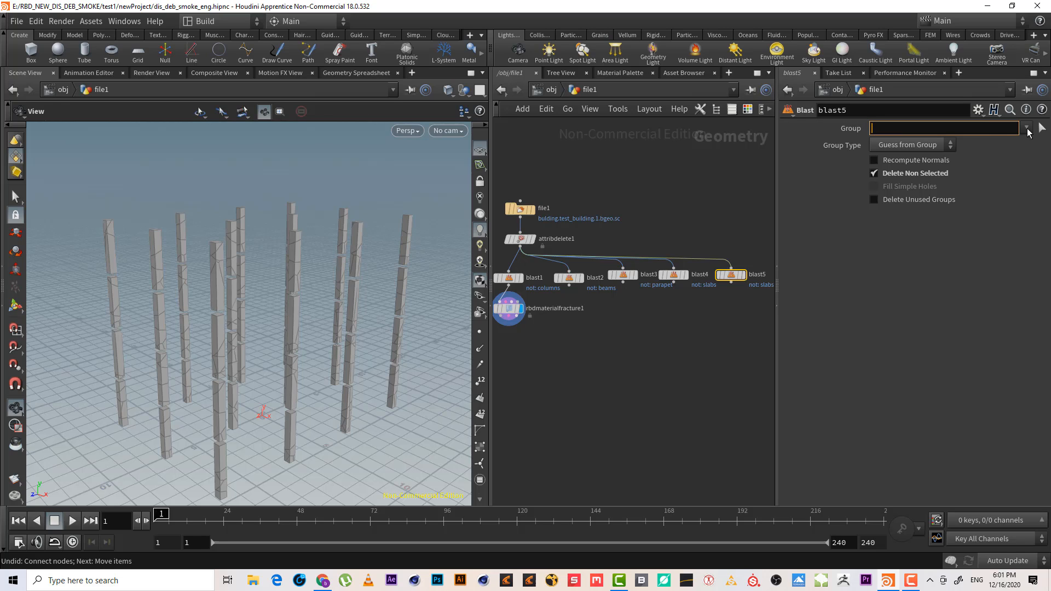
pyautogui.click(1027, 129)
pyautogui.click(1010, 197)
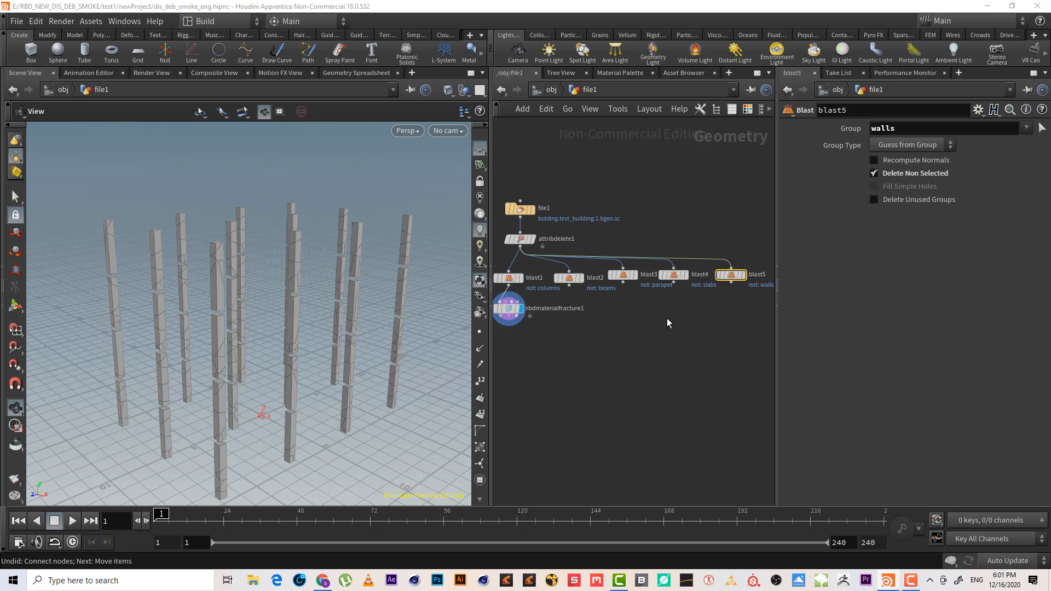
# Add an RBD Pack node wired below the RBD Material Fracture node
pyautogui.click(756, 275)
pyautogui.scroll(4, 657, 325)
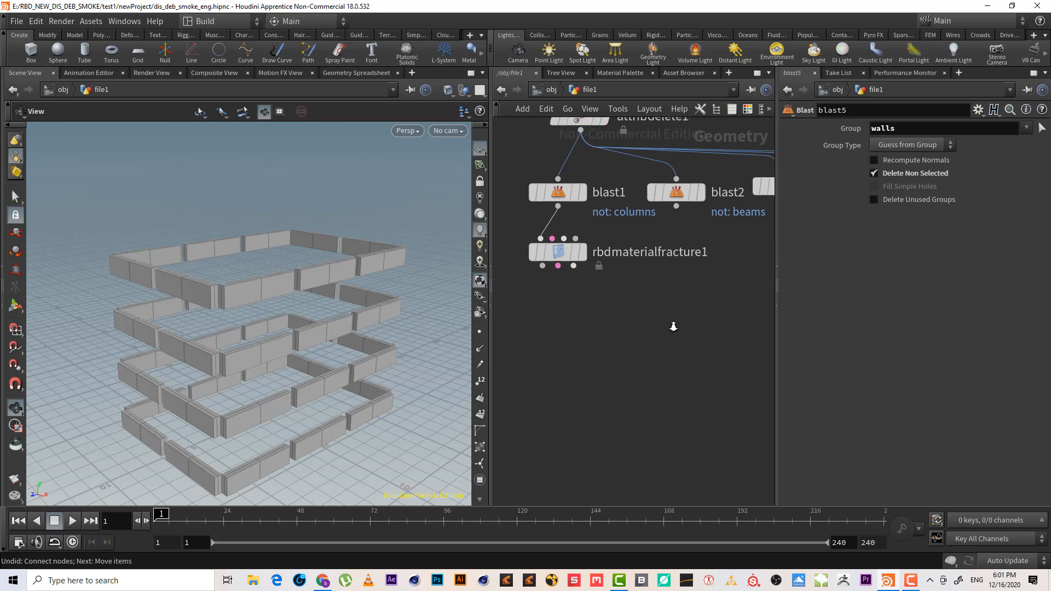
pyautogui.click(579, 249)
pyautogui.moveTo(266, 308); pyautogui.dragTo(307, 296)
pyautogui.scroll(3, 294, 290)
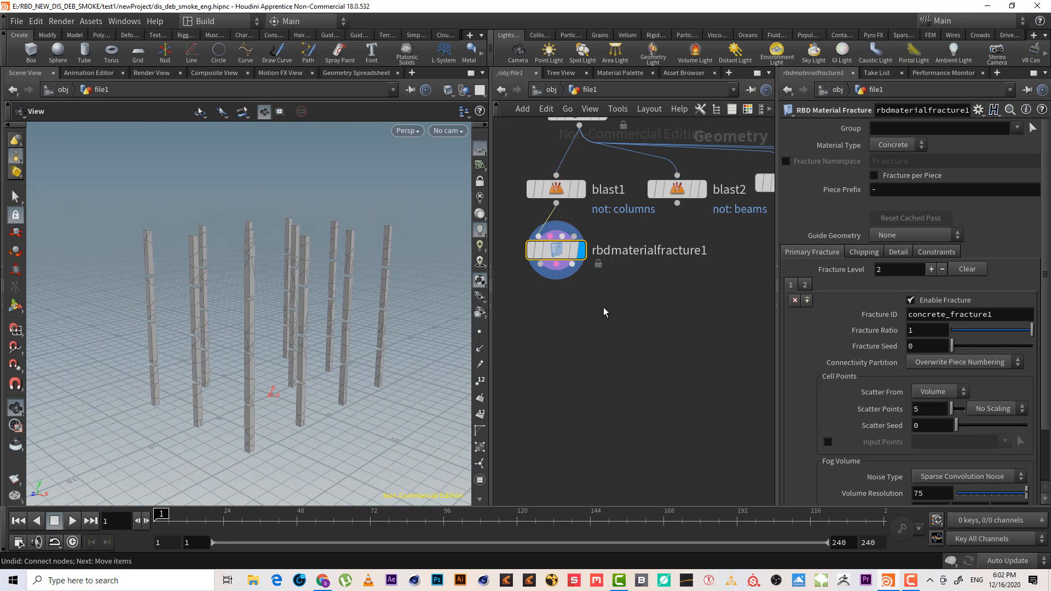
pyautogui.moveTo(540, 265); pyautogui.dragTo(552, 327)
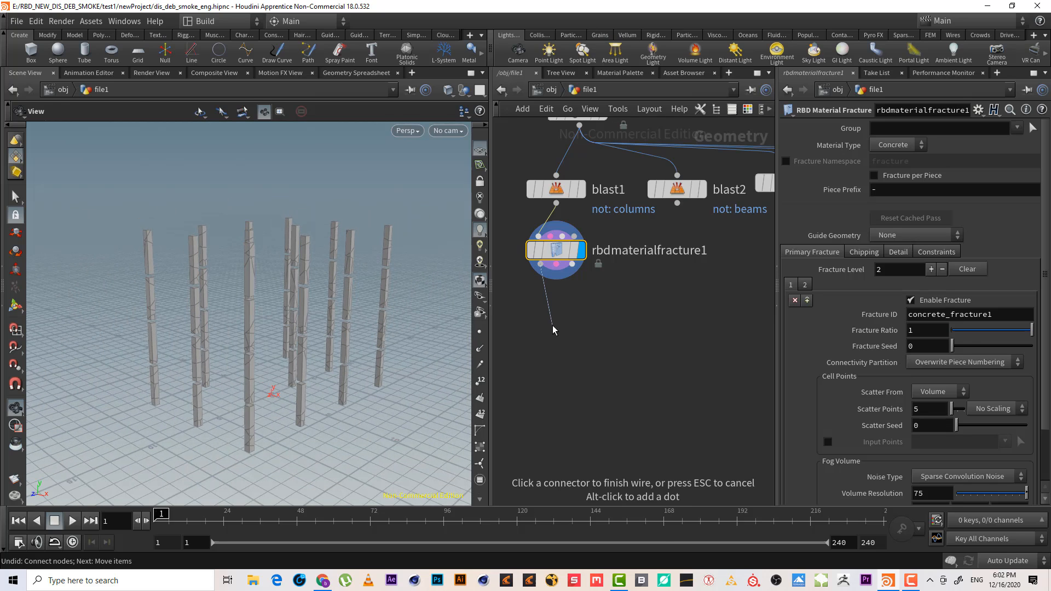
pyautogui.press('Tab')
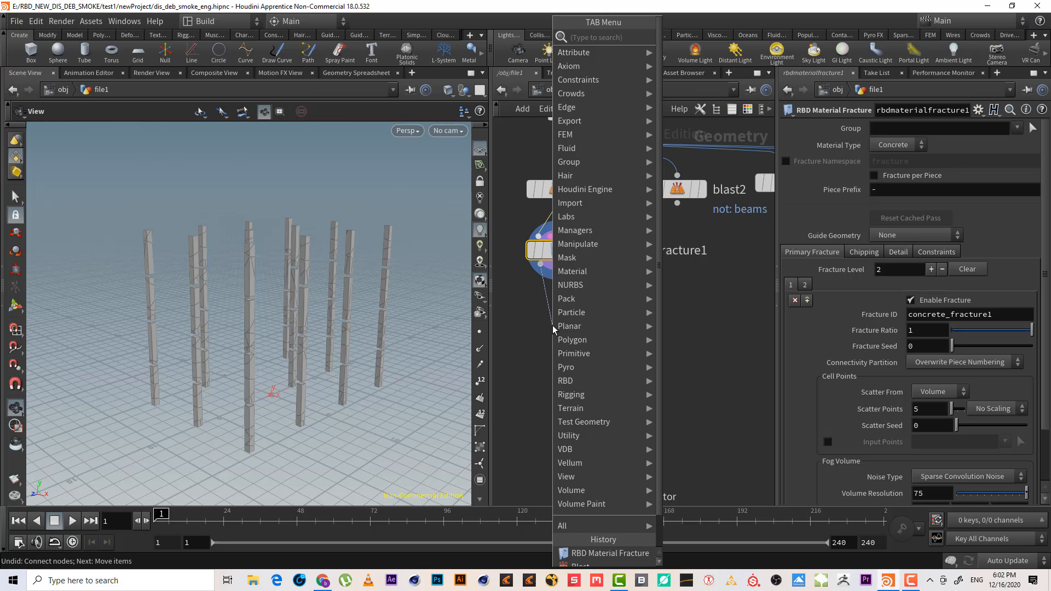
pyautogui.write('rbd p')
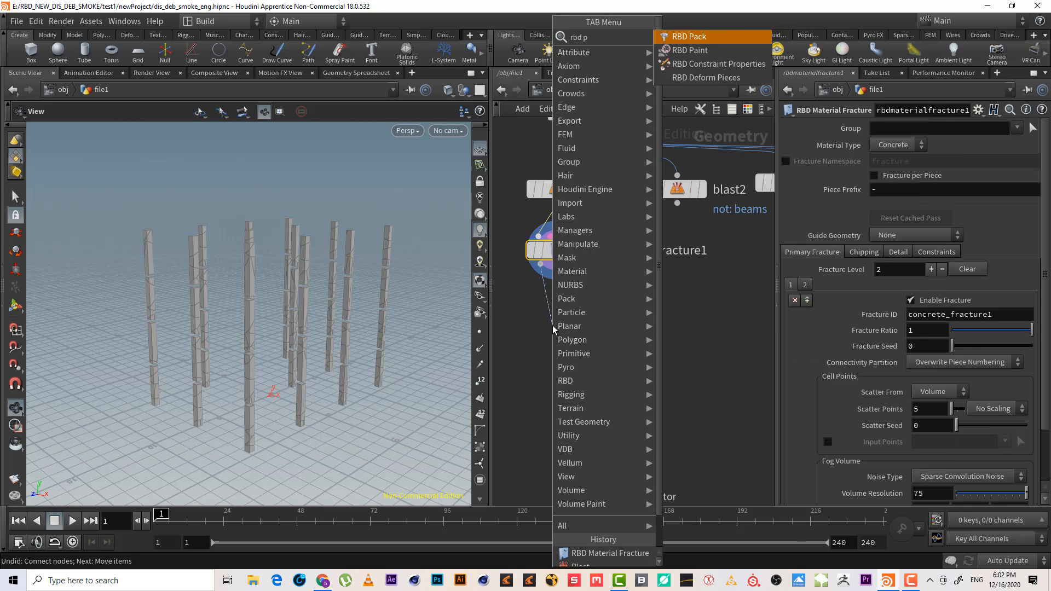
pyautogui.press('Return')
pyautogui.click(553, 325)
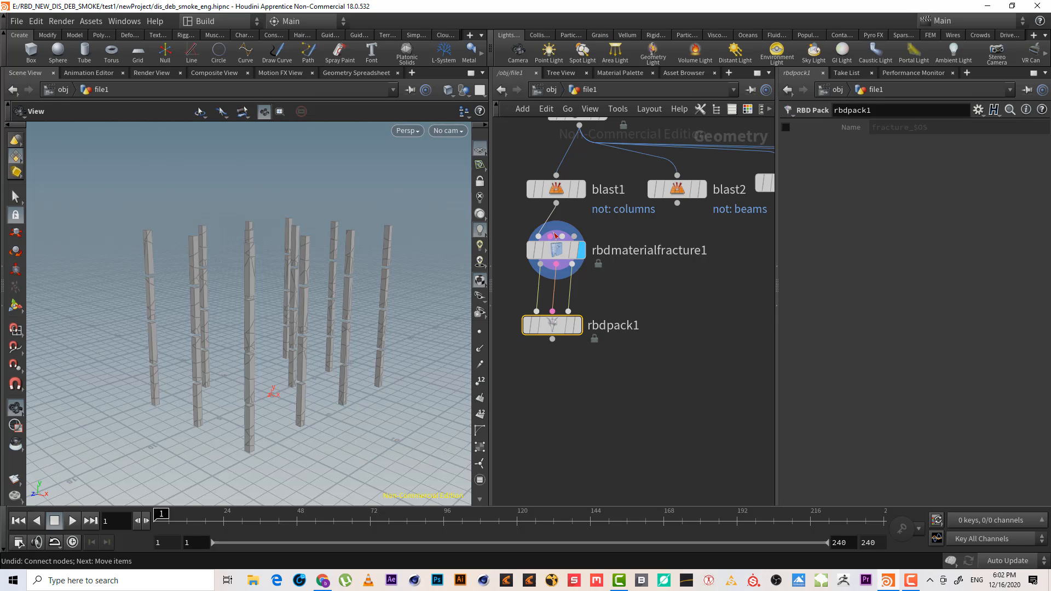
# Add a second RBD Material Fracture node wired below the beams Blast node
pyautogui.moveTo(677, 203); pyautogui.dragTo(682, 242)
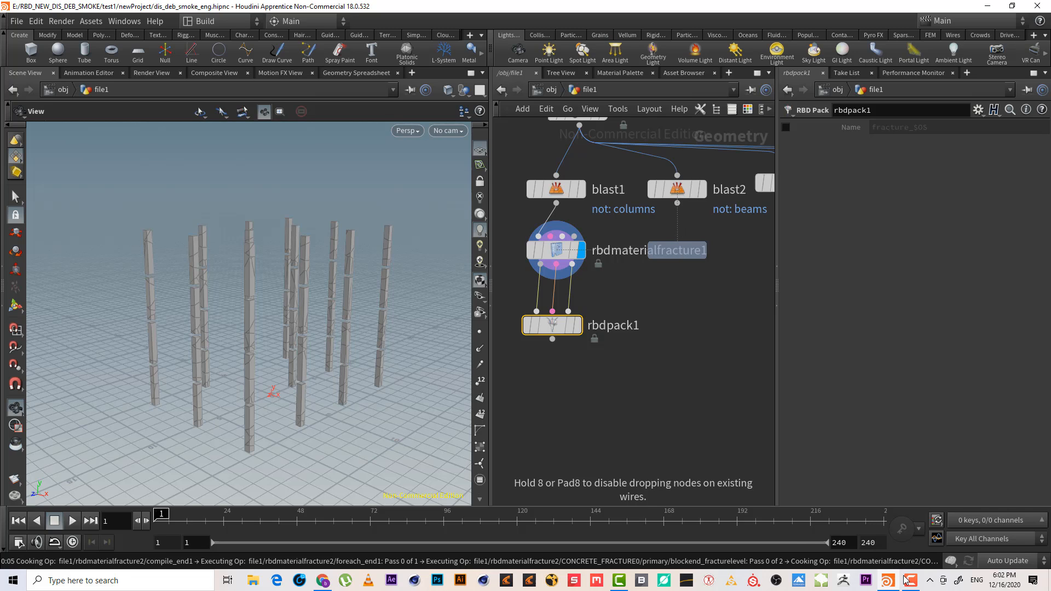
pyautogui.moveTo(281, 272)
pyautogui.mouseDown()
pyautogui.moveTo(293, 277)
pyautogui.moveTo(279, 274)
pyautogui.mouseUp()
pyautogui.moveTo(279, 274); pyautogui.dragTo(317, 227, button='right')
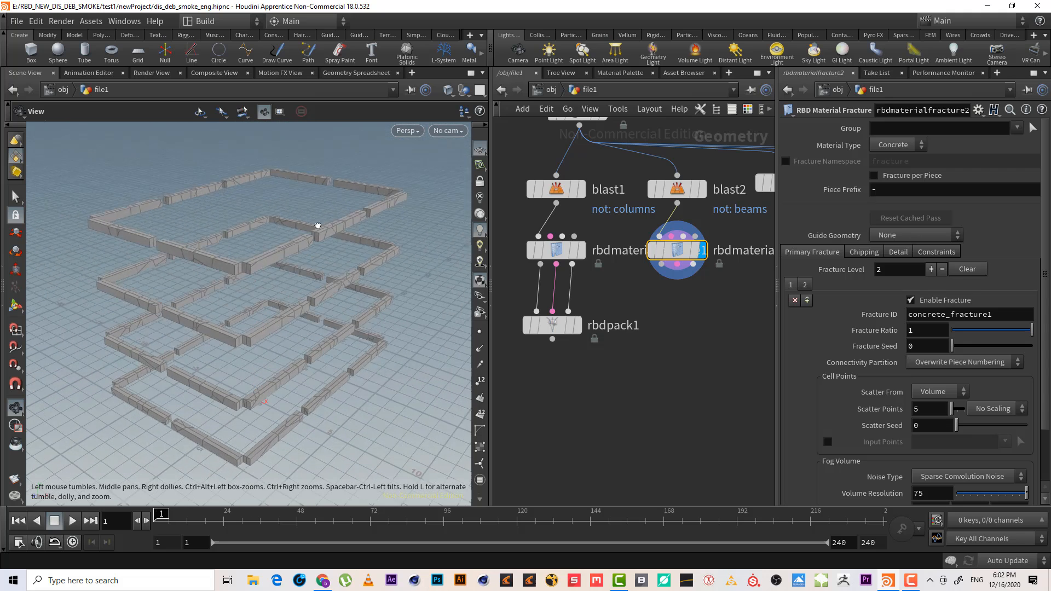
pyautogui.moveTo(317, 228); pyautogui.dragTo(319, 220)
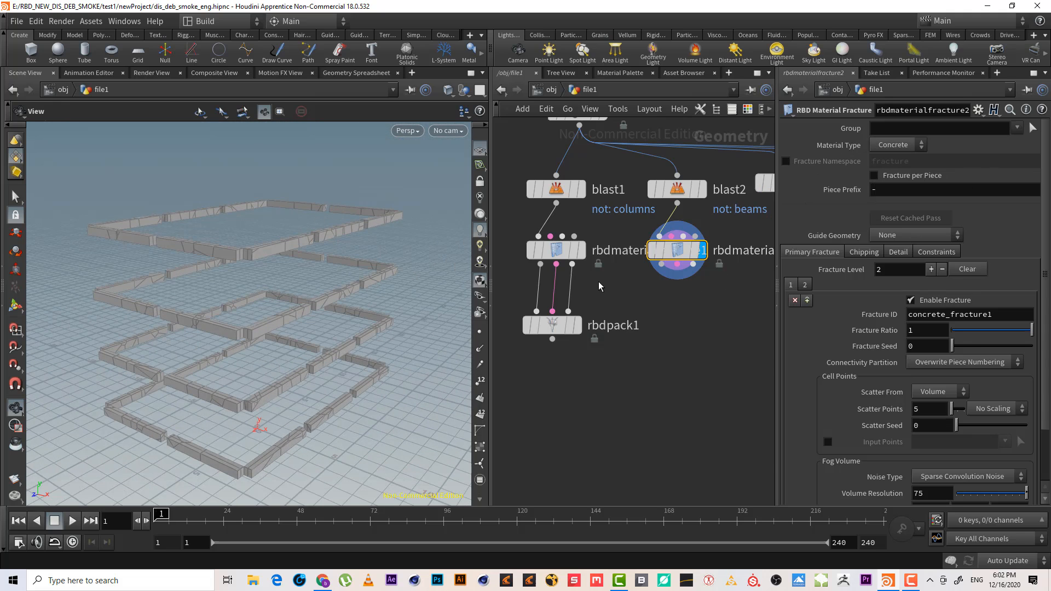
# Set the Piece Prefix of the columns RBD Material Fracture node to -columns
pyautogui.click(555, 250)
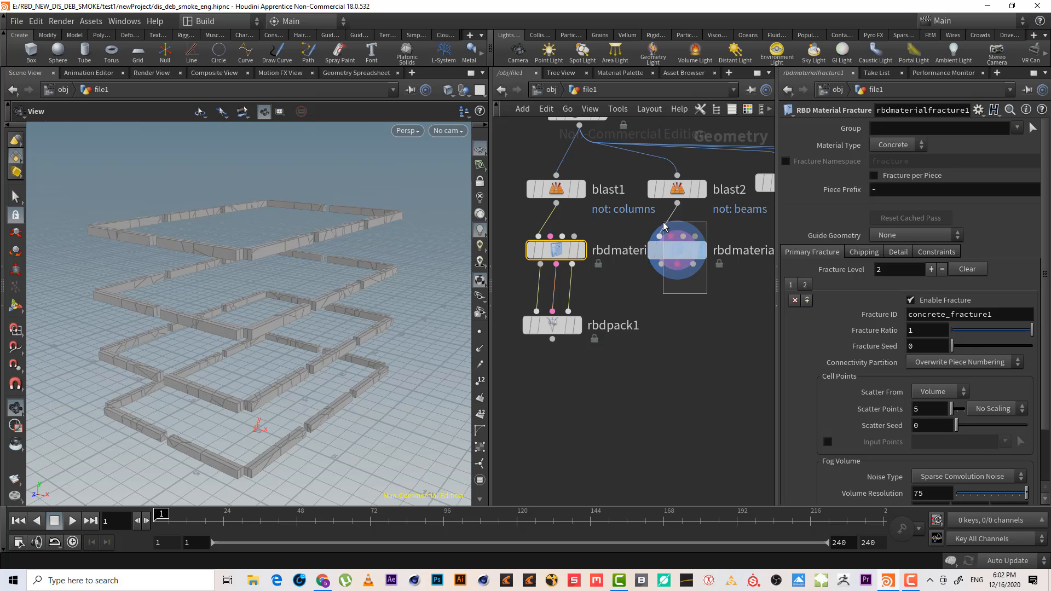
pyautogui.click(679, 251)
pyautogui.click(547, 247)
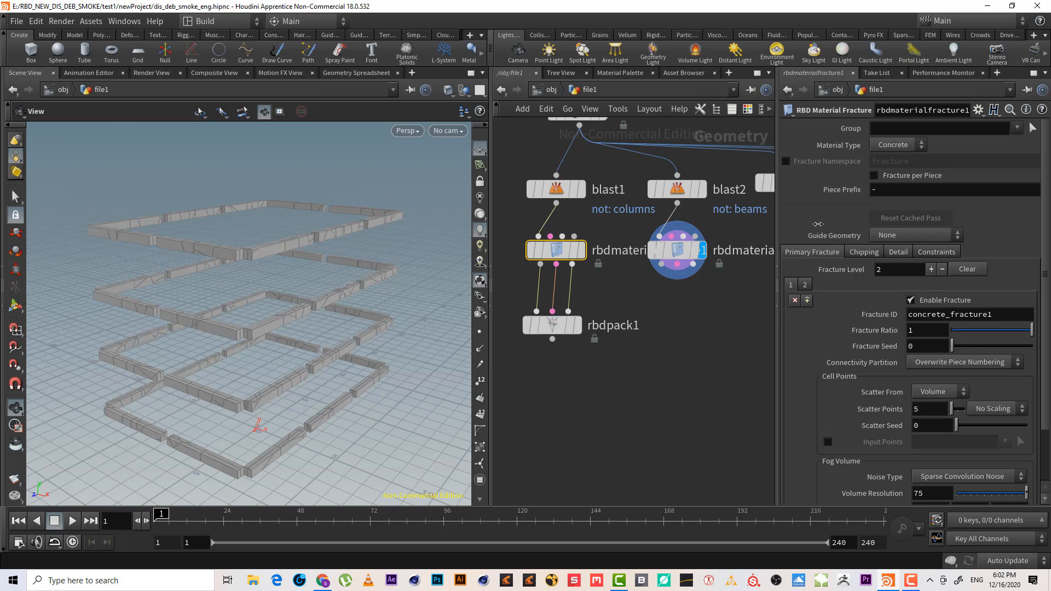
pyautogui.click(911, 187)
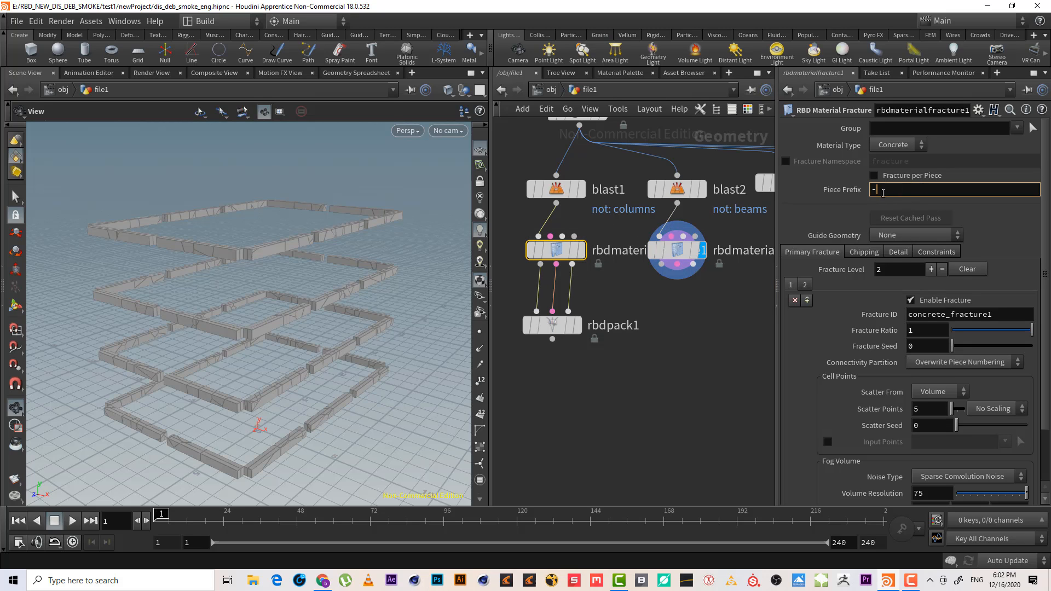
pyautogui.click(574, 250)
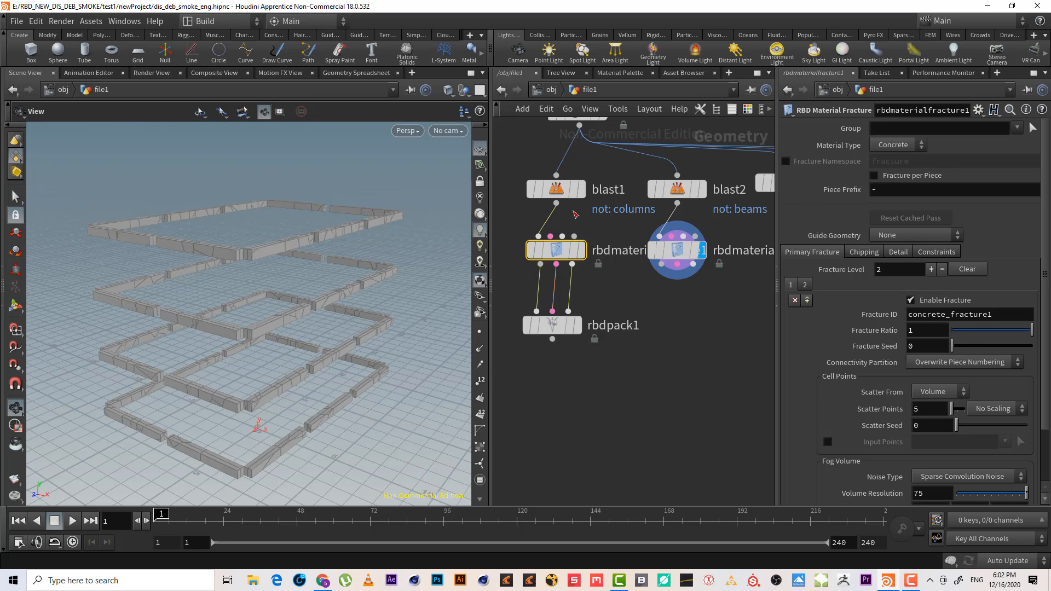
pyautogui.click(888, 187)
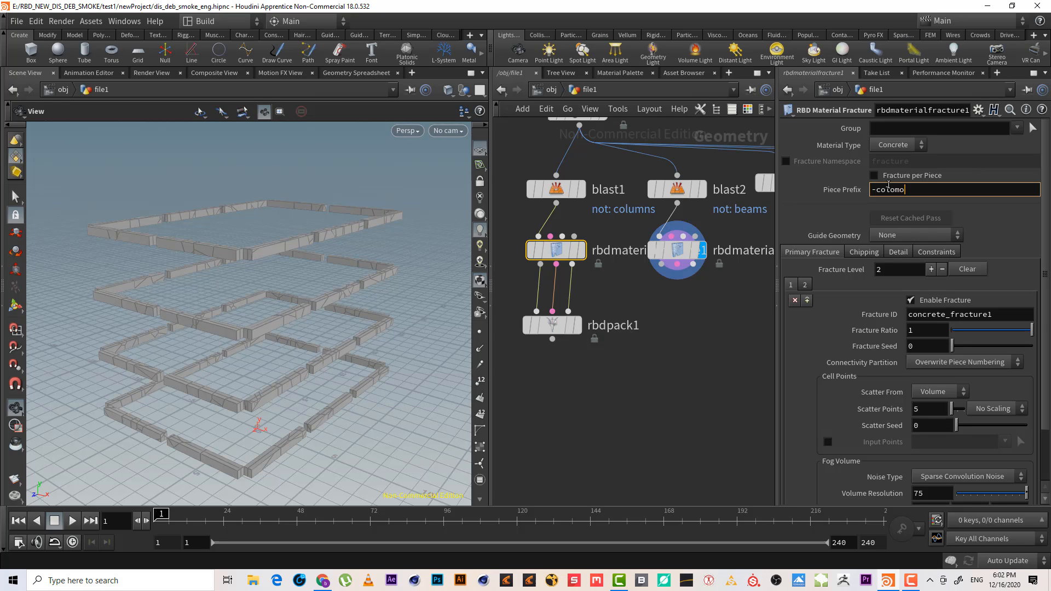
pyautogui.press('Return')
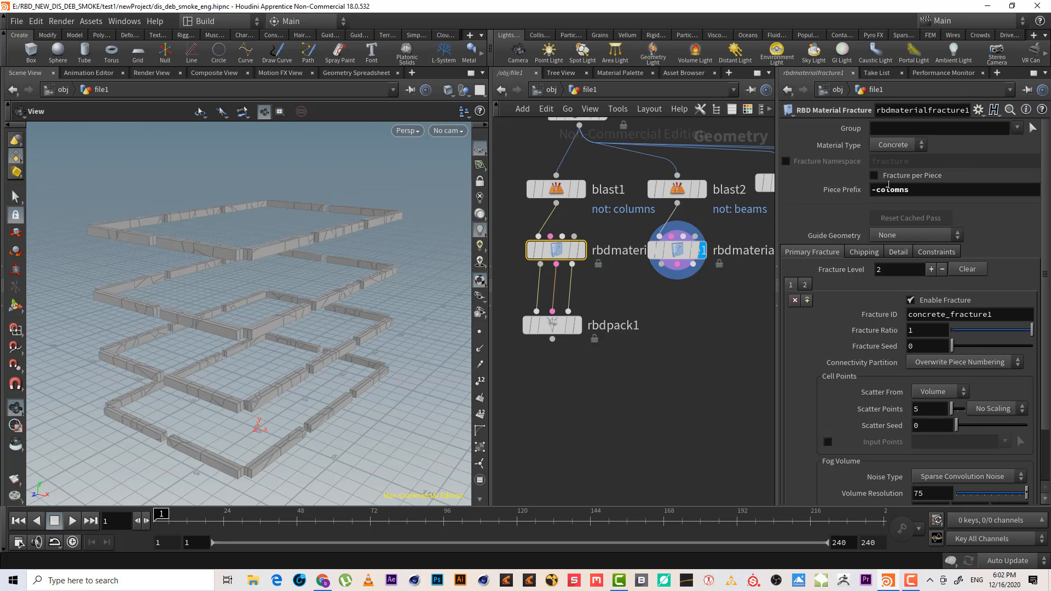
# On the beams RBD Material Fracture node, enable Fracture per Piece and set the Piece Prefix to -beams
pyautogui.click(691, 254)
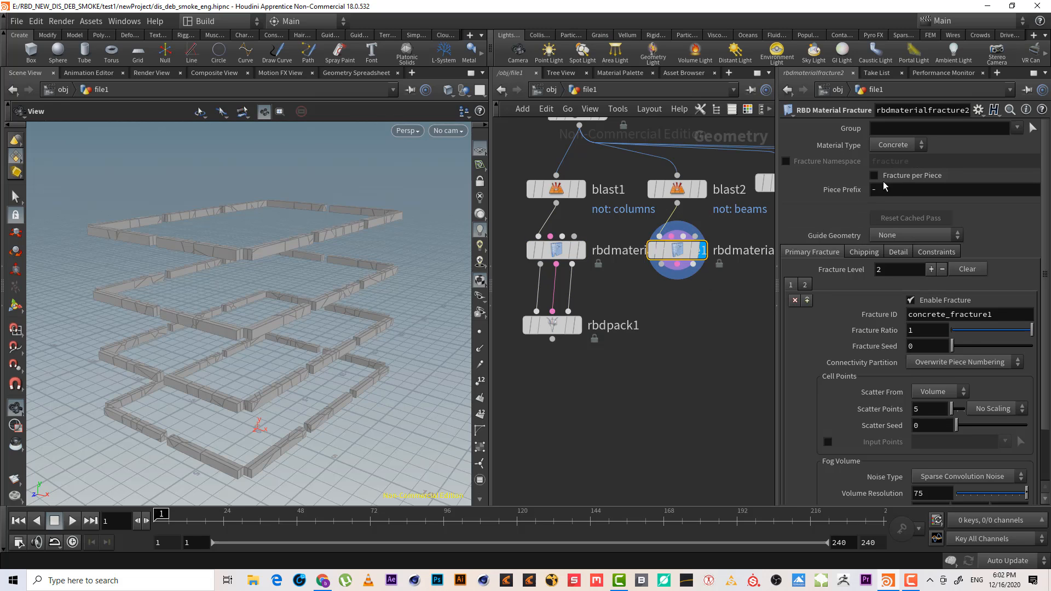
pyautogui.click(887, 181)
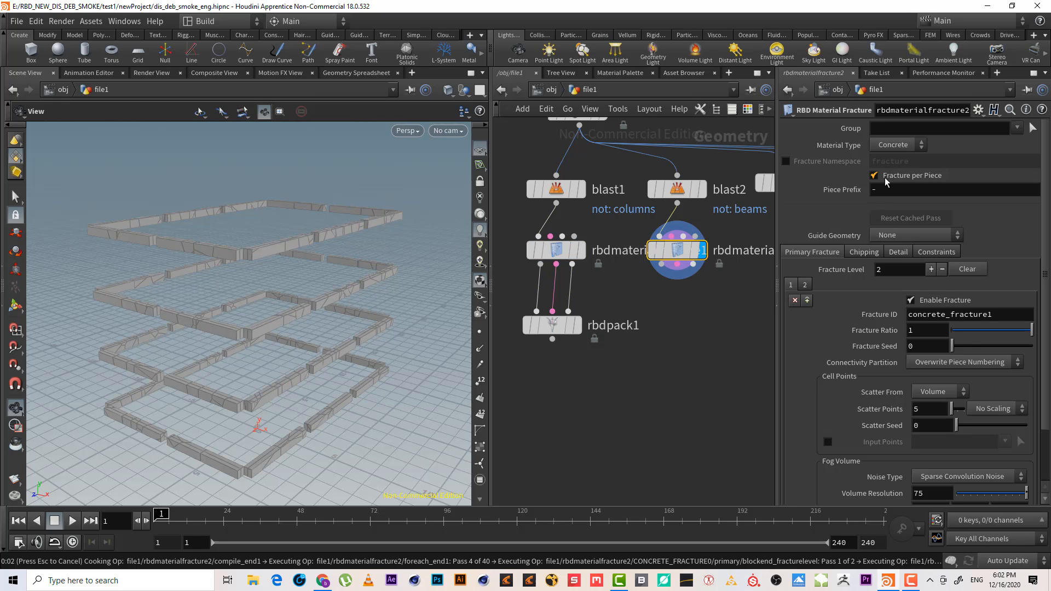
pyautogui.click(878, 178)
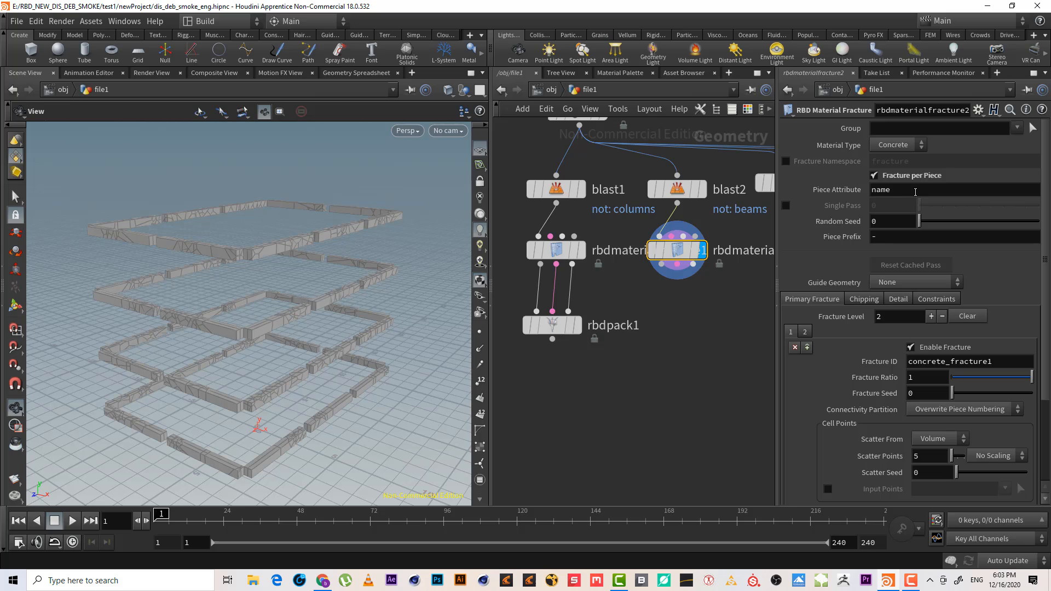
pyautogui.click(953, 192)
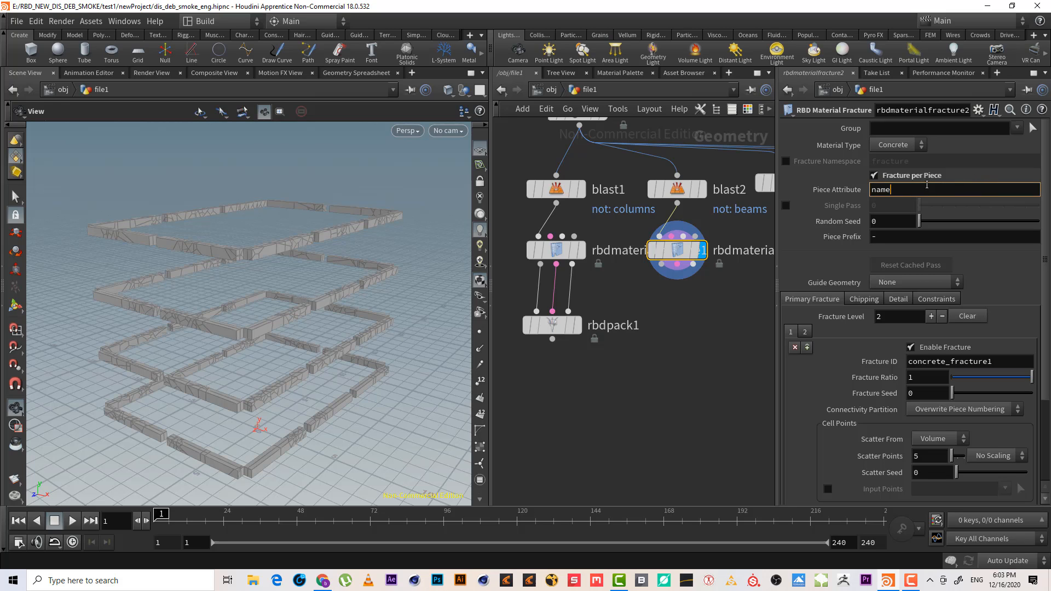
pyautogui.doubleClick(880, 189)
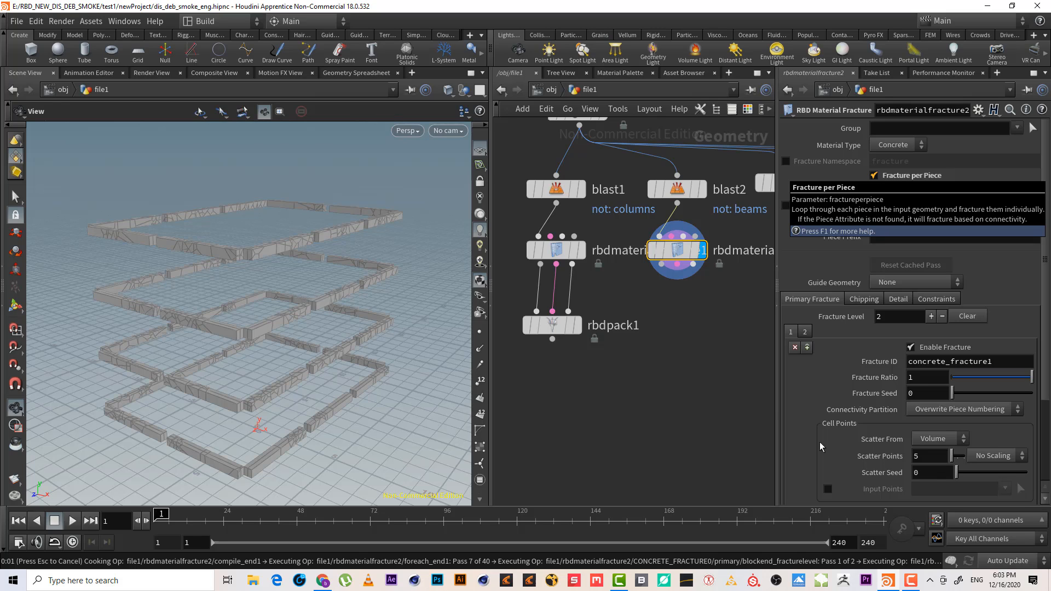
pyautogui.click(909, 581)
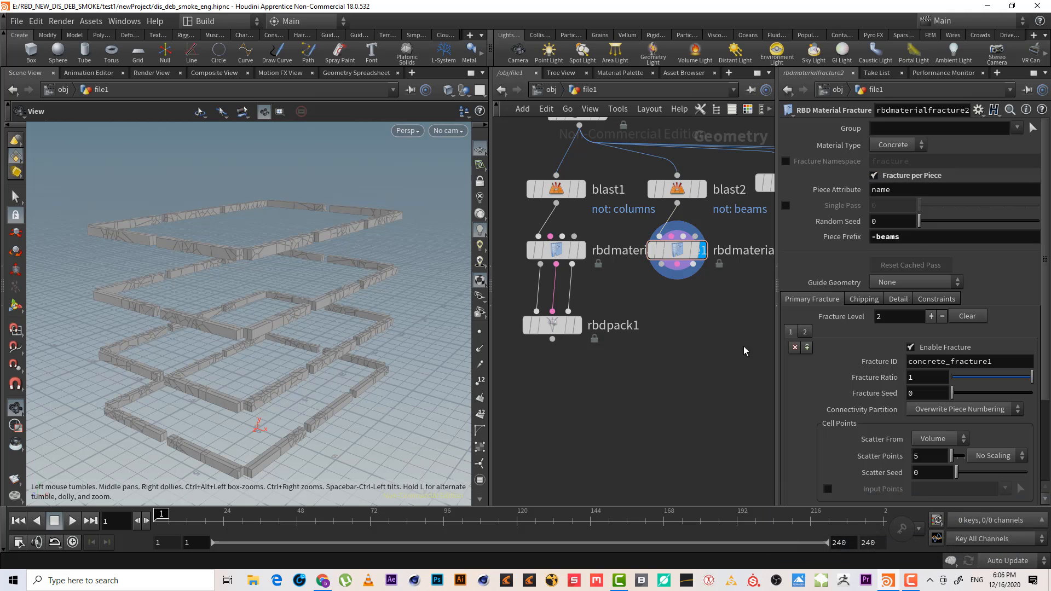
# Inspect the beams fracture node's point and primitive attributes in a Geometry Spreadsheet window
pyautogui.rightClick(684, 257)
pyautogui.click(728, 345)
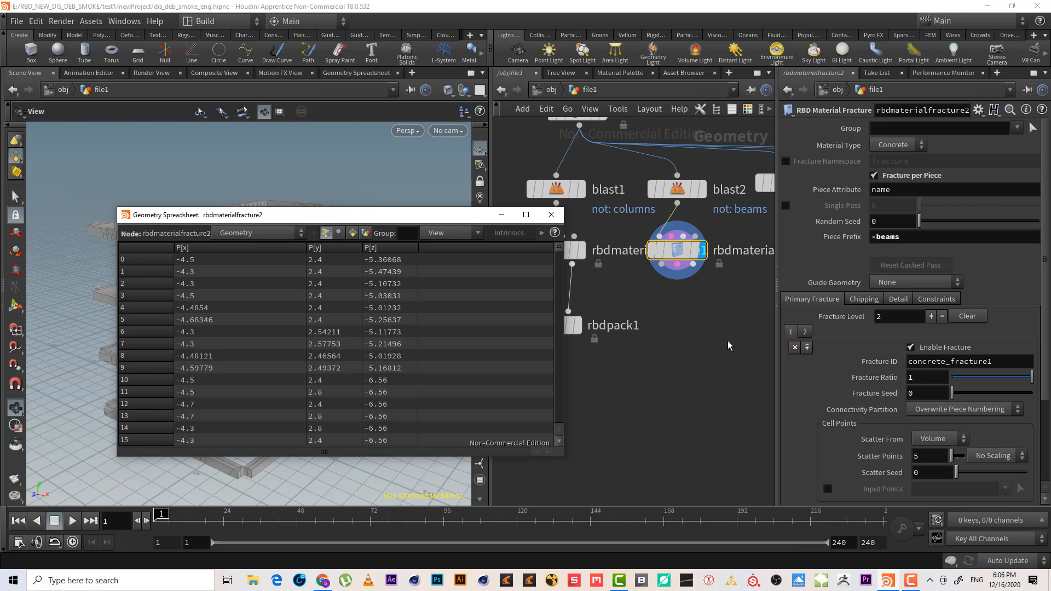
pyautogui.click(353, 233)
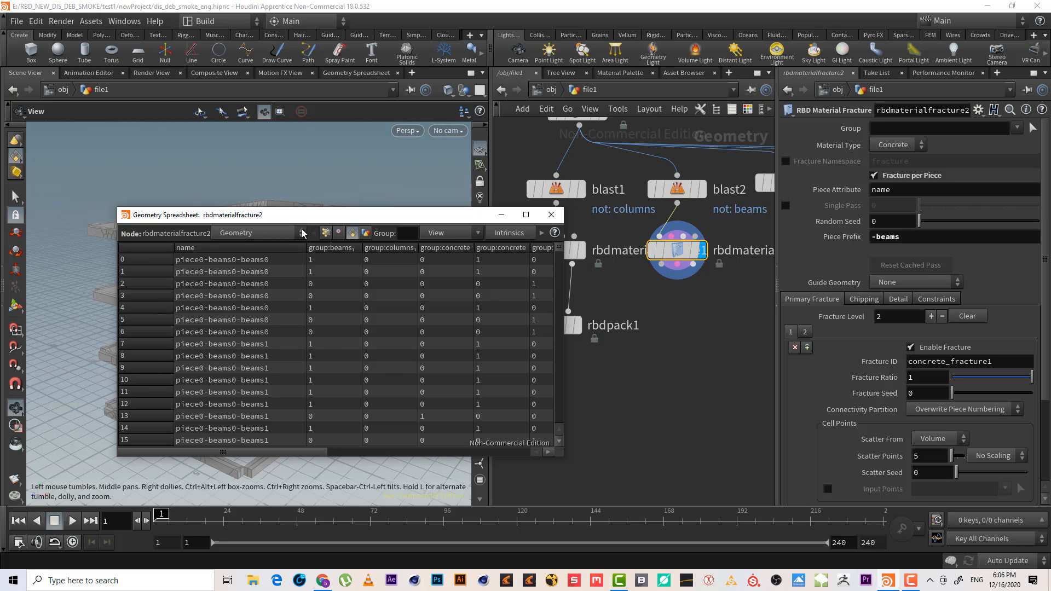
pyautogui.click(327, 233)
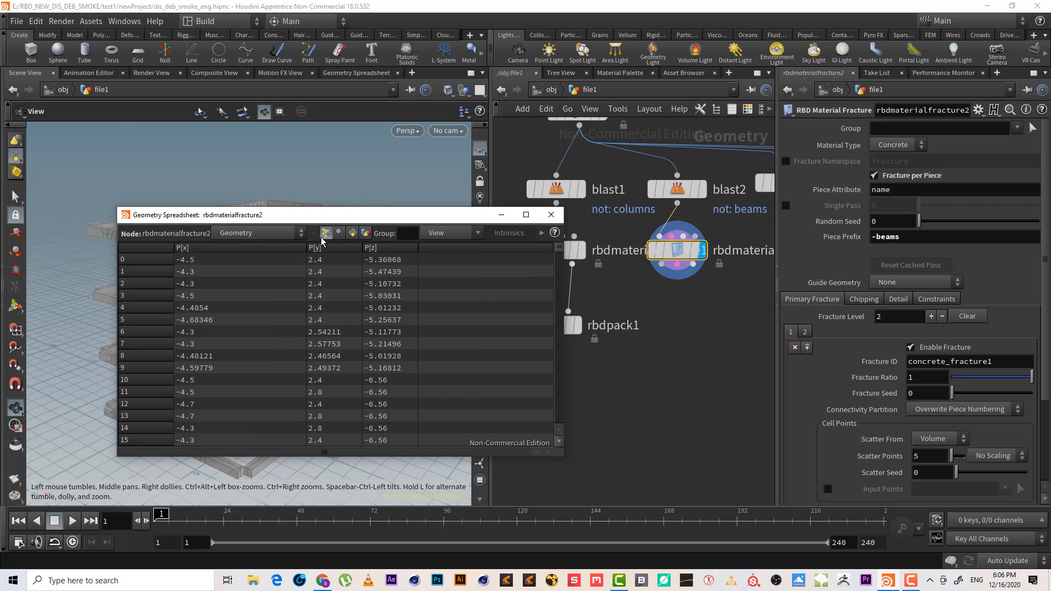
pyautogui.click(339, 233)
pyautogui.click(352, 232)
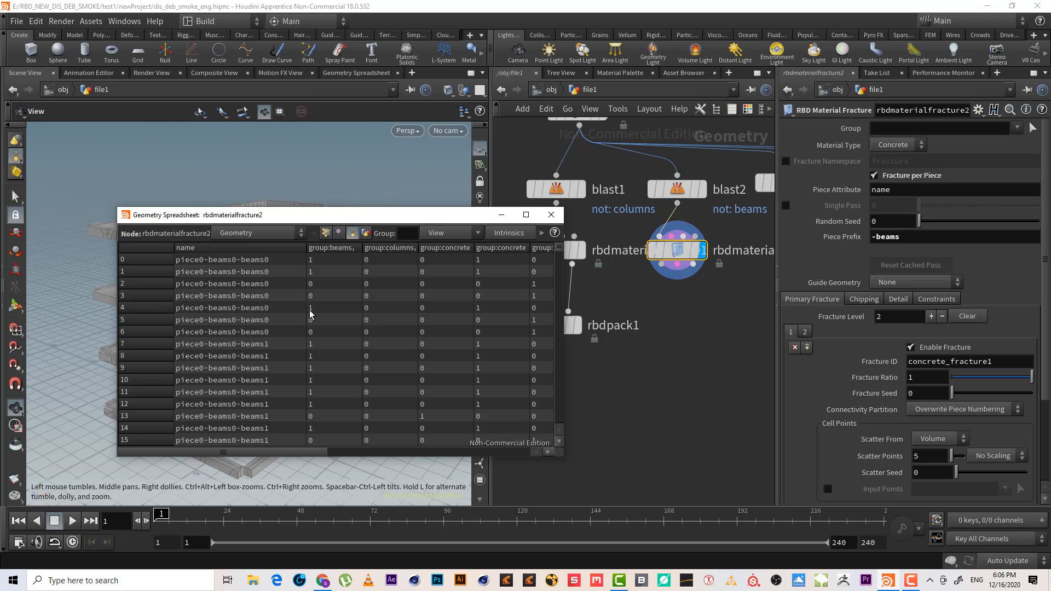
pyautogui.click(551, 214)
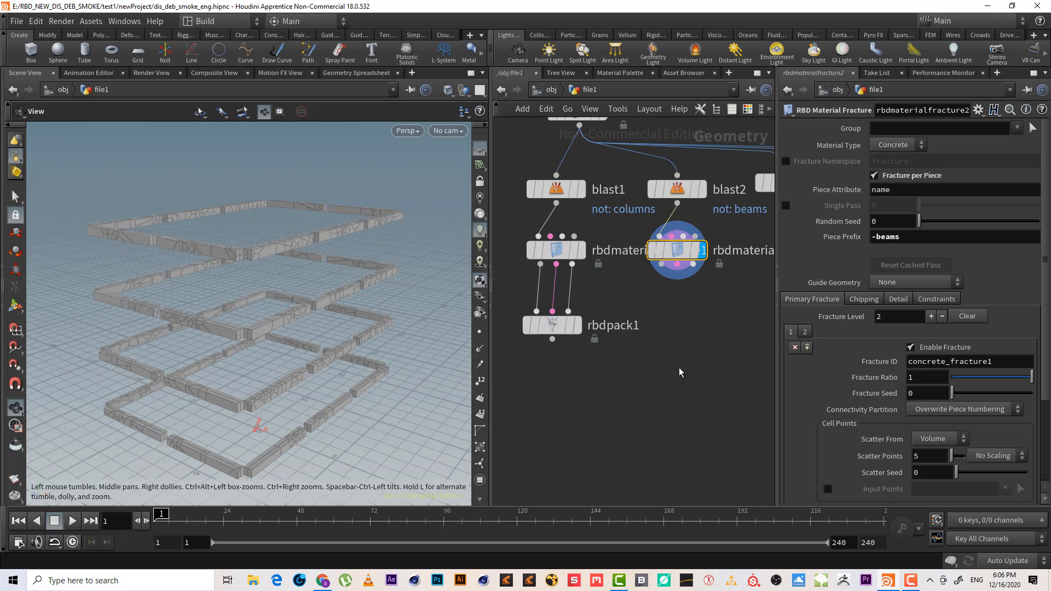
pyautogui.moveTo(683, 309); pyautogui.dragTo(691, 317, button='middle')
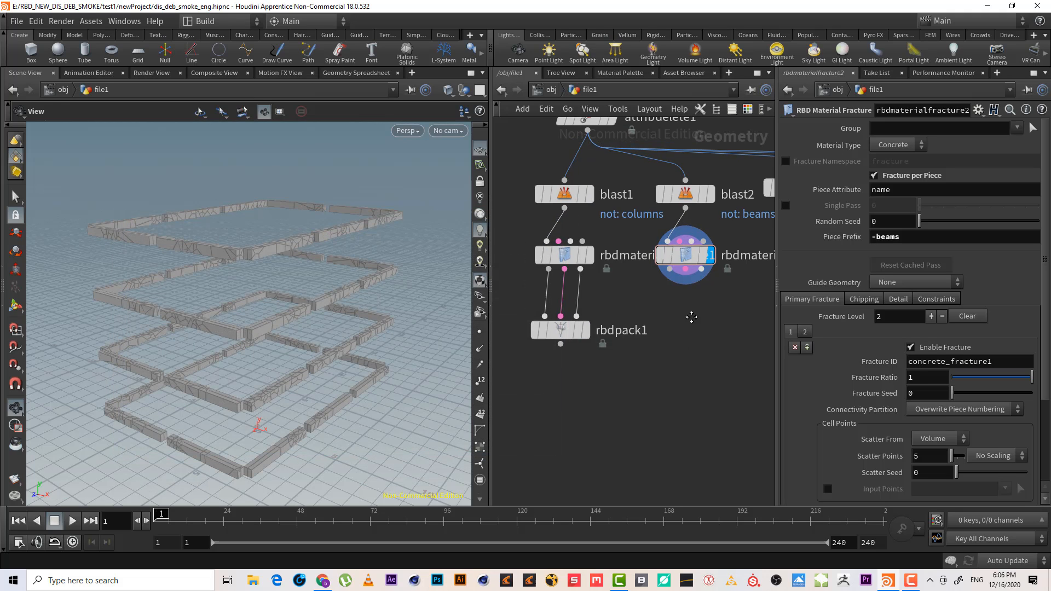
pyautogui.click(670, 268)
pyautogui.press('Tab')
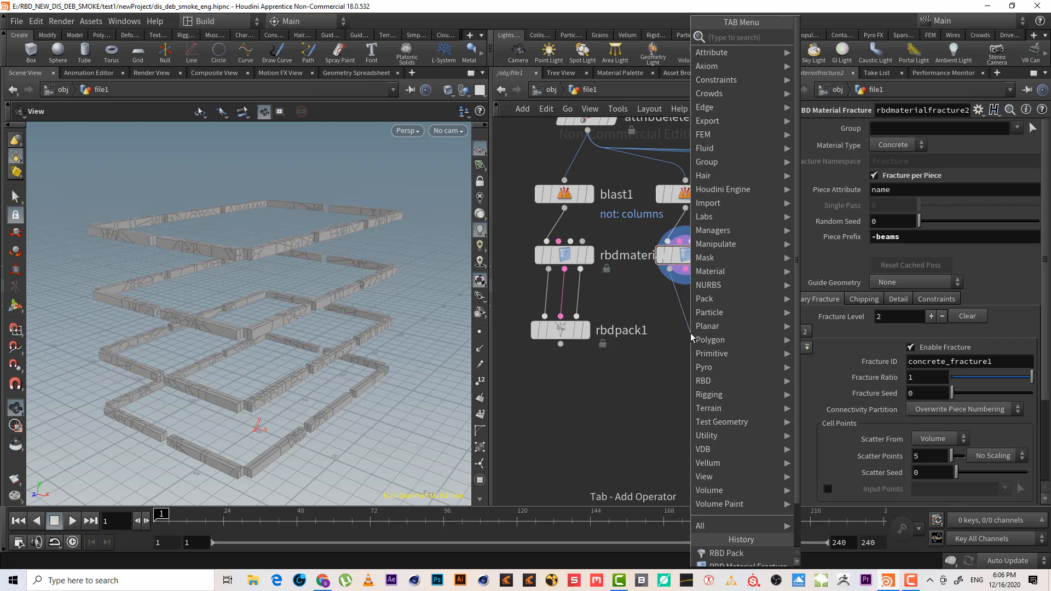
pyautogui.write('rbd un')
pyautogui.press('Return')
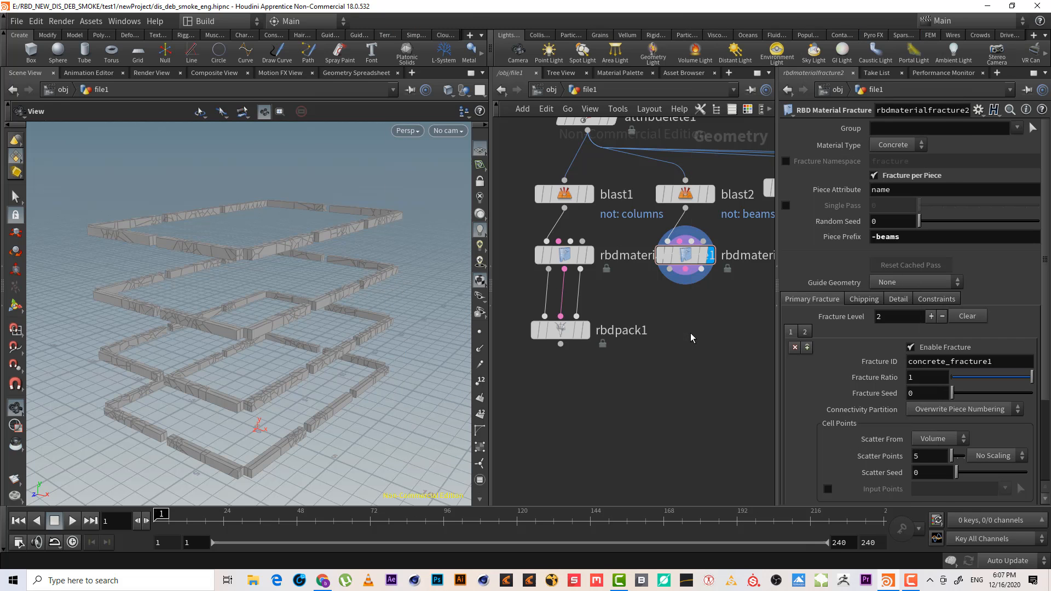
pyautogui.click(691, 333)
pyautogui.moveTo(730, 312)
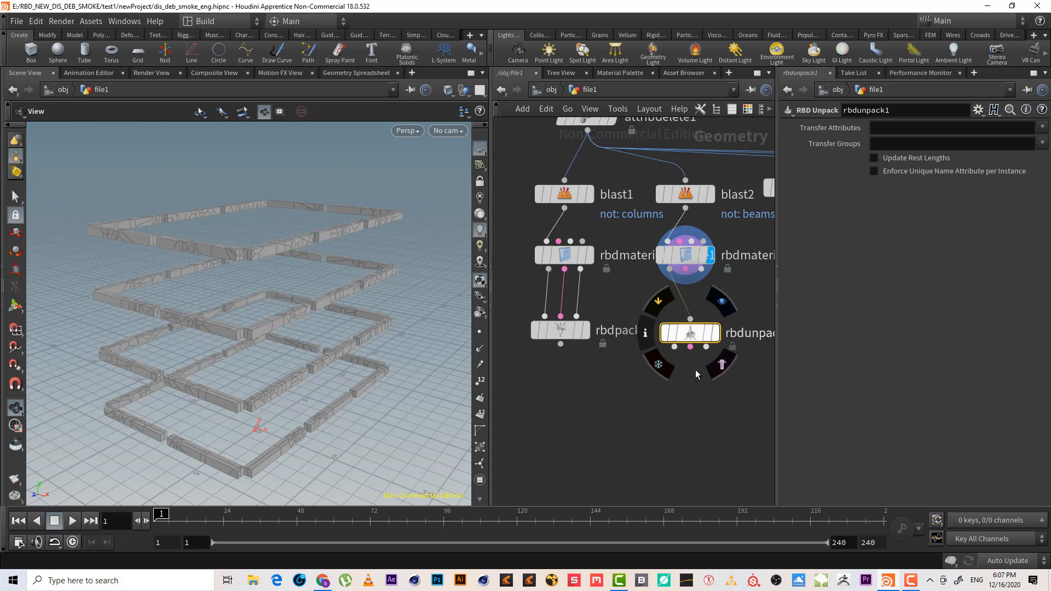
pyautogui.moveTo(702, 382); pyautogui.dragTo(651, 392, button='middle')
pyautogui.moveTo(682, 404); pyautogui.dragTo(615, 331)
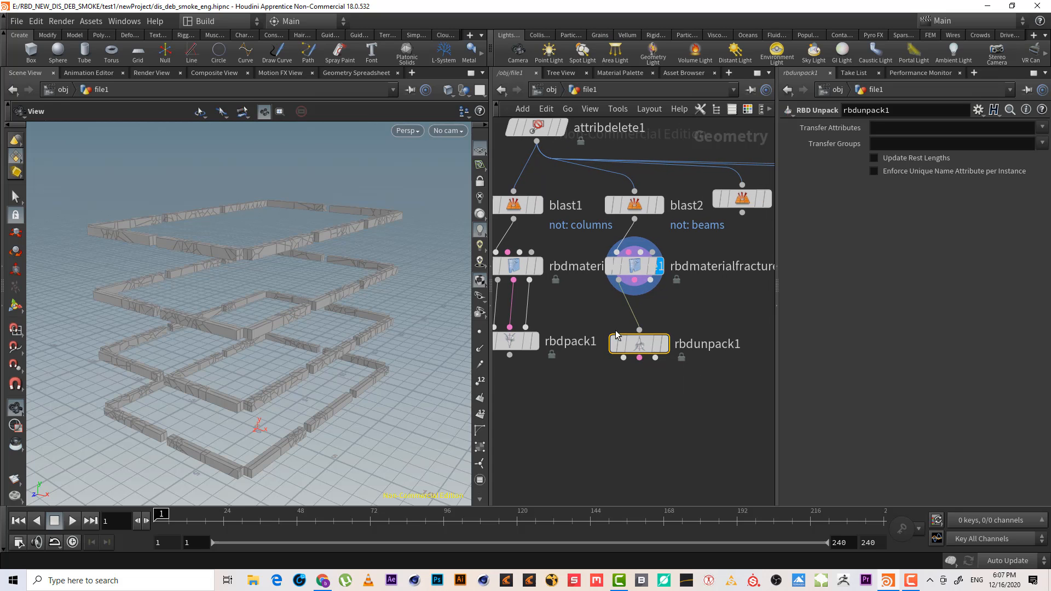
# Add an RBD Pack node wired below the beams RBD Material Fracture node
pyautogui.click(619, 283)
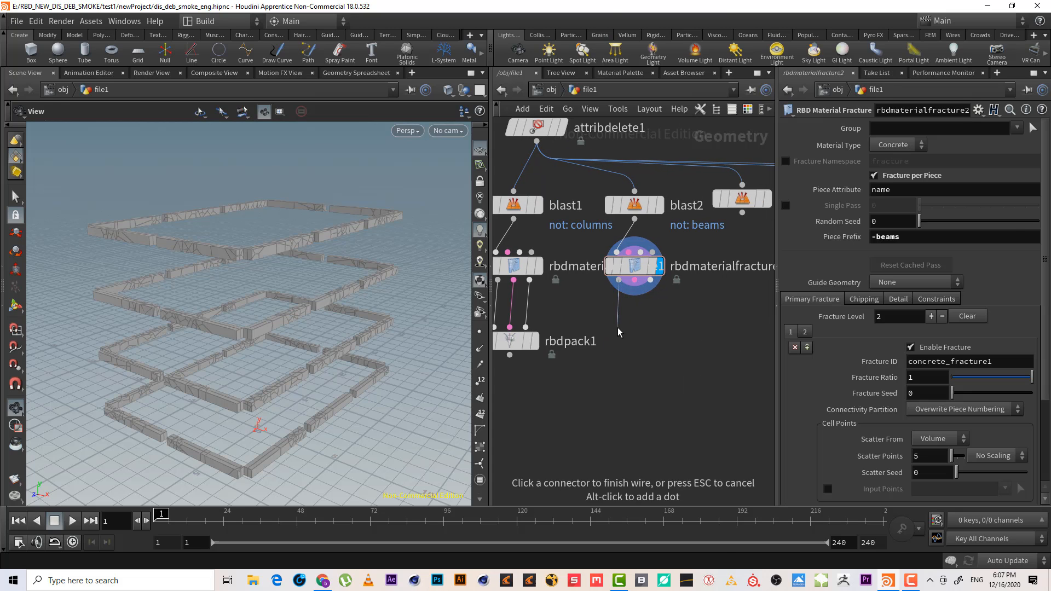
pyautogui.press('Tab')
pyautogui.write('rbd p')
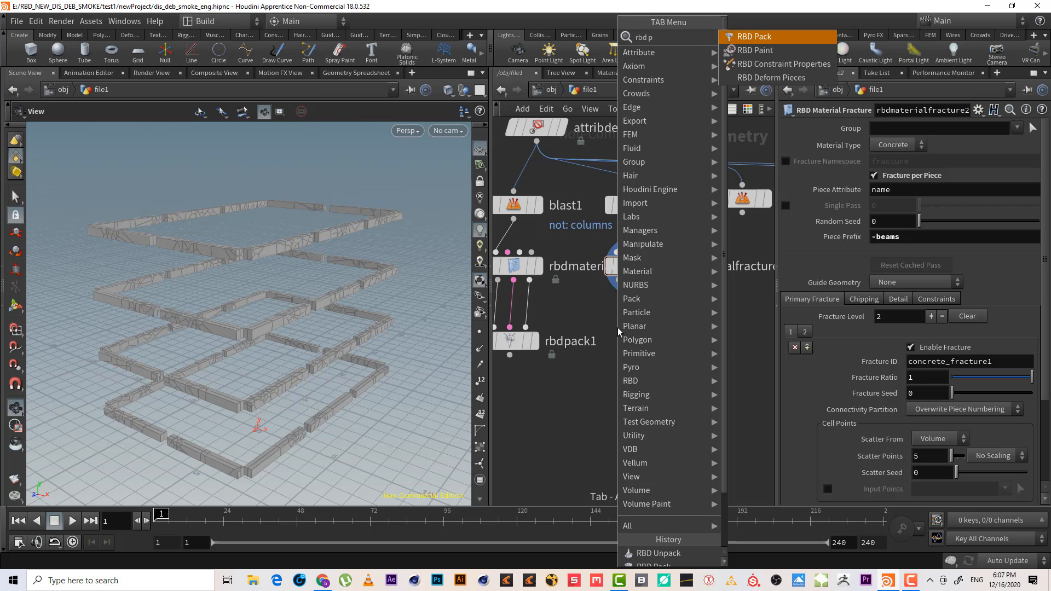
pyautogui.press('Return')
pyautogui.click(618, 328)
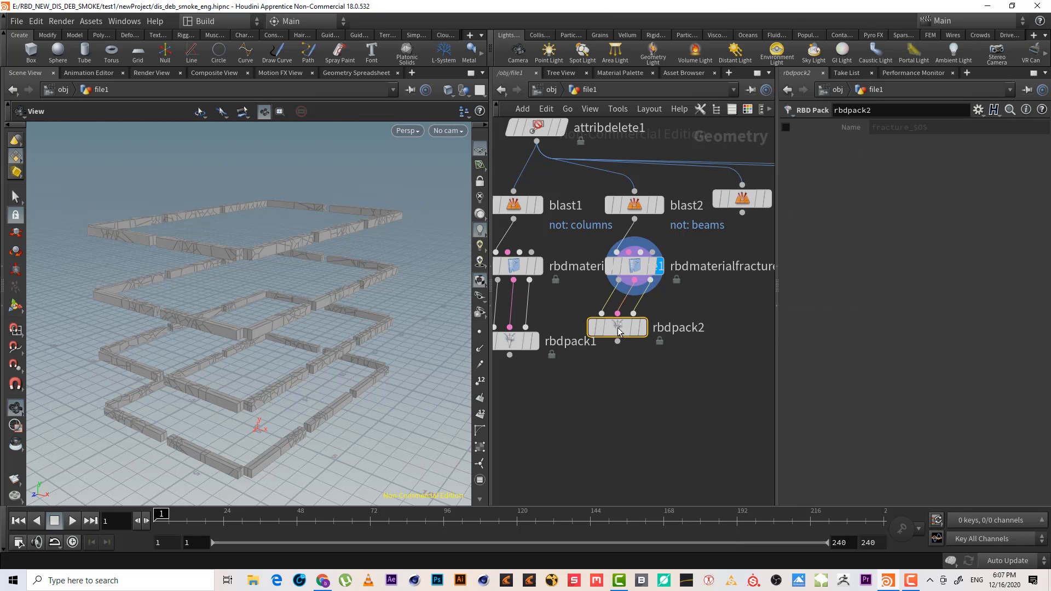
pyautogui.scroll(-5, 677, 284)
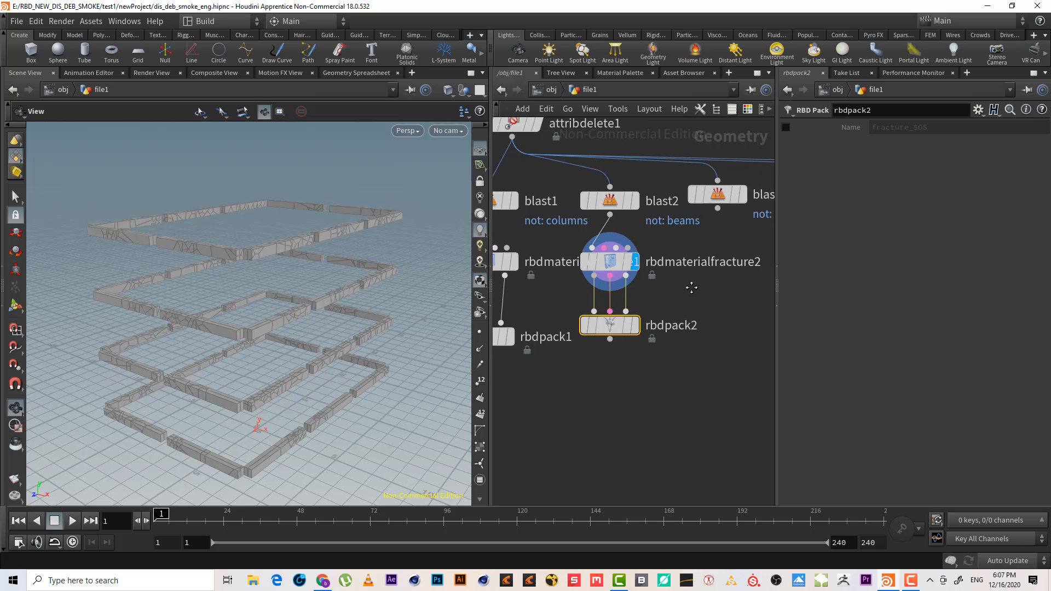
pyautogui.moveTo(721, 296); pyautogui.dragTo(604, 300, button='middle')
pyautogui.moveTo(617, 263); pyautogui.dragTo(583, 225)
pyautogui.moveTo(687, 274); pyautogui.dragTo(638, 210)
pyautogui.moveTo(735, 287); pyautogui.dragTo(689, 198)
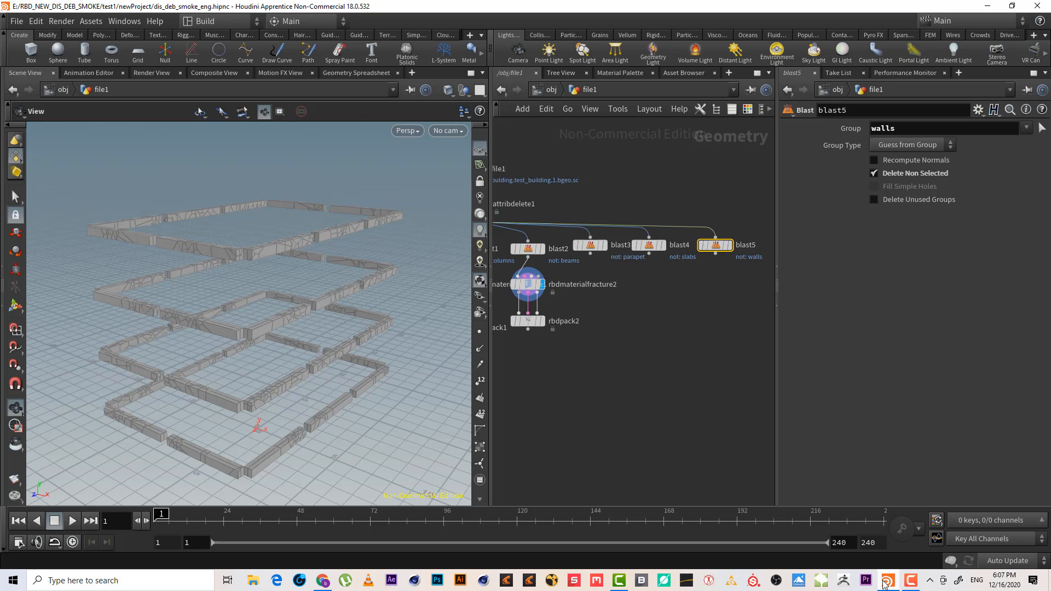
pyautogui.click(910, 580)
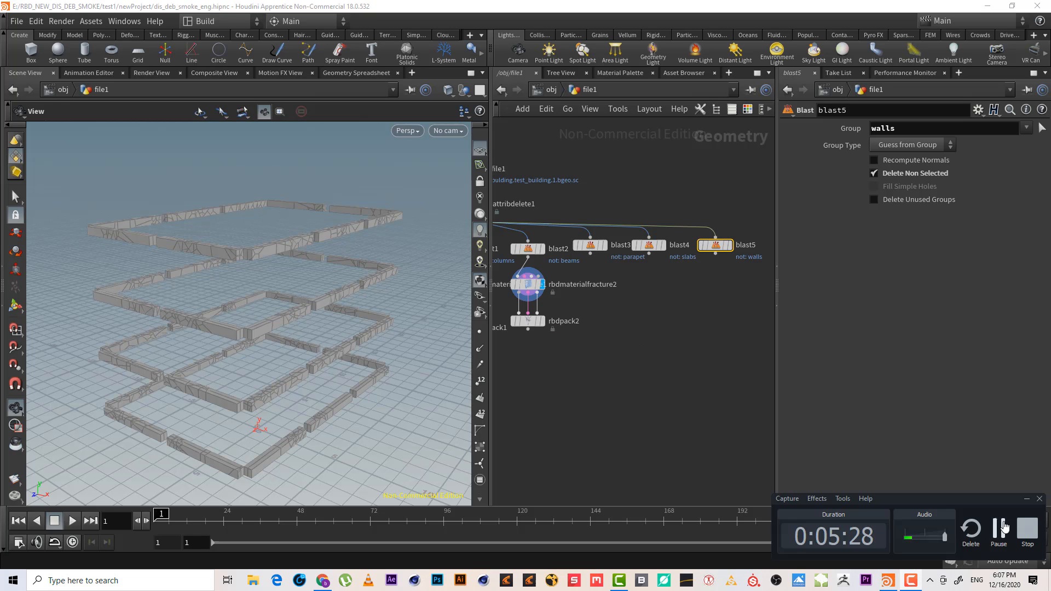
pyautogui.click(1000, 533)
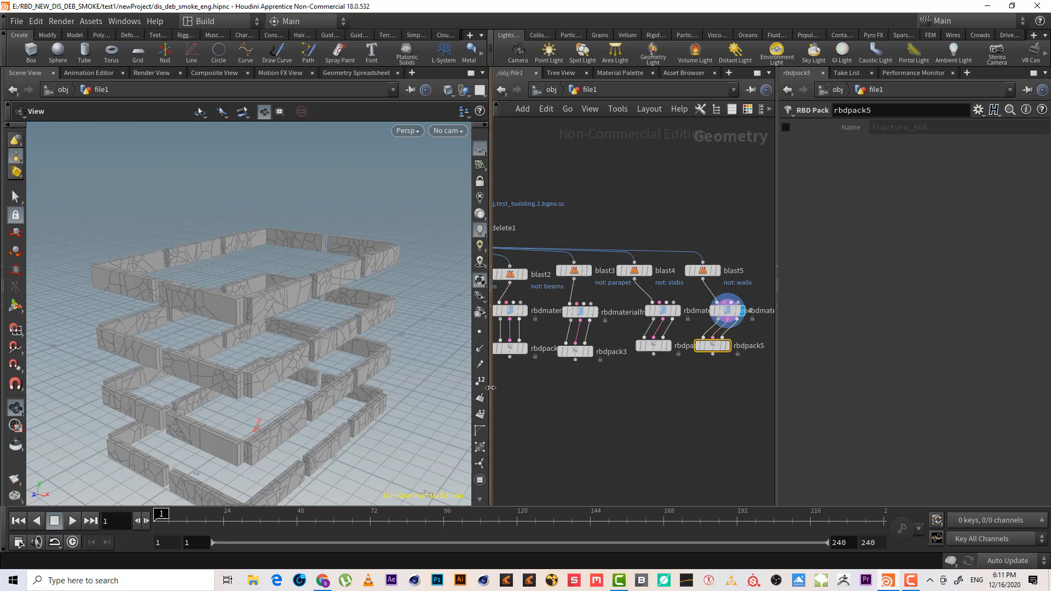
# Add a Merge node in the network below the five RBD Pack nodes
pyautogui.moveTo(491, 394); pyautogui.dragTo(434, 392)
pyautogui.moveTo(571, 375); pyautogui.dragTo(530, 391, button='right')
pyautogui.moveTo(531, 390); pyautogui.dragTo(542, 345, button='middle')
pyautogui.moveTo(543, 345)
pyautogui.mouseDown(button='right')
pyautogui.moveTo(641, 301)
pyautogui.moveTo(609, 323)
pyautogui.mouseUp(button='right')
pyautogui.moveTo(750, 343); pyautogui.dragTo(843, 337)
pyautogui.moveTo(735, 299); pyautogui.dragTo(762, 299)
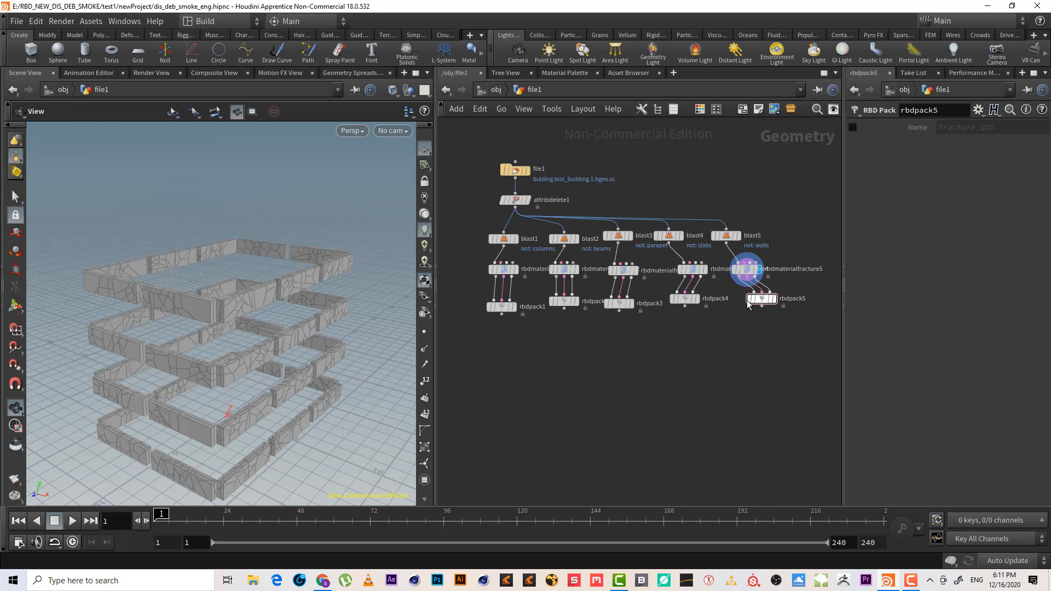
pyautogui.press('Tab')
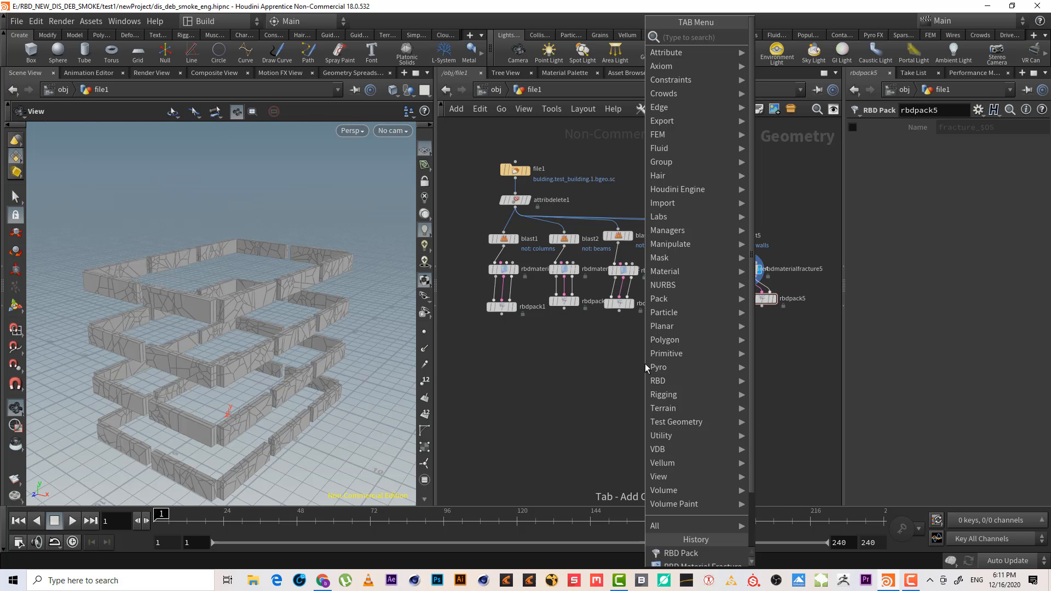
pyautogui.write('merge')
pyautogui.press('Return')
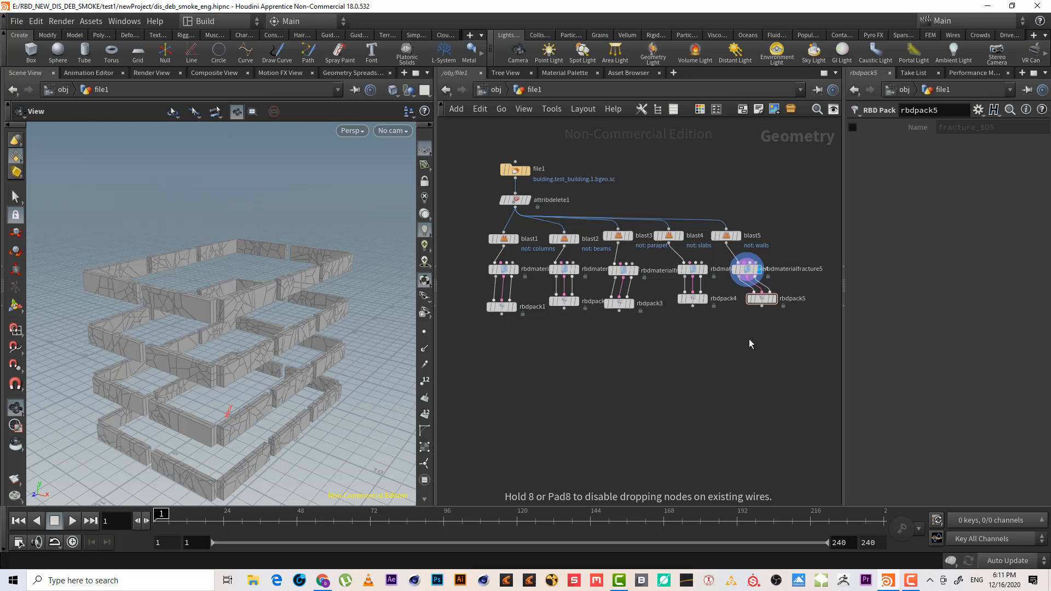
# Select all five RBD Pack nodes and wire their outputs into the Merge node
pyautogui.moveTo(812, 323); pyautogui.dragTo(487, 295)
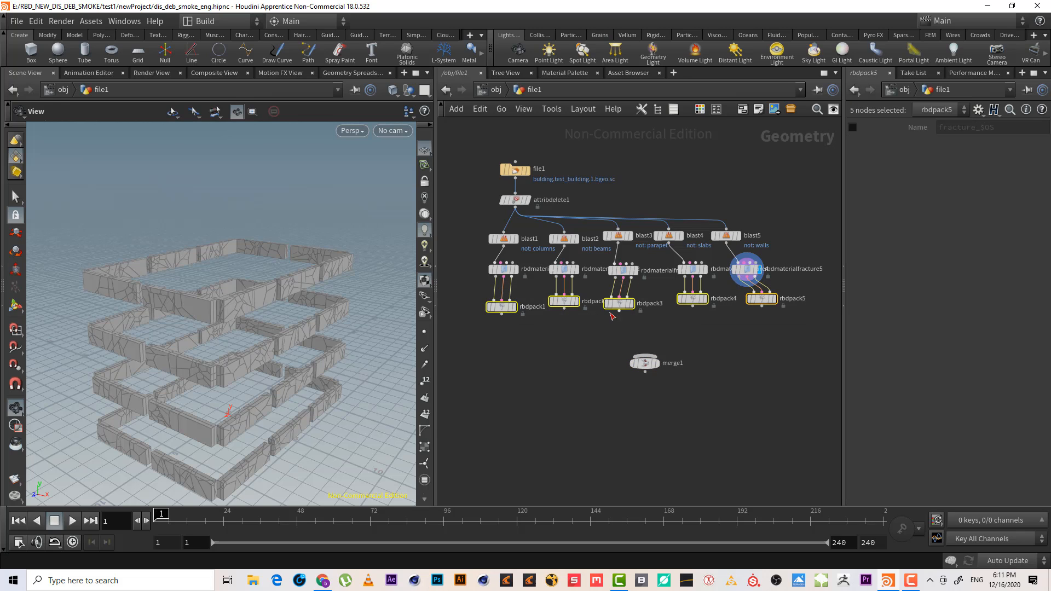
pyautogui.moveTo(618, 311); pyautogui.dragTo(646, 364)
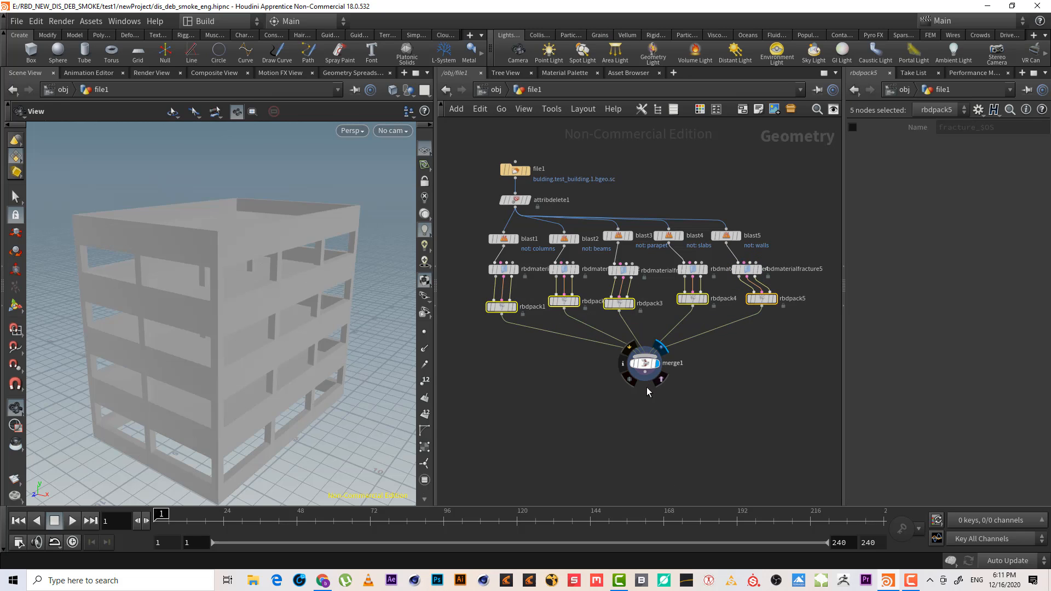
pyautogui.press('w')
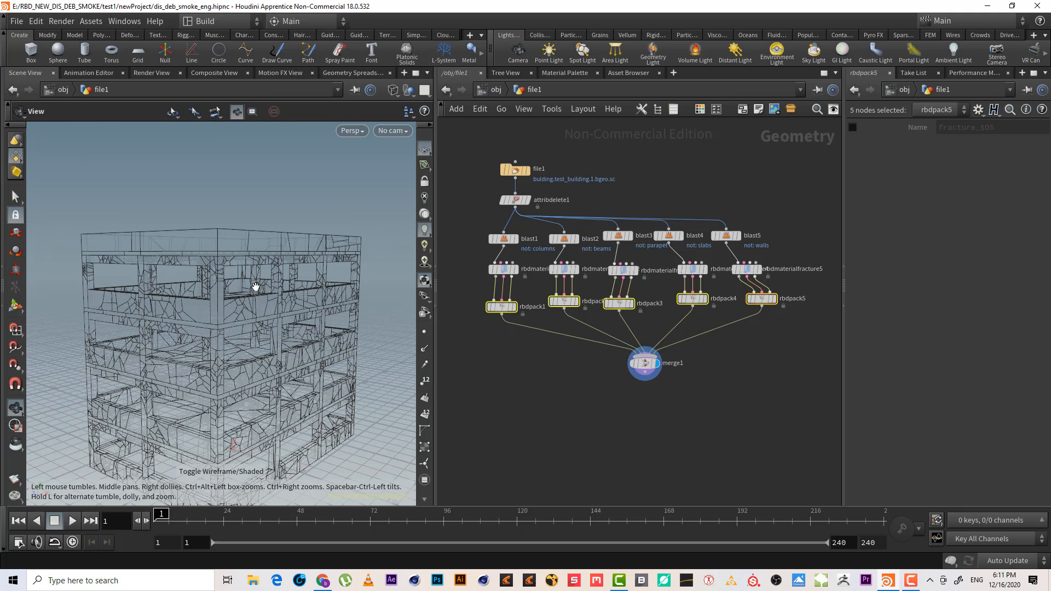
# Shade the viewport, display the parapet RBD Material Fracture node, and set its scatter points to 20
pyautogui.press('w')
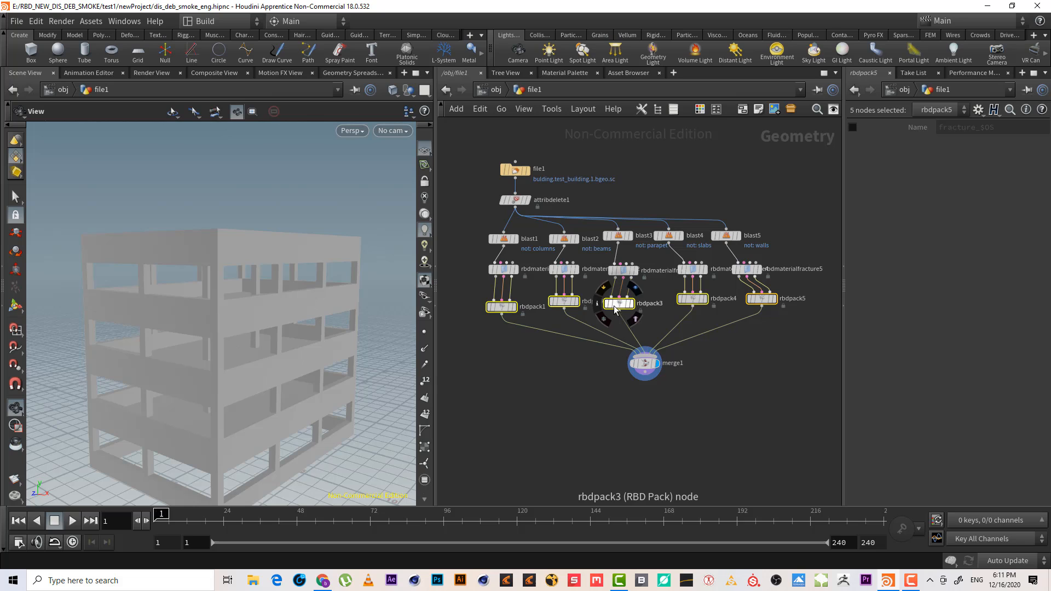
pyautogui.click(566, 270)
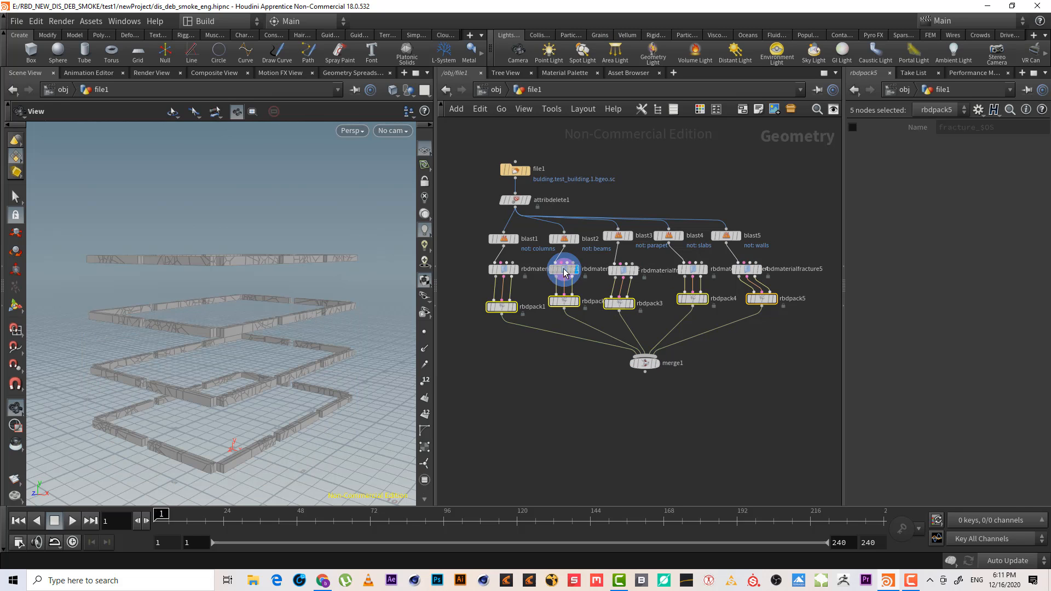
pyautogui.click(564, 270)
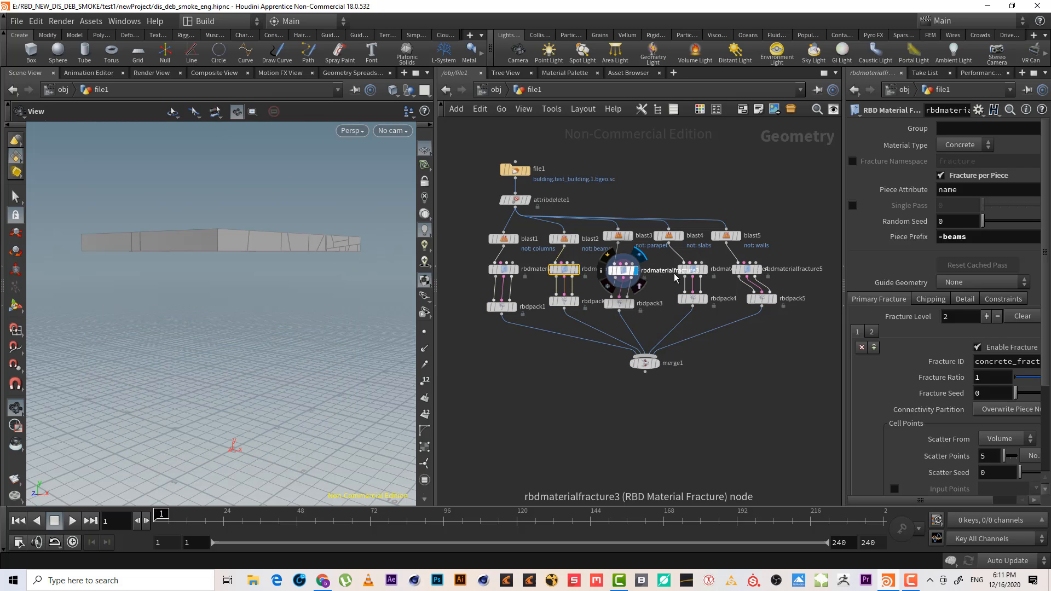
pyautogui.click(624, 270)
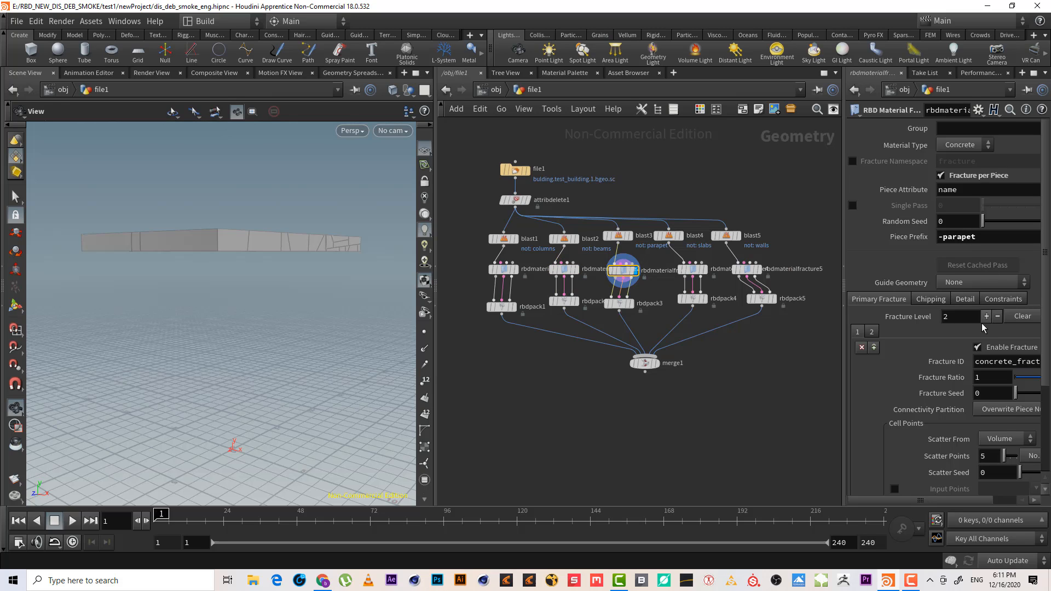
pyautogui.press('BackSpace')
pyautogui.write('10')
pyautogui.press('Return')
pyautogui.moveTo(241, 255); pyautogui.dragTo(232, 267)
pyautogui.moveTo(991, 457); pyautogui.dragTo(979, 456)
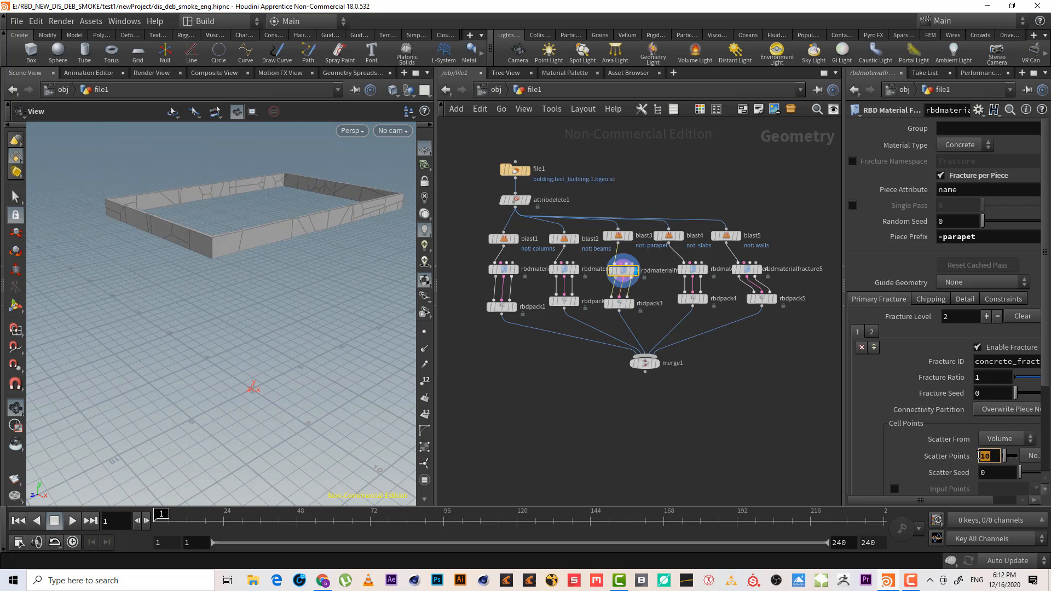
pyautogui.write('20')
pyautogui.press('Return')
pyautogui.moveTo(284, 260); pyautogui.dragTo(274, 211)
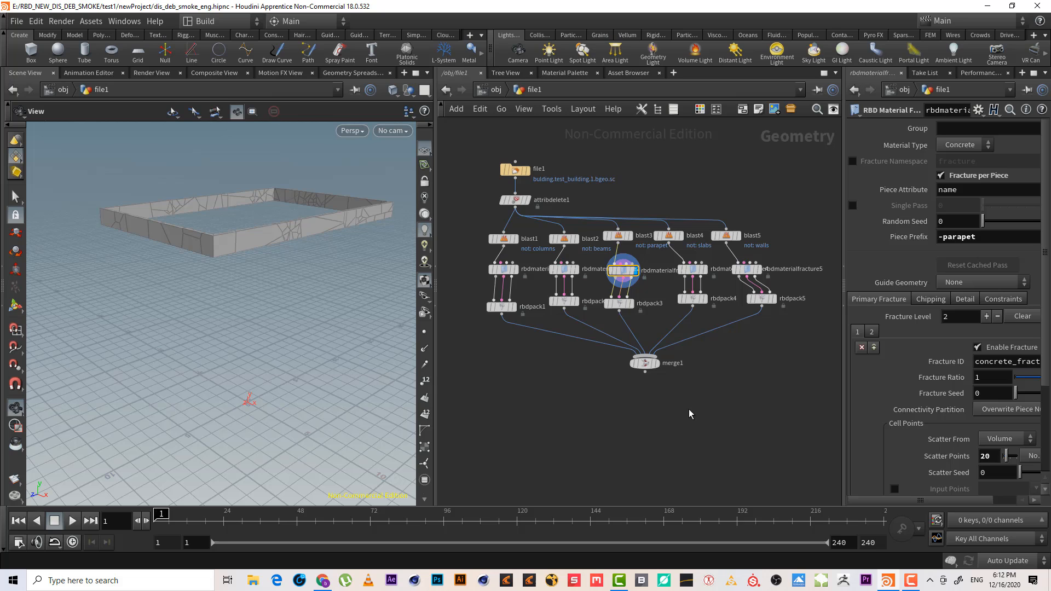
pyautogui.scroll(2, 689, 414)
pyautogui.middleClick(628, 346)
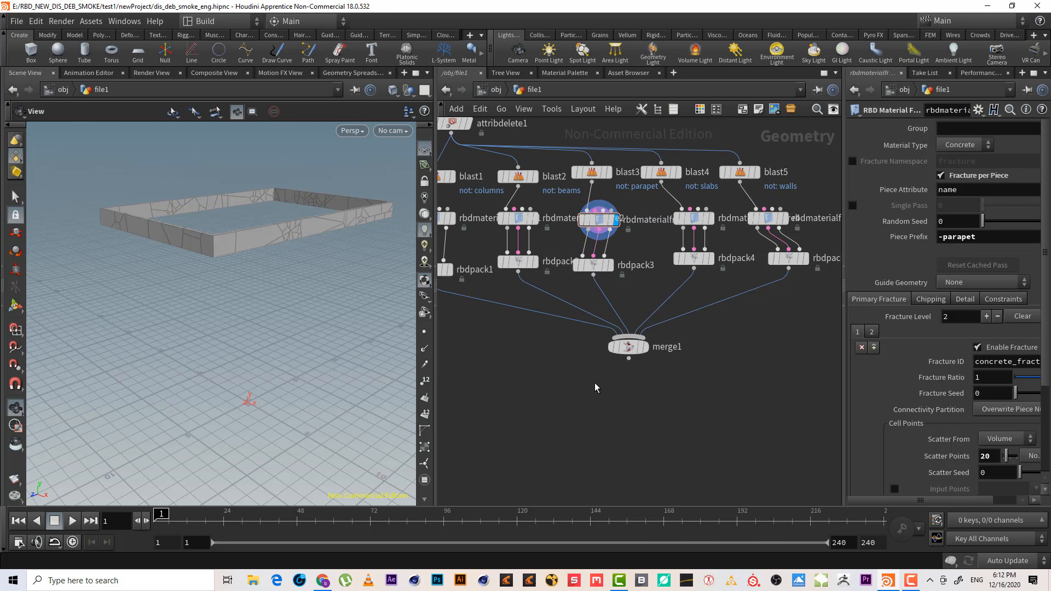
pyautogui.scroll(-2, 597, 387)
pyautogui.moveTo(598, 397); pyautogui.dragTo(601, 296, button='middle')
pyautogui.click(624, 269)
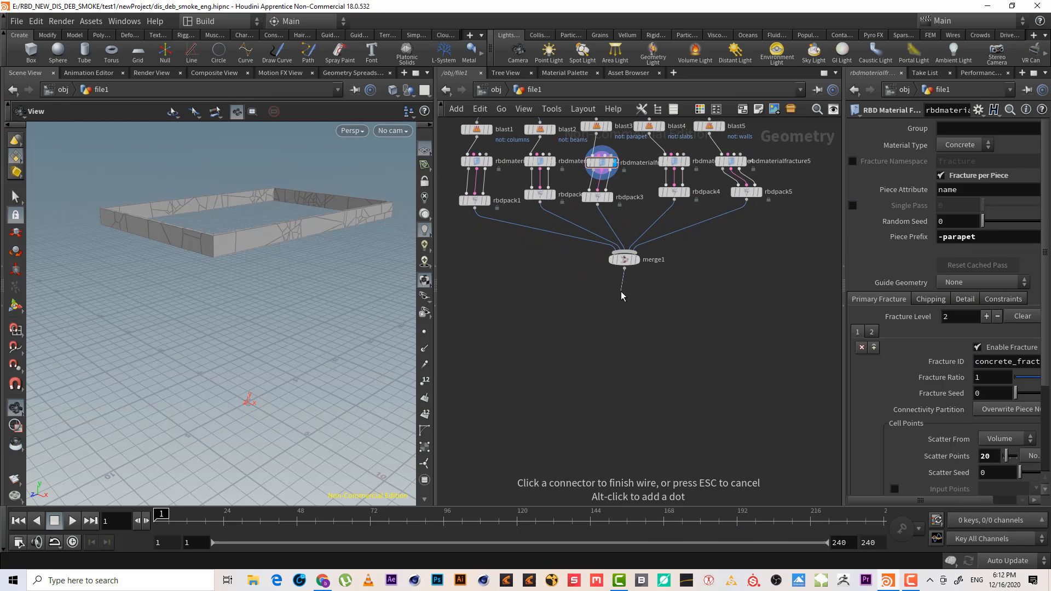
pyautogui.press('Tab')
pyautogui.write('rbd')
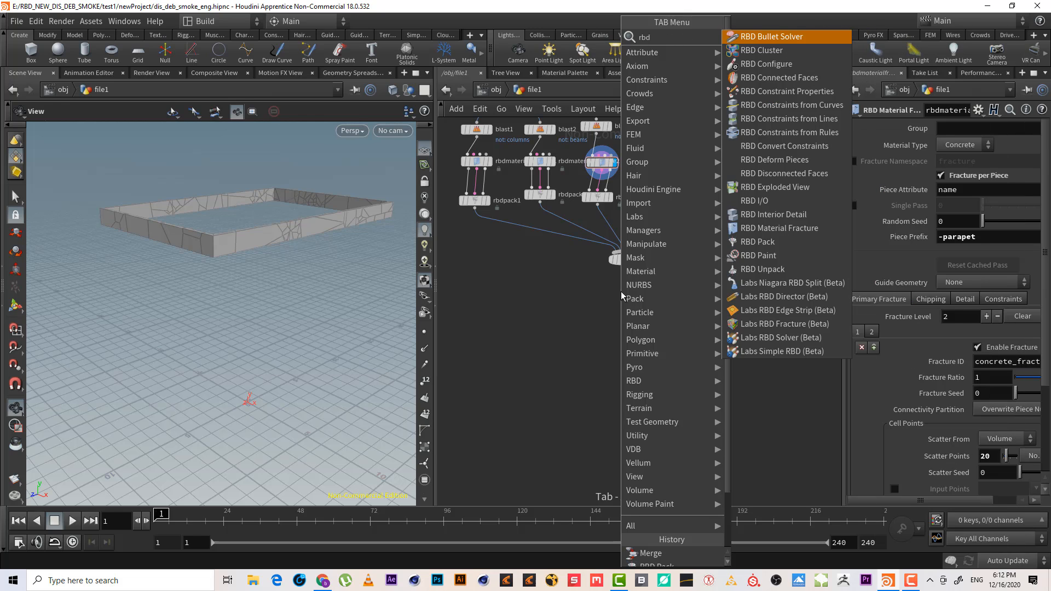
pyautogui.press('Down')
pyautogui.press('Down')
pyautogui.press('Down')
pyautogui.press('Down')
pyautogui.press('Down')
pyautogui.press('Down')
pyautogui.press('Down')
pyautogui.press('Down')
pyautogui.press('Down')
pyautogui.press('Down')
pyautogui.press('Down')
pyautogui.press('Down')
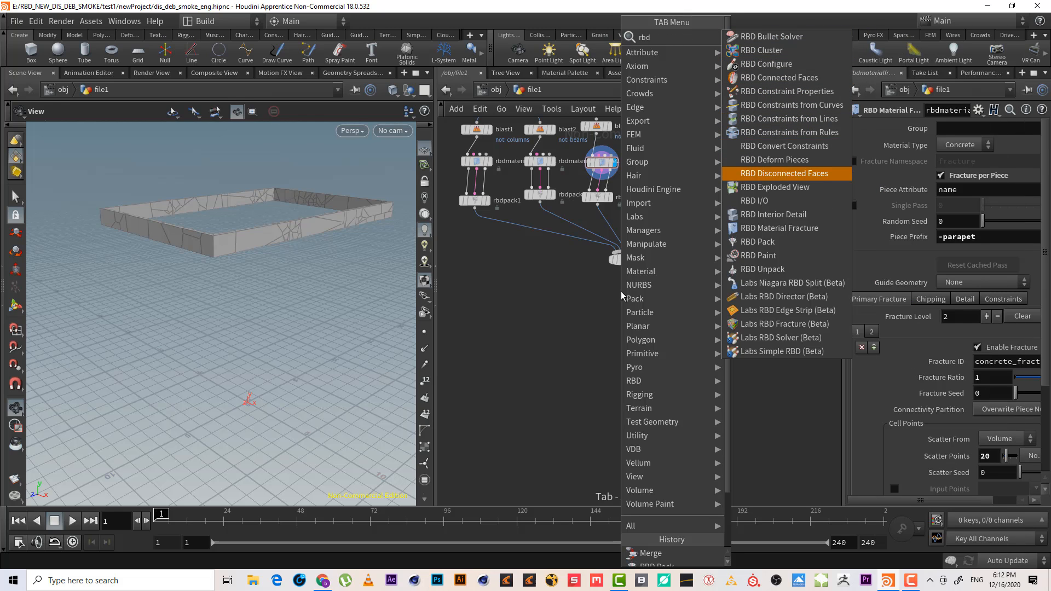
pyautogui.press('Escape')
pyautogui.click(621, 297)
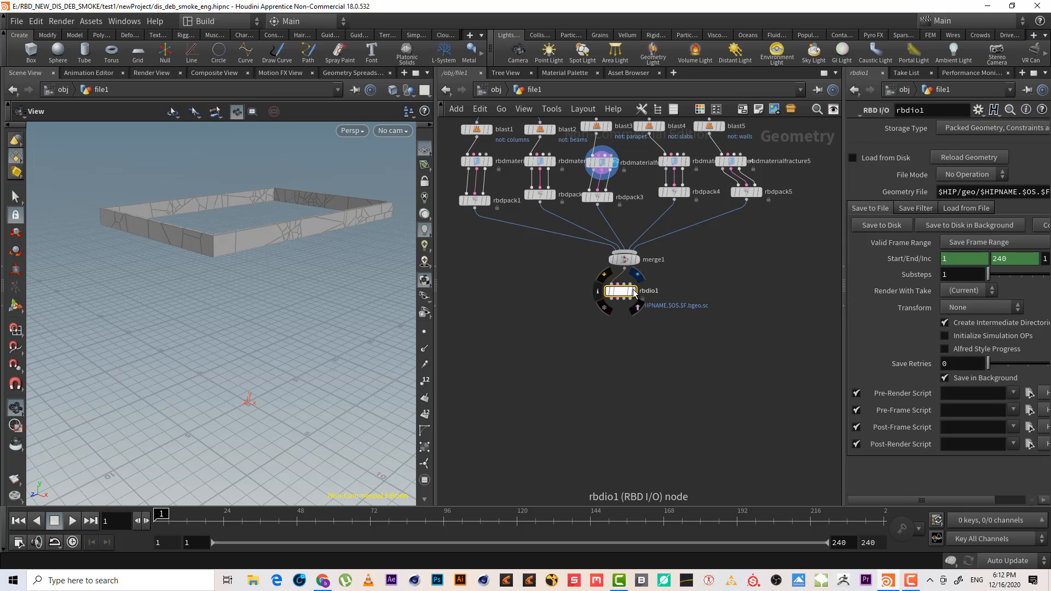
pyautogui.click(634, 293)
pyautogui.moveTo(634, 293); pyautogui.dragTo(646, 291)
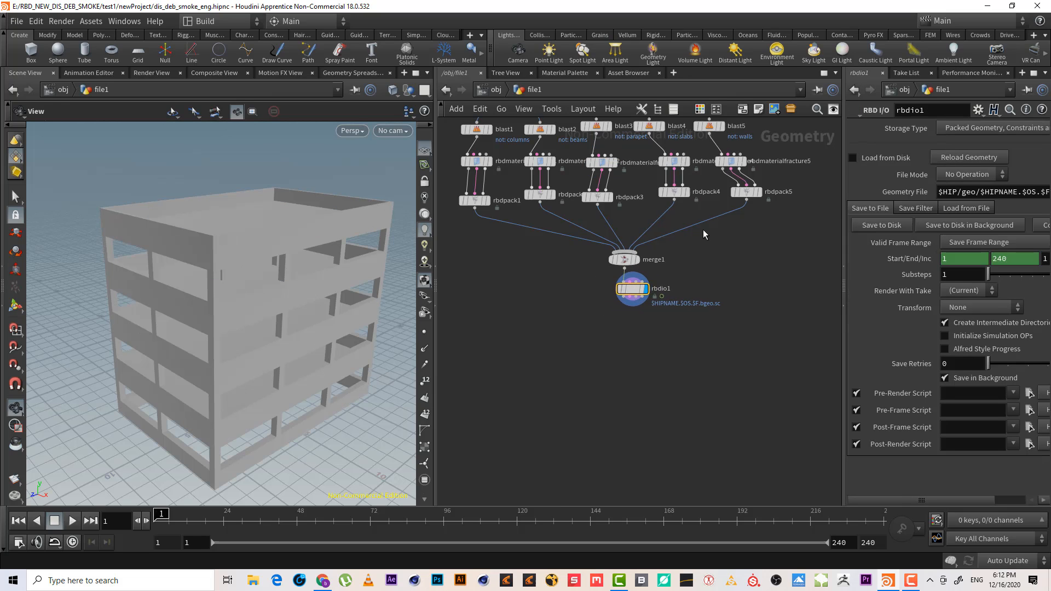
pyautogui.moveTo(703, 229); pyautogui.dragTo(695, 301, button='middle')
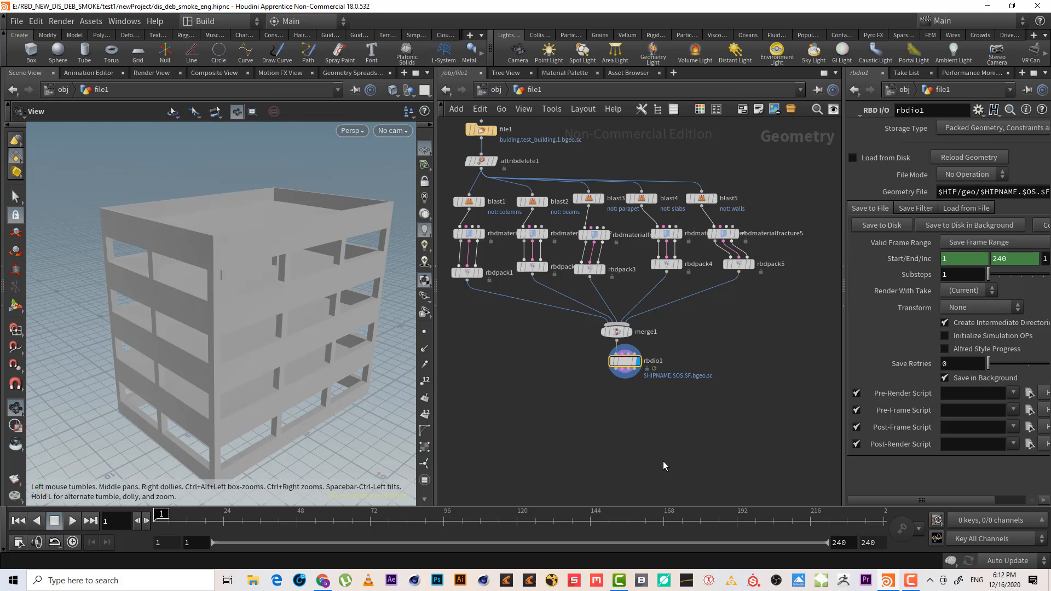
pyautogui.click(625, 363)
pyautogui.moveTo(625, 364)
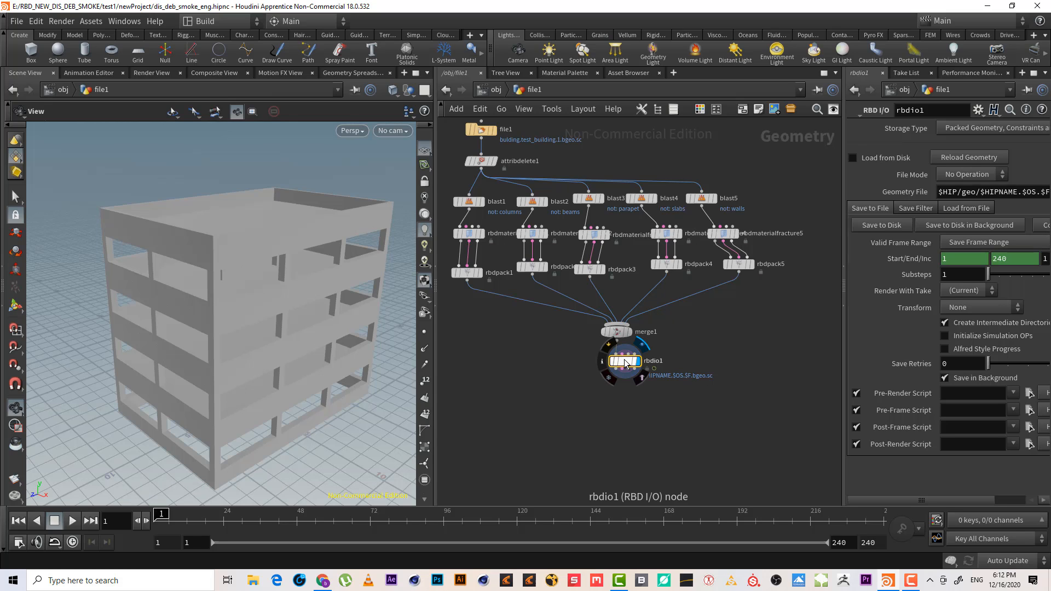
pyautogui.press('Delete')
pyautogui.click(617, 338)
pyautogui.press('Tab')
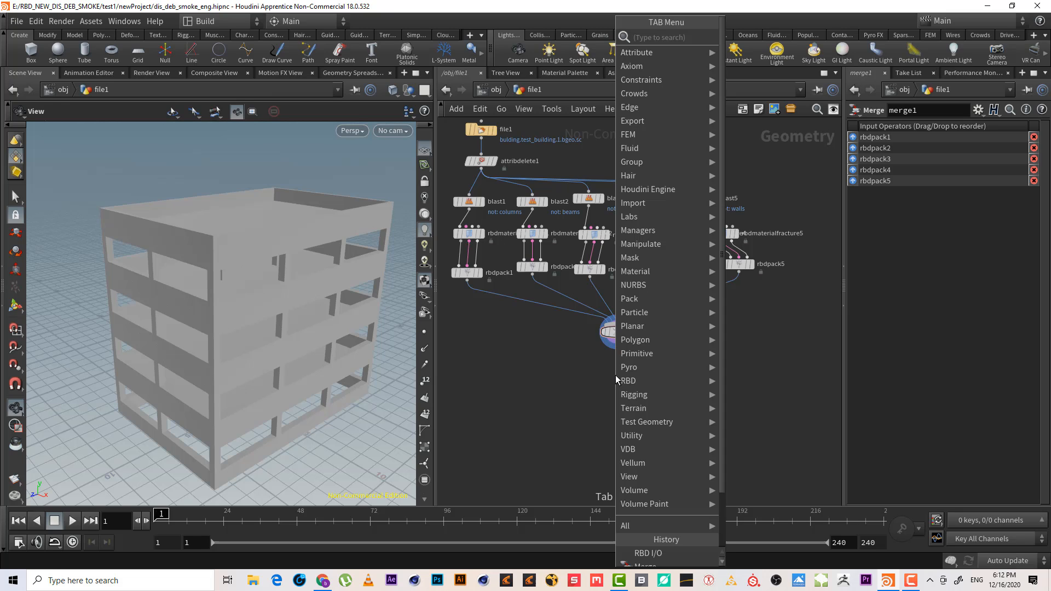
pyautogui.click(588, 380)
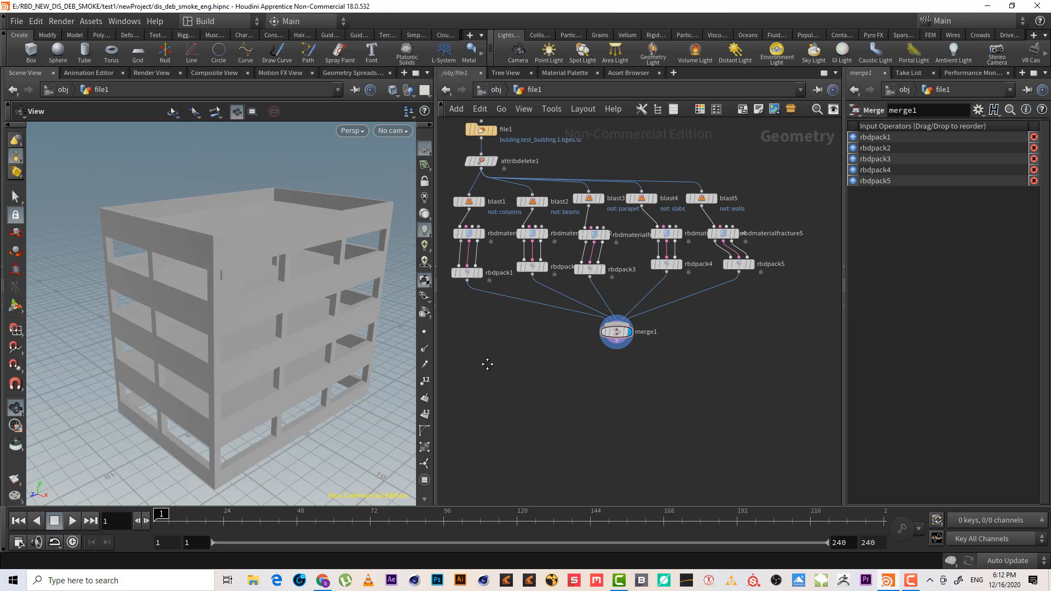
# Switch the columns fracture node's constraints to soft and set the stiffness to 1
pyautogui.moveTo(472, 287); pyautogui.dragTo(532, 335, button='middle')
pyautogui.click(529, 281)
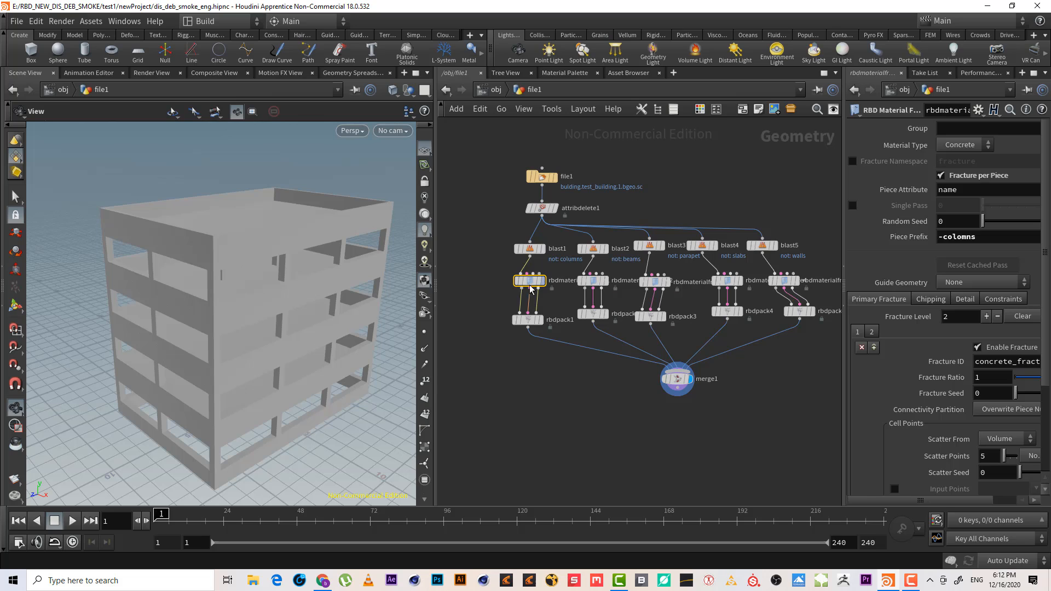
pyautogui.click(1002, 300)
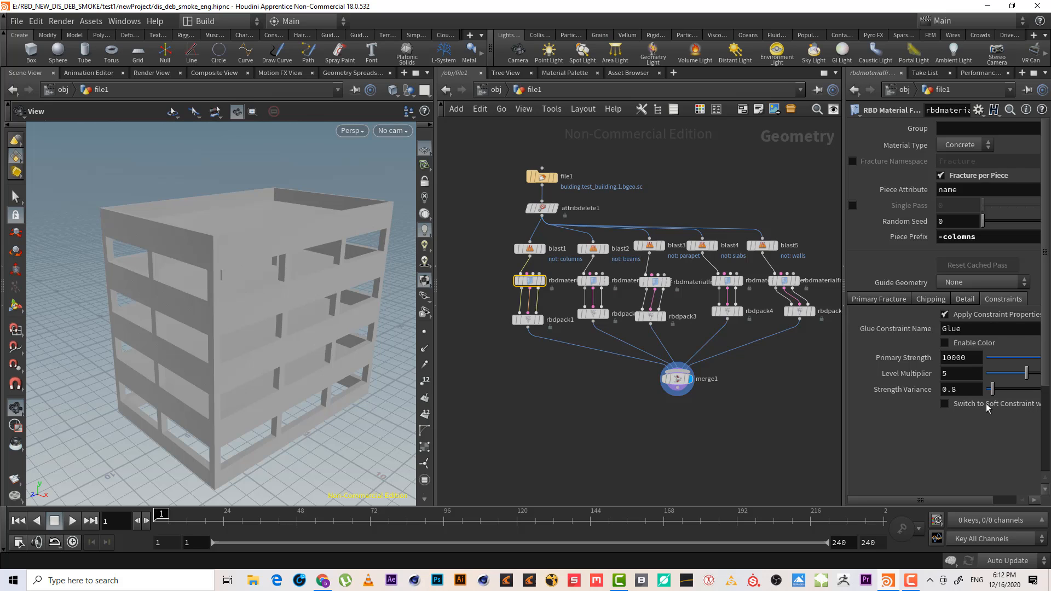
pyautogui.click(972, 405)
pyautogui.doubleClick(944, 454)
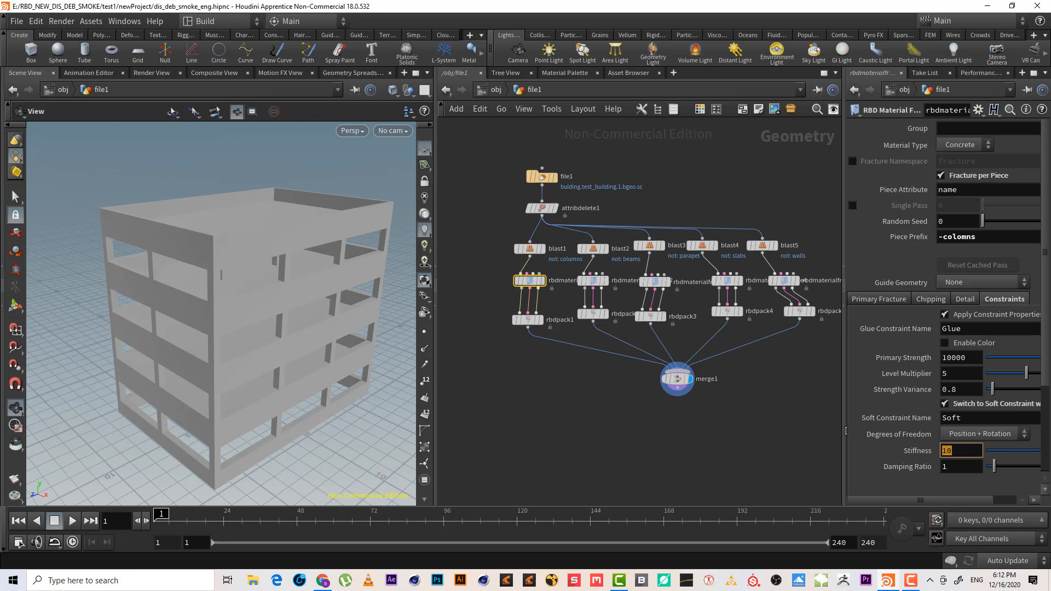
pyautogui.write('1')
pyautogui.press('Return')
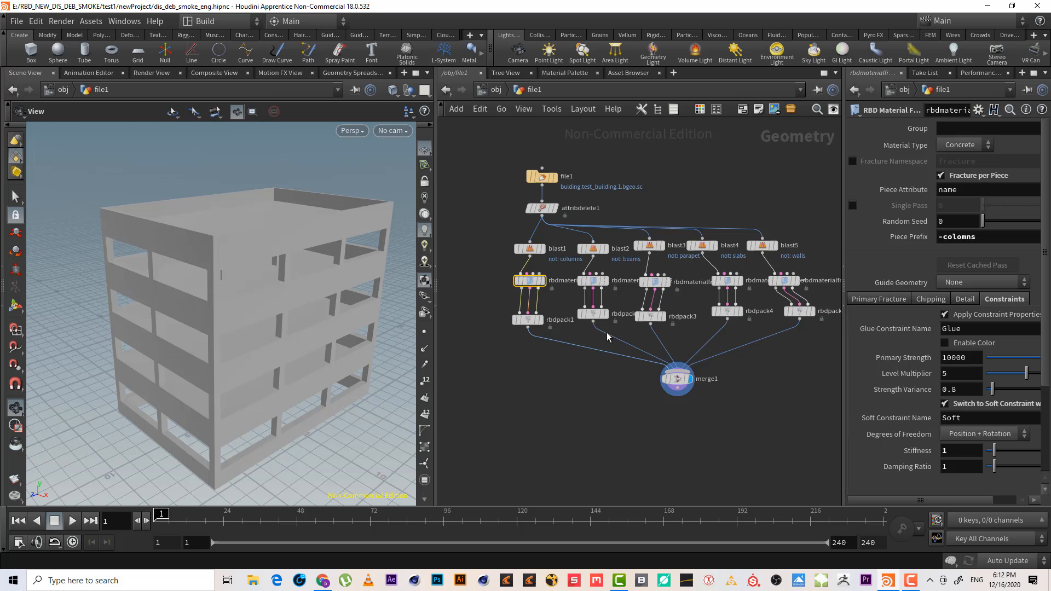
# Switch the beams fracture node's constraints to soft with a stiffness of 1
pyautogui.click(591, 275)
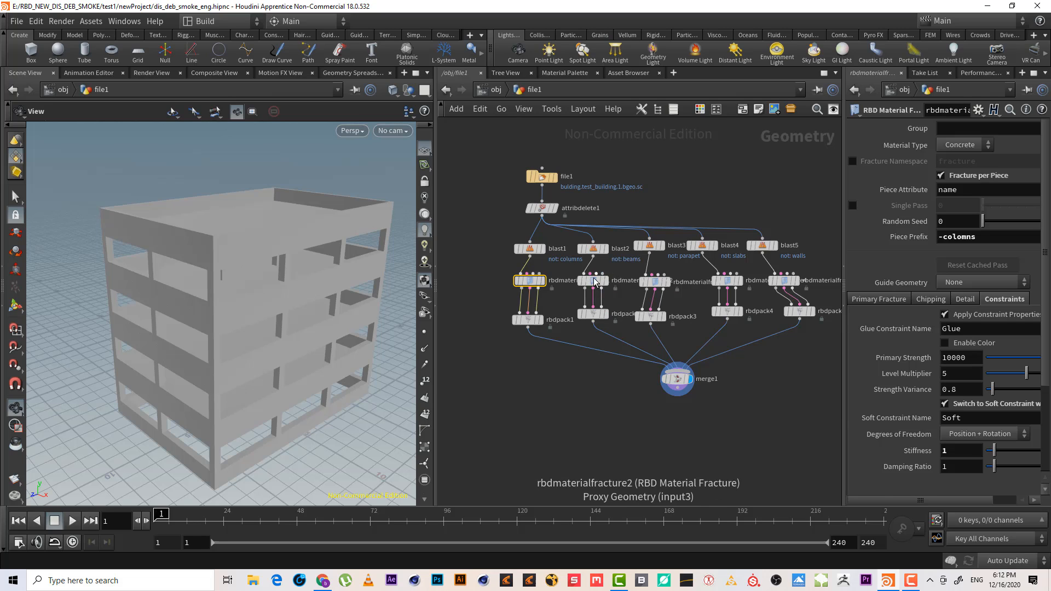
pyautogui.click(592, 254)
pyautogui.click(592, 281)
pyautogui.click(1004, 300)
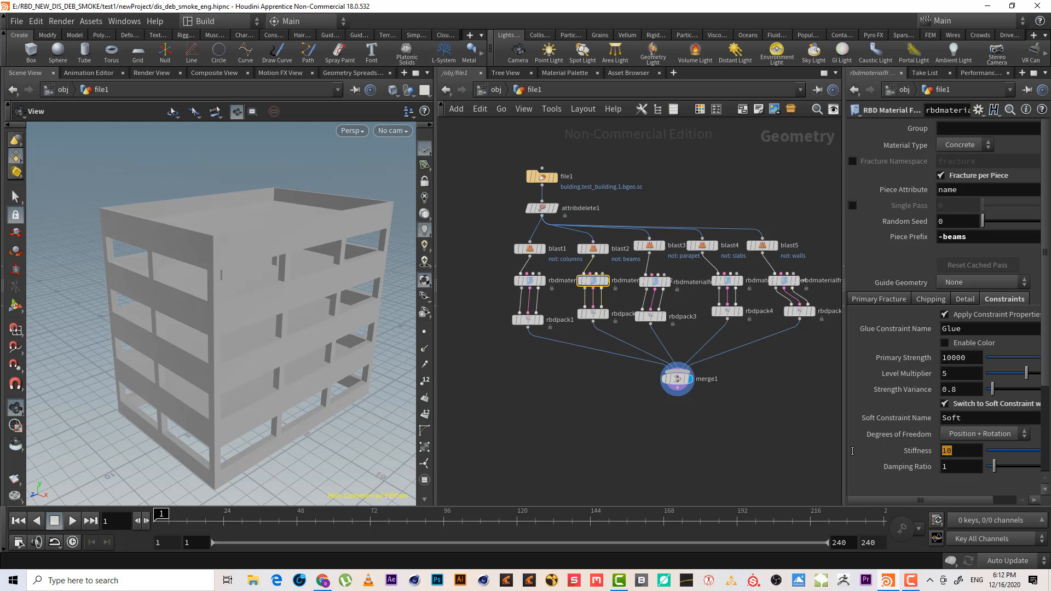
pyautogui.write('1')
pyautogui.press('Return')
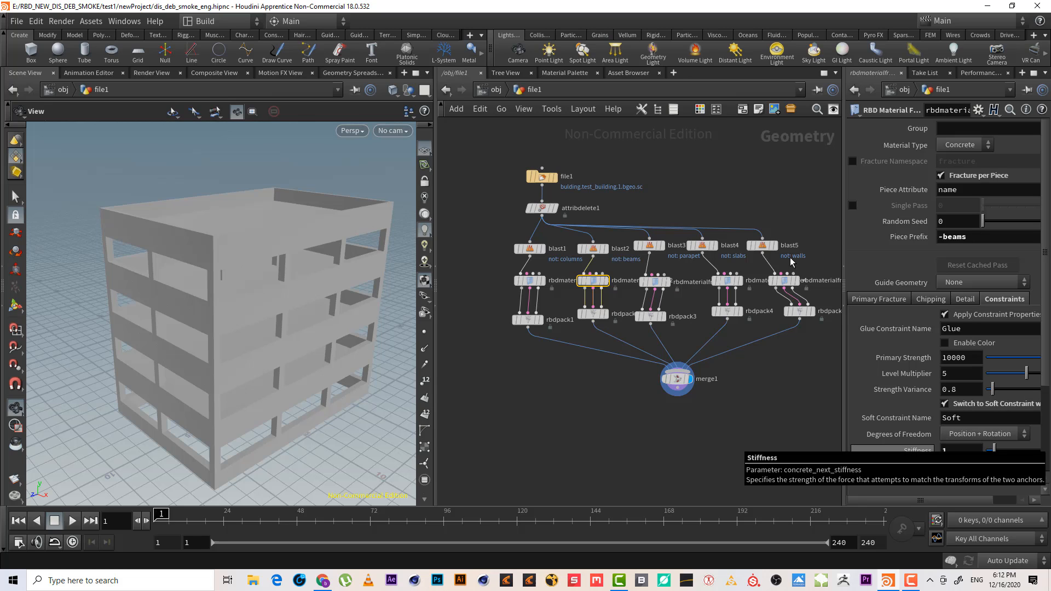
# Switch the parapet fracture node's constraints to soft with a stiffness of 1
pyautogui.click(654, 281)
pyautogui.click(994, 302)
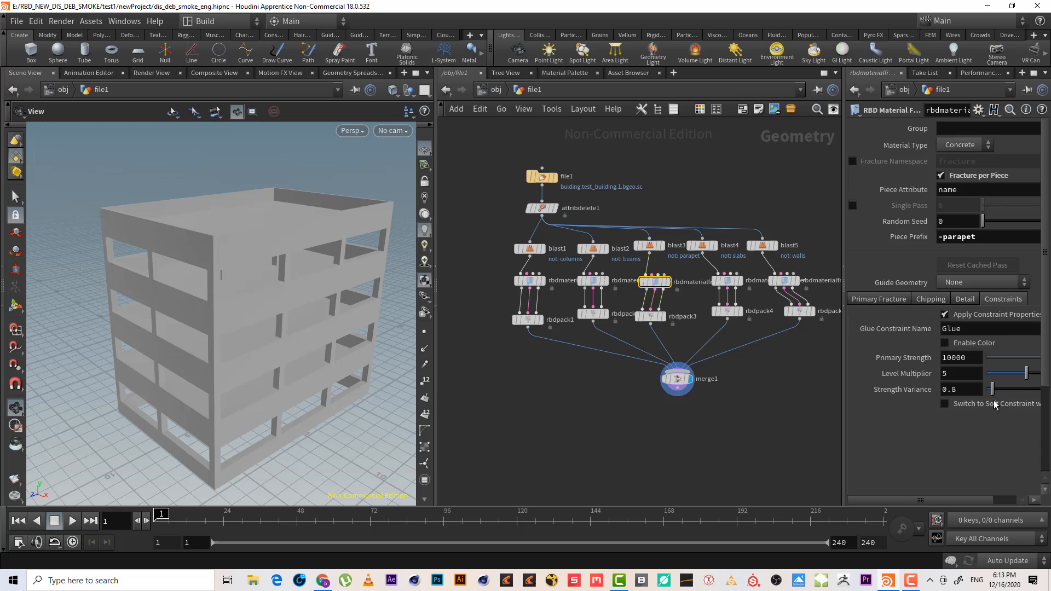
pyautogui.click(955, 447)
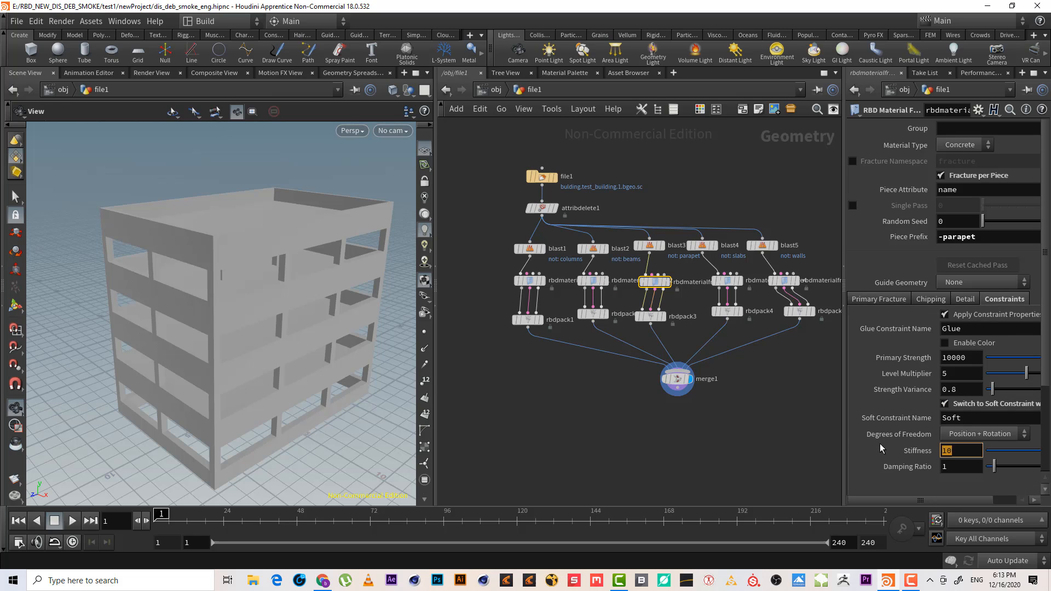
pyautogui.write('1')
pyautogui.press('Return')
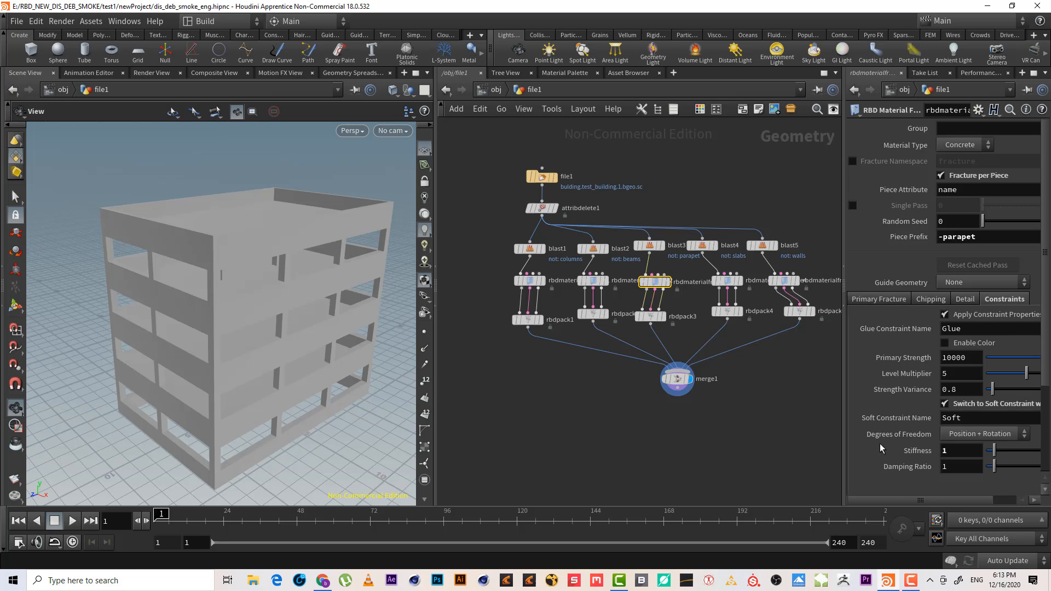
# Switch the slabs fracture node's constraints to soft with a stiffness of 1
pyautogui.click(727, 281)
pyautogui.click(1007, 300)
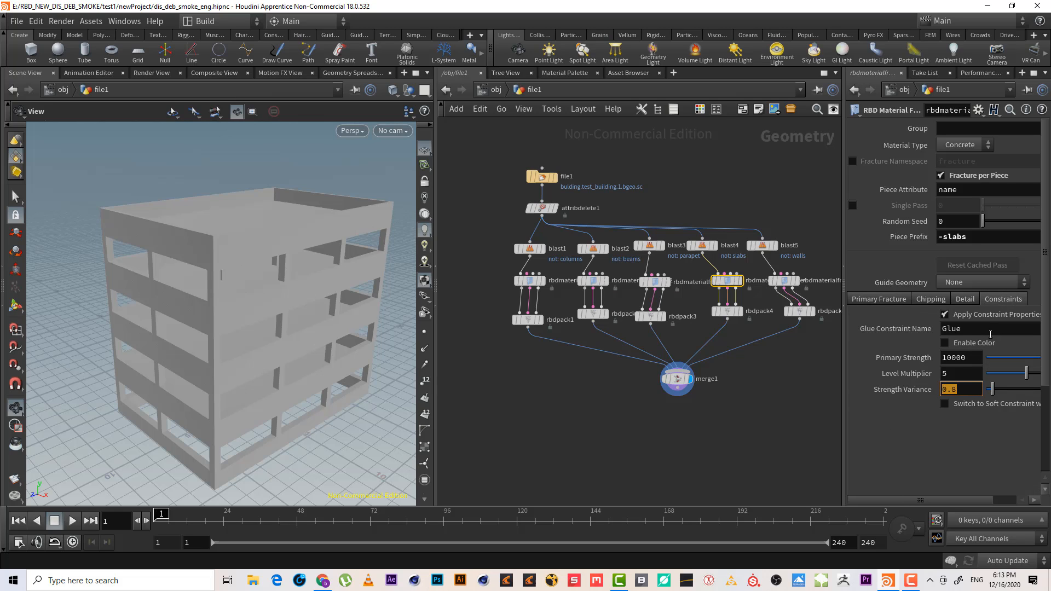
pyautogui.click(976, 404)
pyautogui.moveTo(943, 455); pyautogui.dragTo(914, 454)
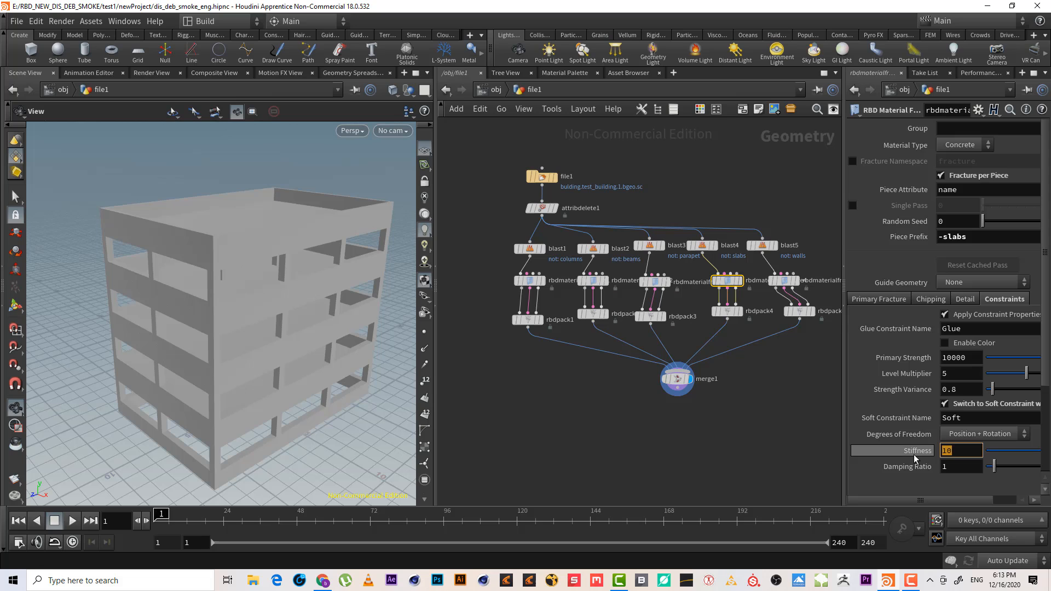
pyautogui.write('1')
pyautogui.press('Return')
# Switch the walls fracture node's constraints to soft with a stiffness of 1
pyautogui.click(784, 281)
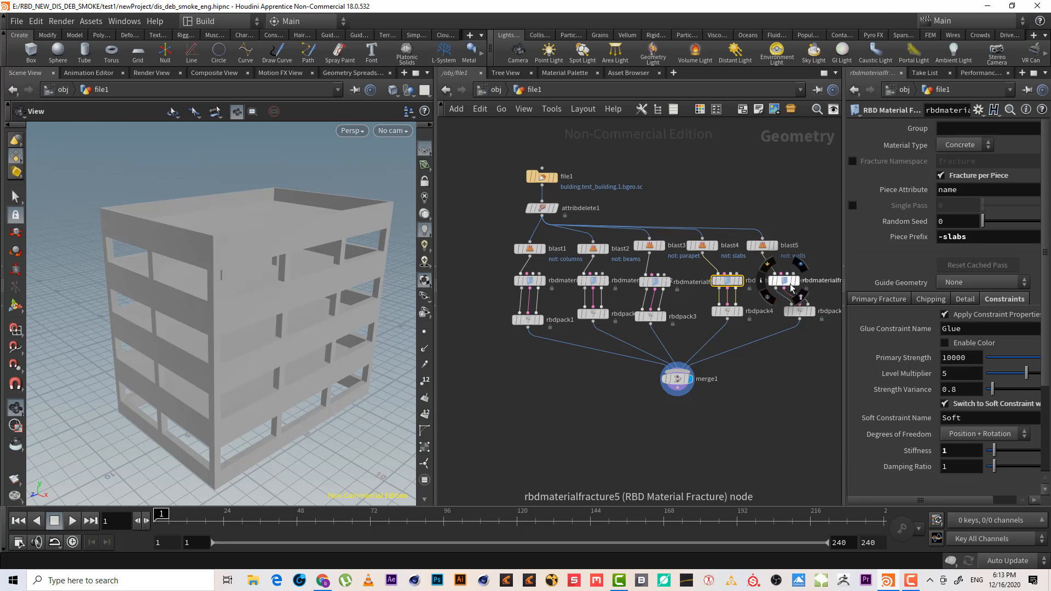
pyautogui.click(1000, 298)
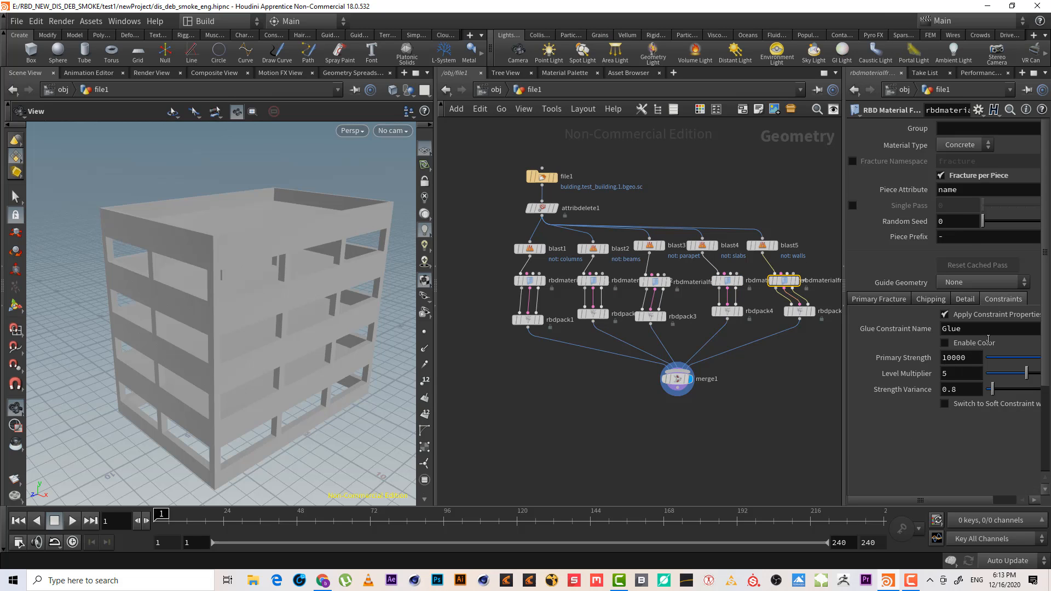
pyautogui.click(951, 405)
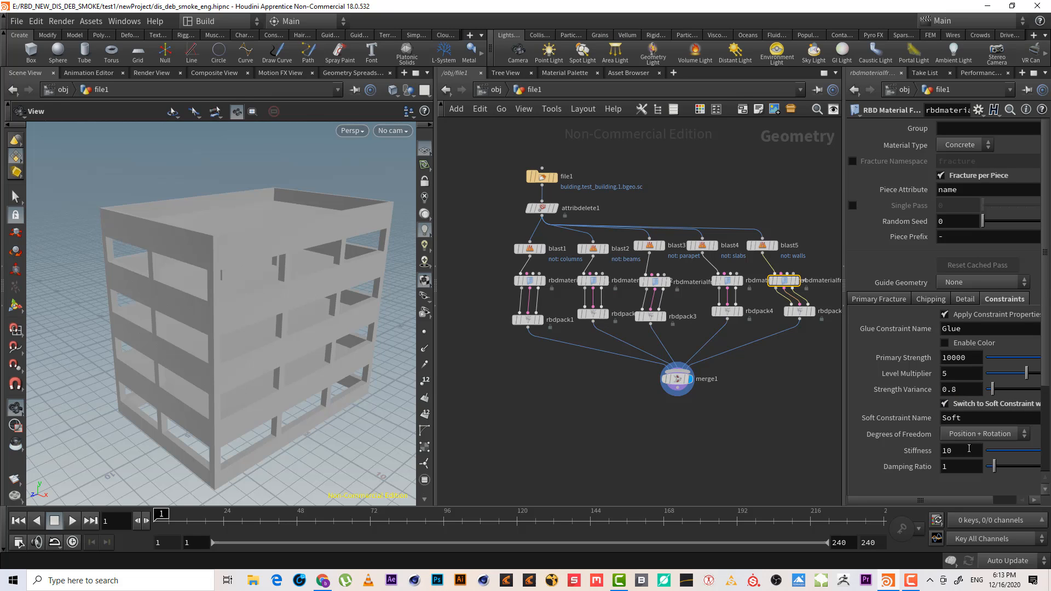
pyautogui.write('1')
pyautogui.press('Return')
pyautogui.scroll(1, 706, 422)
pyautogui.moveTo(717, 425); pyautogui.dragTo(744, 427, button='right')
pyautogui.moveTo(556, 349); pyautogui.dragTo(631, 385, button='middle')
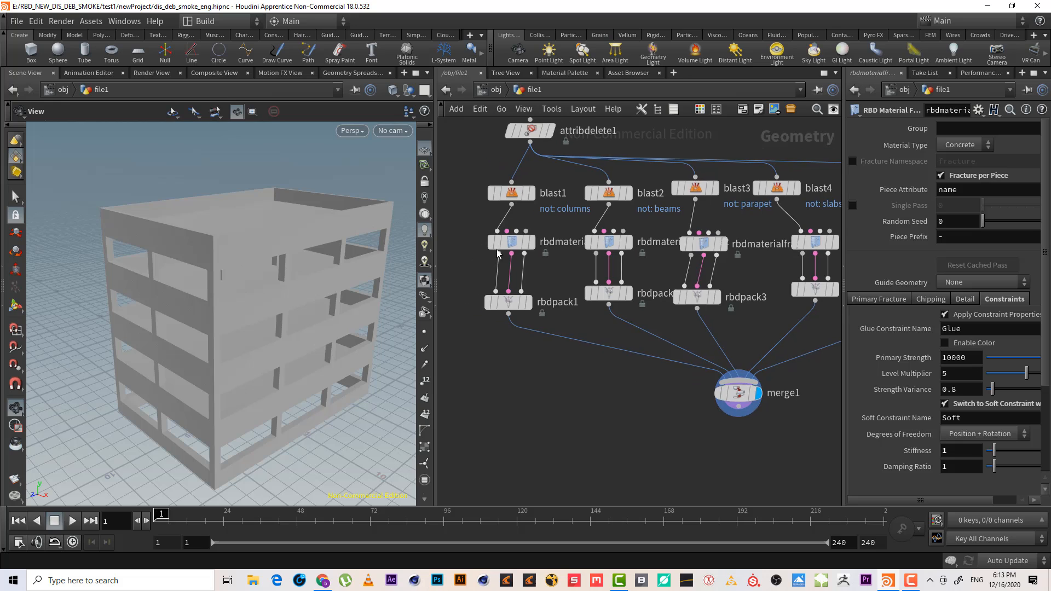
pyautogui.click(517, 243)
pyautogui.moveTo(767, 452); pyautogui.dragTo(663, 411, button='middle')
pyautogui.scroll(1, 652, 407)
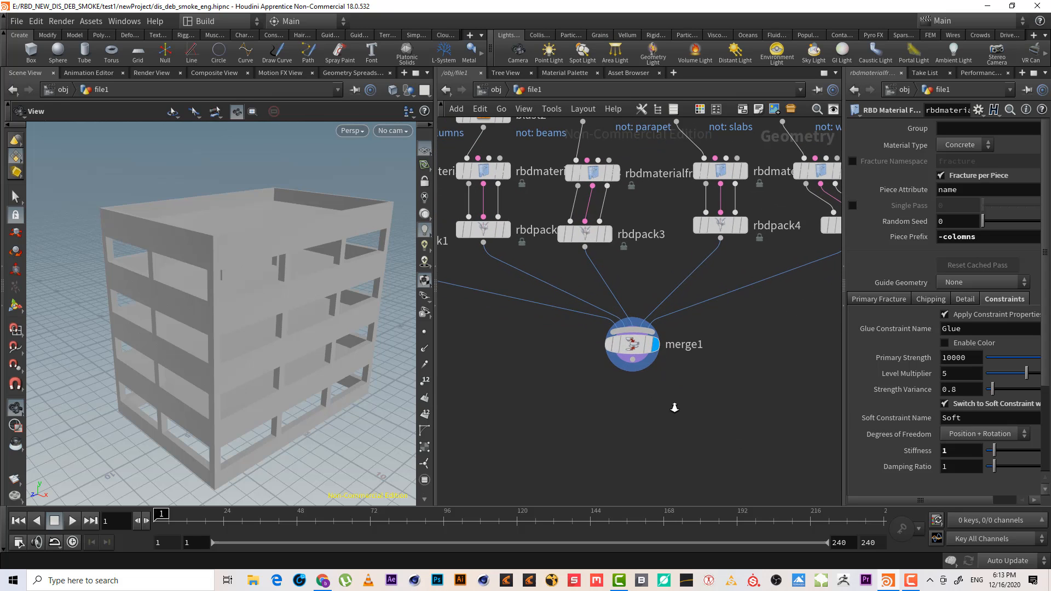
pyautogui.moveTo(720, 399); pyautogui.dragTo(718, 355, button='middle')
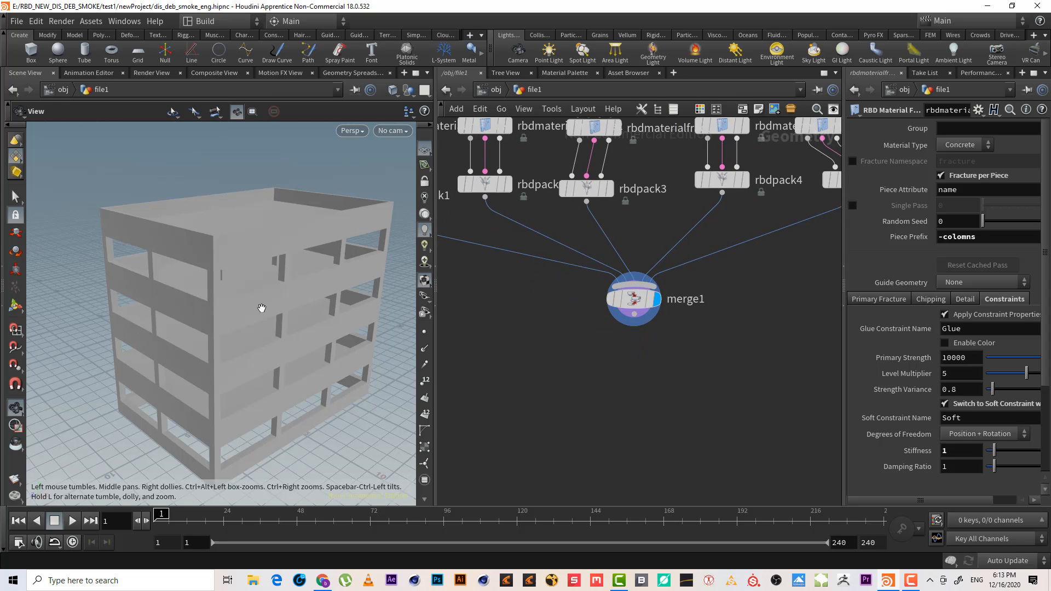
pyautogui.scroll(1, 247, 277)
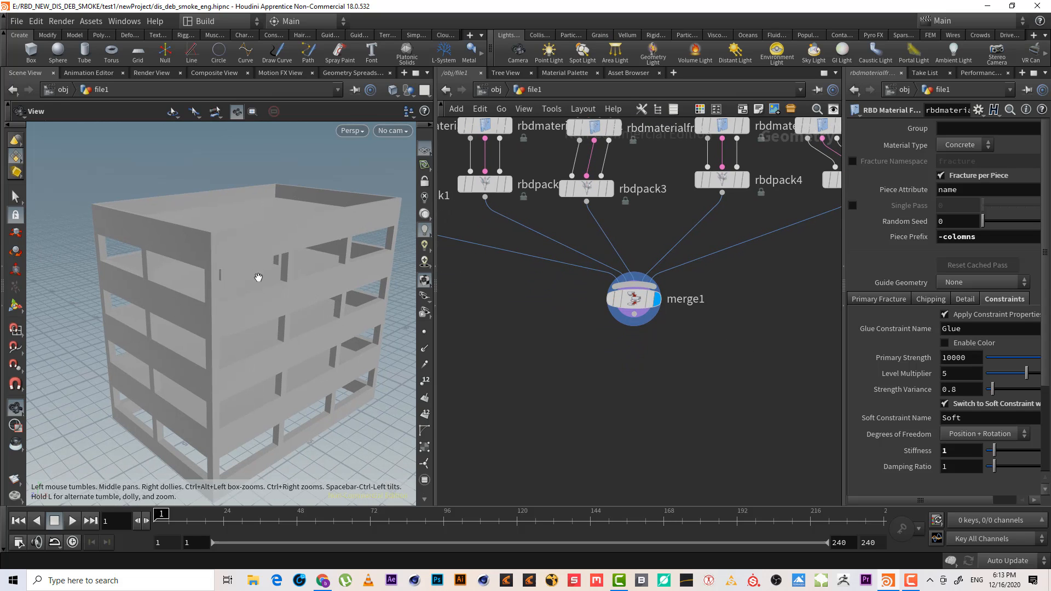
# Add an RBD Unpack node below merge1 and set it as the displayed node
pyautogui.click(634, 314)
pyautogui.press('Tab')
pyautogui.write('rb')
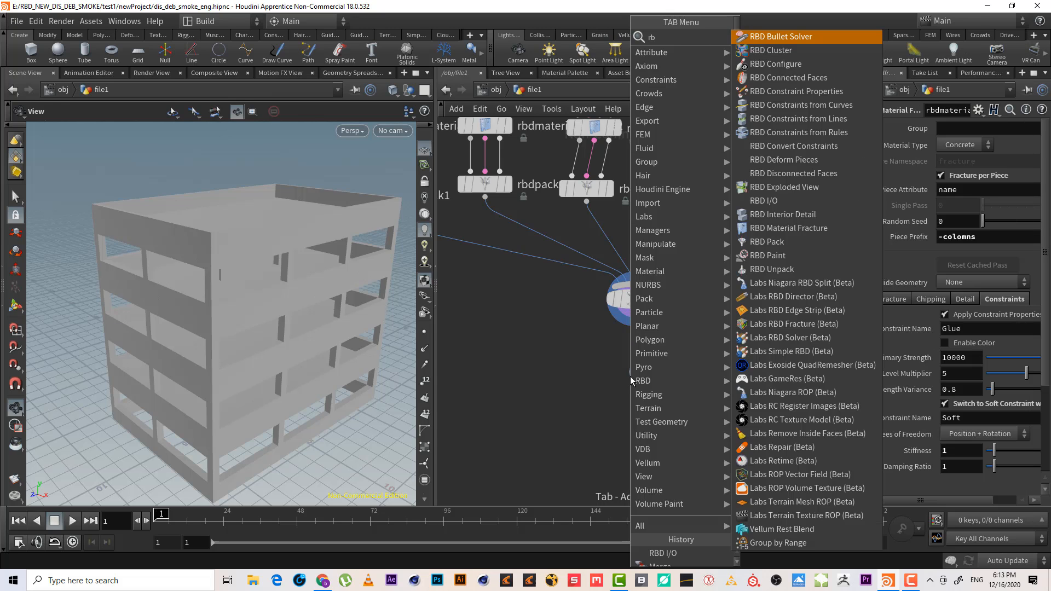
pyautogui.write('d un')
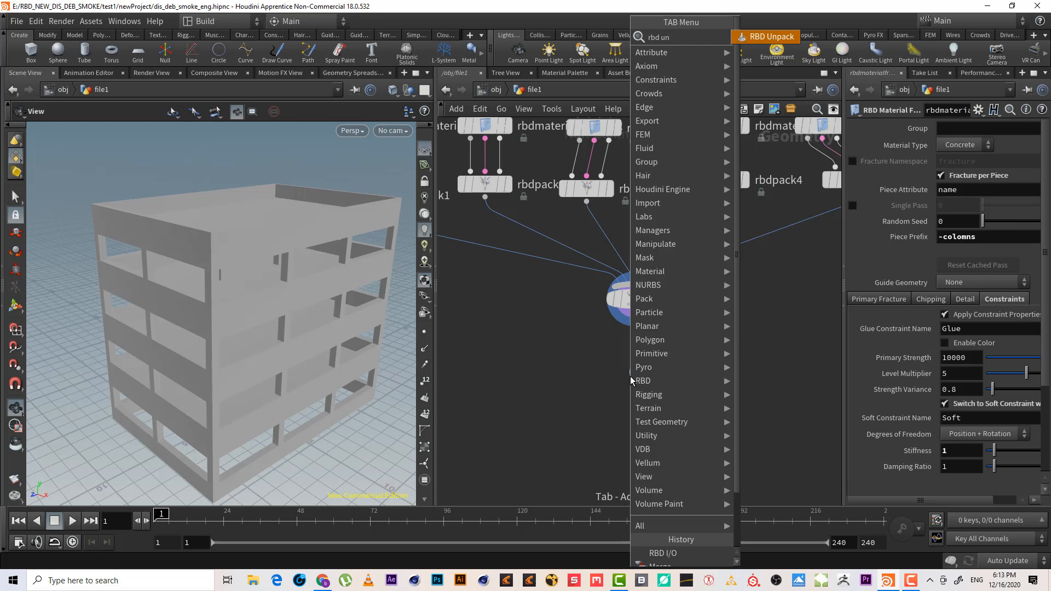
pyautogui.press('Return')
pyautogui.click(630, 377)
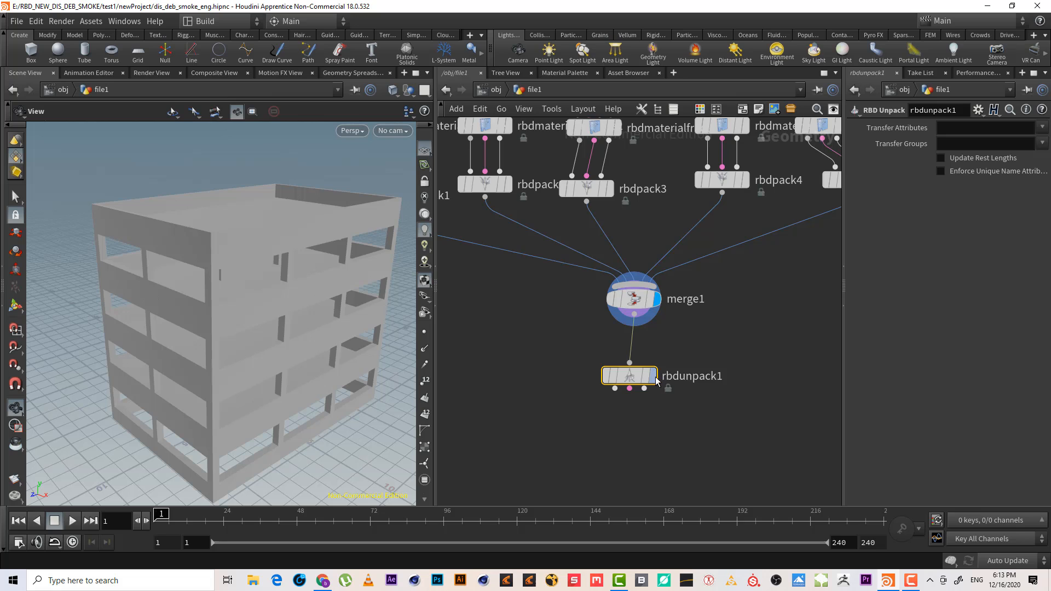
pyautogui.click(655, 376)
pyautogui.moveTo(615, 428); pyautogui.dragTo(665, 318, button='middle')
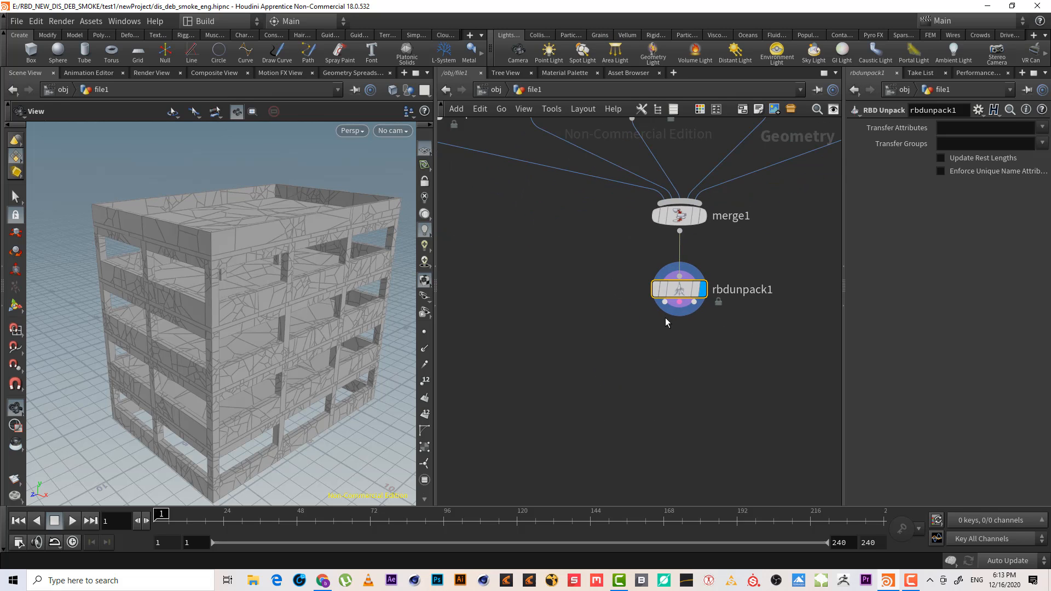
# Add an RBD Exploded View node below the unpack node and display it
pyautogui.click(680, 303)
pyautogui.press('Tab')
pyautogui.write('rbd')
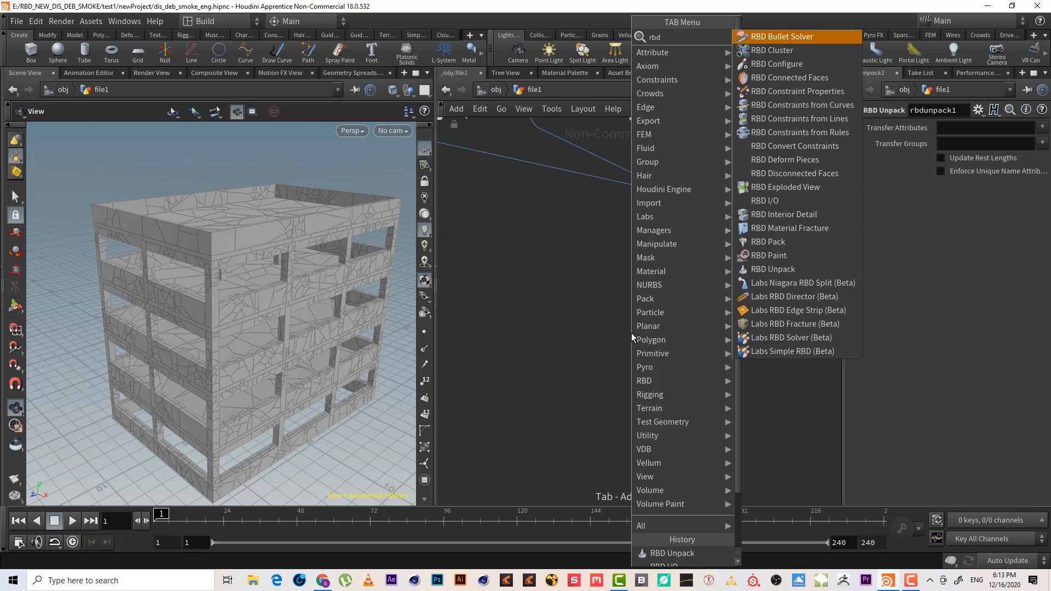
pyautogui.write(' e')
pyautogui.press('Return')
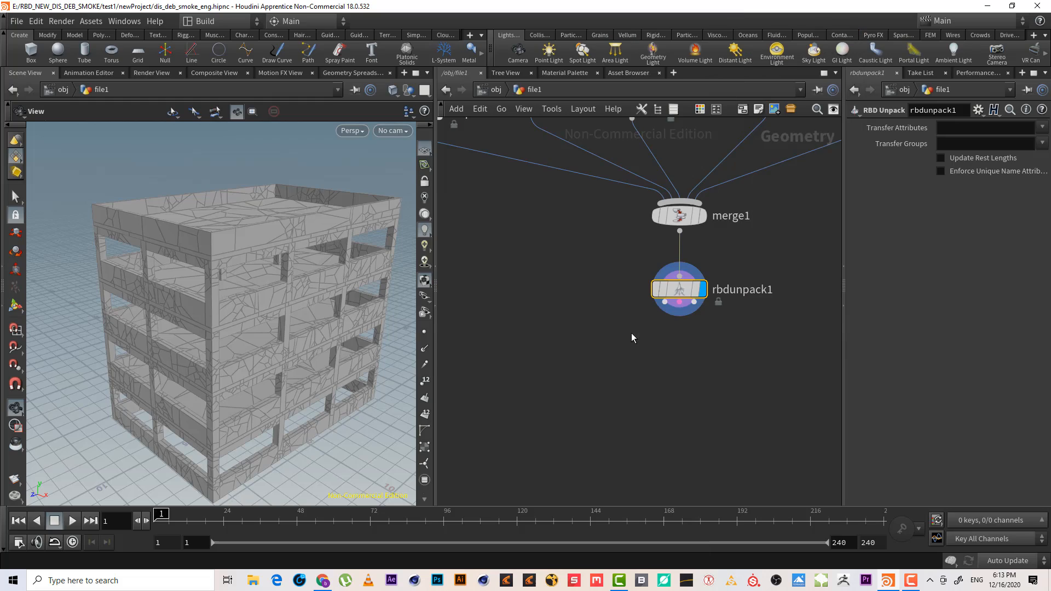
pyautogui.click(631, 343)
pyautogui.click(654, 349)
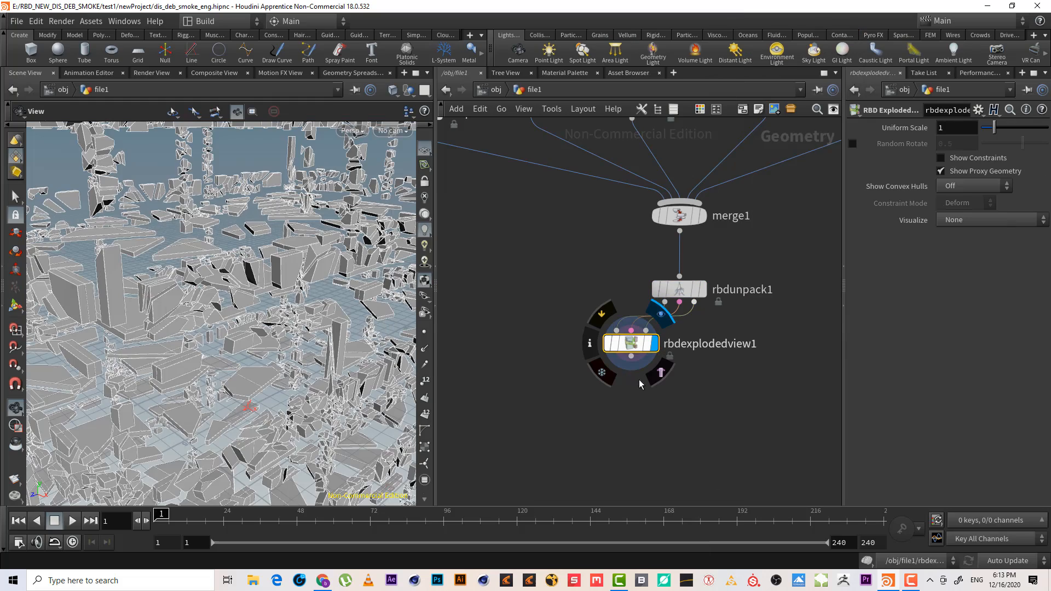
# Set the exploded view's Visualize mode to Constraint Stiffness
pyautogui.scroll(-5, 222, 322)
pyautogui.moveTo(222, 322); pyautogui.dragTo(295, 342)
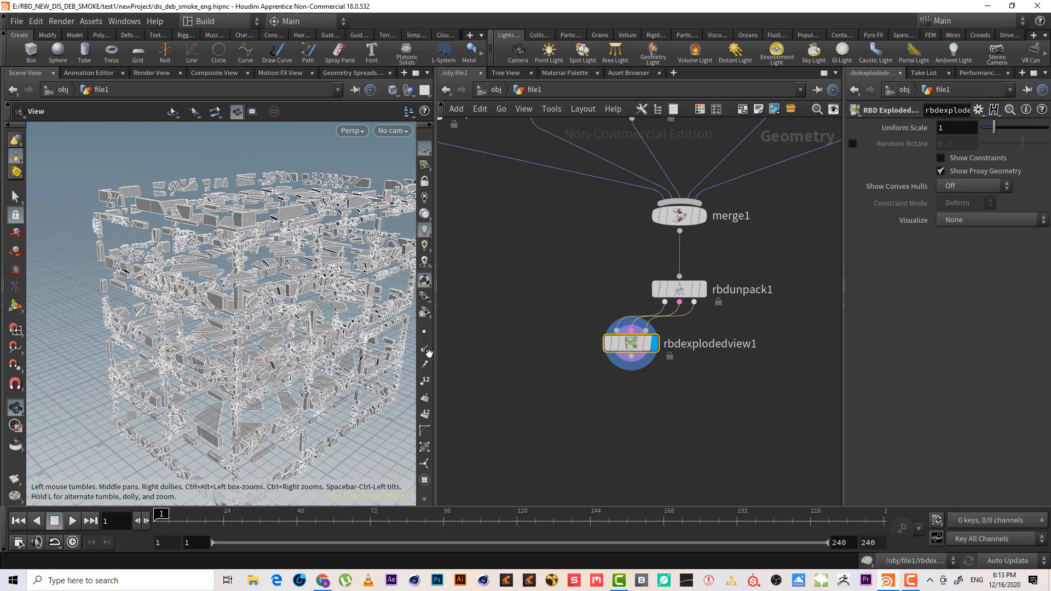
pyautogui.moveTo(715, 397); pyautogui.dragTo(605, 344)
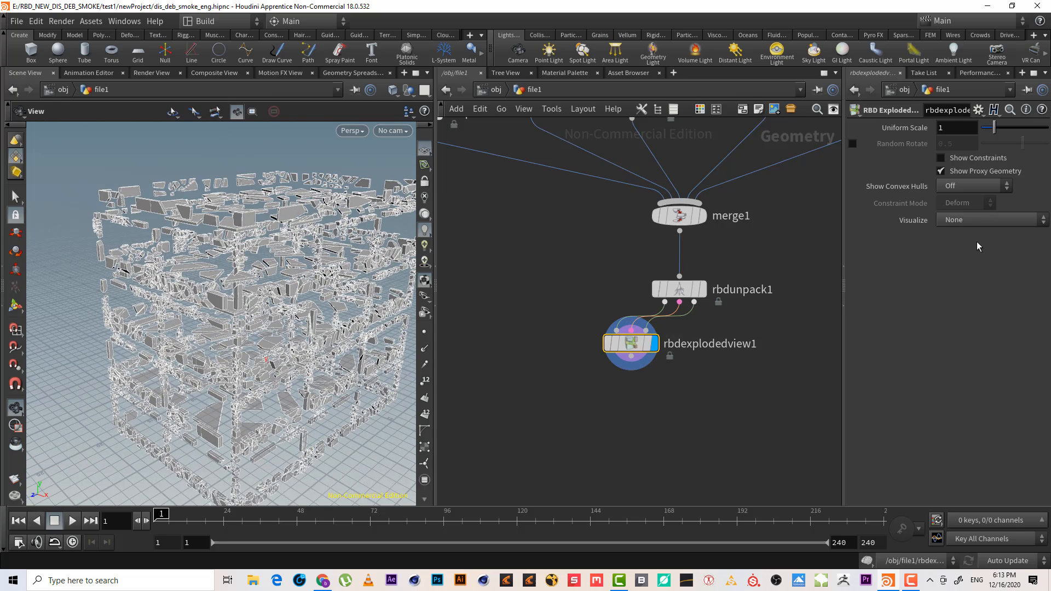
pyautogui.click(984, 218)
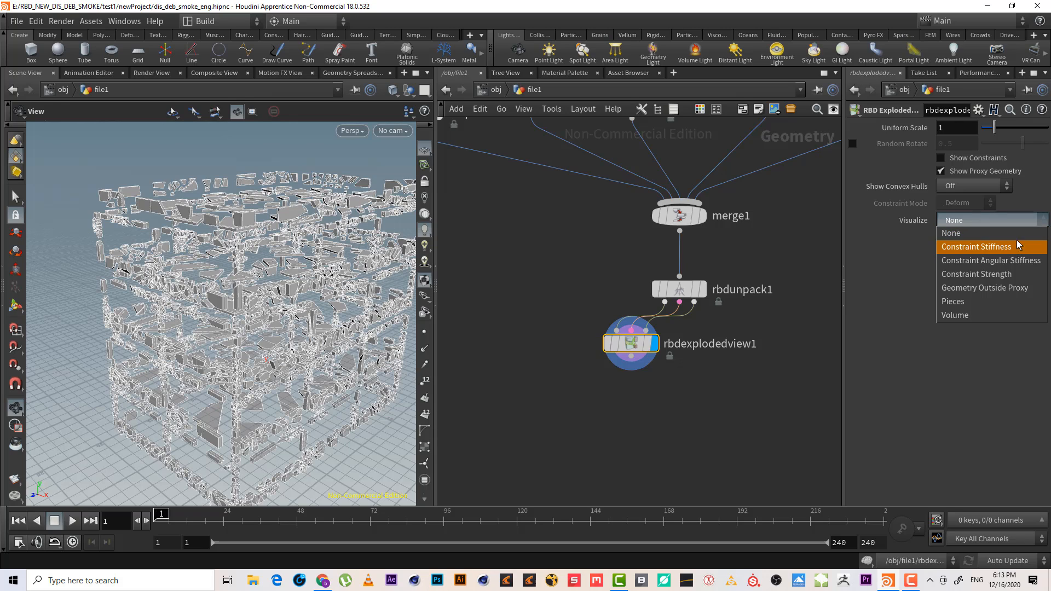
pyautogui.click(983, 186)
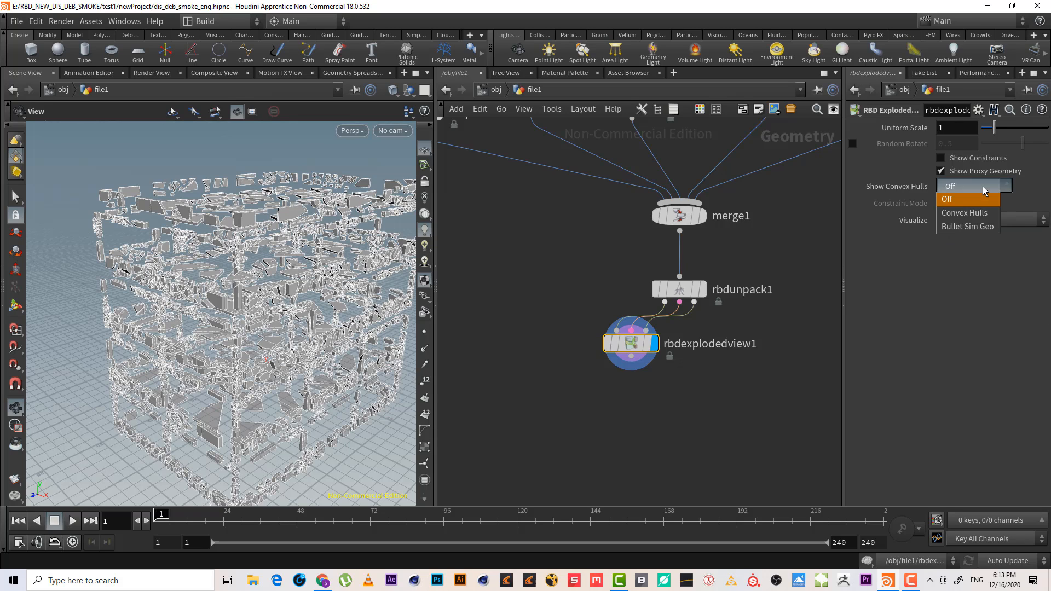
pyautogui.click(983, 186)
pyautogui.click(993, 219)
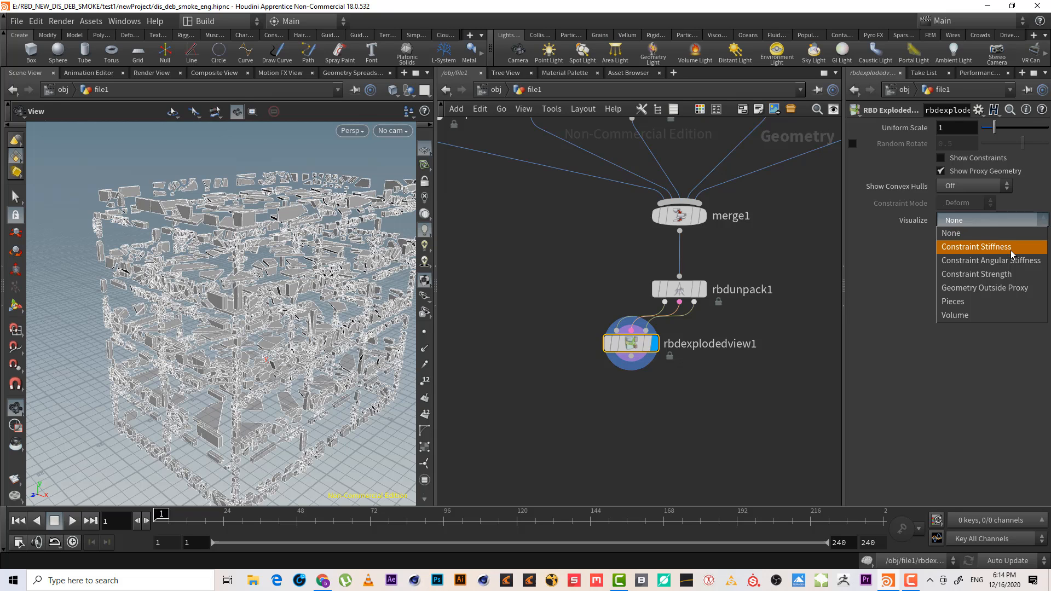
pyautogui.click(980, 247)
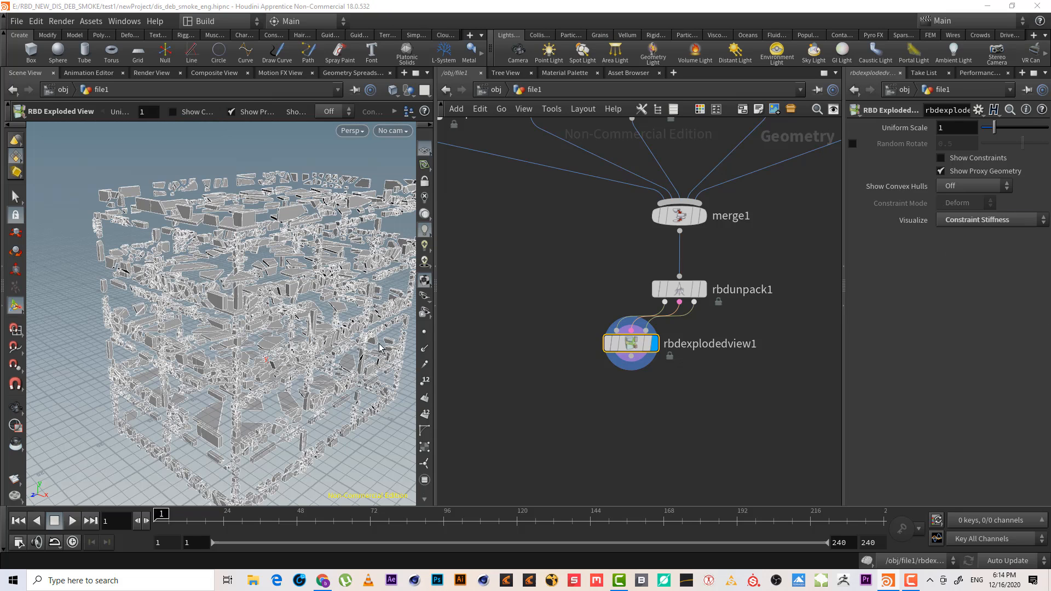
# Switch the exploded view's Visualize mode to Constraint Strength, then to Geometry Outside Proxy
pyautogui.keyDown('alt'); pyautogui.moveTo(317, 324); pyautogui.dragTo(386, 302, button='right'); pyautogui.keyUp('alt')
pyautogui.click(1001, 222)
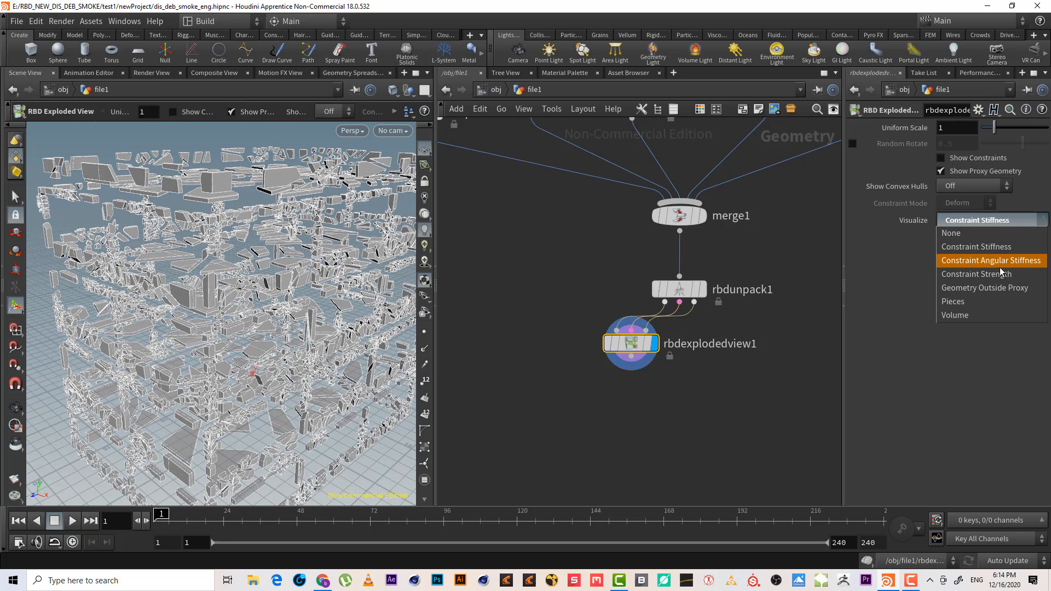
pyautogui.click(999, 273)
pyautogui.click(989, 219)
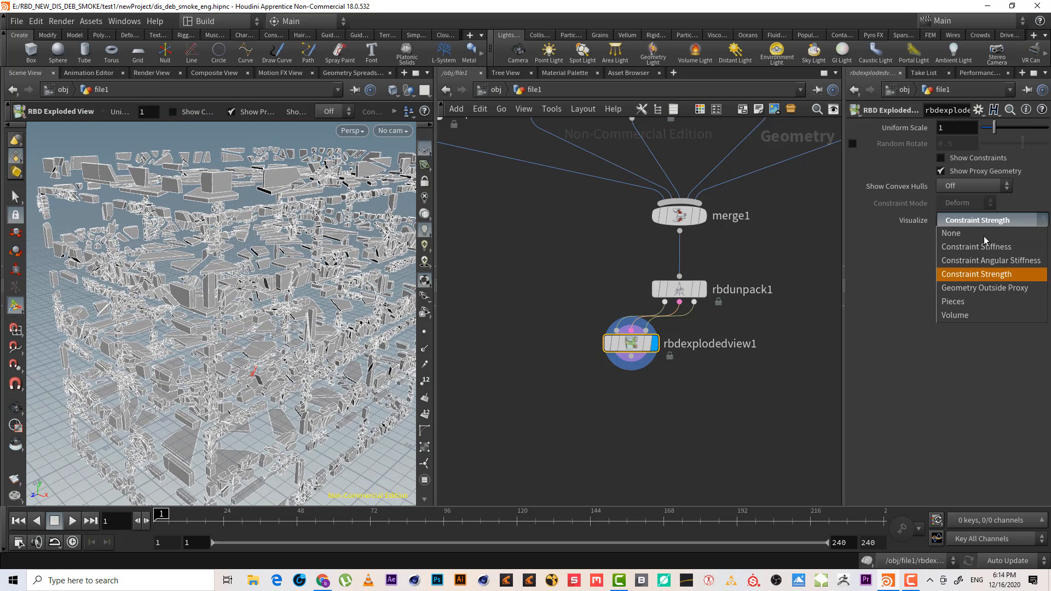
pyautogui.click(995, 287)
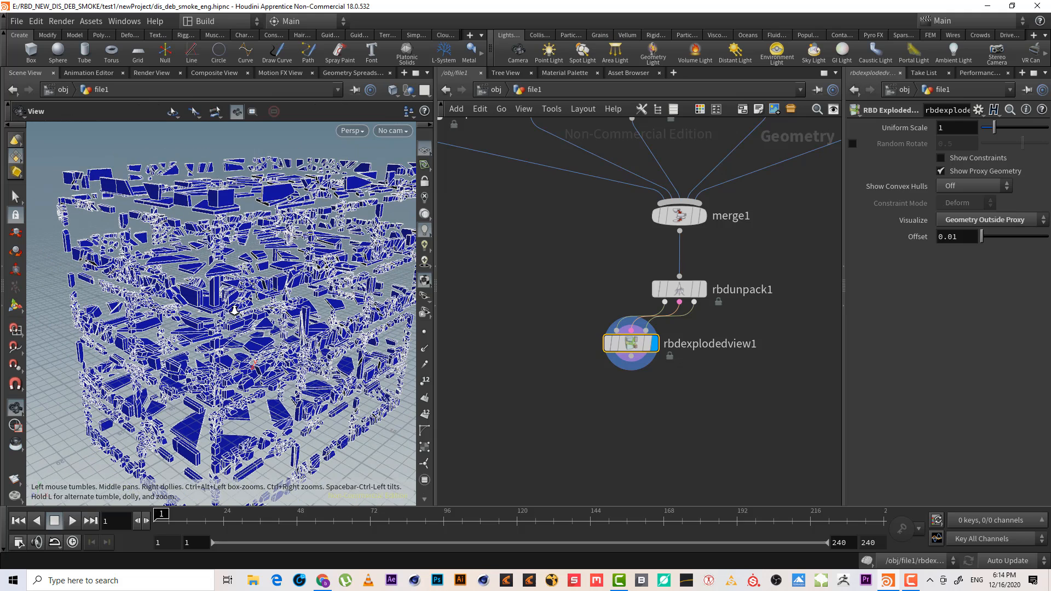
pyautogui.click(1004, 225)
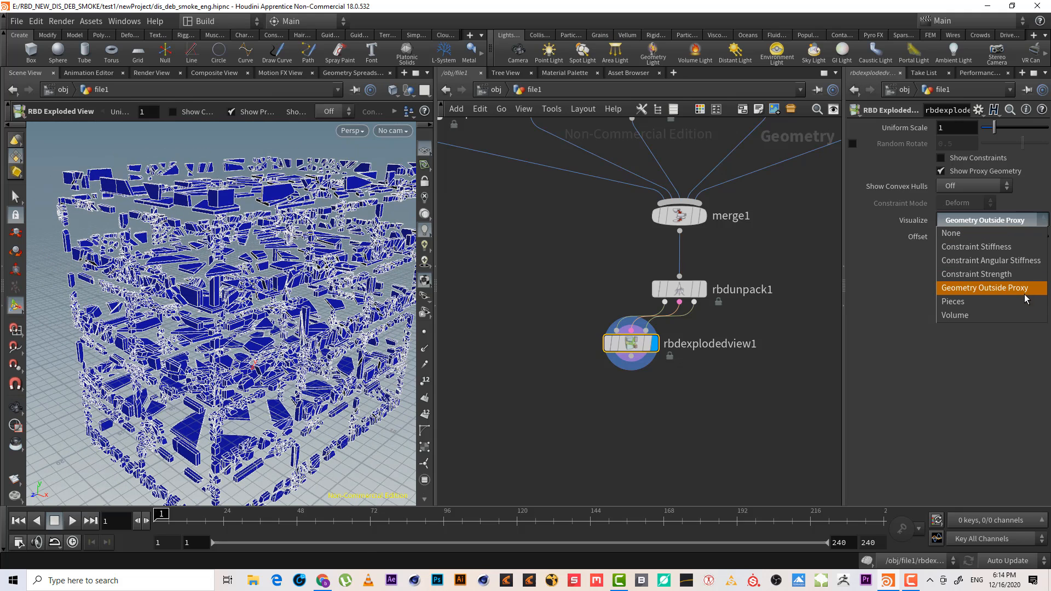
pyautogui.click(917, 478)
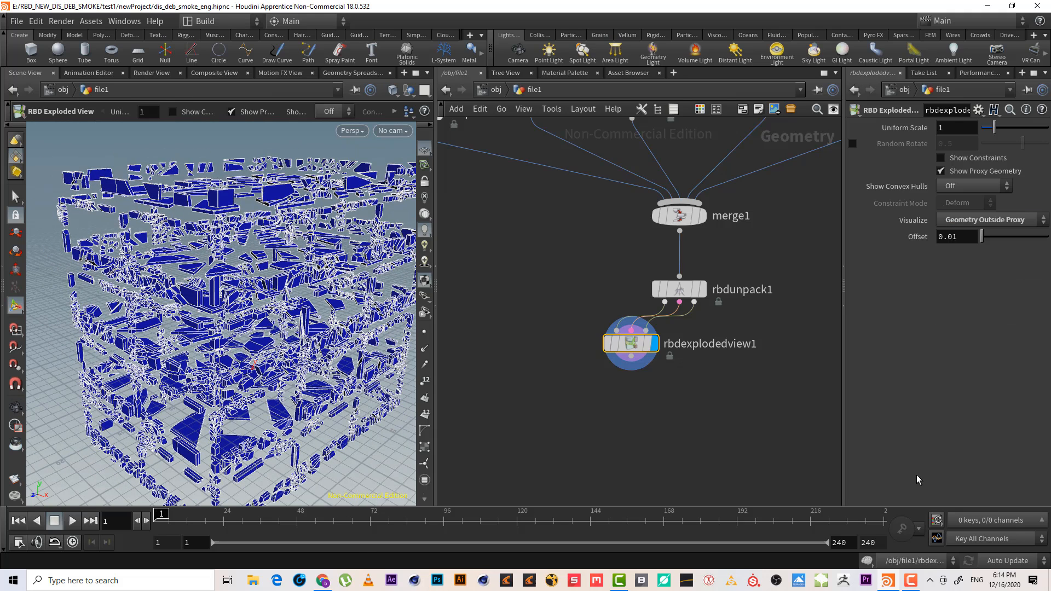
pyautogui.click(930, 582)
pyautogui.click(918, 558)
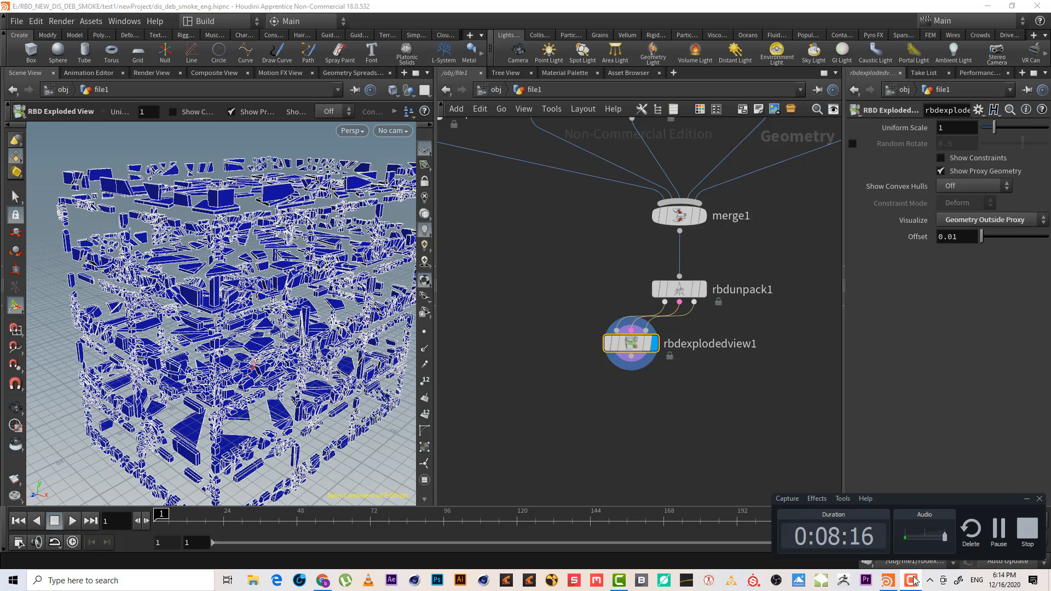
pyautogui.click(993, 544)
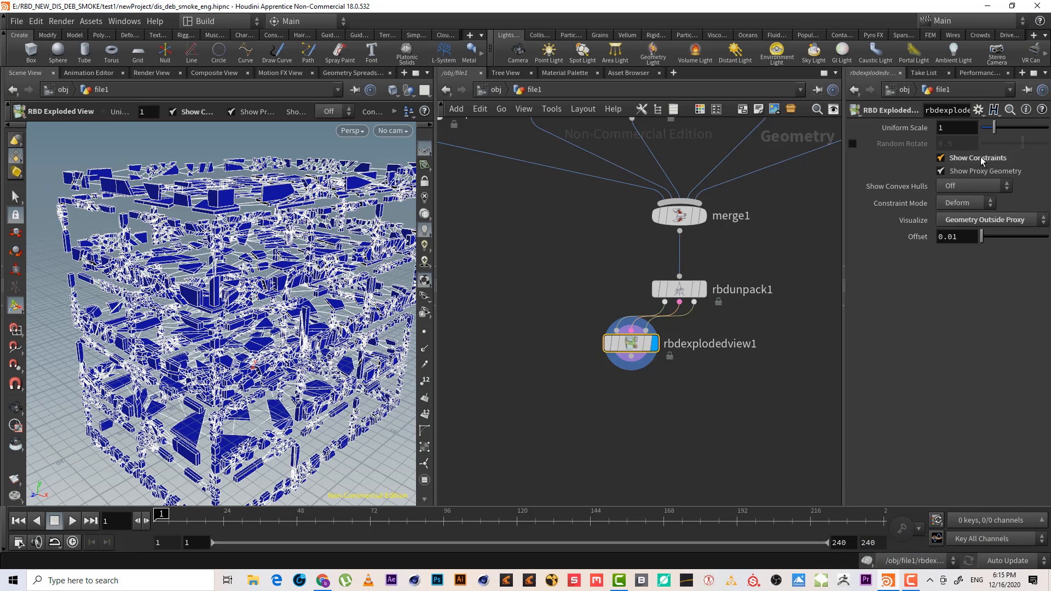
# Reset the exploded view's Visualize mode to None
pyautogui.click(988, 222)
pyautogui.click(990, 235)
pyautogui.keyDown('alt'); pyautogui.moveTo(219, 307); pyautogui.dragTo(230, 230); pyautogui.keyUp('alt')
pyautogui.keyDown('alt'); pyautogui.moveTo(232, 246); pyautogui.dragTo(260, 234, button='right'); pyautogui.keyUp('alt')
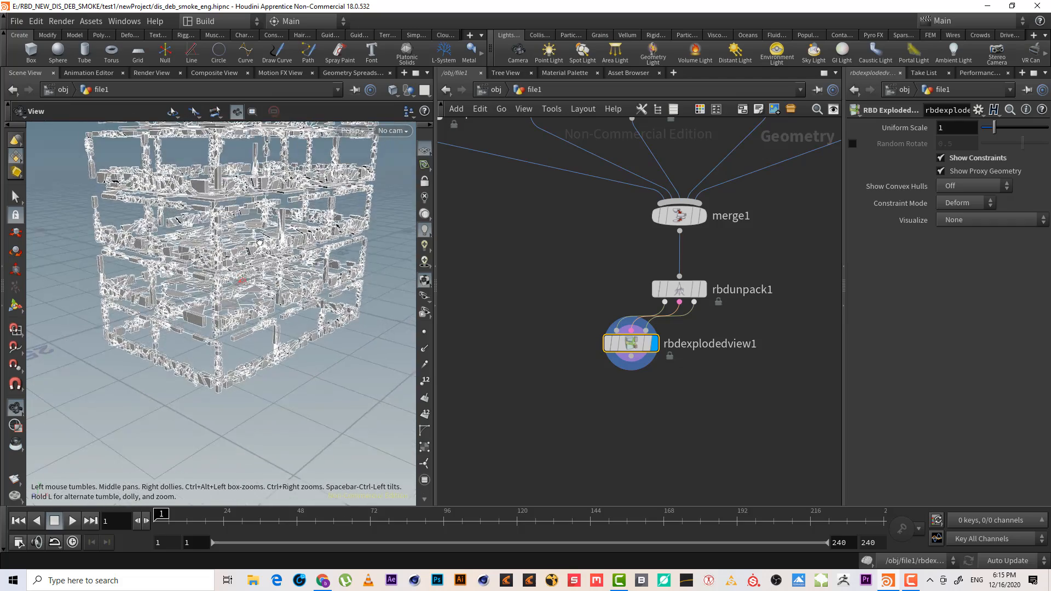
pyautogui.keyDown('alt'); pyautogui.moveTo(259, 235); pyautogui.dragTo(253, 236); pyautogui.keyUp('alt')
# Display the RBD Unpack node's output and inspect the fractured building
pyautogui.moveTo(634, 352); pyautogui.dragTo(681, 407)
pyautogui.keyDown('alt'); pyautogui.moveTo(277, 241); pyautogui.dragTo(271, 287, button='middle'); pyautogui.keyUp('alt')
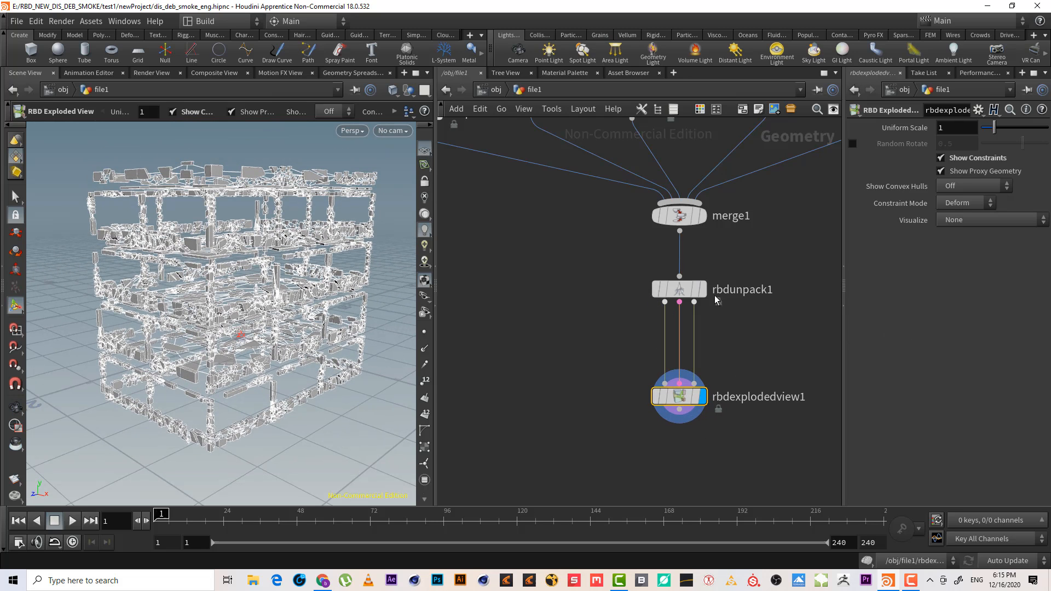
pyautogui.click(676, 293)
pyautogui.click(702, 289)
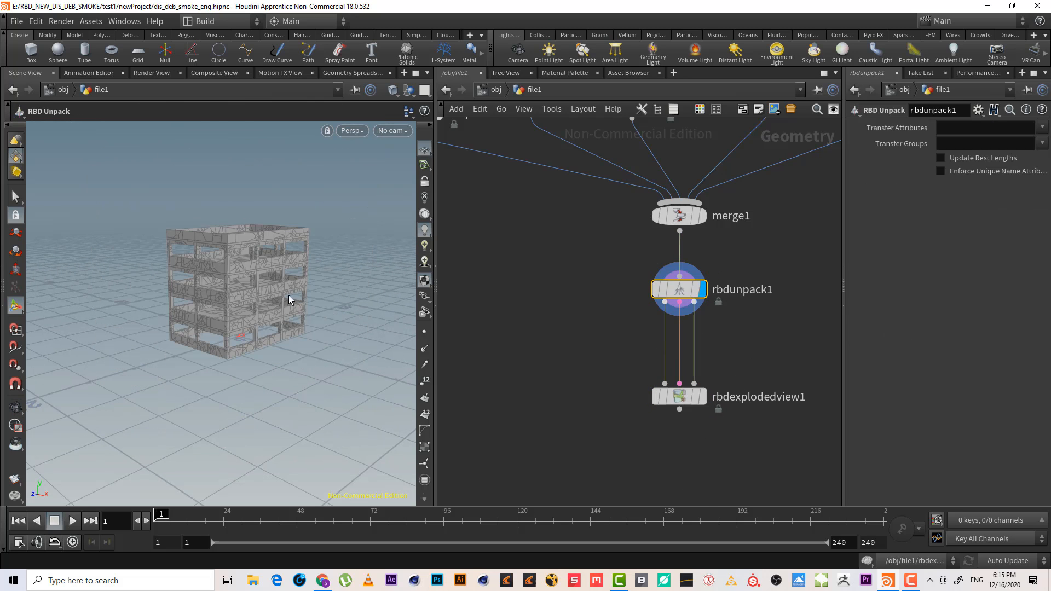
pyautogui.scroll(3, 359, 228)
pyautogui.scroll(1, 360, 228)
pyautogui.hotkey('shift', 'w')
pyautogui.scroll(5, 256, 268)
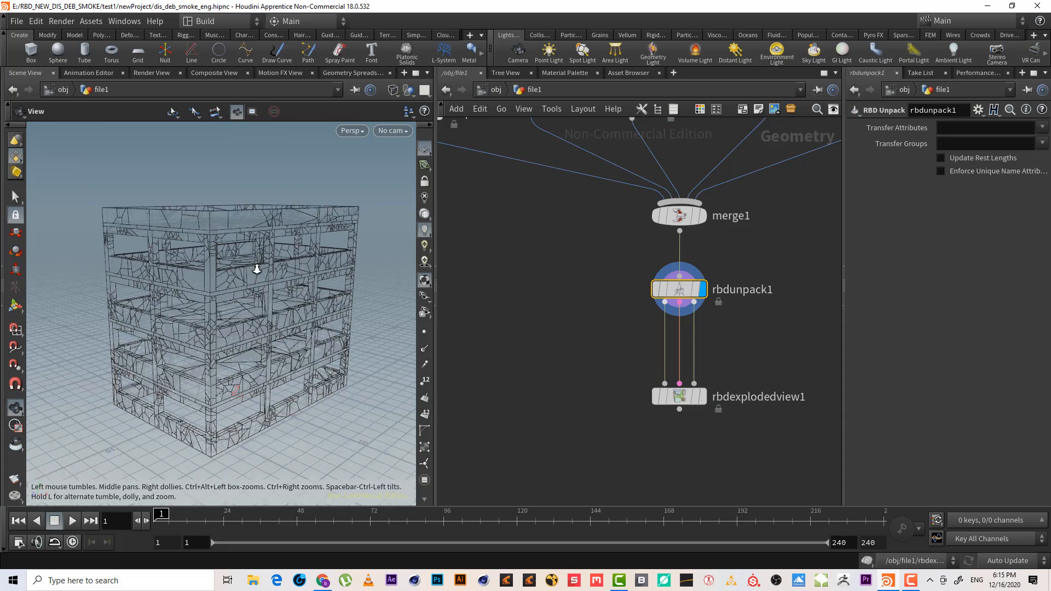
pyautogui.moveTo(764, 329); pyautogui.dragTo(637, 270)
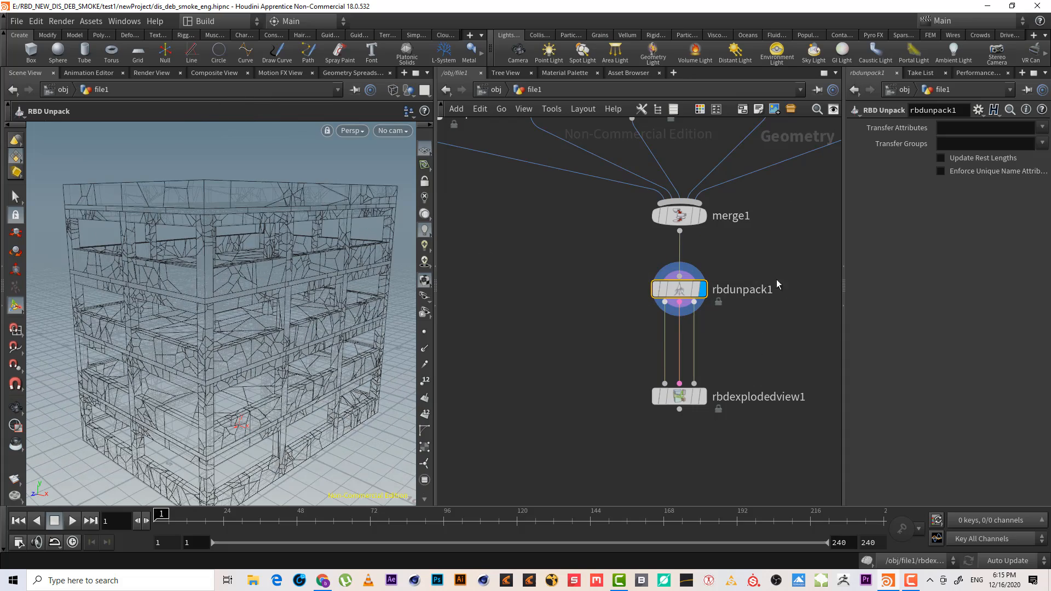
pyautogui.keyDown('alt'); pyautogui.moveTo(181, 282); pyautogui.dragTo(208, 286); pyautogui.keyUp('alt')
# Display the exploded view again and inspect the constraint network in the viewport
pyautogui.click(702, 397)
pyautogui.click(674, 396)
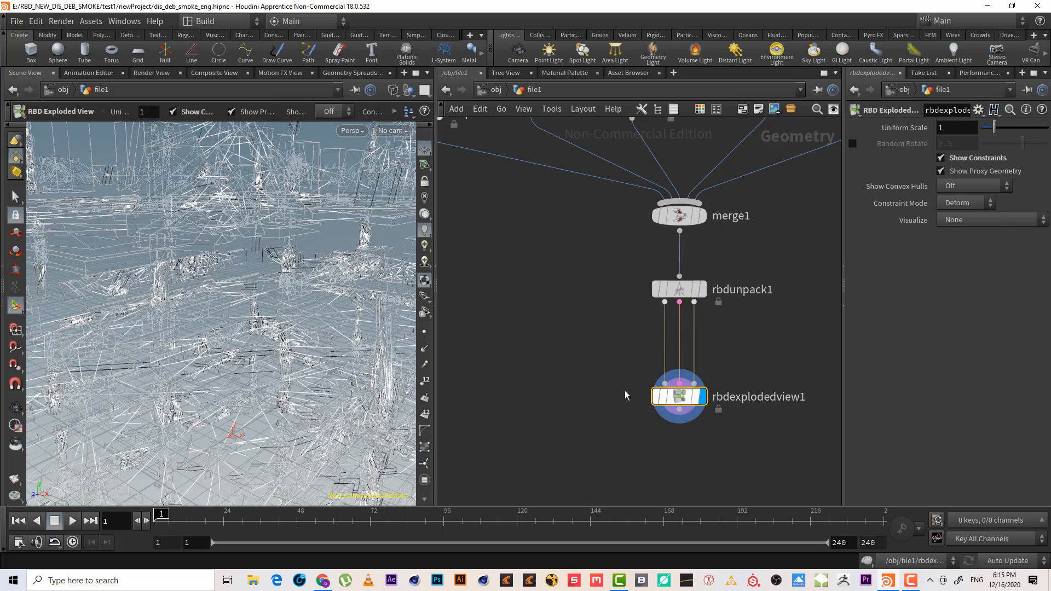
pyautogui.scroll(-2, 226, 300)
pyautogui.scroll(-4, 226, 300)
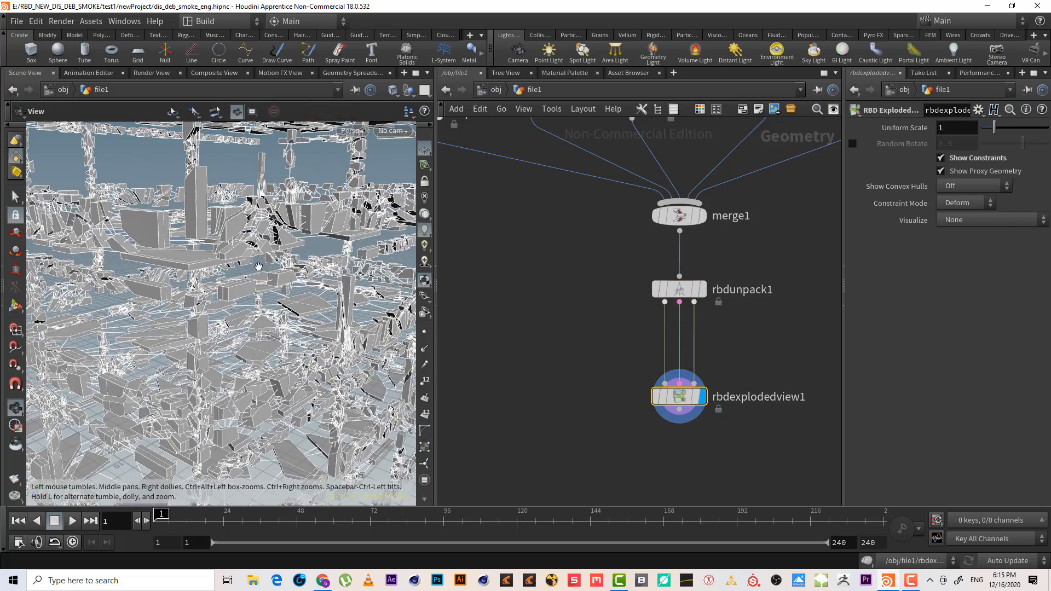
pyautogui.keyDown('alt'); pyautogui.moveTo(246, 291); pyautogui.dragTo(250, 290); pyautogui.keyUp('alt')
pyautogui.scroll(-3, 214, 290)
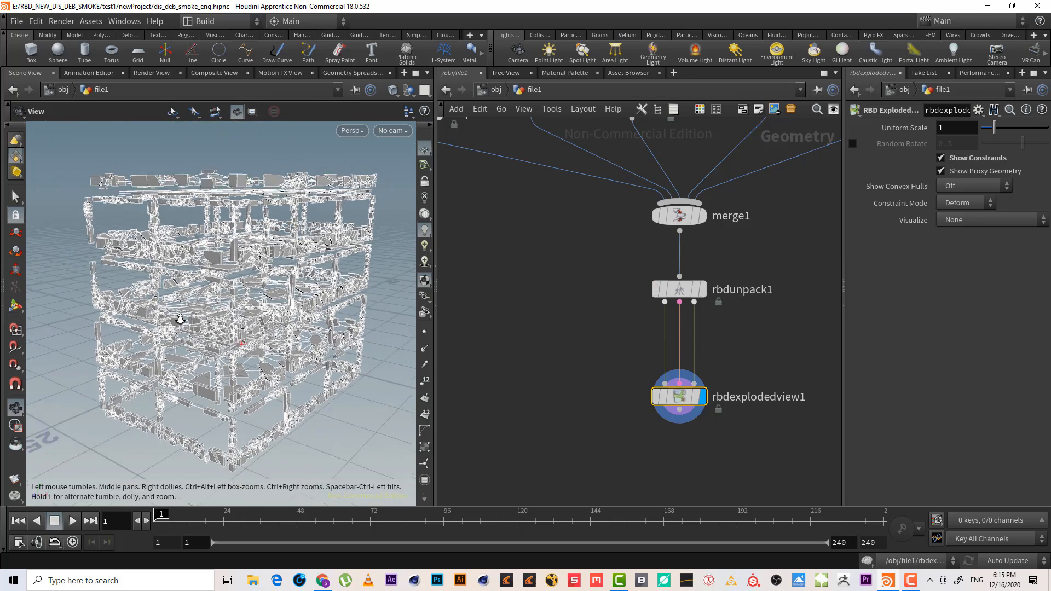
pyautogui.scroll(5, 175, 263)
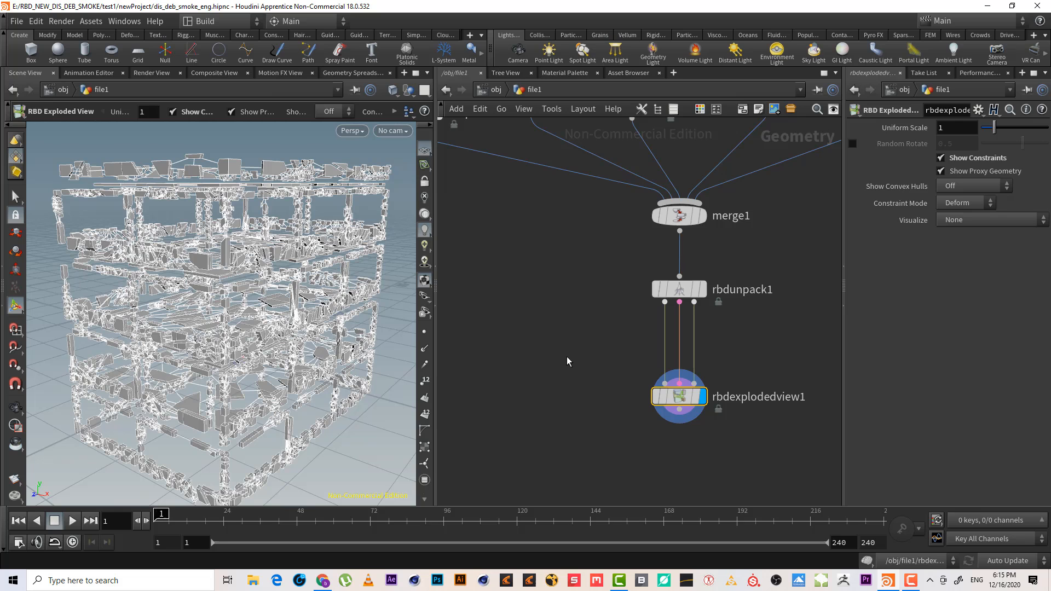
# Delete the RBD Exploded View node, leaving the unpack node displayed
pyautogui.press('Delete')
pyautogui.scroll(5, 394, 212)
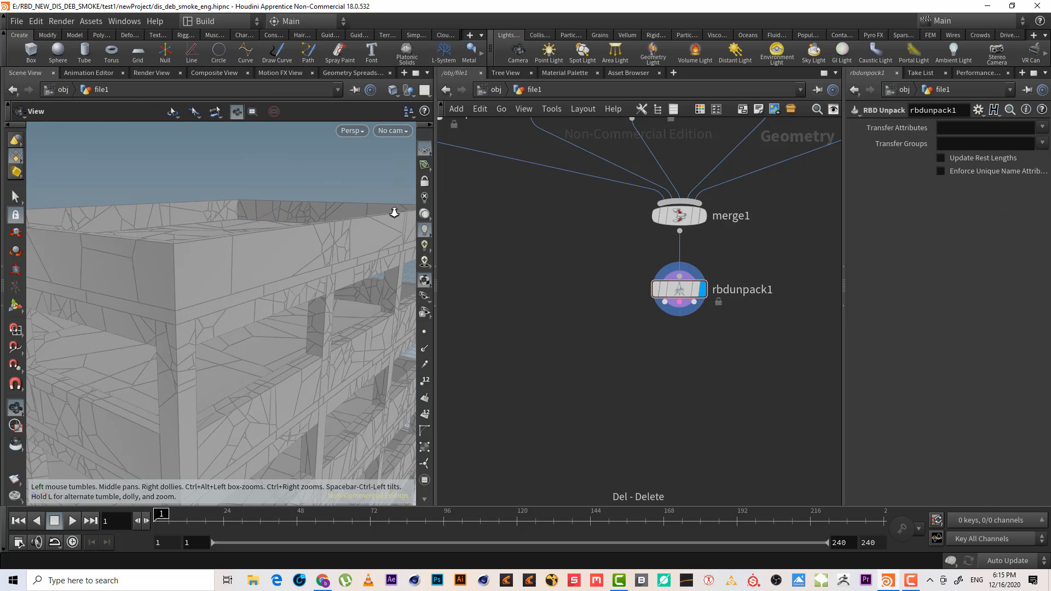
pyautogui.scroll(-5, 394, 212)
pyautogui.press('Return')
pyautogui.moveTo(265, 347)
pyautogui.mouseDown()
pyautogui.moveTo(277, 335)
pyautogui.moveTo(265, 343)
pyautogui.moveTo(268, 365)
pyautogui.mouseUp()
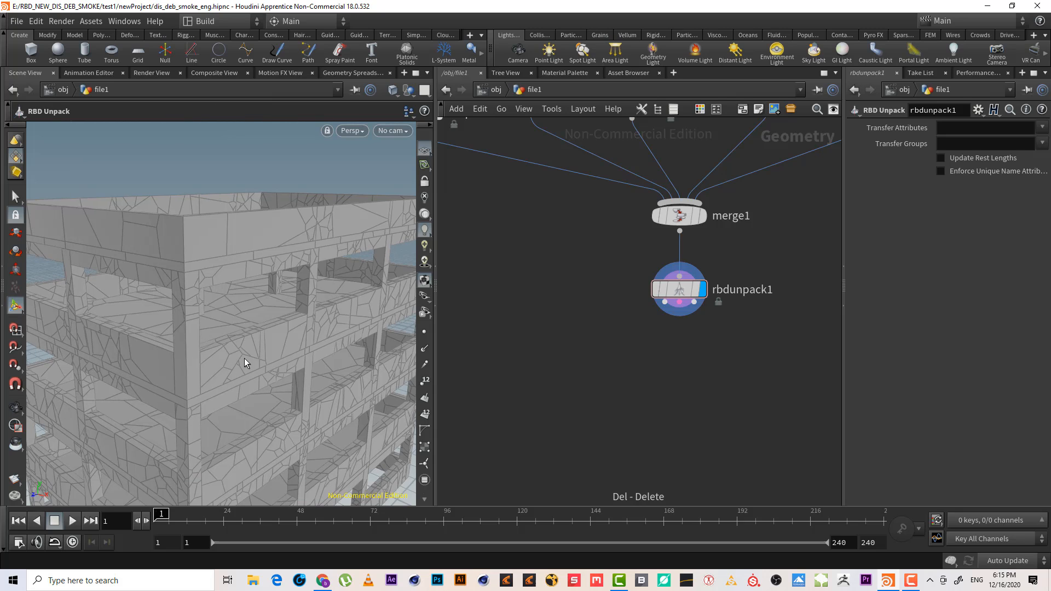
pyautogui.scroll(-3, 250, 359)
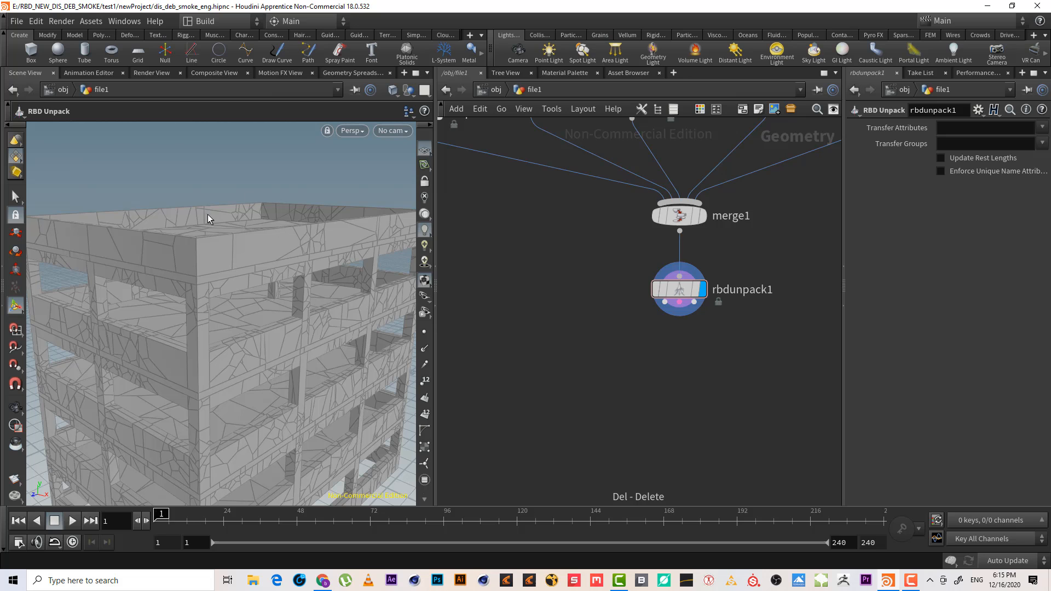
pyautogui.scroll(-5, 208, 338)
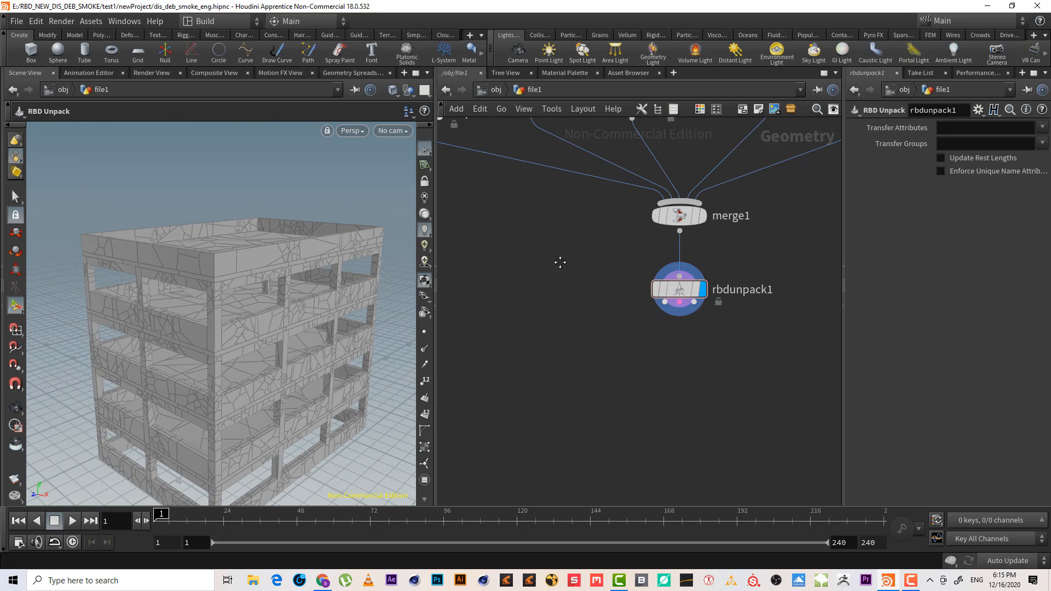
pyautogui.scroll(-3, 559, 388)
# Inspect the parapet and beams fracture nodes' settings and the fractured building in the viewport
pyautogui.click(626, 233)
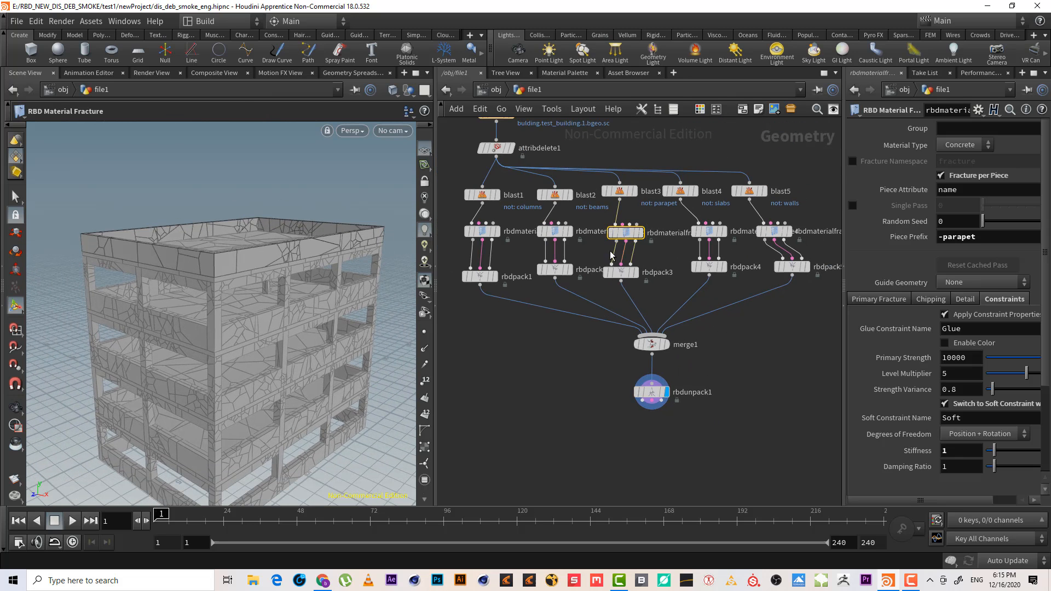
pyautogui.moveTo(580, 246); pyautogui.dragTo(513, 224)
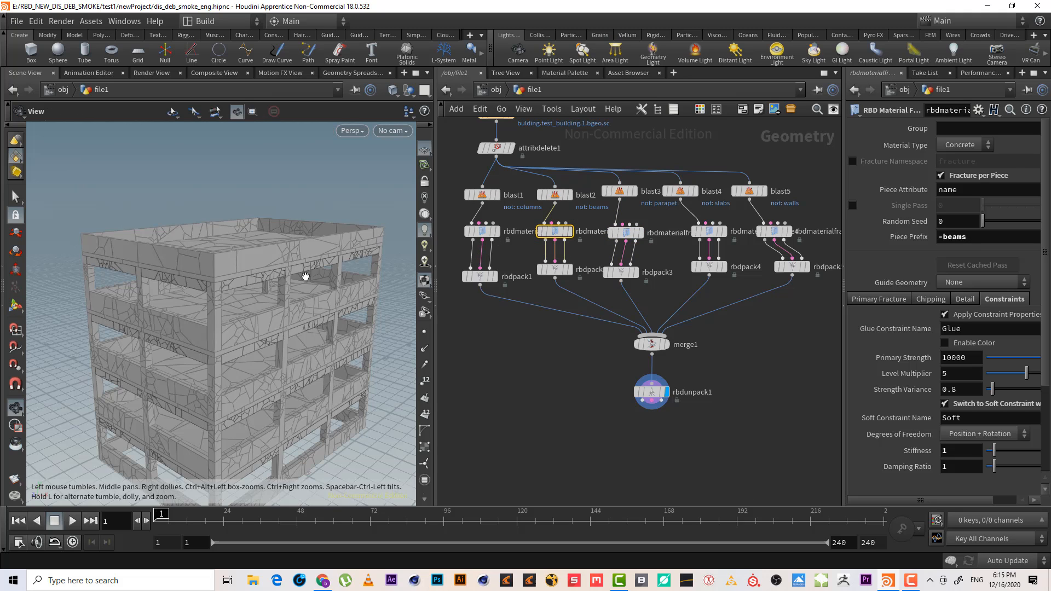
pyautogui.scroll(5, 305, 274)
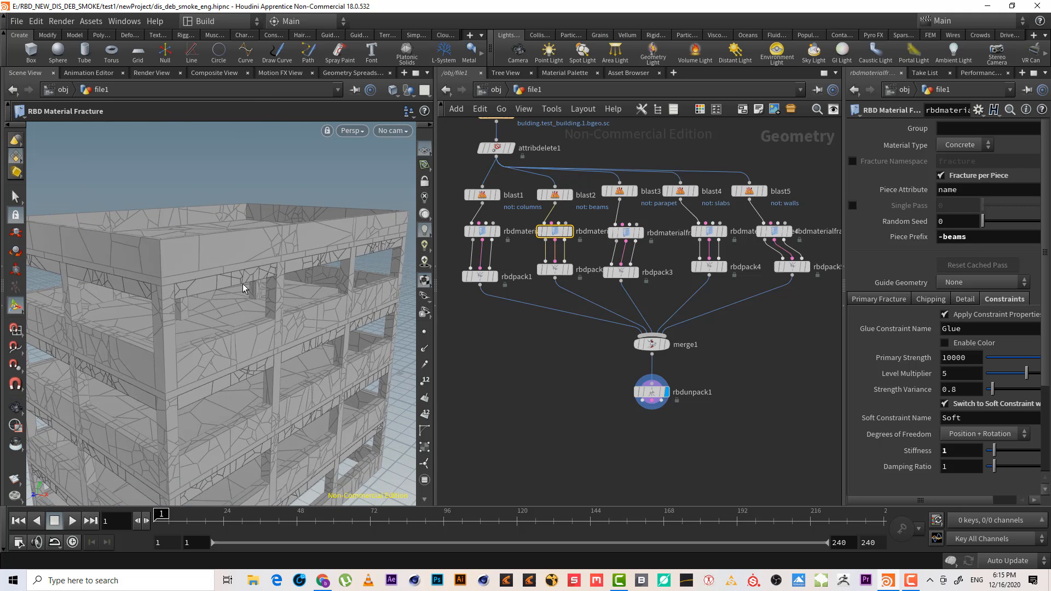
pyautogui.moveTo(436, 229)
pyautogui.mouseDown()
pyautogui.moveTo(501, 231)
pyautogui.moveTo(427, 232)
pyautogui.mouseUp()
pyautogui.moveTo(516, 248); pyautogui.dragTo(432, 203)
pyautogui.moveTo(592, 219); pyautogui.dragTo(523, 244)
pyautogui.scroll(6, 710, 328)
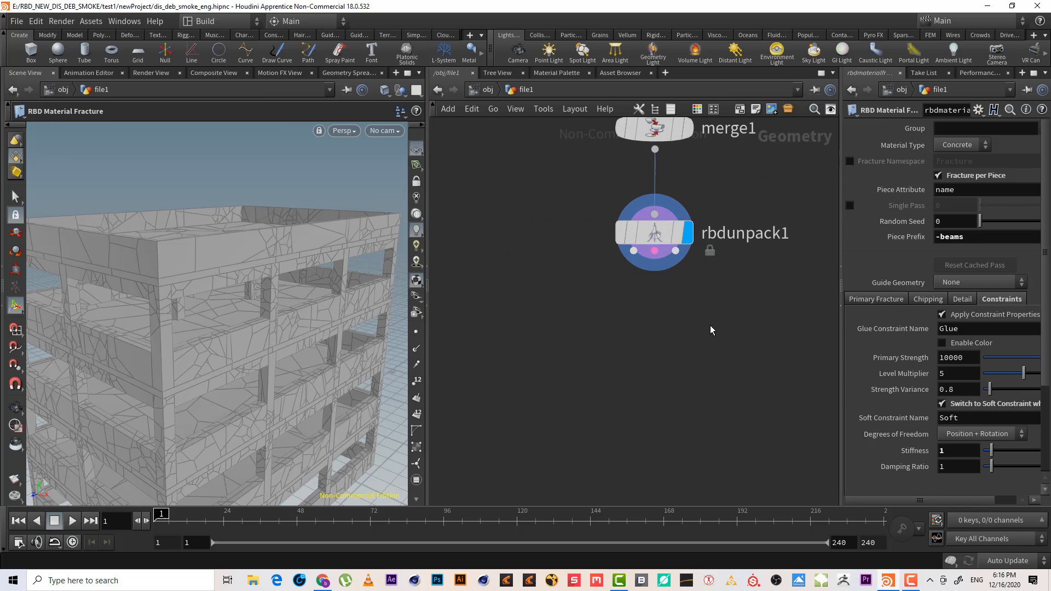
# Add an RBD Constraints from Rules node connected below the RBD Unpack node
pyautogui.press('Tab')
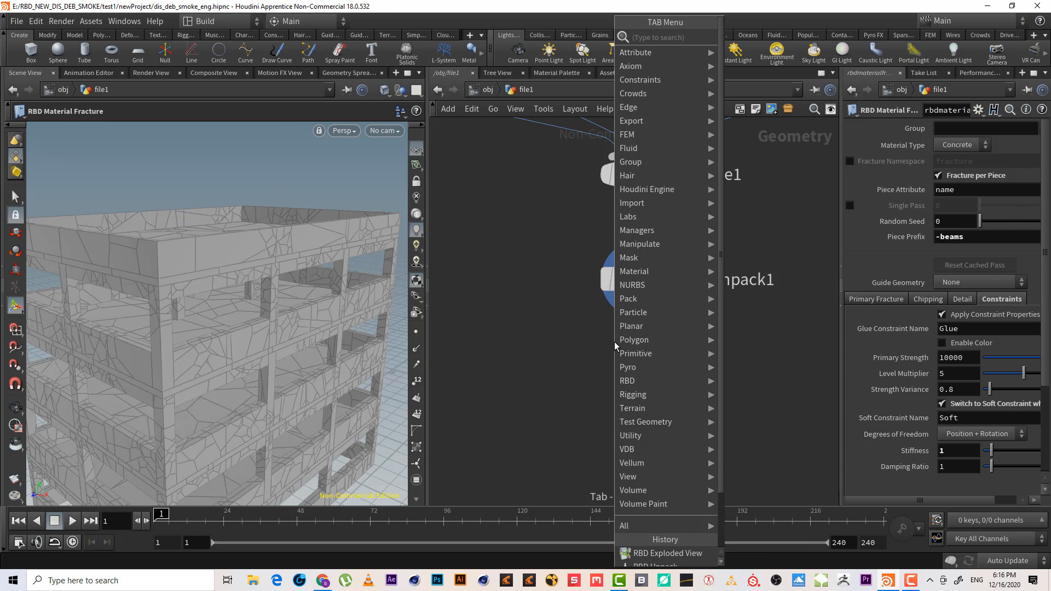
pyautogui.write('rbd')
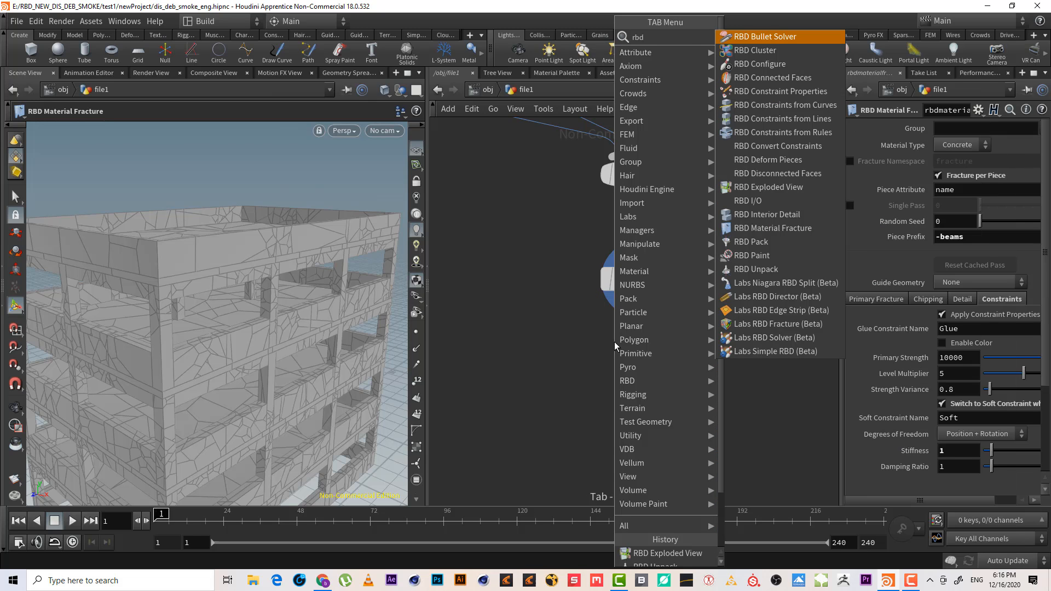
pyautogui.write(' c')
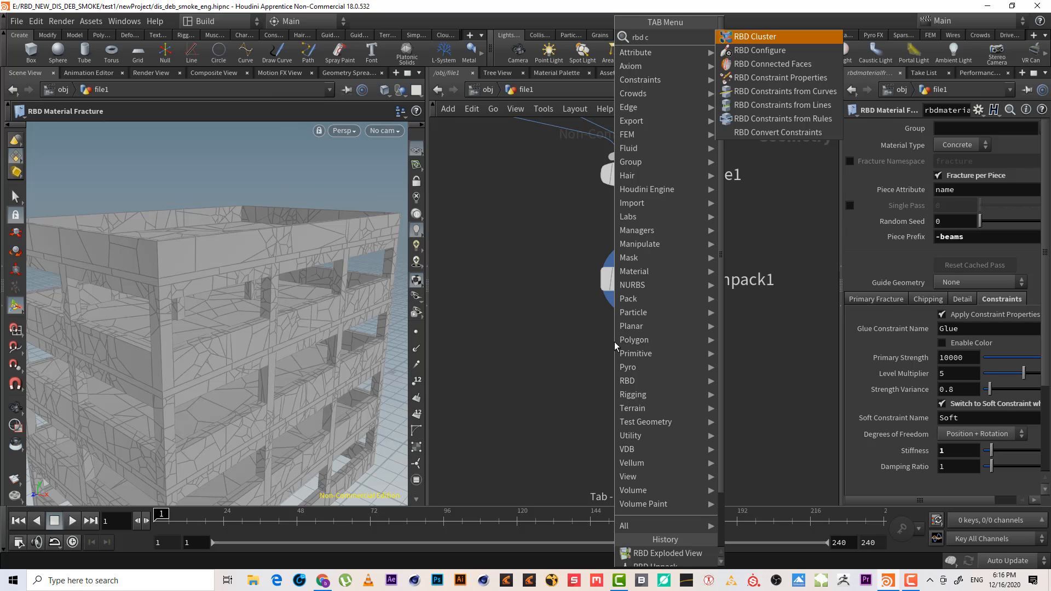
pyautogui.click(828, 119)
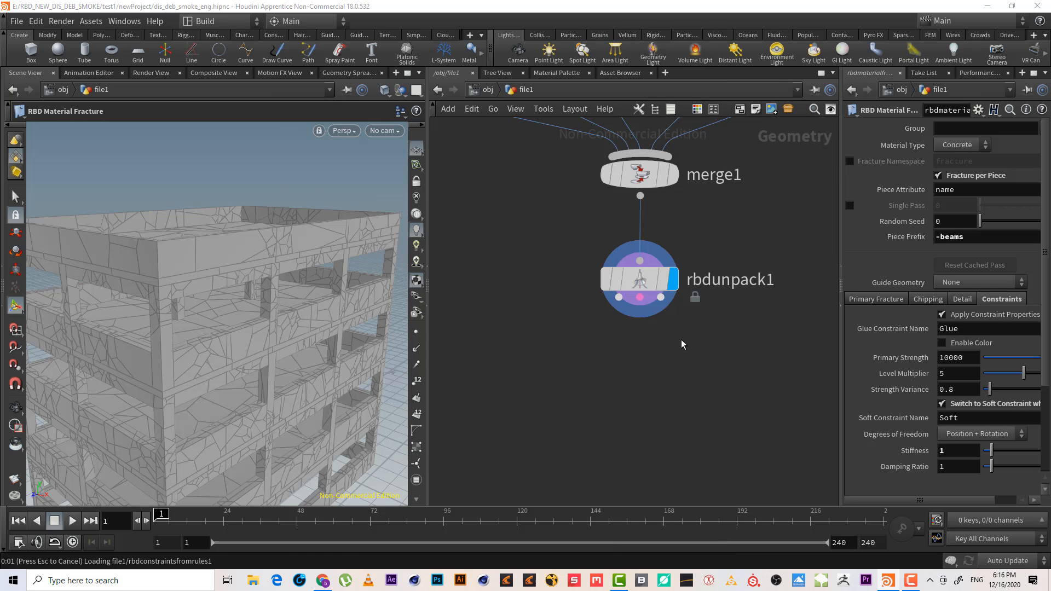
pyautogui.click(648, 357)
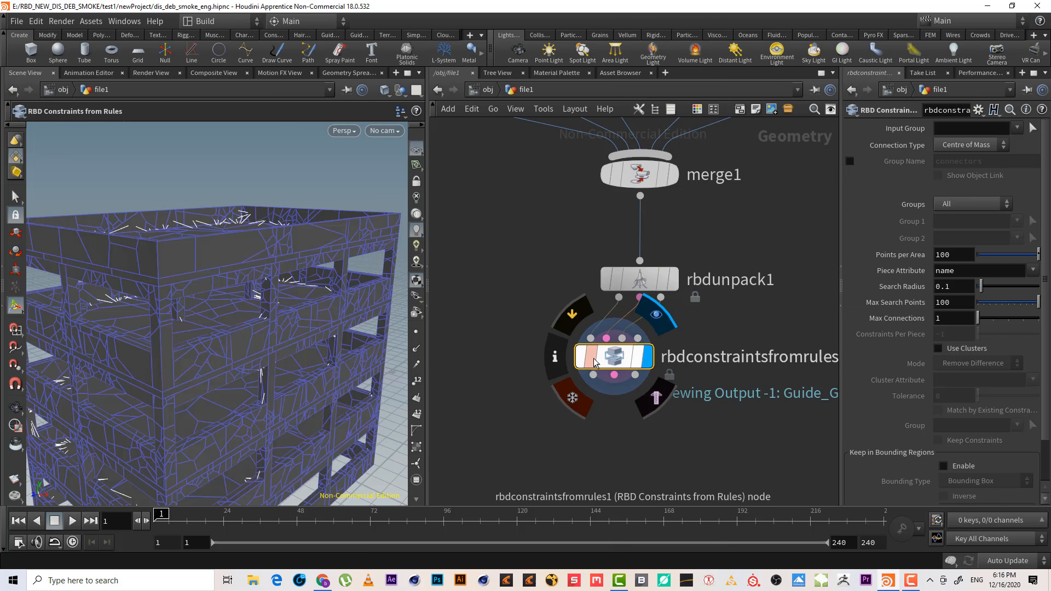
pyautogui.moveTo(594, 362); pyautogui.dragTo(619, 357)
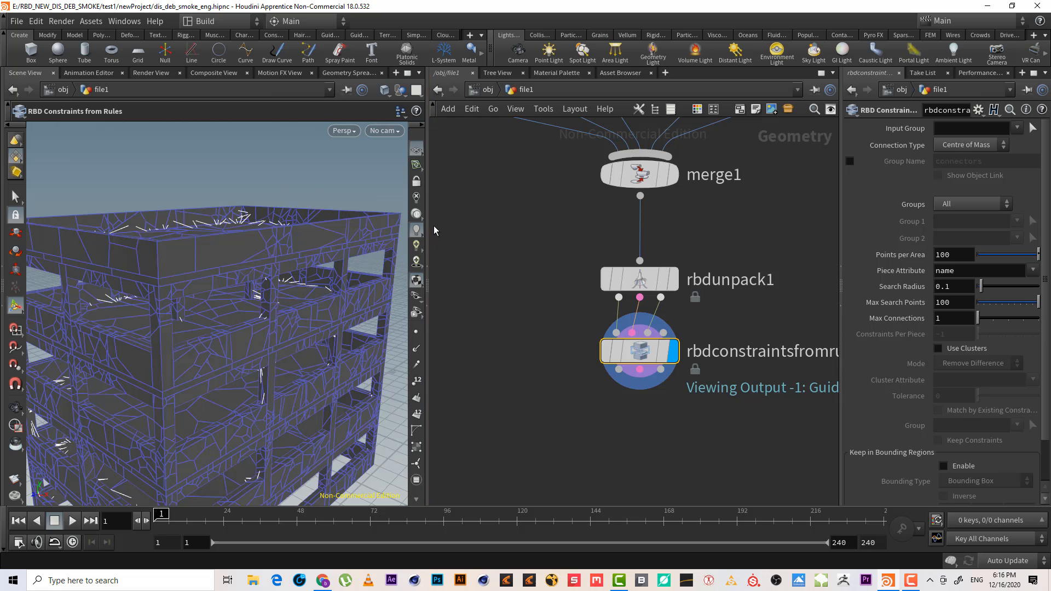
# Review the groups offered for the constraint node's Input Group while viewing its guide lines
pyautogui.moveTo(429, 215); pyautogui.dragTo(403, 244)
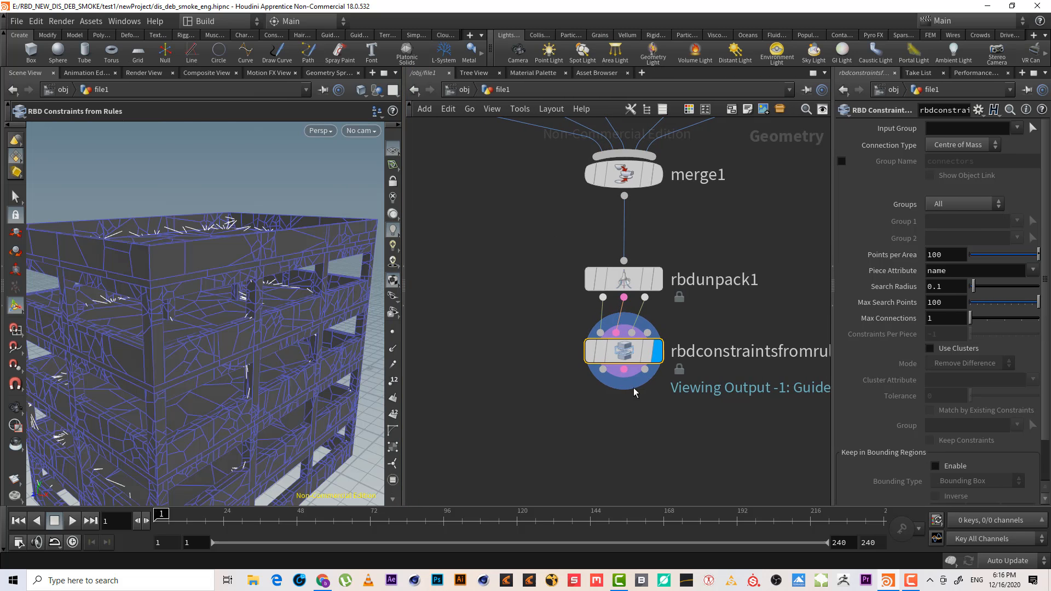
pyautogui.press('Escape')
pyautogui.moveTo(296, 290); pyautogui.dragTo(258, 307)
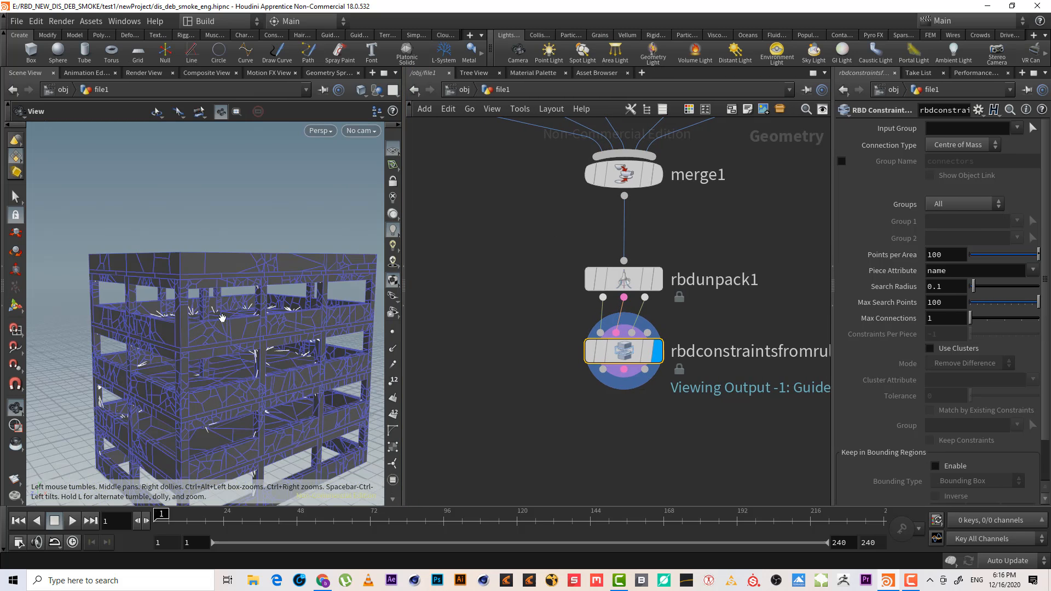
pyautogui.scroll(3, 288, 284)
pyautogui.press('Return')
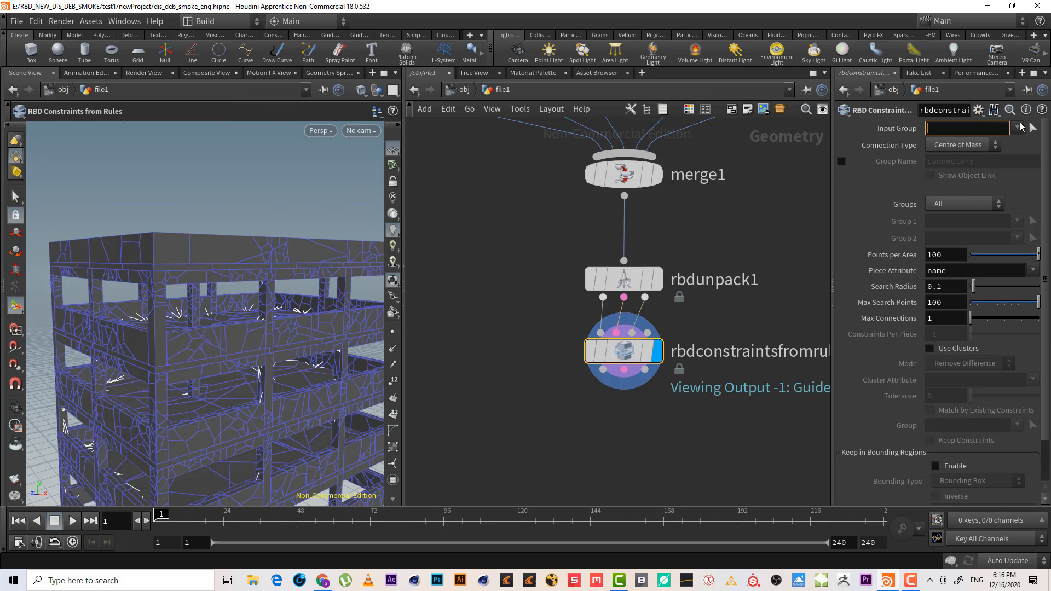
pyautogui.click(1018, 128)
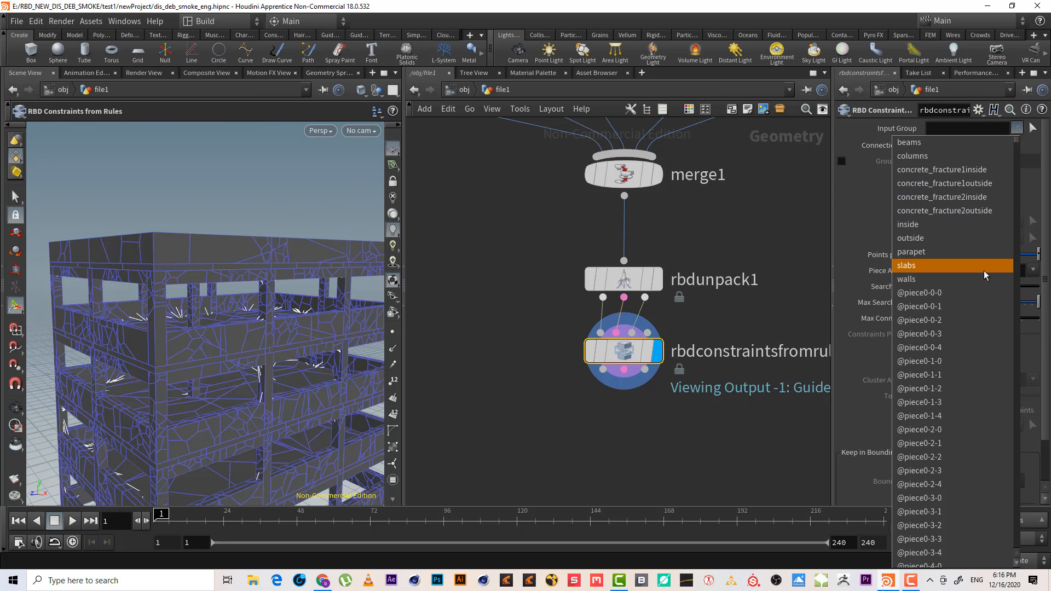
pyautogui.click(988, 126)
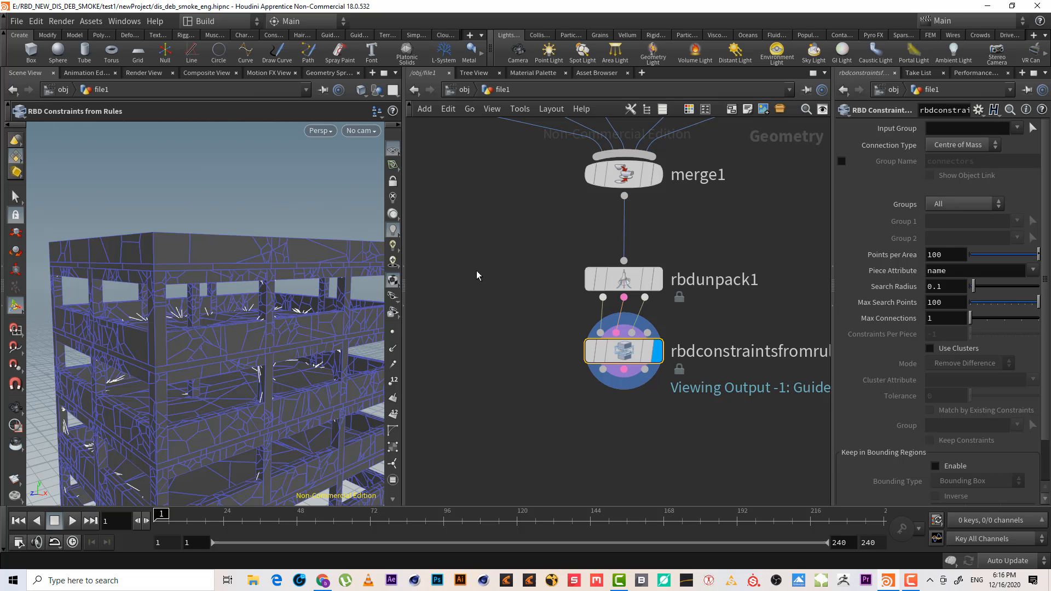
pyautogui.press('Escape')
# Orbit and zoom around the building to examine the generated constraint lines
pyautogui.scroll(5, 252, 299)
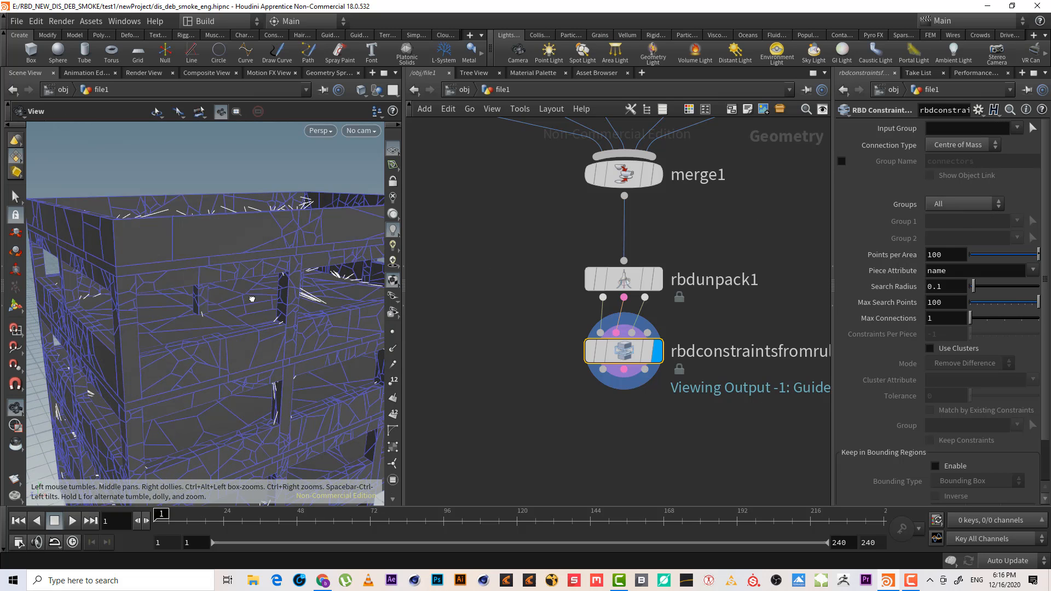
pyautogui.scroll(-5, 252, 300)
pyautogui.press('Return')
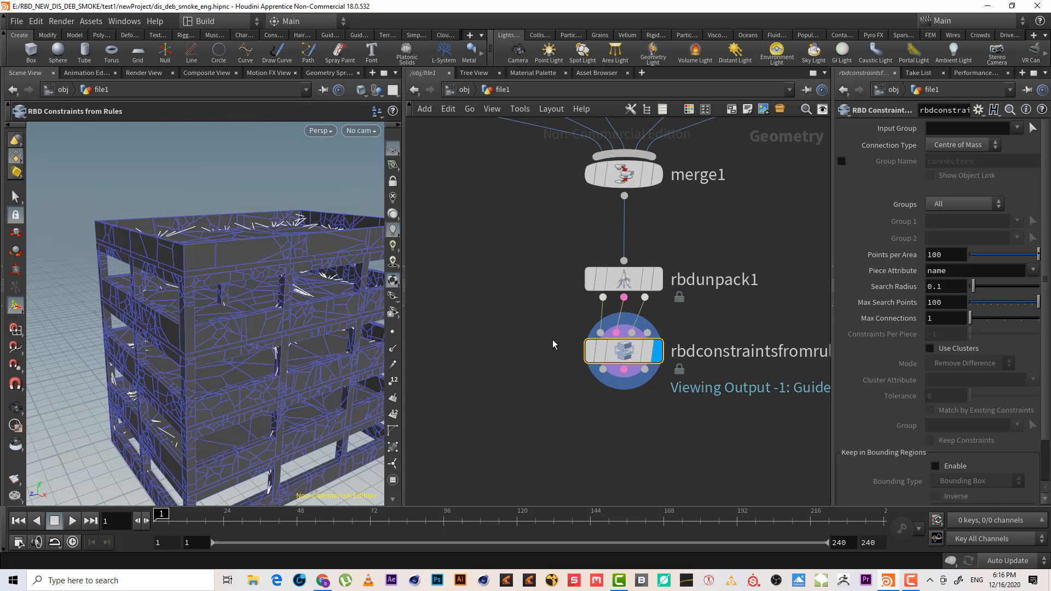
pyautogui.press('Escape')
pyautogui.moveTo(255, 261); pyautogui.dragTo(236, 272)
pyautogui.scroll(5, 236, 271)
pyautogui.press('Return')
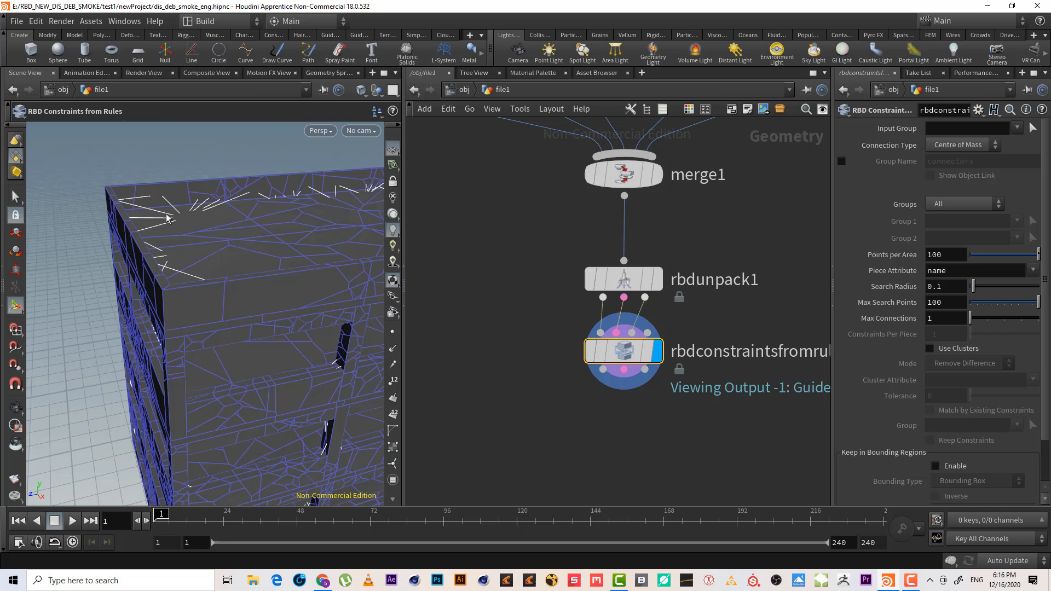
pyautogui.press('Escape')
pyautogui.scroll(-5, 207, 305)
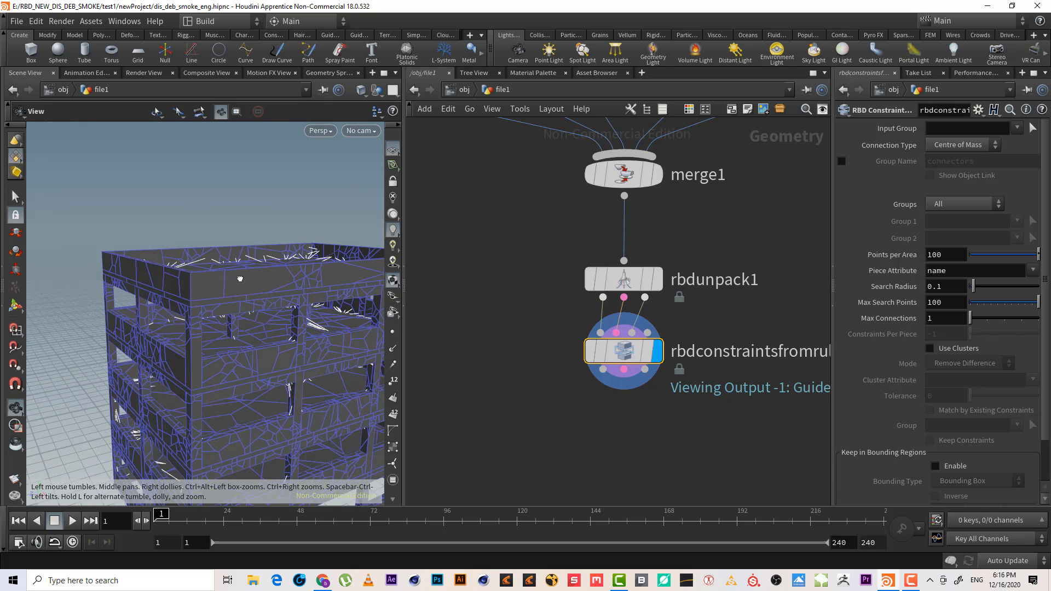
pyautogui.press('Return')
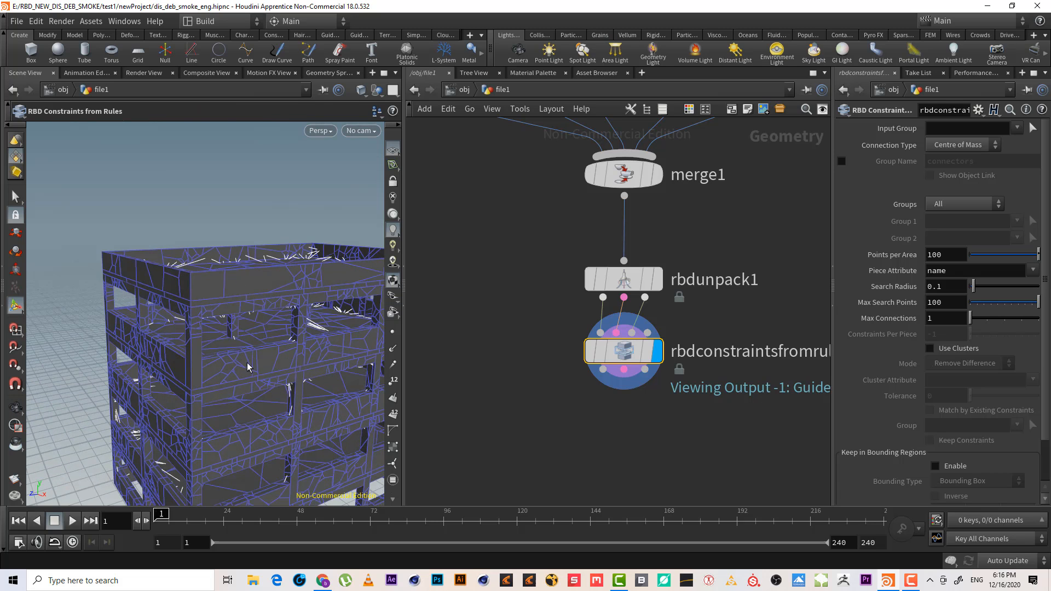
pyautogui.keyDown('alt'); pyautogui.moveTo(248, 378); pyautogui.dragTo(257, 324); pyautogui.keyUp('alt')
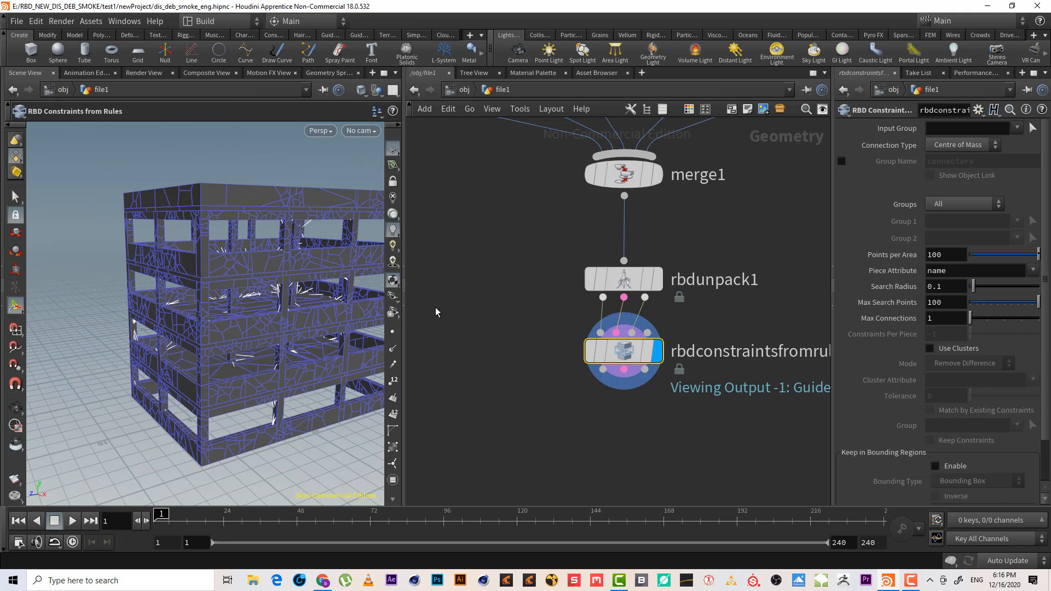
pyautogui.keyDown('alt'); pyautogui.moveTo(208, 236); pyautogui.dragTo(287, 228); pyautogui.keyUp('alt')
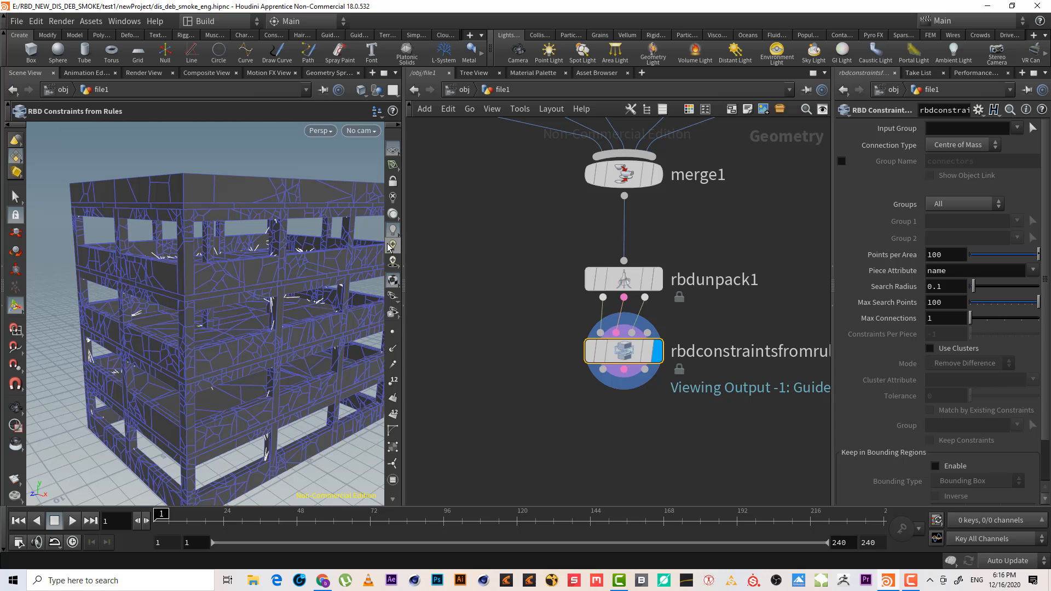
# Keep Centre of Mass connections and set Groups to Group to Group with beams as Group 1
pyautogui.click(951, 146)
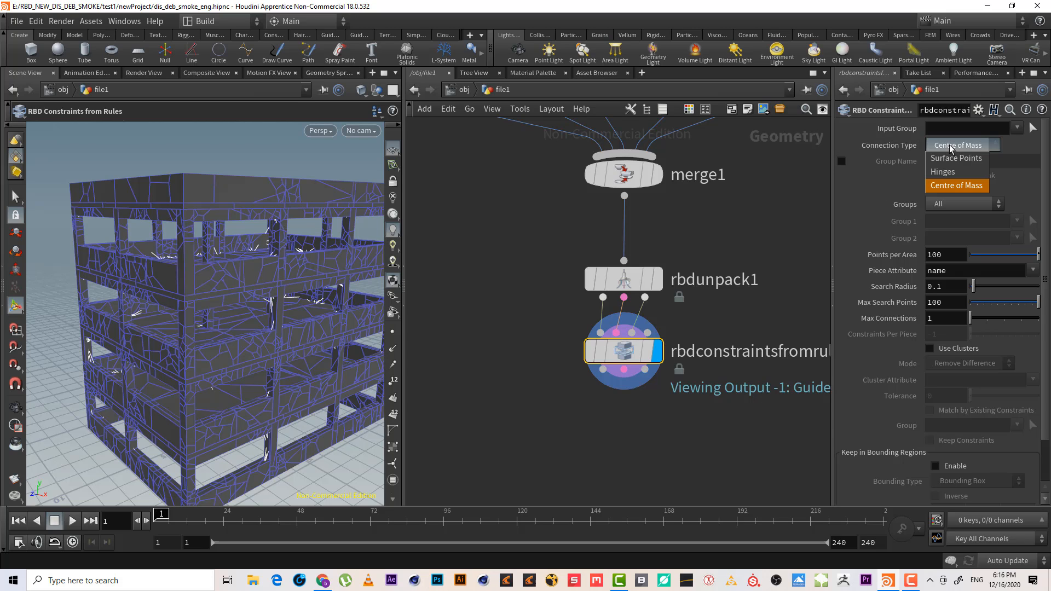
pyautogui.click(951, 147)
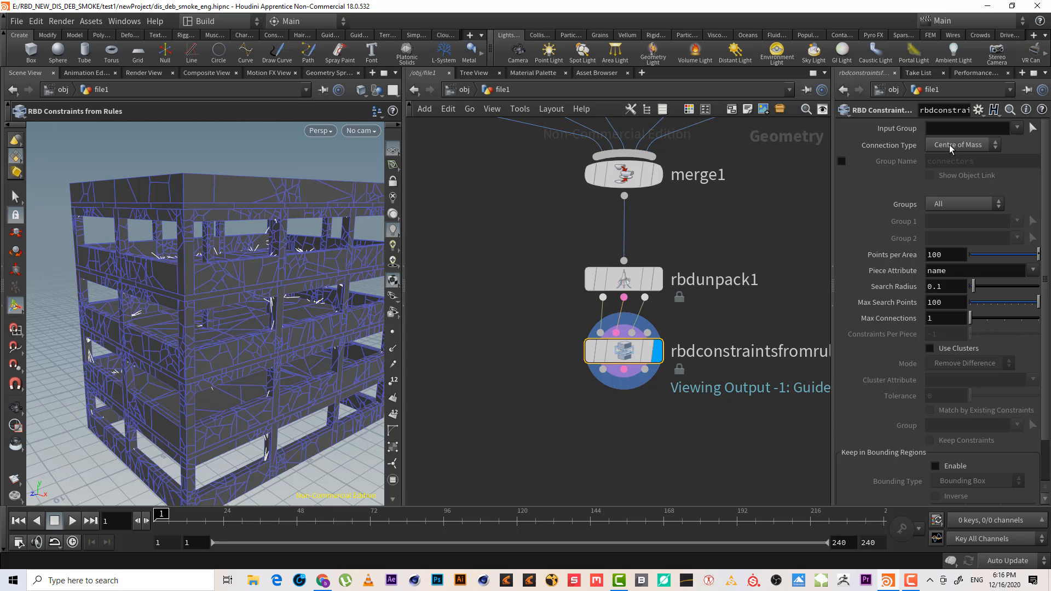
pyautogui.click(973, 207)
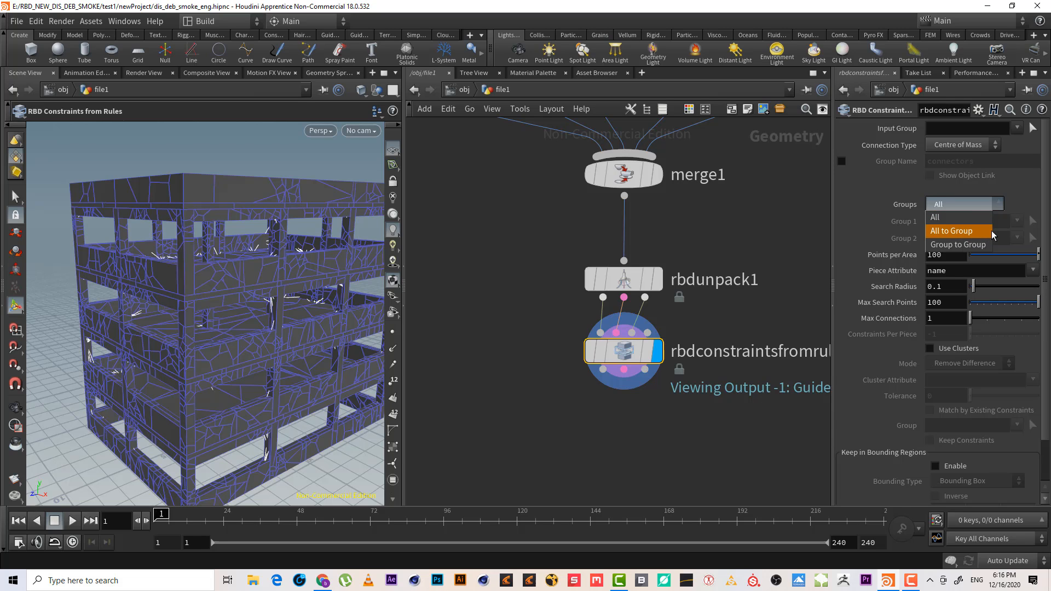
pyautogui.click(986, 247)
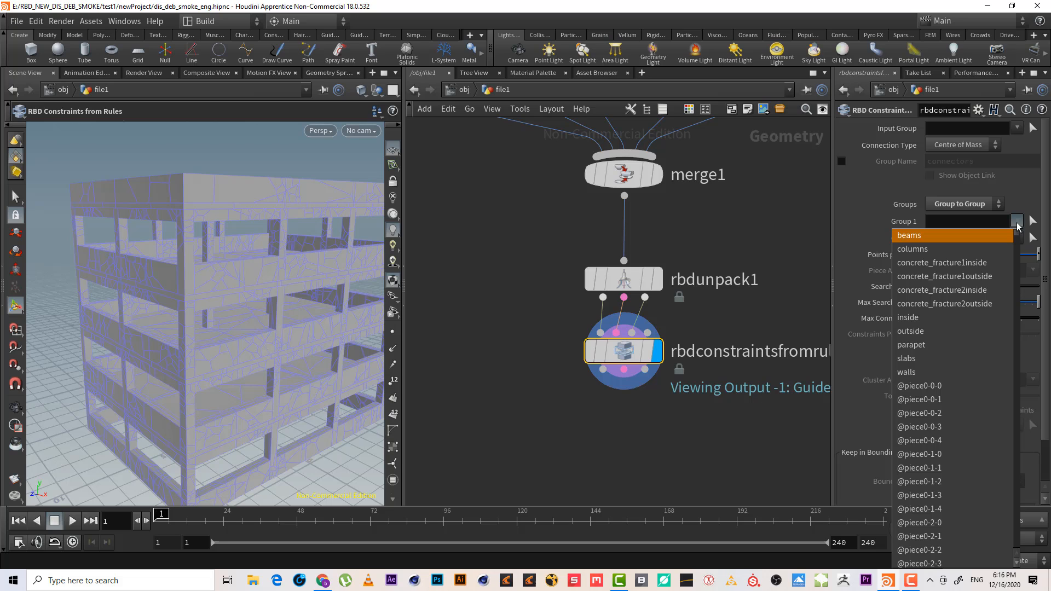
pyautogui.click(955, 238)
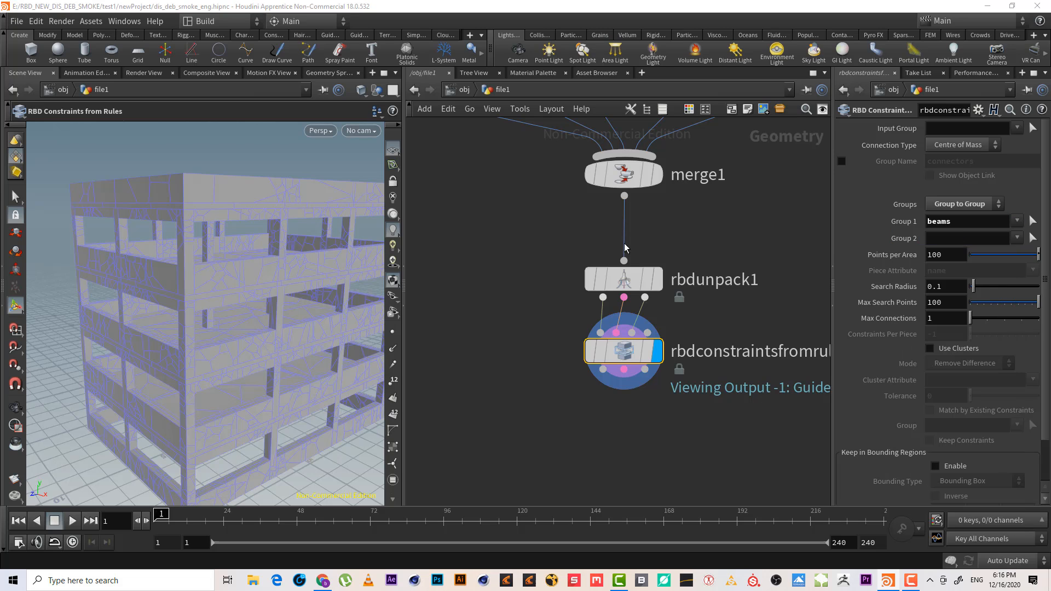
# Check the blast nodes to confirm the columns and beams group names, then reselect the constraint node
pyautogui.press('h')
pyautogui.scroll(5, 539, 339)
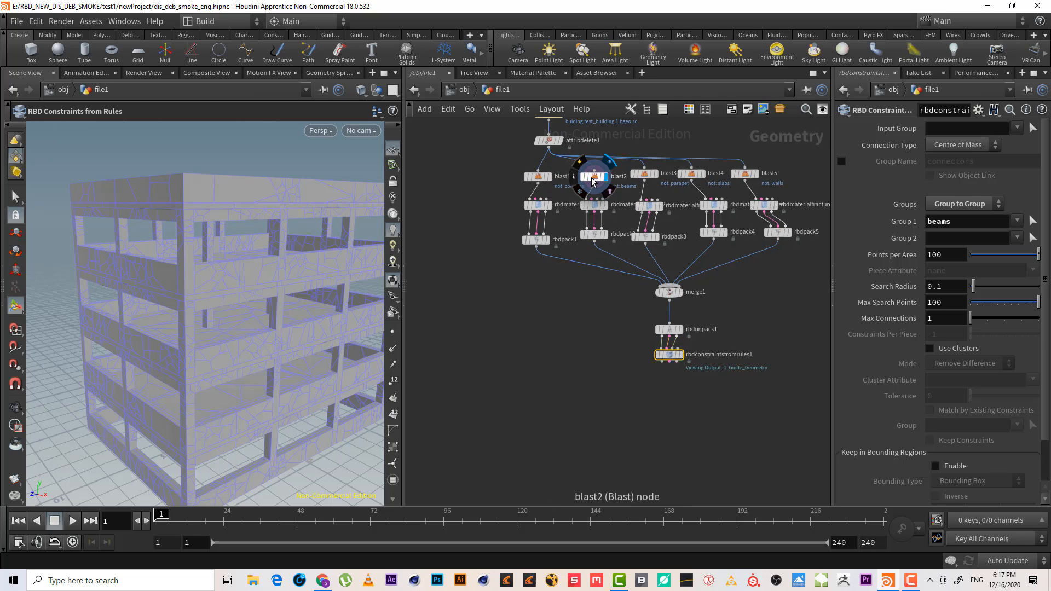
pyautogui.click(606, 178)
pyautogui.click(538, 179)
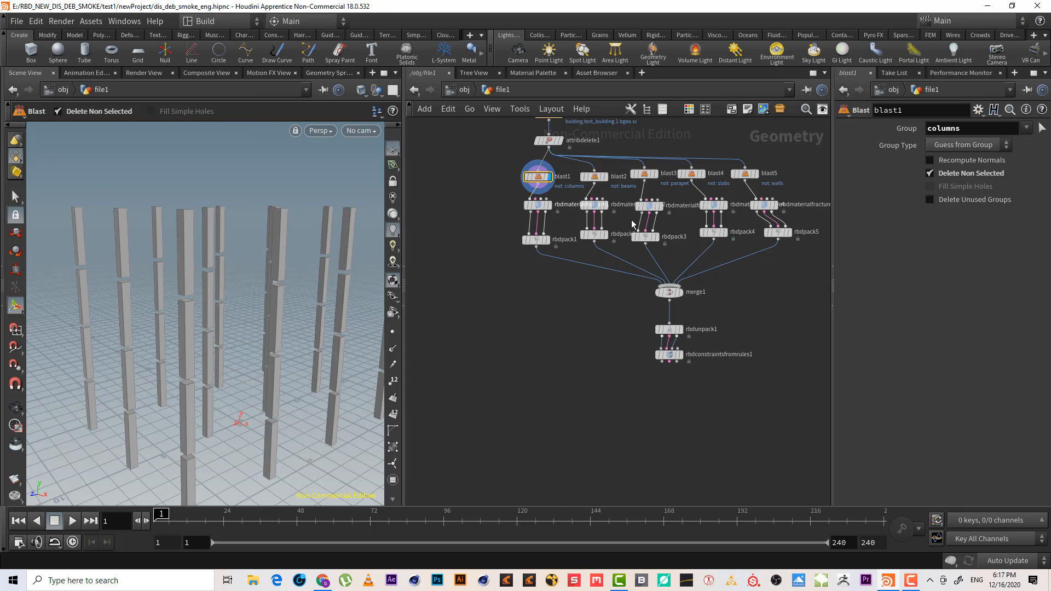
pyautogui.moveTo(725, 342); pyautogui.dragTo(602, 381)
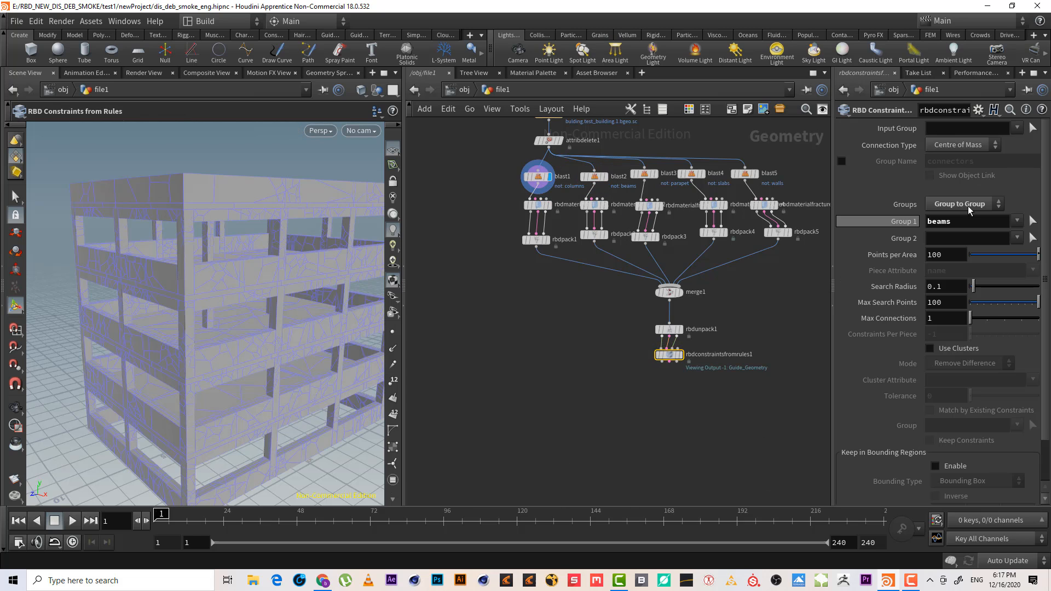
# Set the constraint node's Group 2 to columns
pyautogui.click(1017, 239)
pyautogui.click(985, 263)
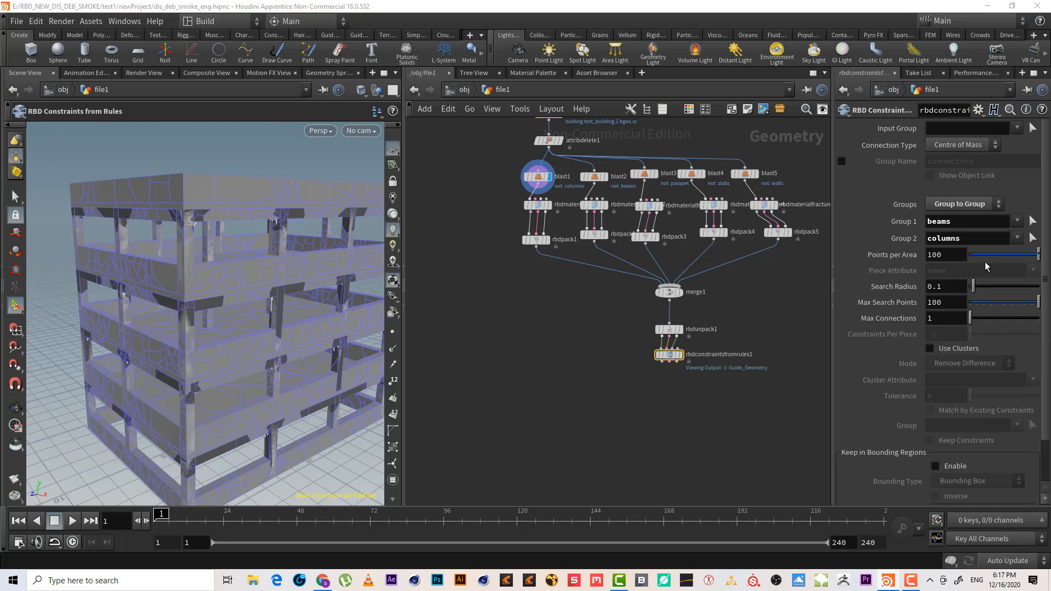
pyautogui.keyDown('alt'); pyautogui.moveTo(188, 214); pyautogui.dragTo(300, 185, button='right'); pyautogui.keyUp('alt')
pyautogui.keyDown('alt'); pyautogui.moveTo(300, 185); pyautogui.dragTo(211, 222); pyautogui.keyUp('alt')
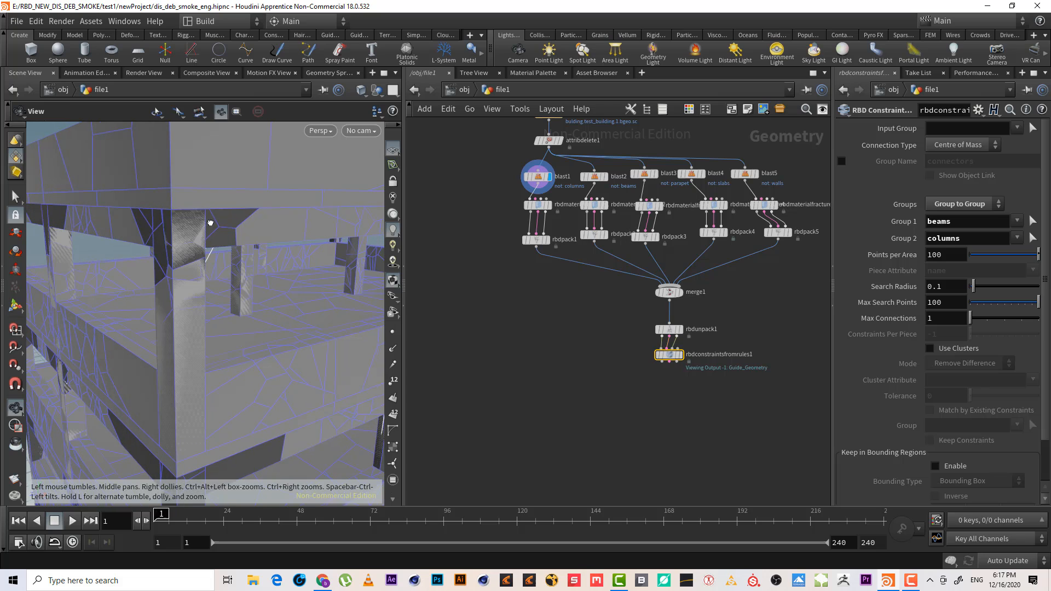
# Enable the constraint Group Name and name it beams_coloms
pyautogui.click(842, 161)
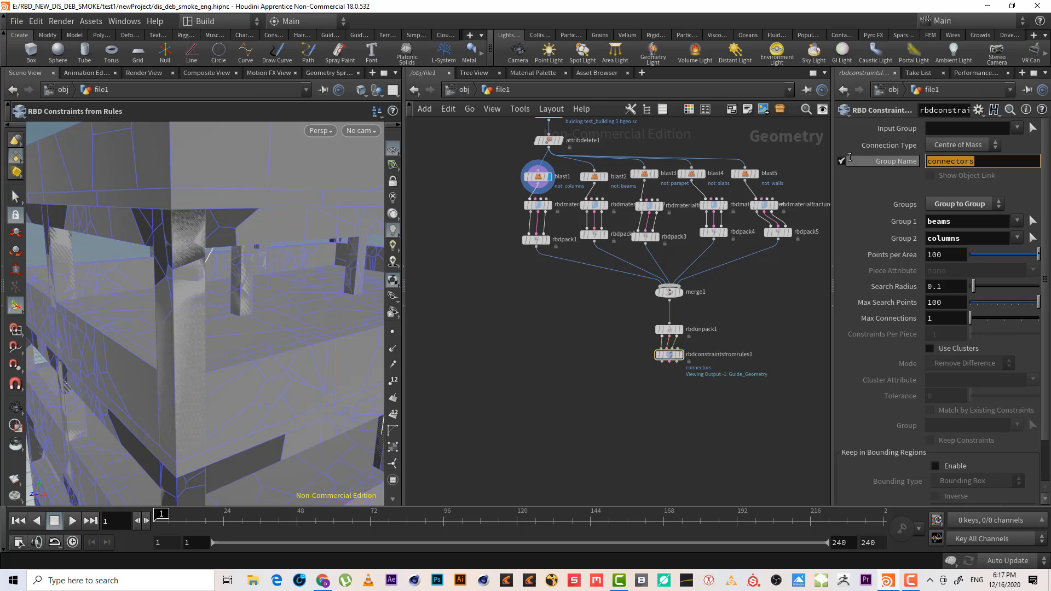
pyautogui.write('beams_coloms')
pyautogui.press('Return')
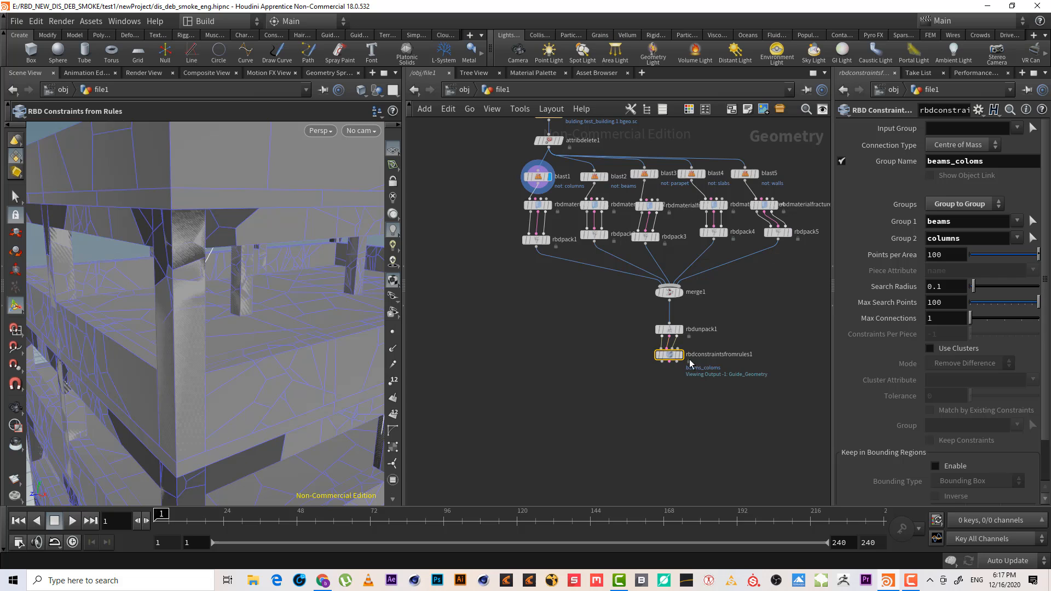
# Add a second RBD Constraints from Rules node wired below the first constraint node and display it
pyautogui.scroll(4, 666, 335)
pyautogui.click(641, 279)
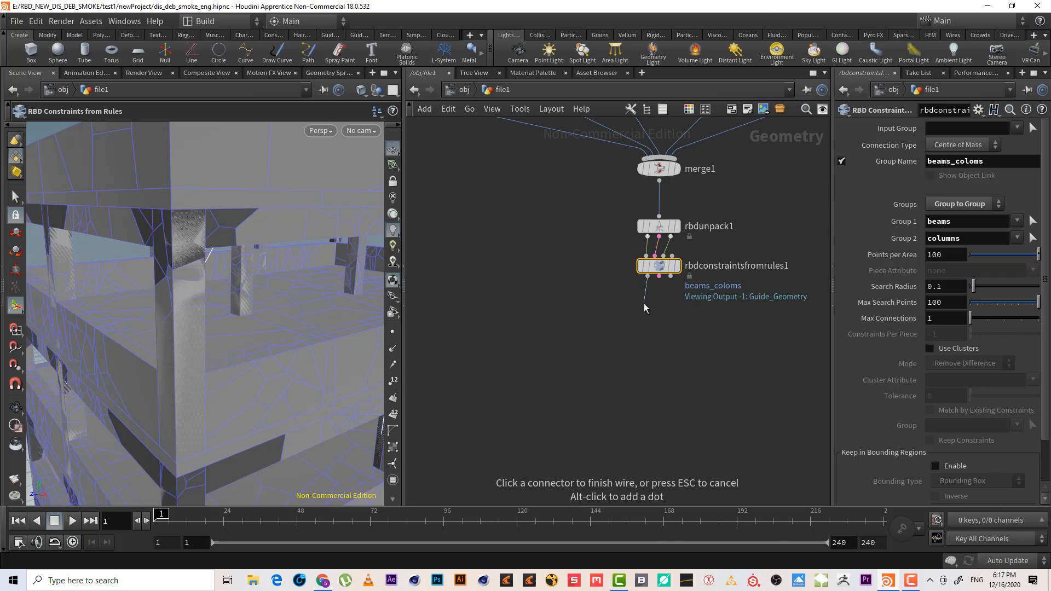
pyautogui.press('Tab')
pyautogui.write('rbsd')
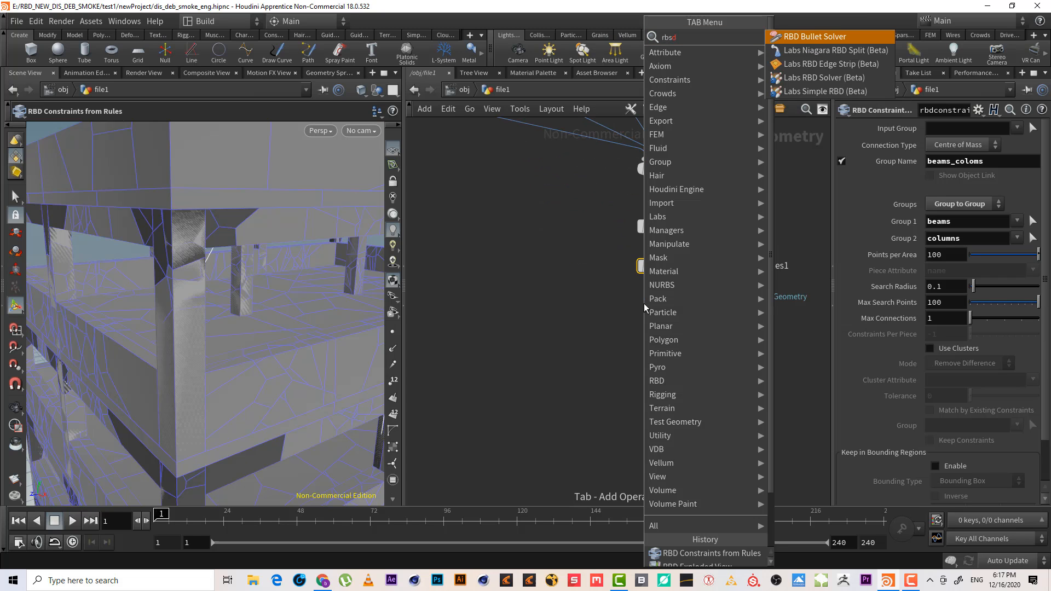
pyautogui.write(' cf')
pyautogui.press('BackSpace')
pyautogui.press('BackSpace')
pyautogui.press('BackSpace')
pyautogui.press('BackSpace')
pyautogui.write('d c f')
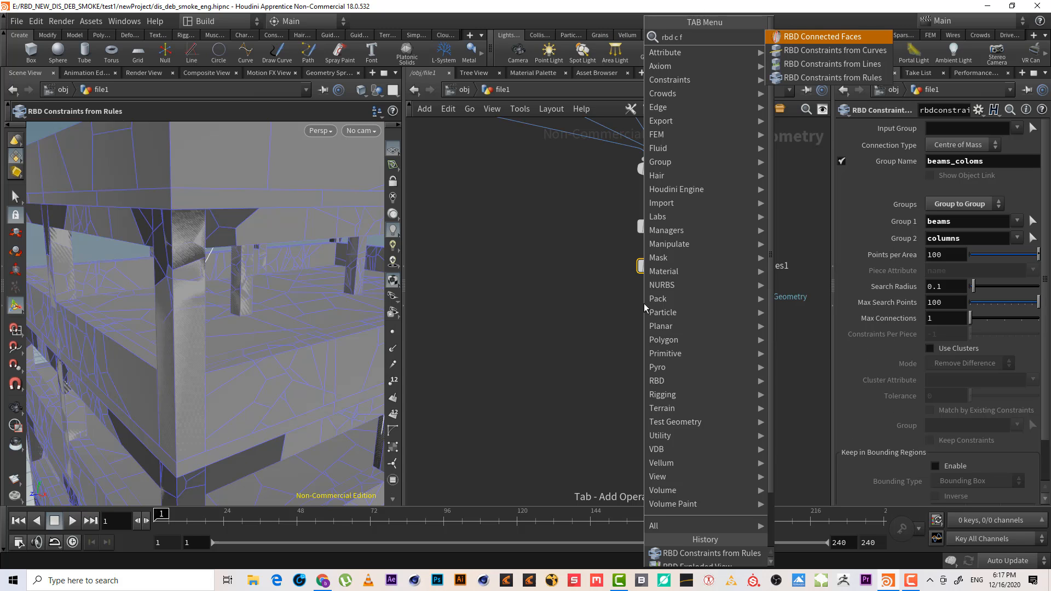
pyautogui.press('Down')
pyautogui.press('Down')
pyautogui.press('Down')
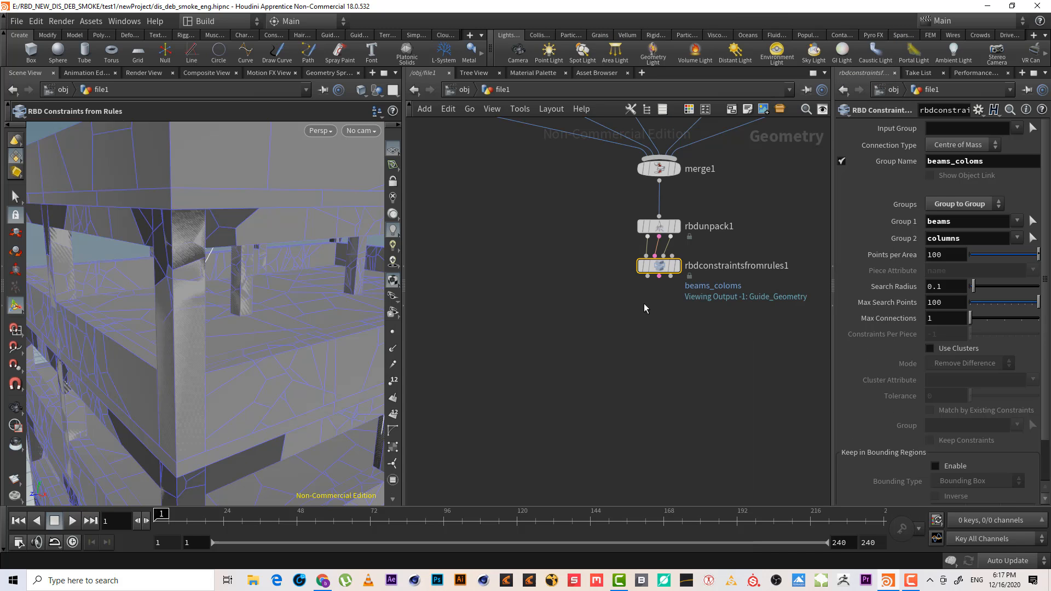
pyautogui.press('Escape')
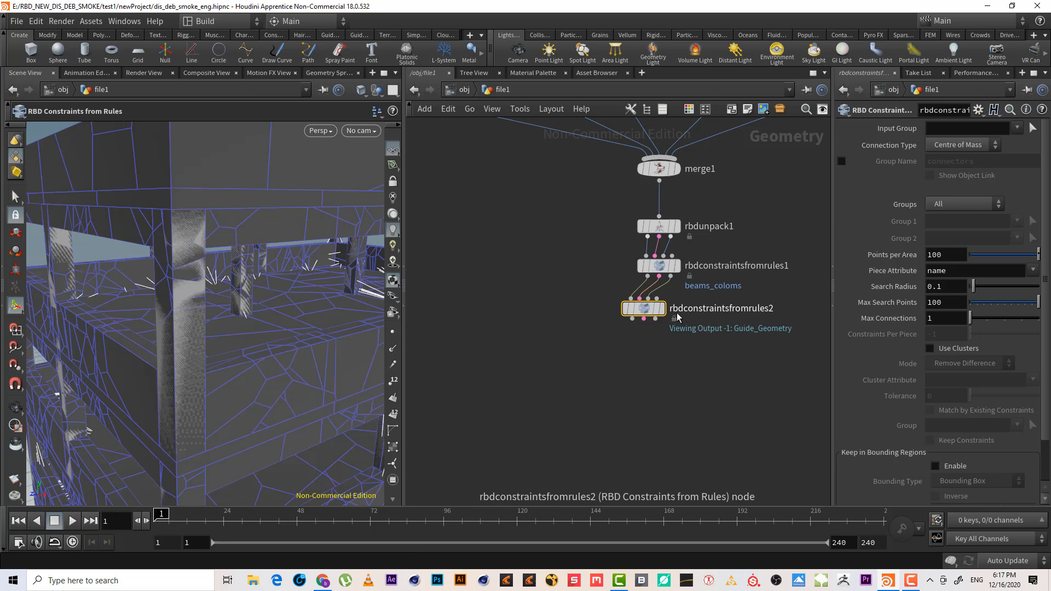
pyautogui.moveTo(667, 318); pyautogui.dragTo(681, 316)
pyautogui.scroll(-6, 226, 209)
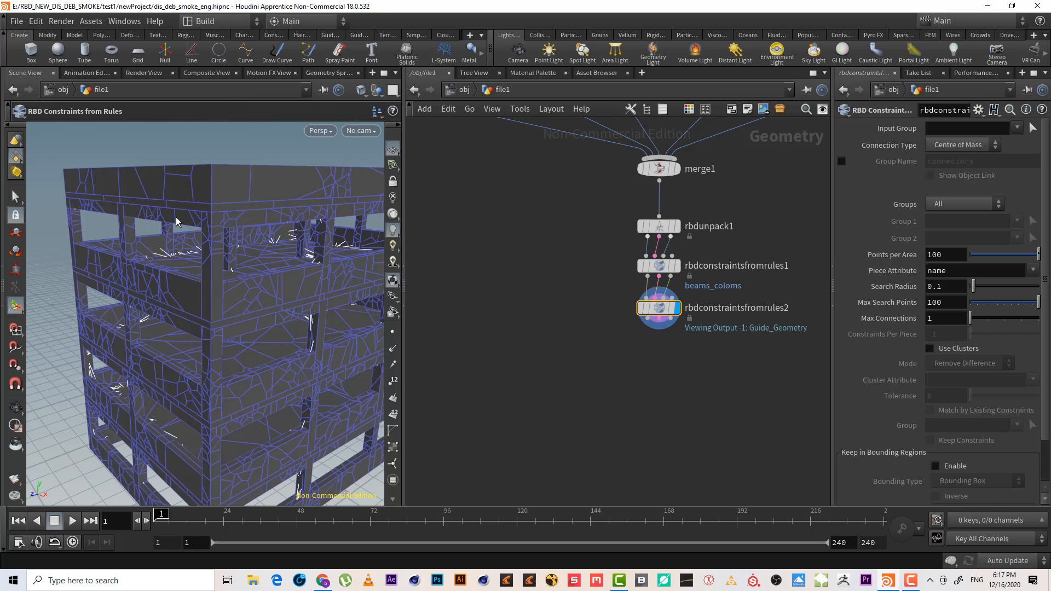
# Set the new constraint node's Groups mode to Group to Group
pyautogui.keyDown('alt'); pyautogui.moveTo(317, 166); pyautogui.dragTo(300, 156, button='middle'); pyautogui.keyUp('alt')
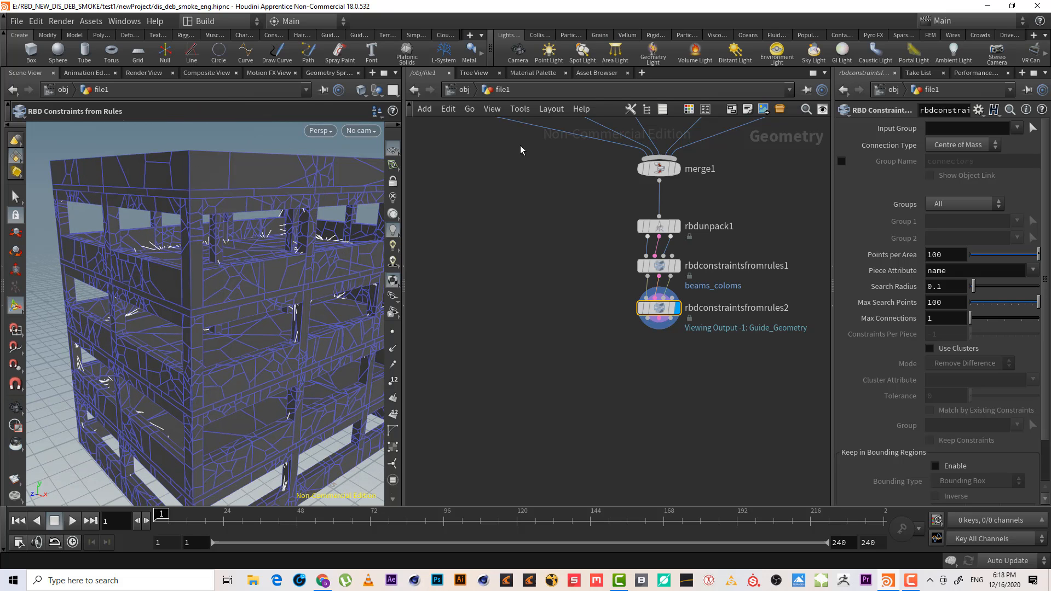
pyautogui.click(971, 208)
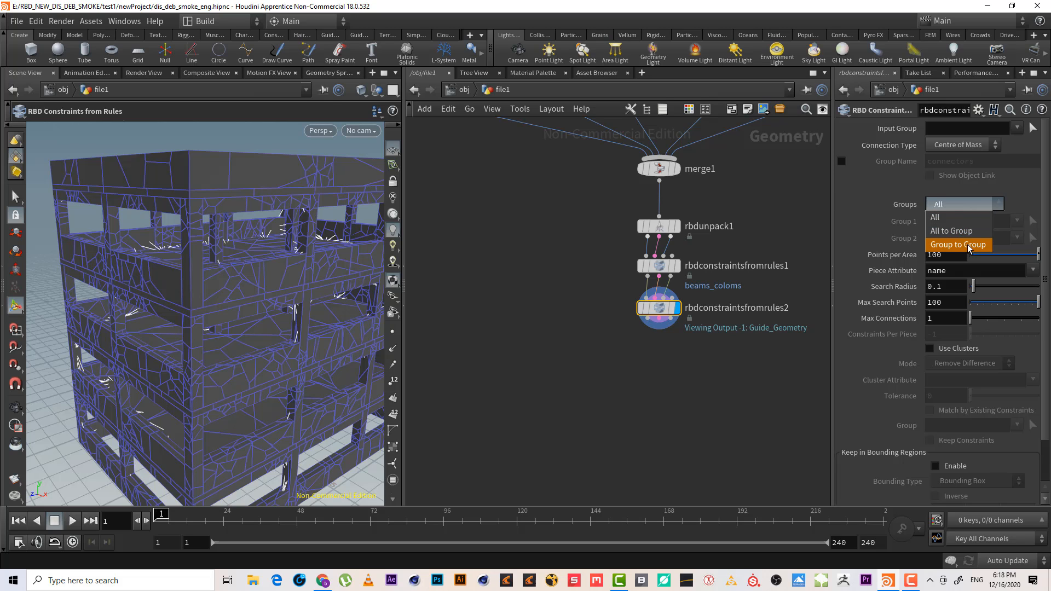
pyautogui.click(981, 250)
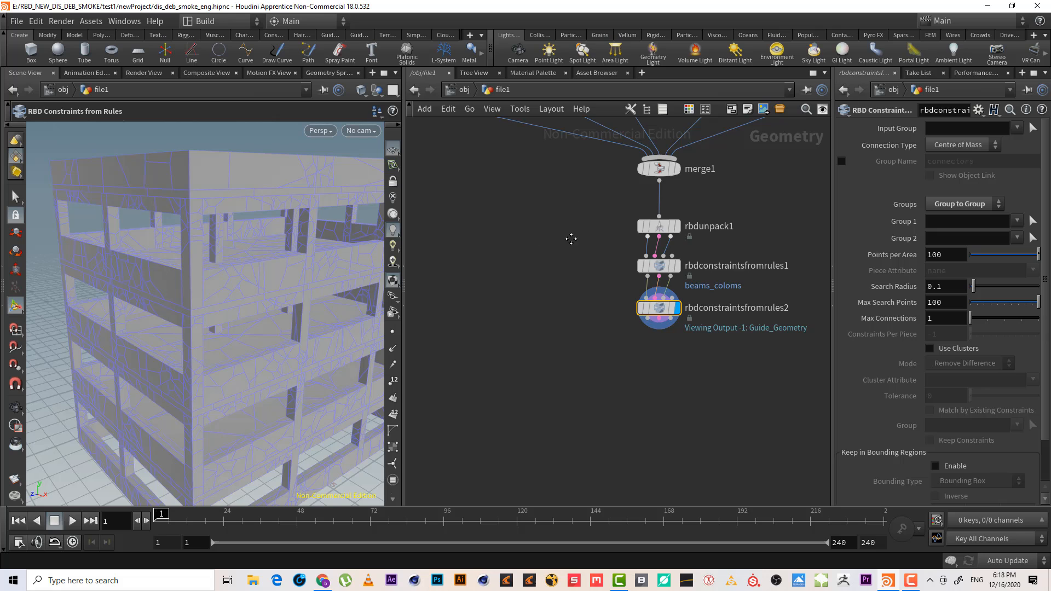
# Inspect the parapet and beams fracture nodes in the viewport, then reselect the second constraint node
pyautogui.moveTo(570, 237); pyautogui.dragTo(594, 314, button='middle')
pyautogui.click(620, 181)
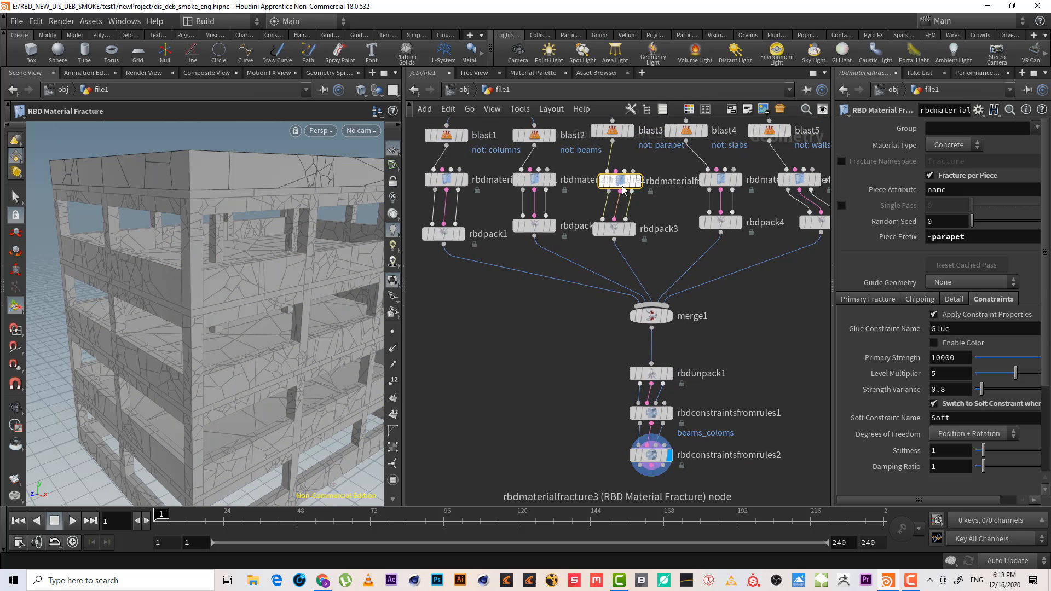
pyautogui.moveTo(272, 194)
pyautogui.mouseDown()
pyautogui.moveTo(277, 206)
pyautogui.moveTo(276, 176)
pyautogui.mouseUp()
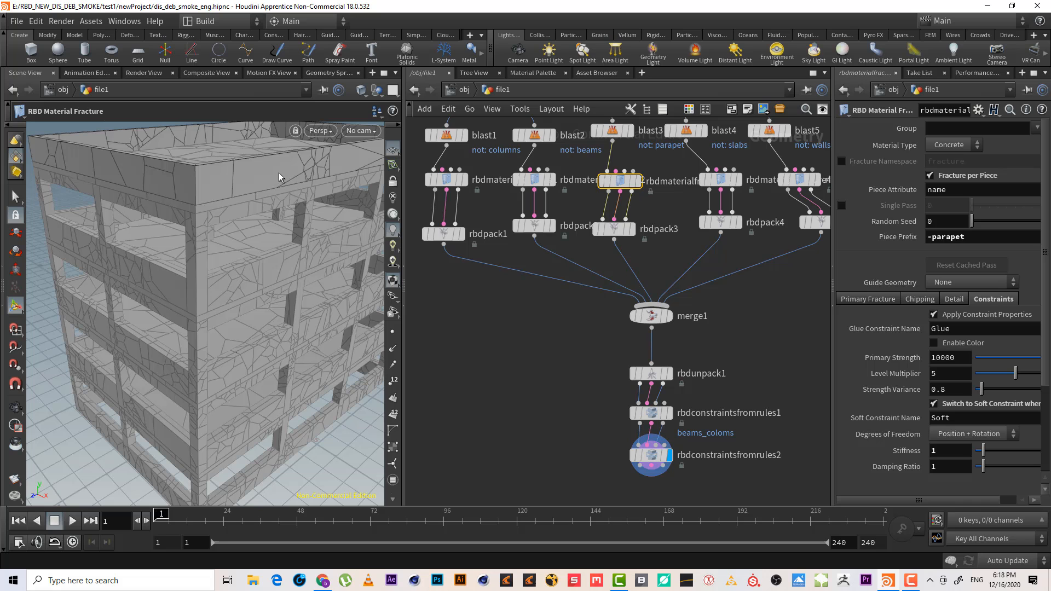
pyautogui.click(551, 180)
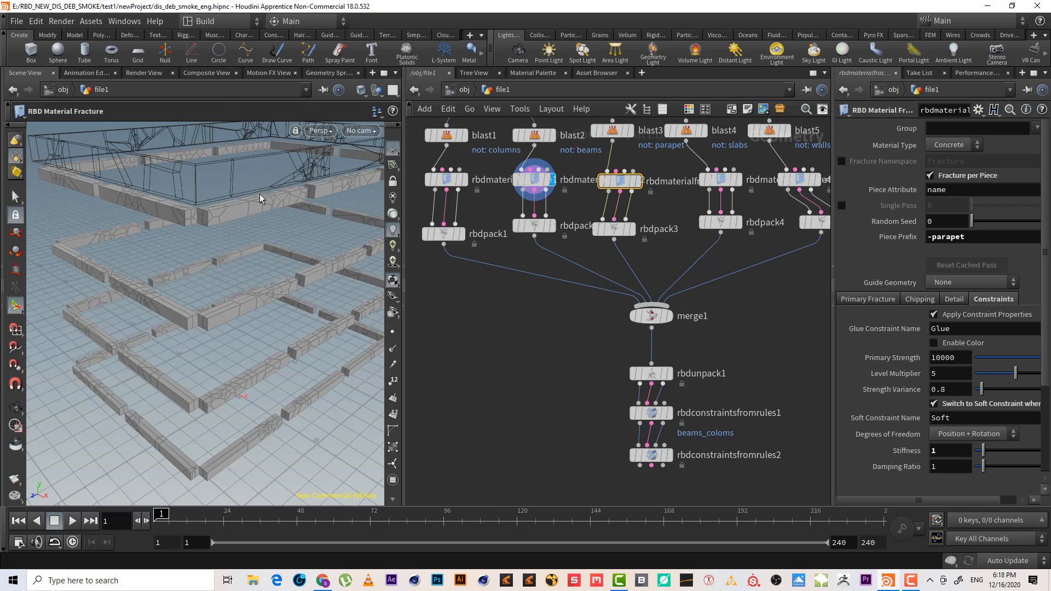
pyautogui.keyDown('alt'); pyautogui.moveTo(260, 194); pyautogui.dragTo(246, 164); pyautogui.keyUp('alt')
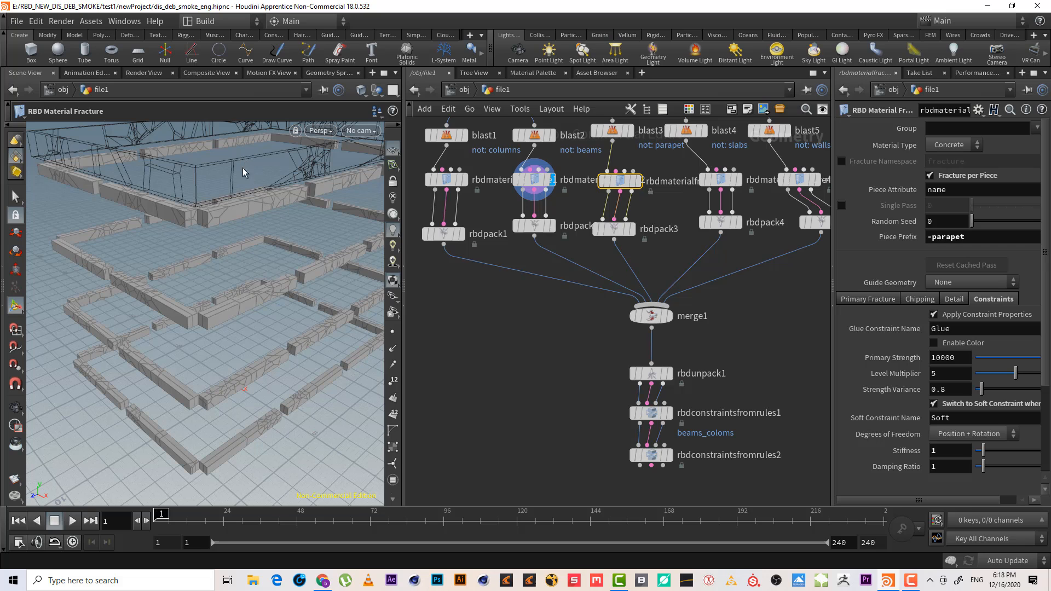
pyautogui.moveTo(735, 322); pyautogui.dragTo(700, 249, button='middle')
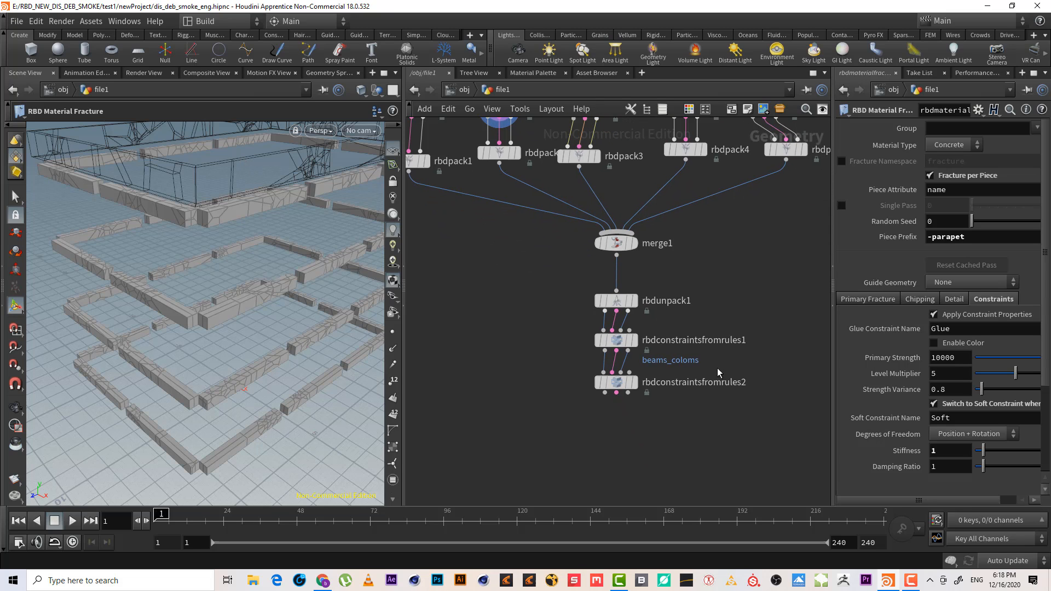
pyautogui.click(616, 382)
pyautogui.moveTo(544, 297); pyautogui.dragTo(544, 361, button='middle')
pyautogui.click(500, 171)
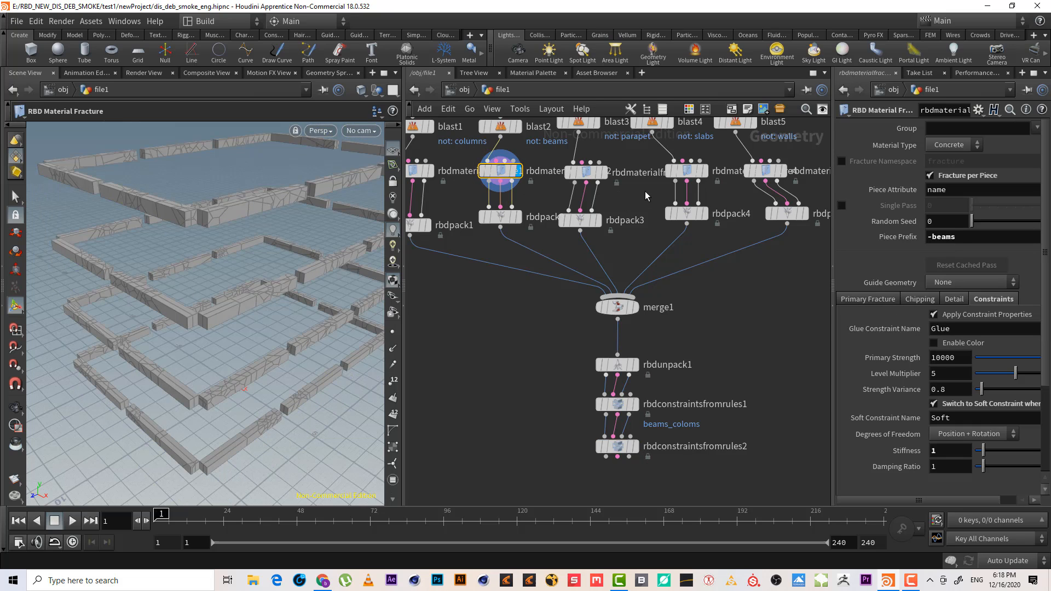
pyautogui.click(584, 172)
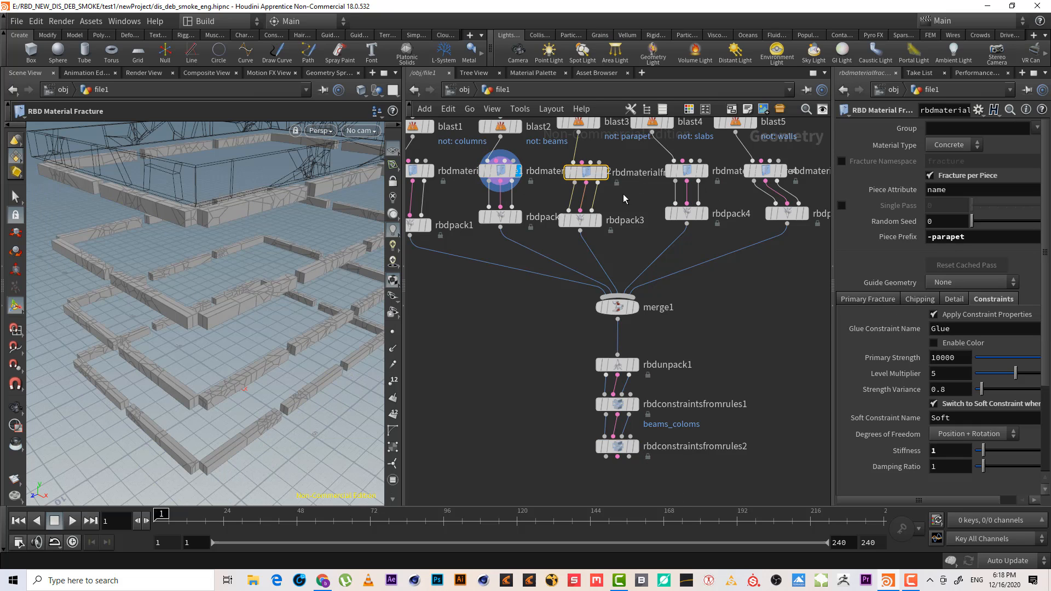
pyautogui.moveTo(638, 196); pyautogui.dragTo(608, 231, button='middle')
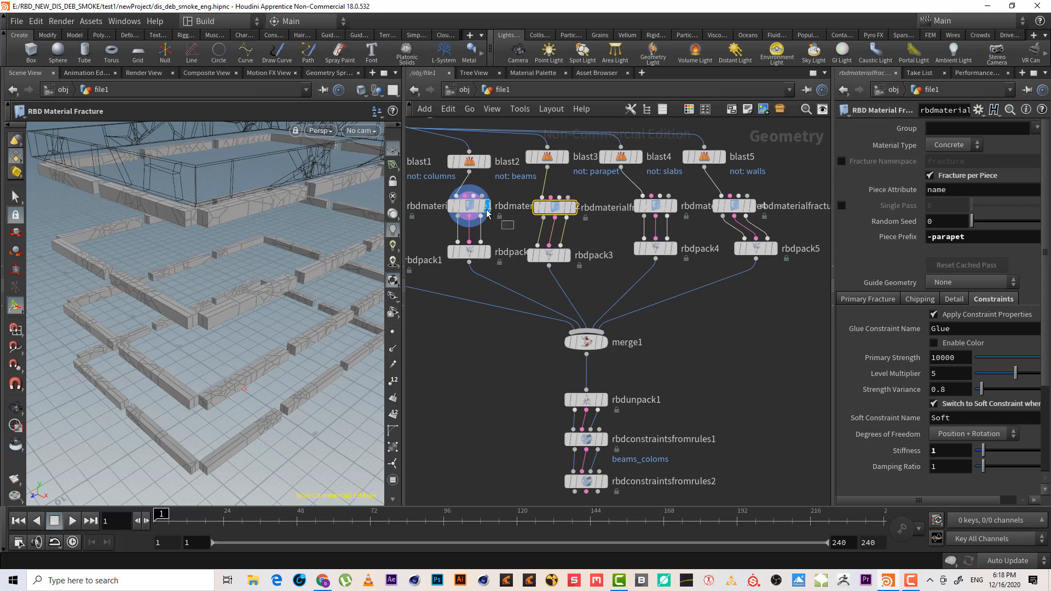
pyautogui.click(488, 214)
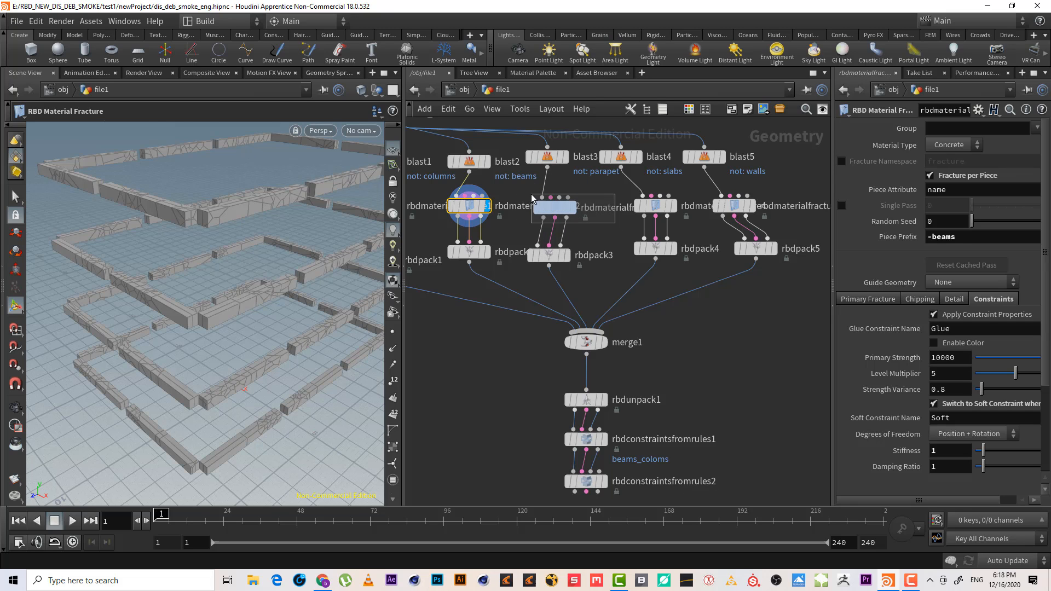
pyautogui.moveTo(534, 198); pyautogui.dragTo(533, 198)
pyautogui.moveTo(739, 448); pyautogui.dragTo(733, 412, button='middle')
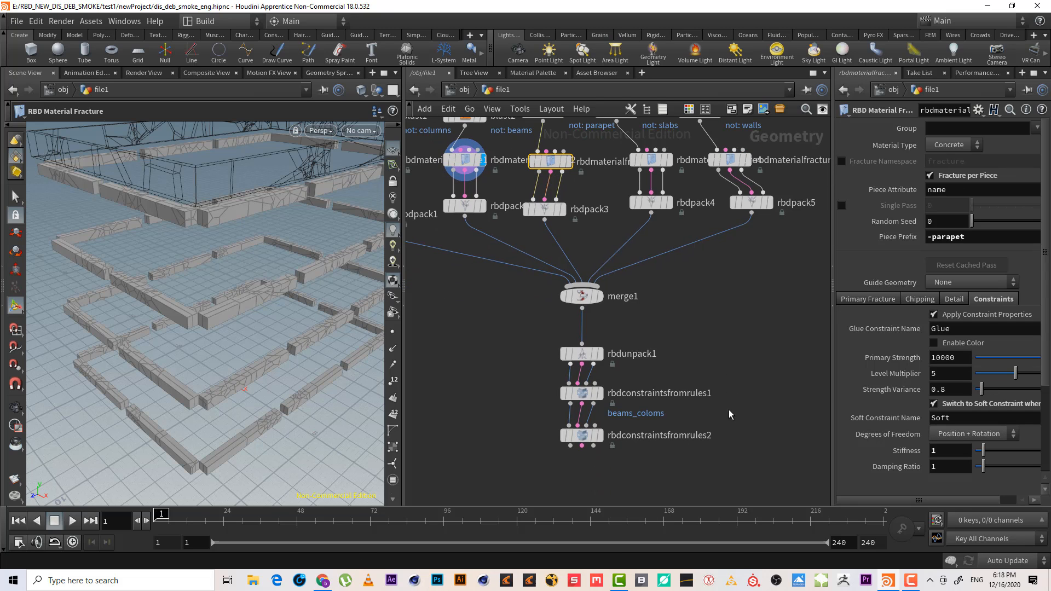
pyautogui.click(675, 446)
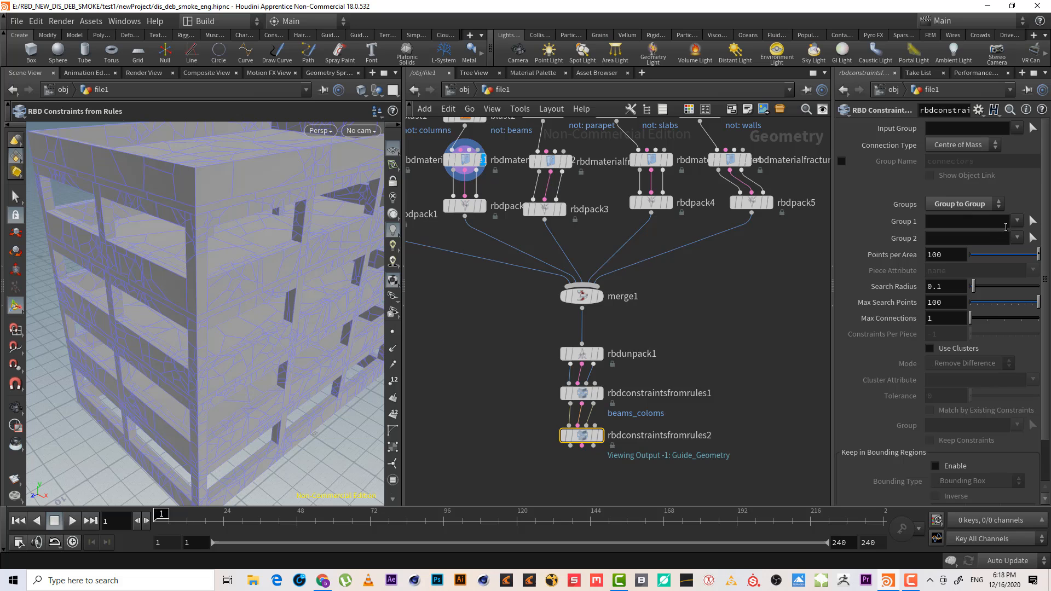
# Set the second constraint node's Group 1 to parapet and Group 2 to beams
pyautogui.click(1018, 221)
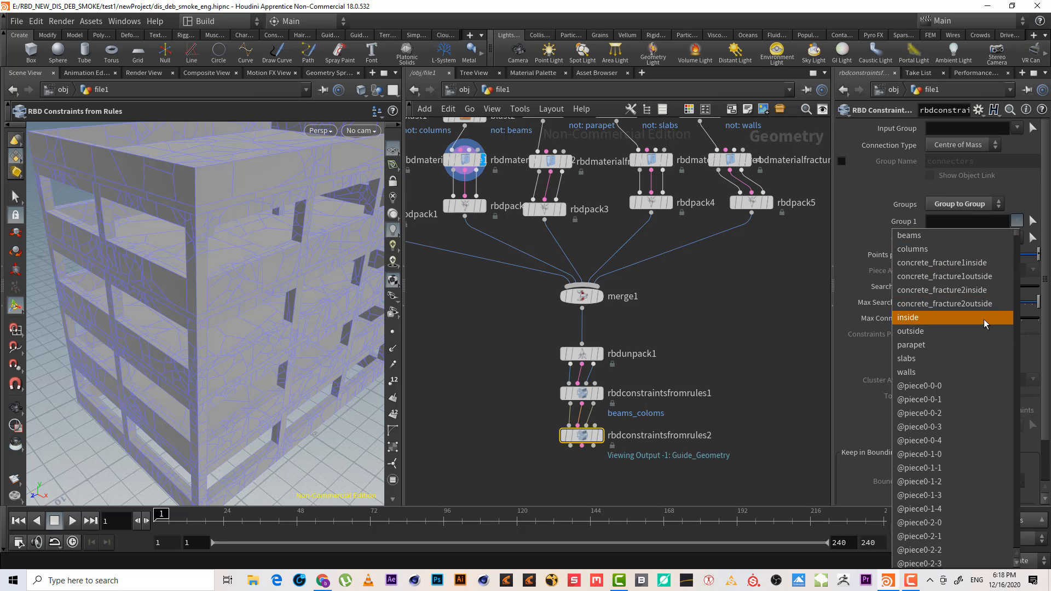
pyautogui.click(980, 345)
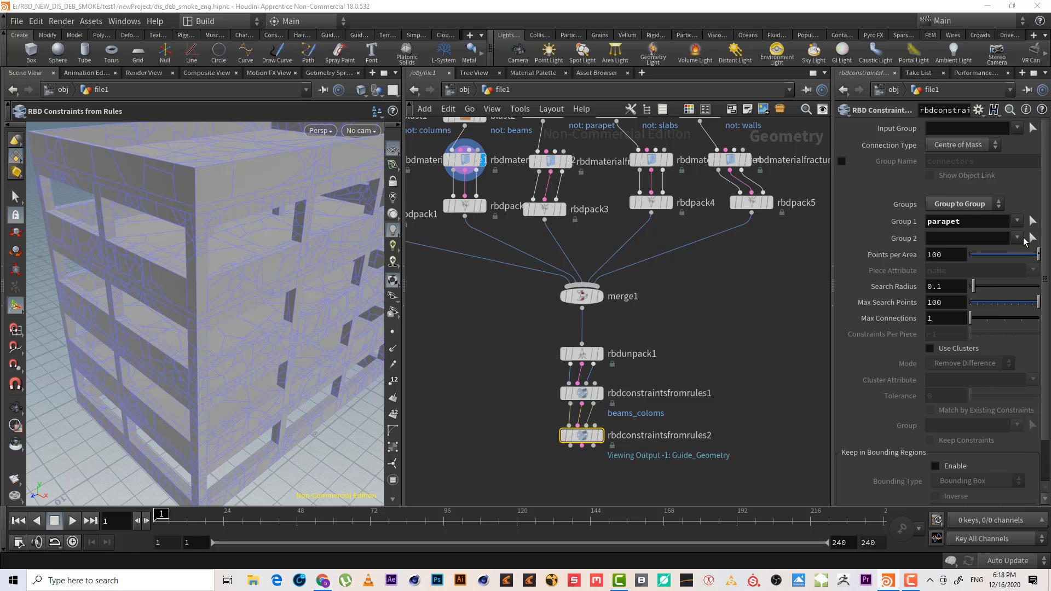
pyautogui.click(1018, 237)
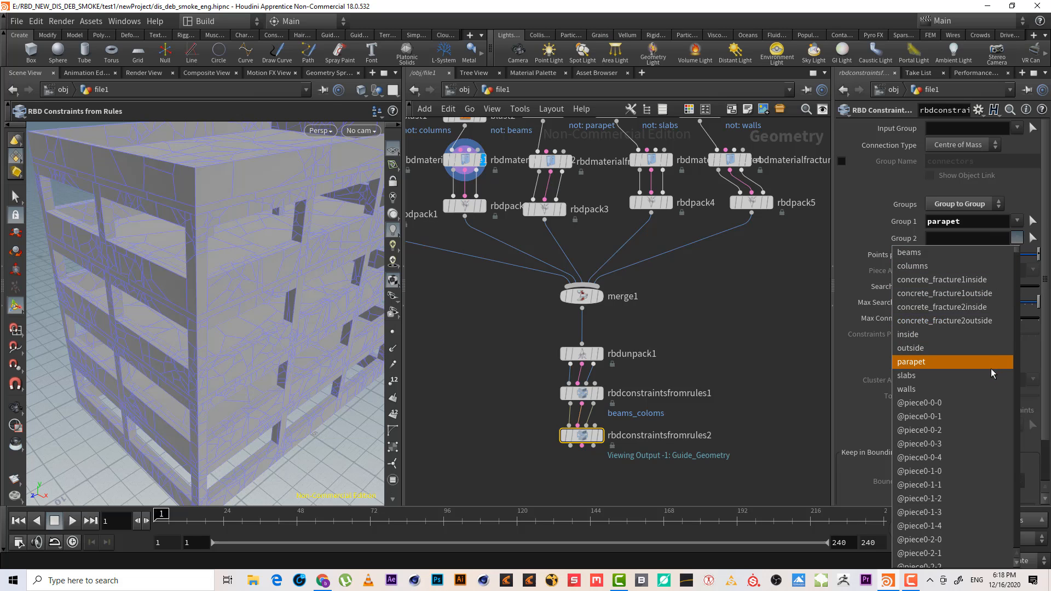
pyautogui.click(978, 253)
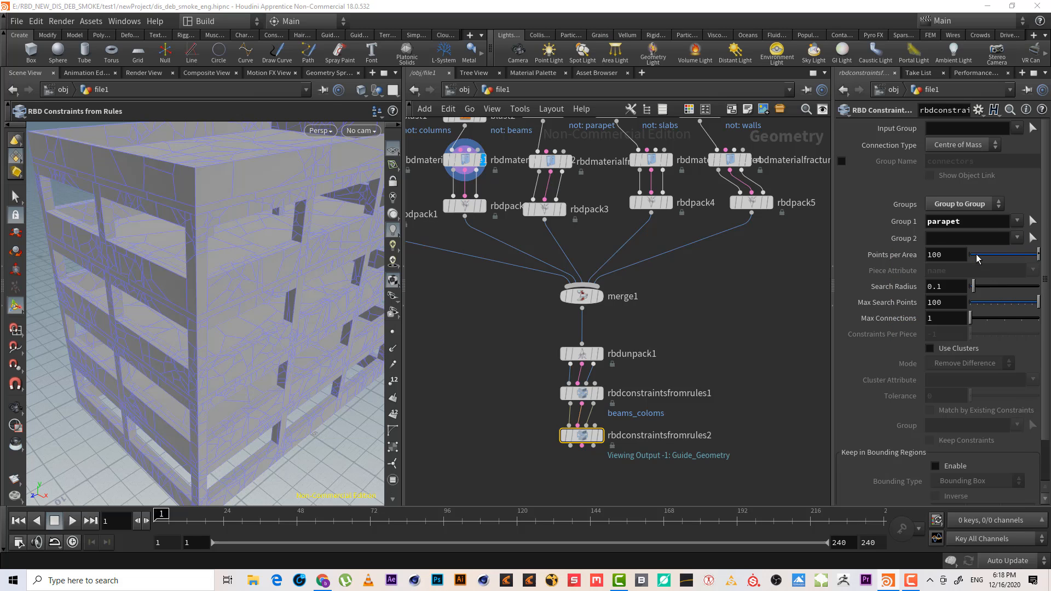
# Review the Connection Type and Input Group options on the second constraint node without changing them
pyautogui.click(601, 436)
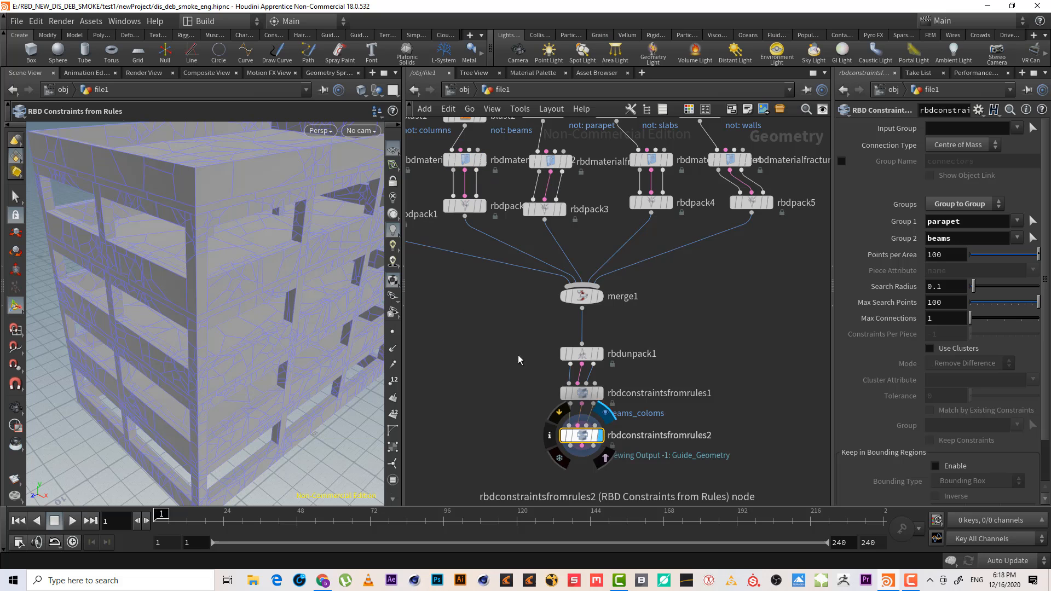
pyautogui.keyDown('alt'); pyautogui.moveTo(206, 228); pyautogui.dragTo(186, 191); pyautogui.keyUp('alt')
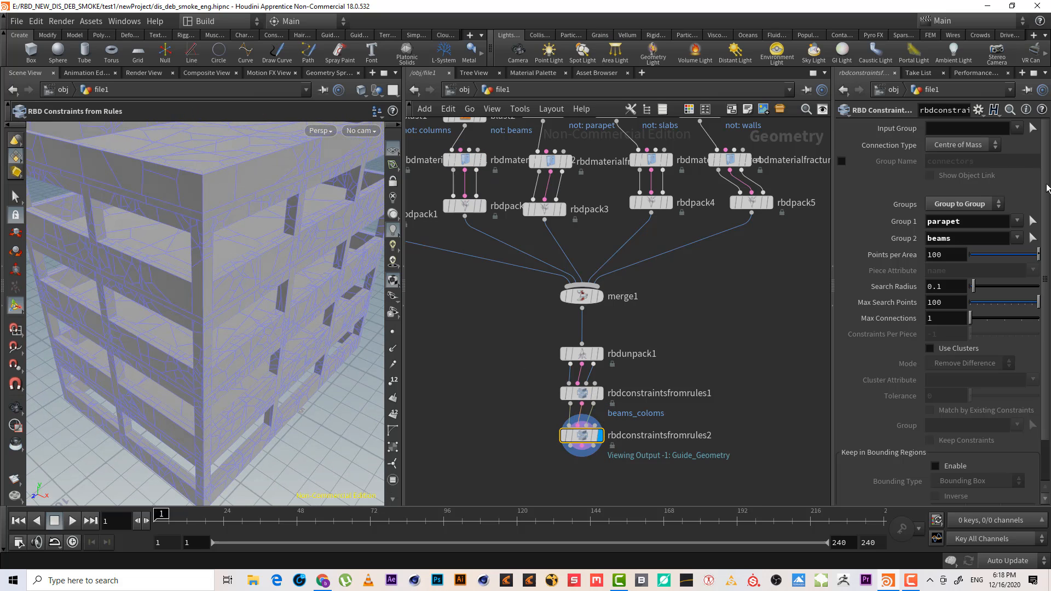
pyautogui.click(967, 146)
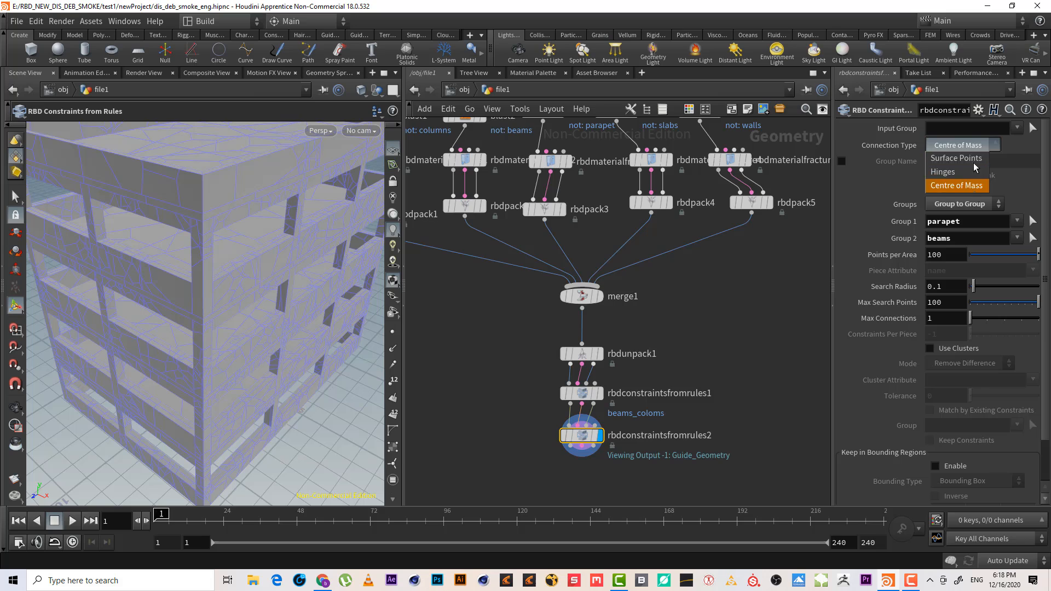
pyautogui.click(781, 293)
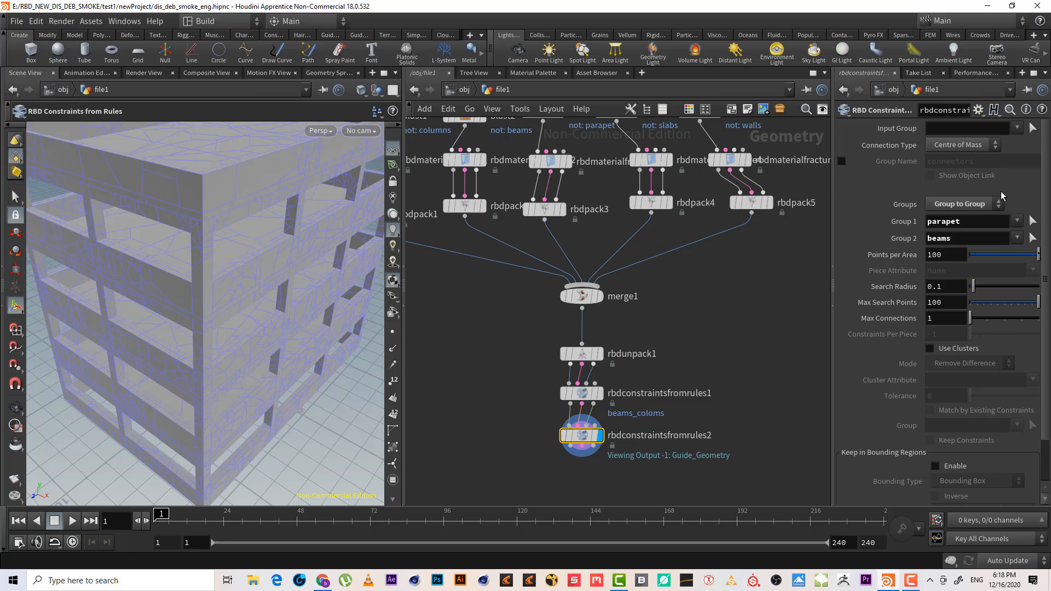
pyautogui.click(1017, 129)
pyautogui.click(1017, 129)
# Compare the two constraint nodes and inspect the beams and parapet fracture nodes in the viewport
pyautogui.moveTo(666, 296); pyautogui.dragTo(705, 270, button='middle')
pyautogui.click(621, 368)
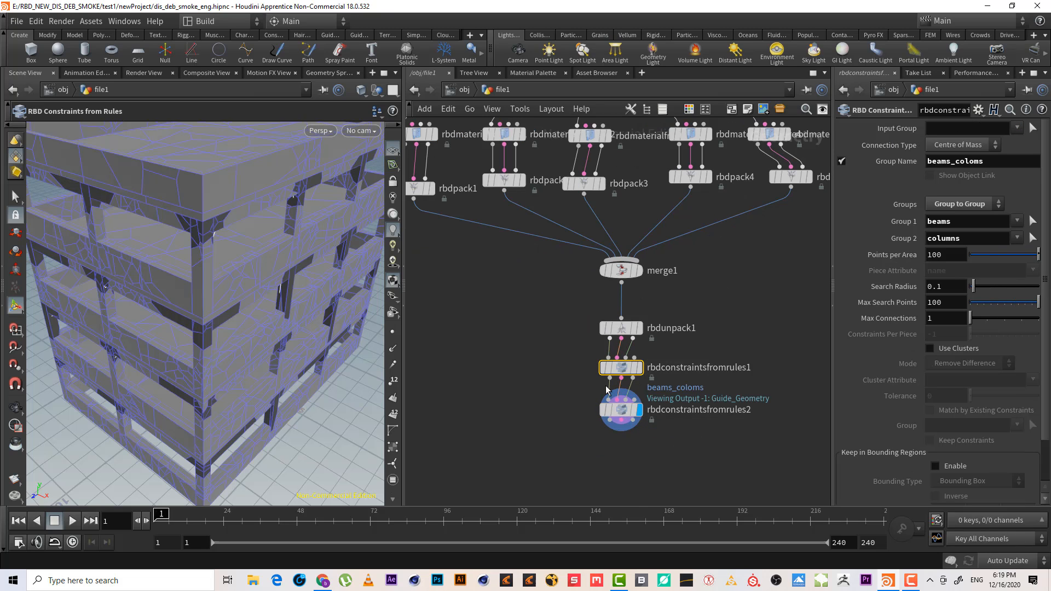
pyautogui.click(622, 410)
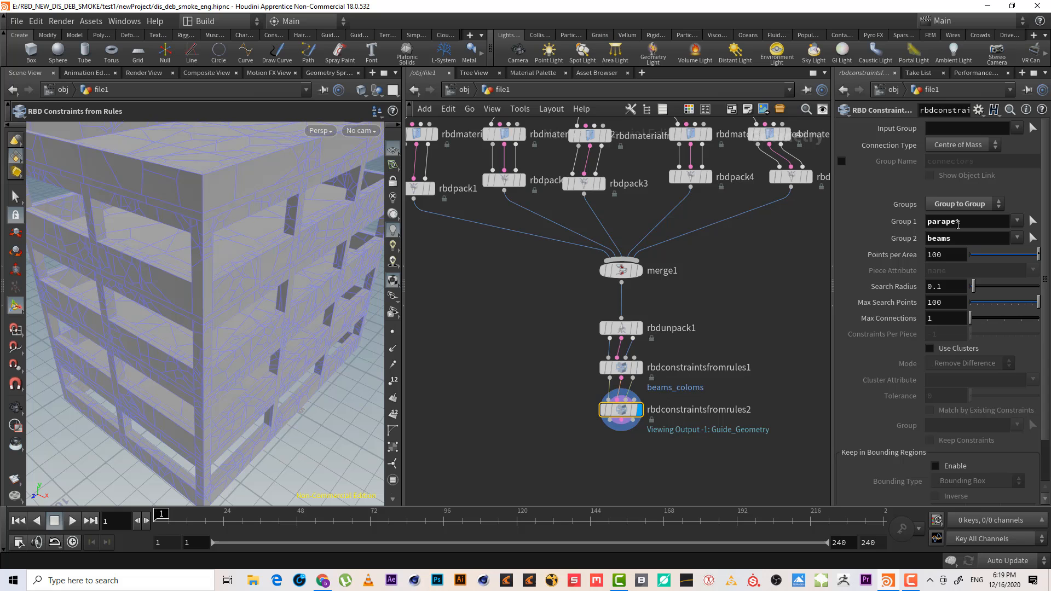
pyautogui.keyDown('alt'); pyautogui.moveTo(294, 299); pyautogui.dragTo(251, 212); pyautogui.keyUp('alt')
pyautogui.keyDown('alt'); pyautogui.moveTo(226, 190); pyautogui.dragTo(272, 219, button='right'); pyautogui.keyUp('alt')
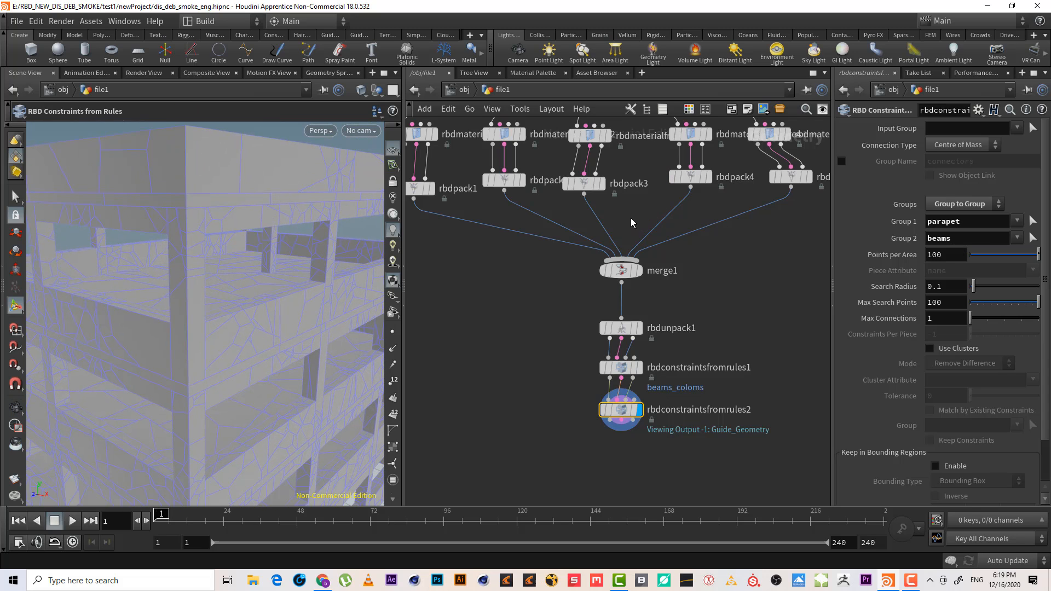
pyautogui.moveTo(602, 228); pyautogui.dragTo(607, 255, button='middle')
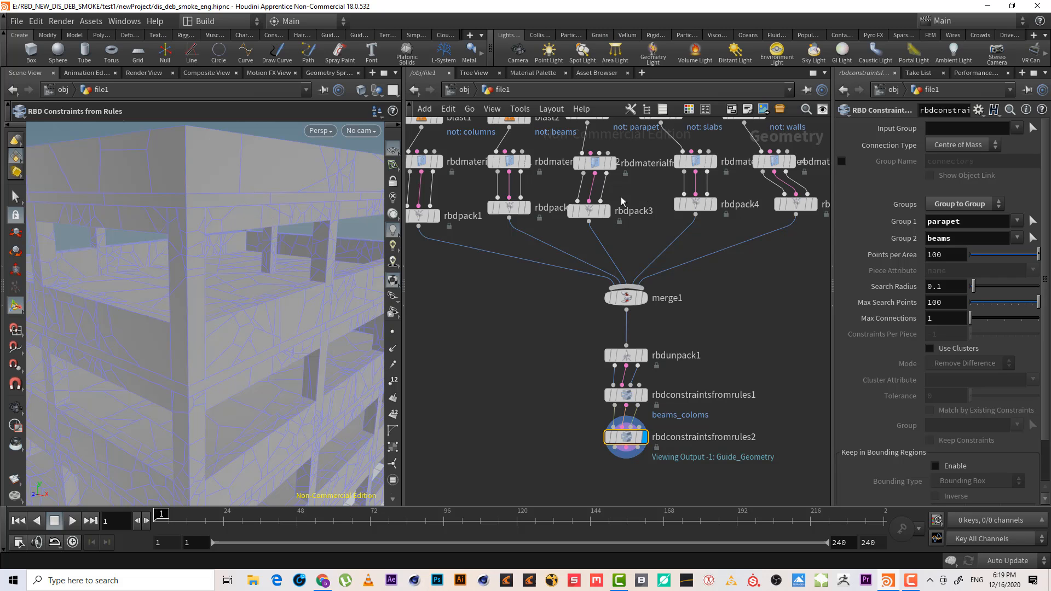
pyautogui.moveTo(620, 197); pyautogui.dragTo(624, 238, button='middle')
pyautogui.moveTo(564, 221); pyautogui.dragTo(621, 207)
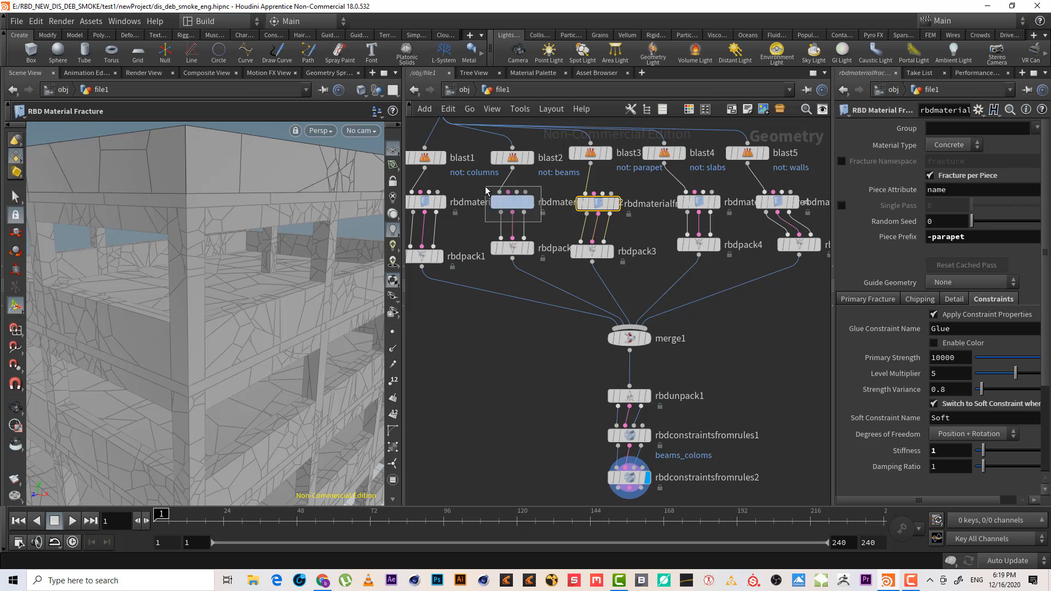
pyautogui.click(512, 202)
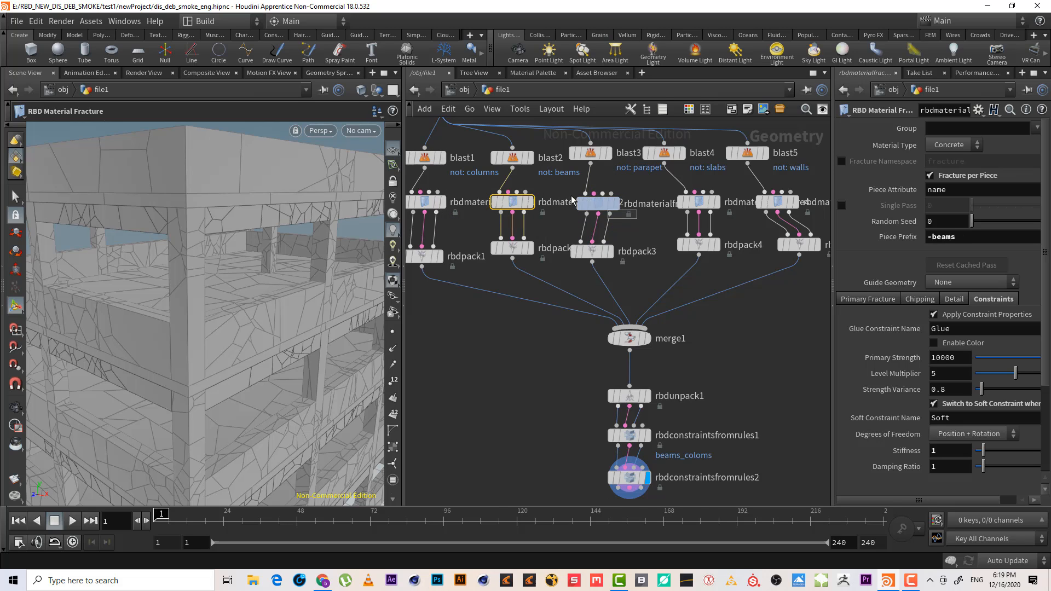
pyautogui.click(598, 203)
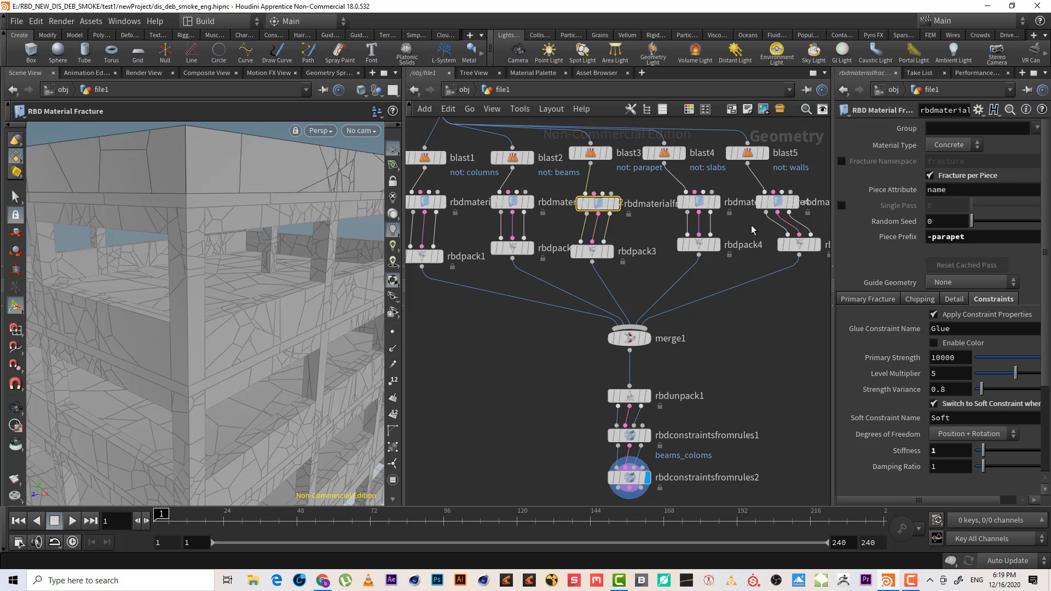
# Change the second constraint node's Group 2 from the list to slabs, keeping Group 1 as parapet
pyautogui.click(699, 202)
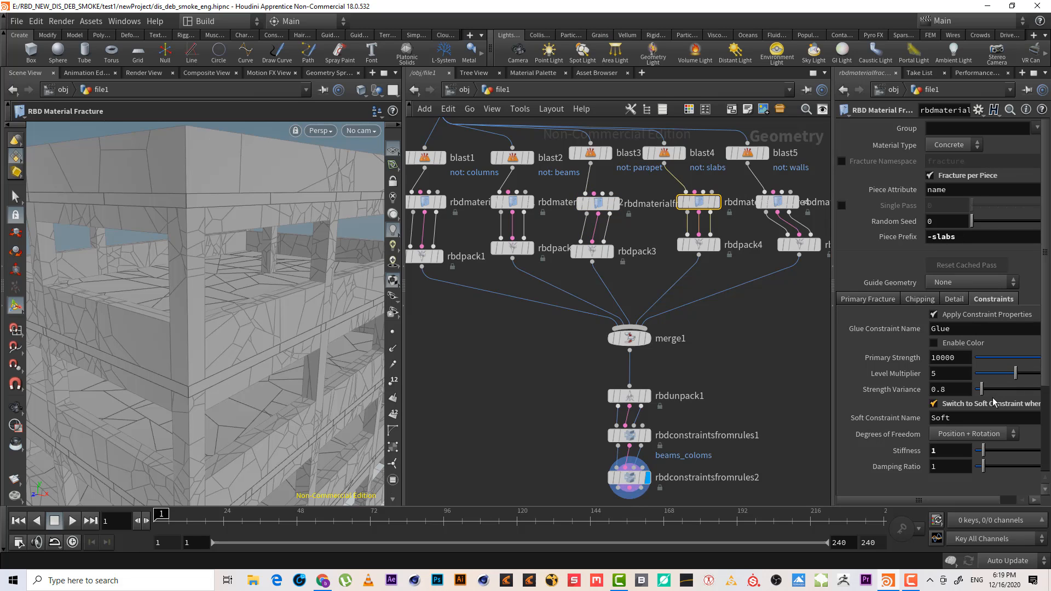
pyautogui.moveTo(726, 469); pyautogui.dragTo(710, 381, button='middle')
pyautogui.click(612, 389)
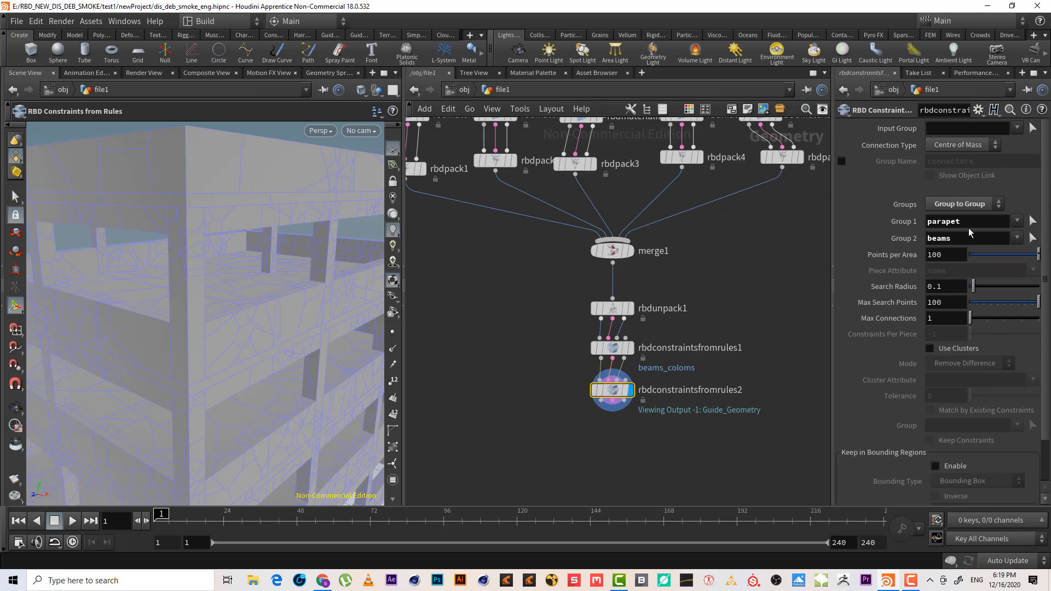
pyautogui.moveTo(965, 239); pyautogui.dragTo(827, 212)
pyautogui.press('BackSpace')
pyautogui.click(1016, 240)
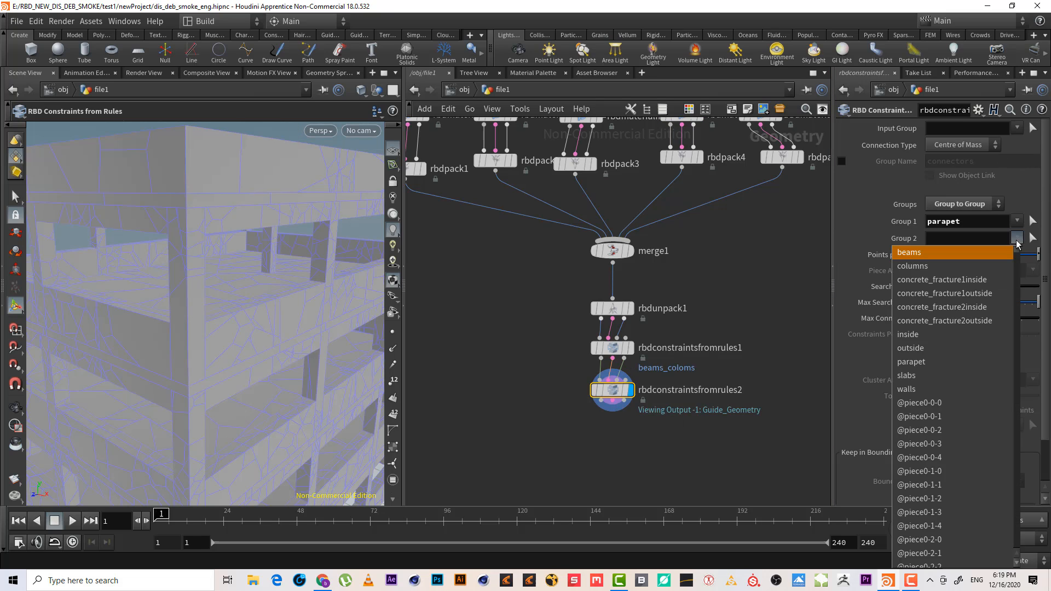
pyautogui.click(959, 375)
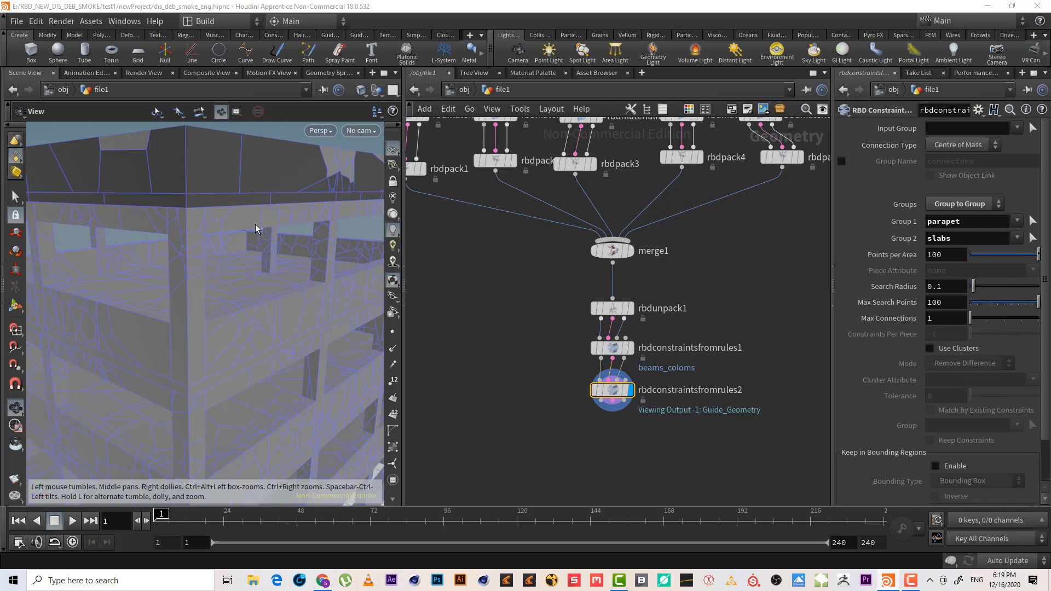
# Enable the Group Name on the second constraint node and name the constraint group parapet_slabs
pyautogui.moveTo(255, 229); pyautogui.dragTo(243, 189)
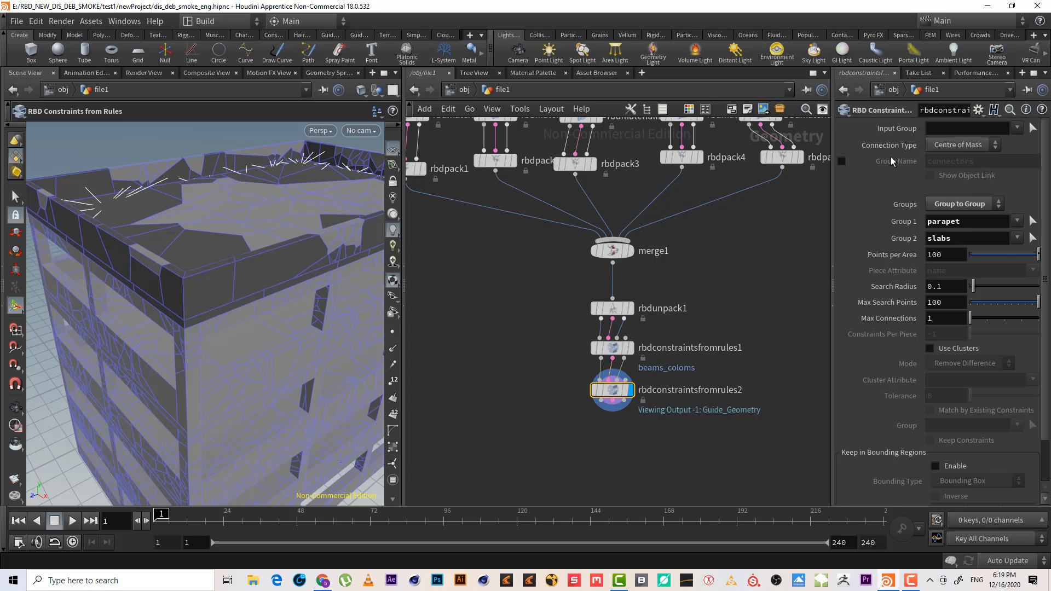
pyautogui.click(841, 161)
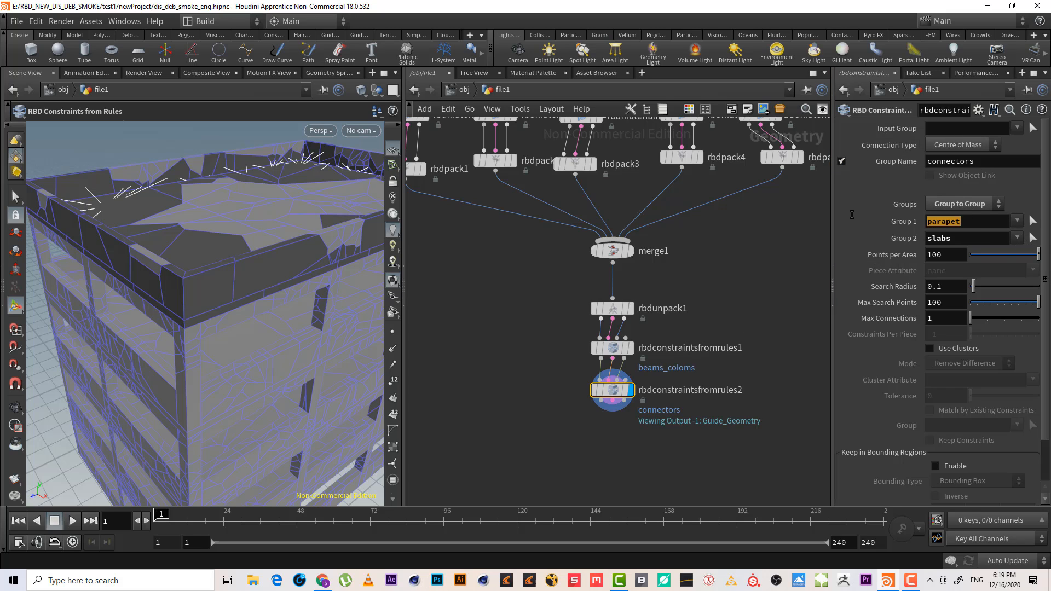
pyautogui.hotkey('ctrl', 'c')
pyautogui.doubleClick(950, 161)
pyautogui.hotkey('ctrl', 'v')
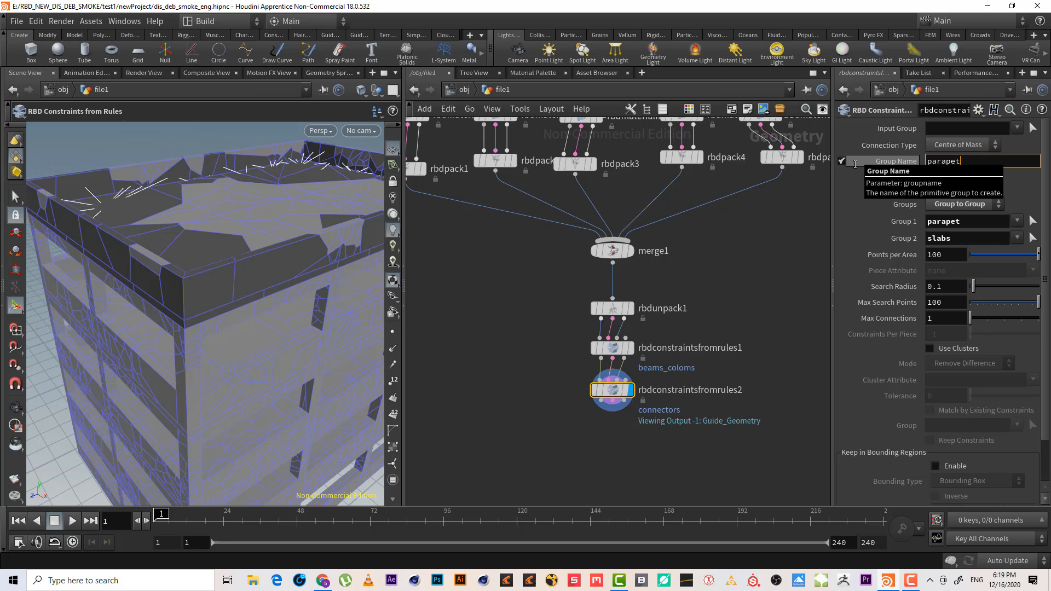
pyautogui.write('_')
pyautogui.press('Tab')
pyautogui.press('Tab')
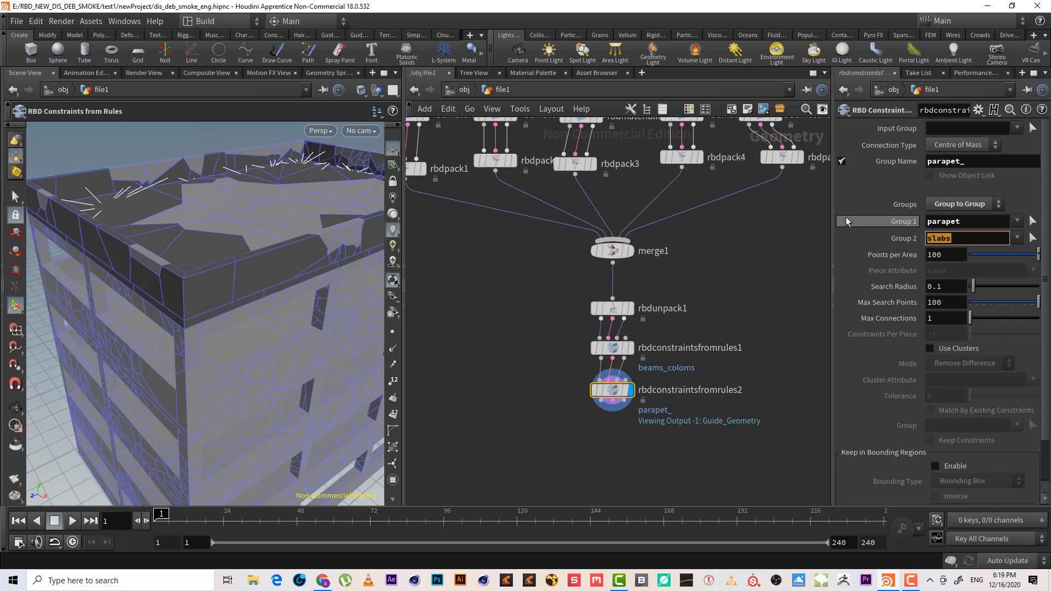
pyautogui.hotkey('ctrl', 'c')
pyautogui.click(980, 159)
pyautogui.hotkey('ctrl', 'v')
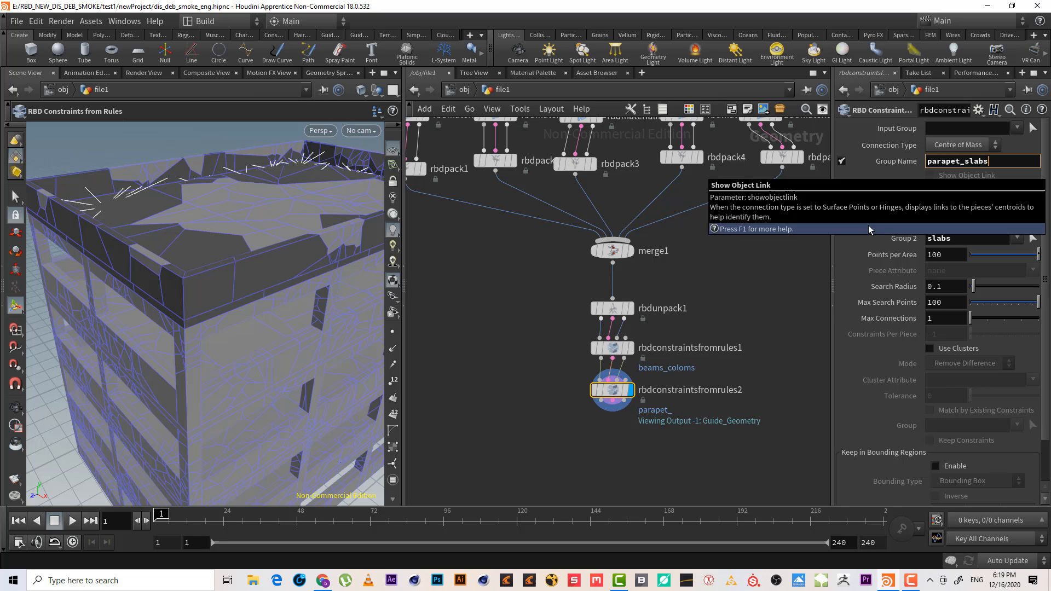
pyautogui.click(699, 304)
# Add an RBD Constraint Properties node and connect it below the second constraint node
pyautogui.moveTo(649, 440); pyautogui.dragTo(652, 352, button='middle')
pyautogui.press('Escape')
pyautogui.moveTo(234, 296); pyautogui.dragTo(238, 275)
pyautogui.press('Return')
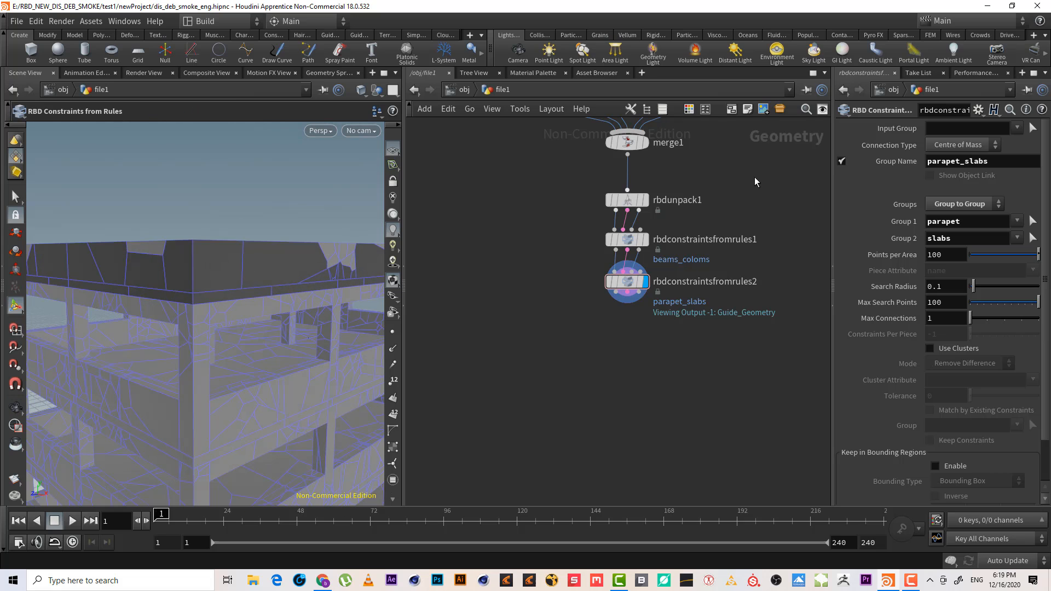
pyautogui.scroll(-5, 199, 285)
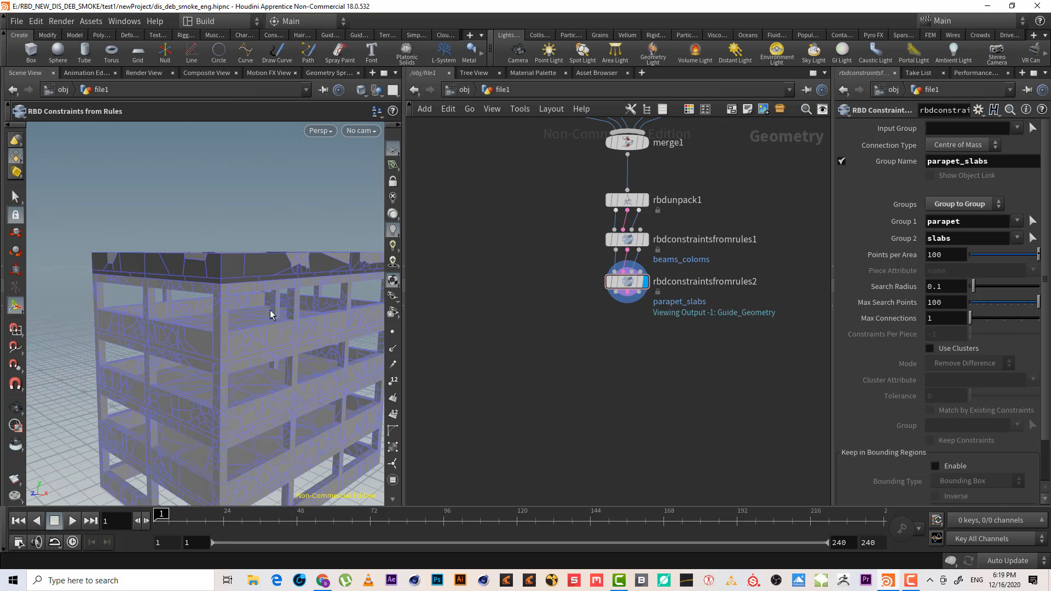
pyautogui.scroll(2, 621, 306)
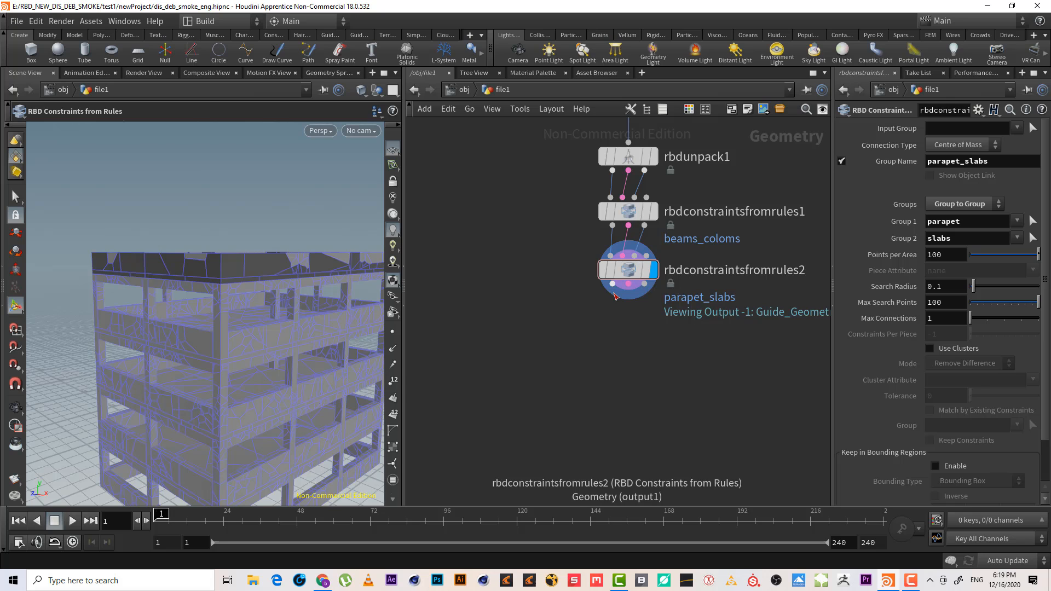
pyautogui.press('Tab')
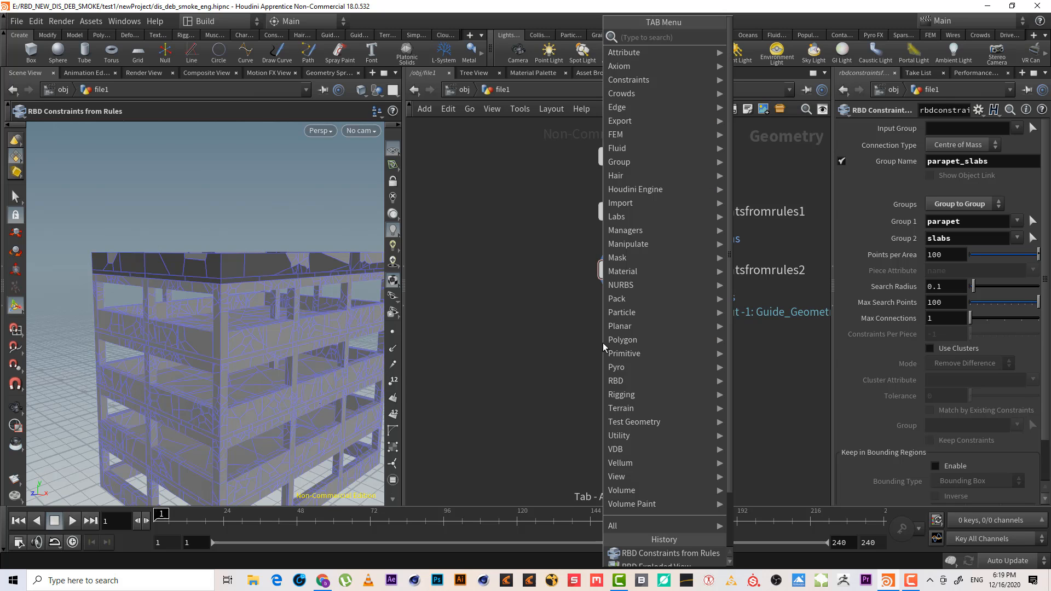
pyautogui.write('rbd c')
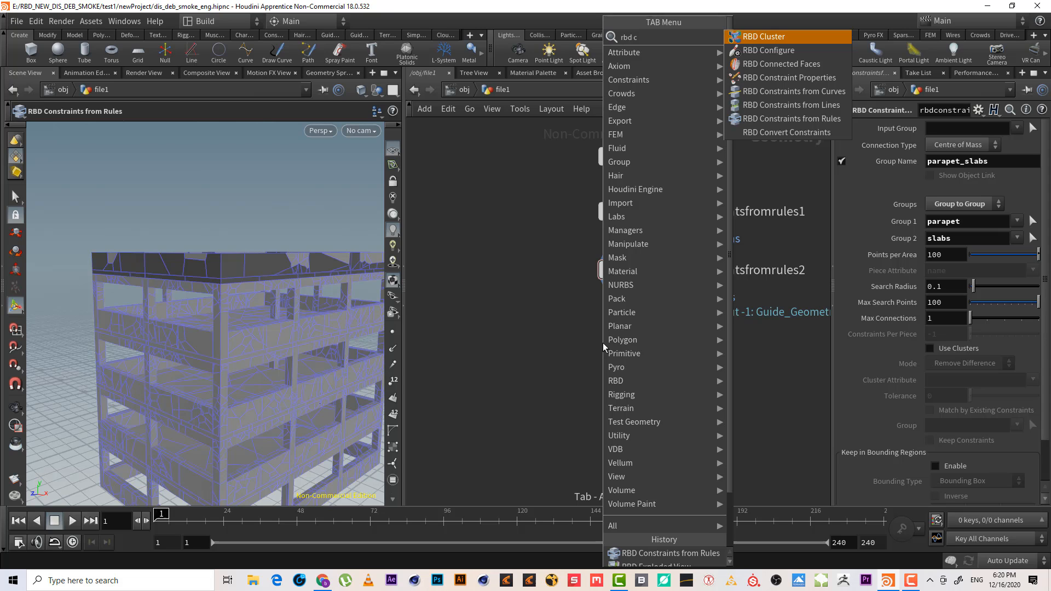
pyautogui.write(' p')
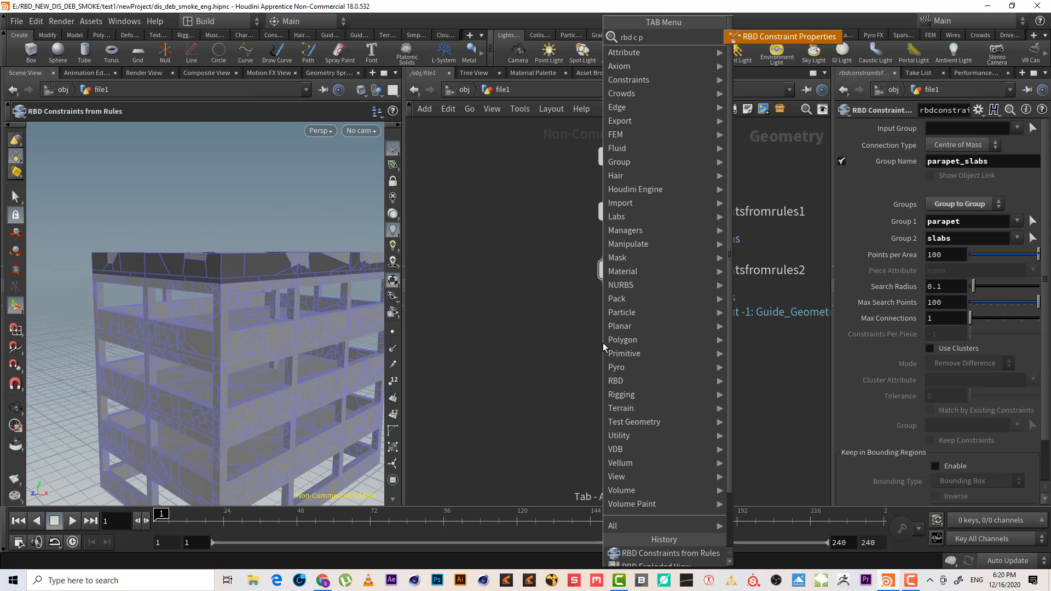
pyautogui.press('Return')
pyautogui.click(602, 343)
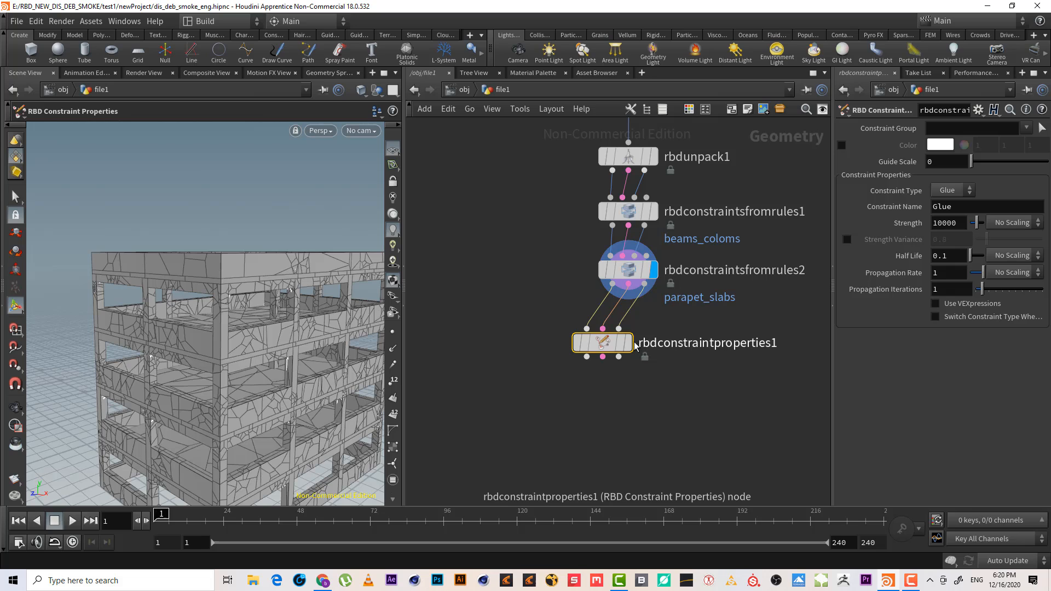
pyautogui.moveTo(605, 343); pyautogui.dragTo(631, 321)
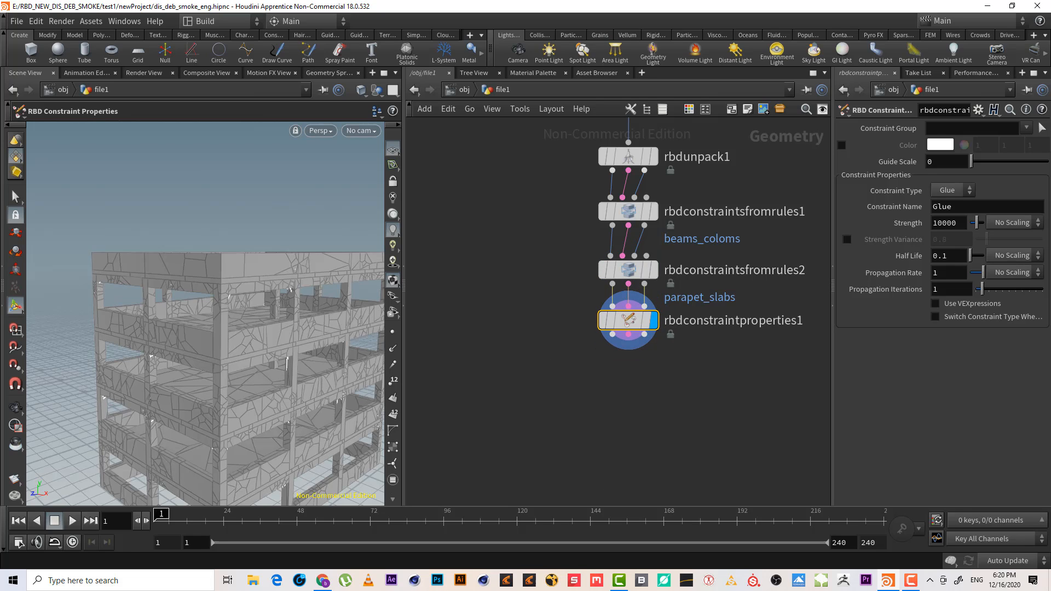
# Set the constraint properties node's Constraint Group to parapet_slabs and enable its colour, set to red
pyautogui.click(1026, 128)
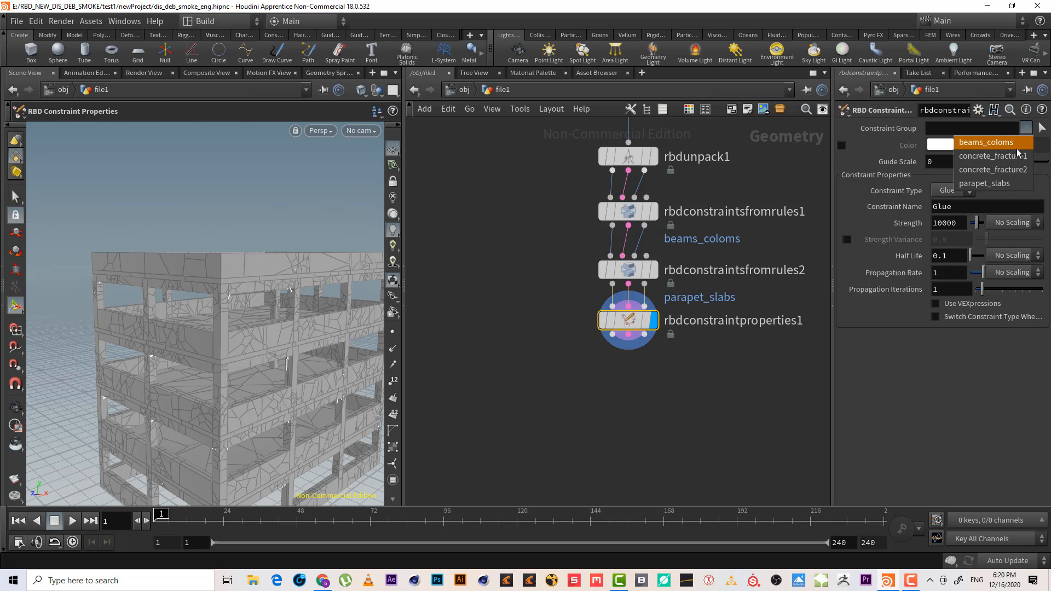
pyautogui.click(1002, 185)
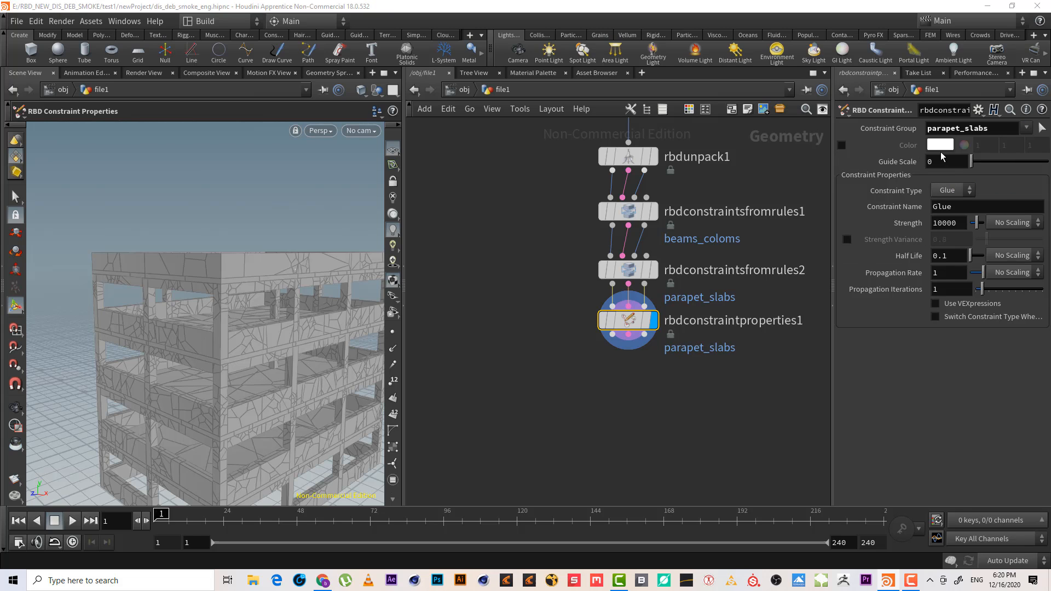
pyautogui.click(842, 145)
pyautogui.click(940, 145)
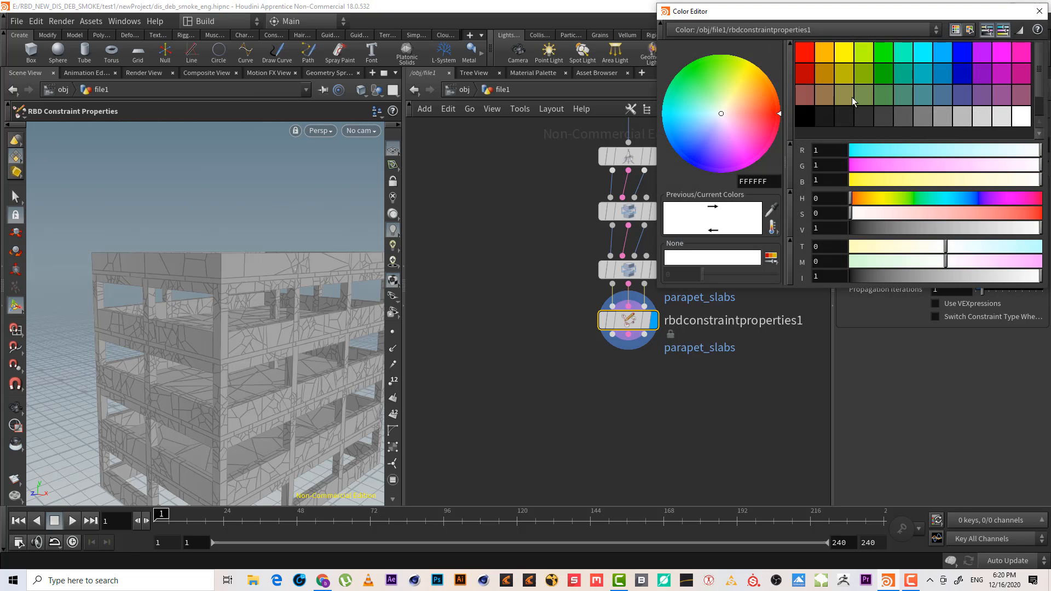
pyautogui.click(813, 57)
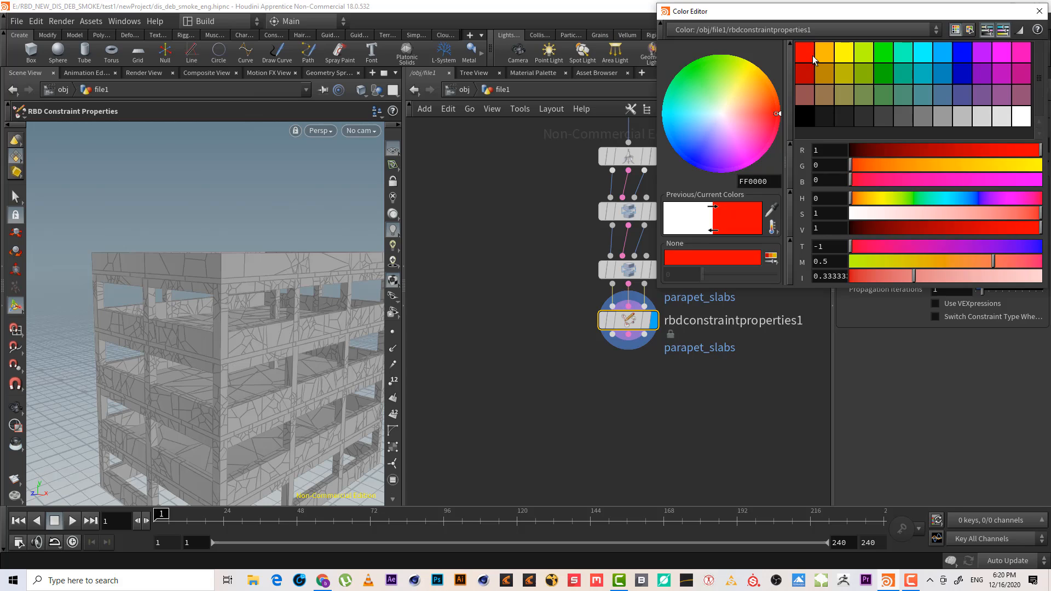
pyautogui.click(1039, 11)
# Switch the viewport to wireframe and enable switching the constraint type to Soft on the constraint properties node
pyautogui.hotkey('shift', 'w')
pyautogui.keyDown('alt'); pyautogui.moveTo(174, 306); pyautogui.dragTo(299, 261, button='right'); pyautogui.keyUp('alt')
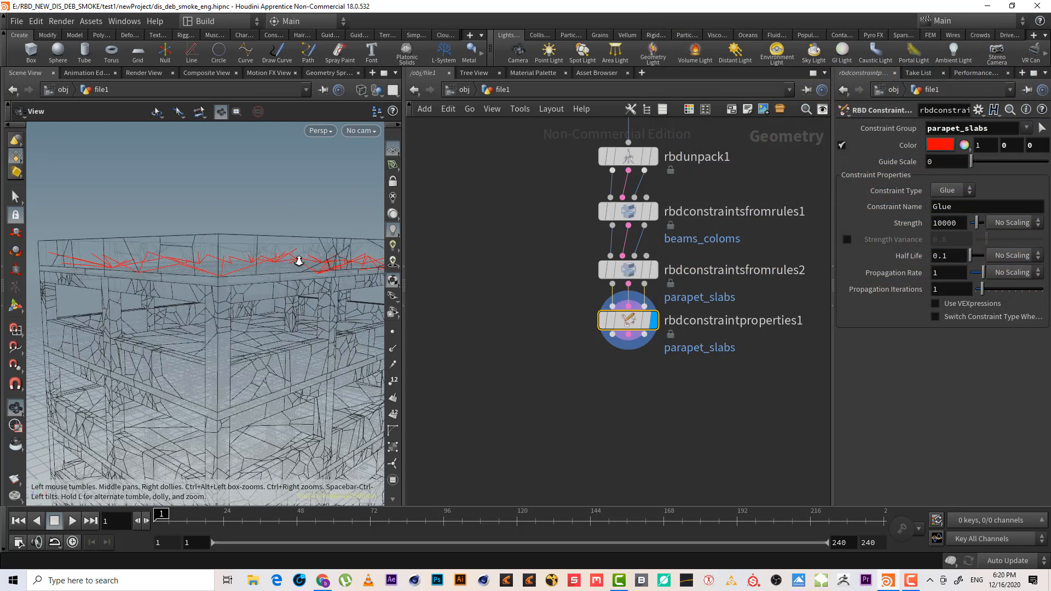
pyautogui.moveTo(299, 261); pyautogui.dragTo(298, 282)
pyautogui.press('Return')
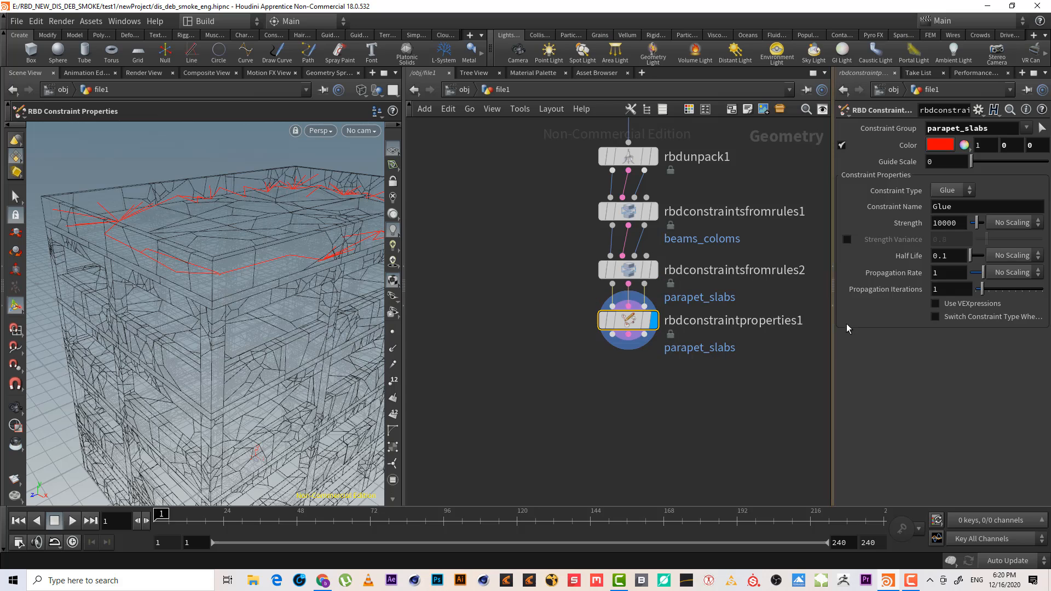
pyautogui.click(957, 320)
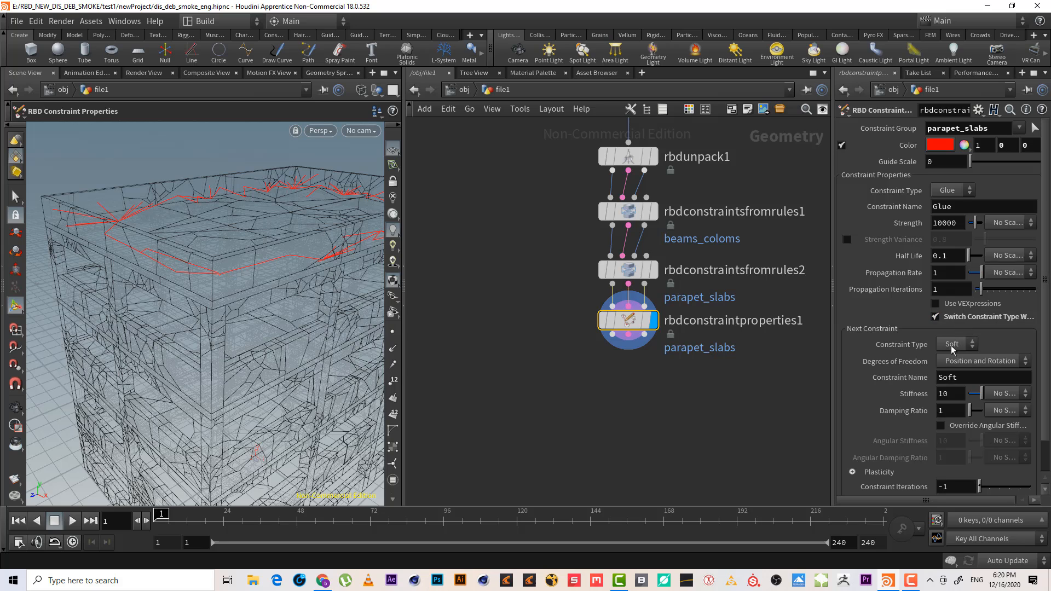
pyautogui.click(991, 323)
# Review the network and the columns fracture node's constraint settings
pyautogui.moveTo(641, 418); pyautogui.dragTo(642, 475, button='middle')
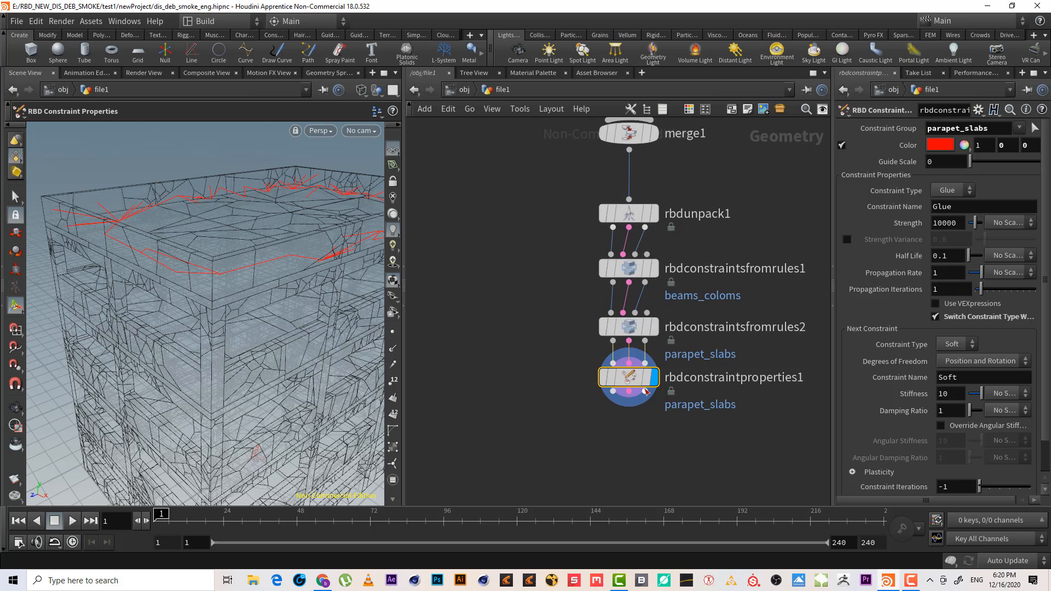
pyautogui.moveTo(761, 187); pyautogui.dragTo(743, 251, button='middle')
pyautogui.scroll(-3, 744, 349)
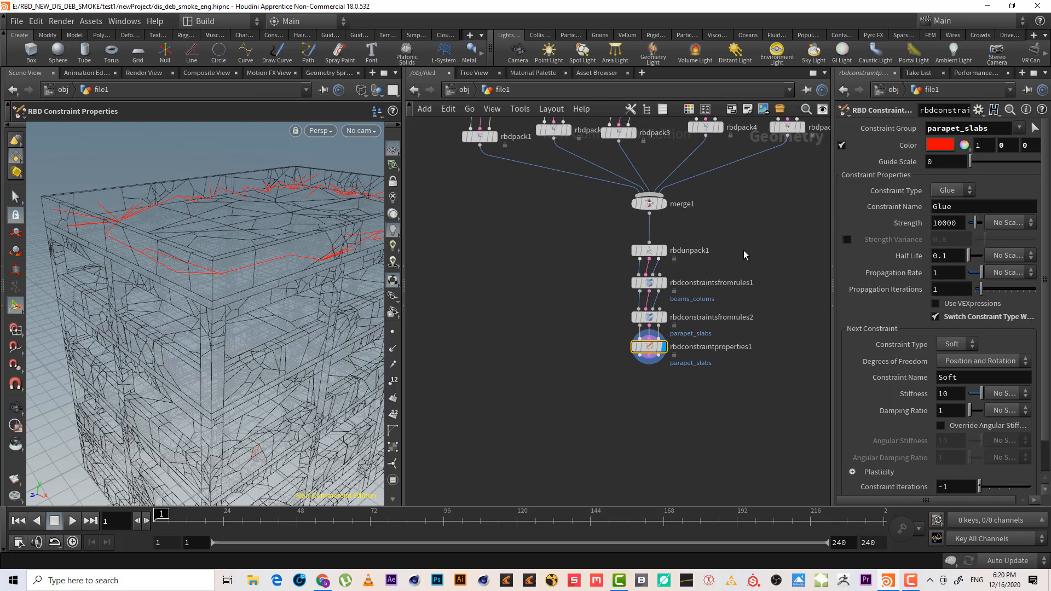
pyautogui.scroll(3, 743, 250)
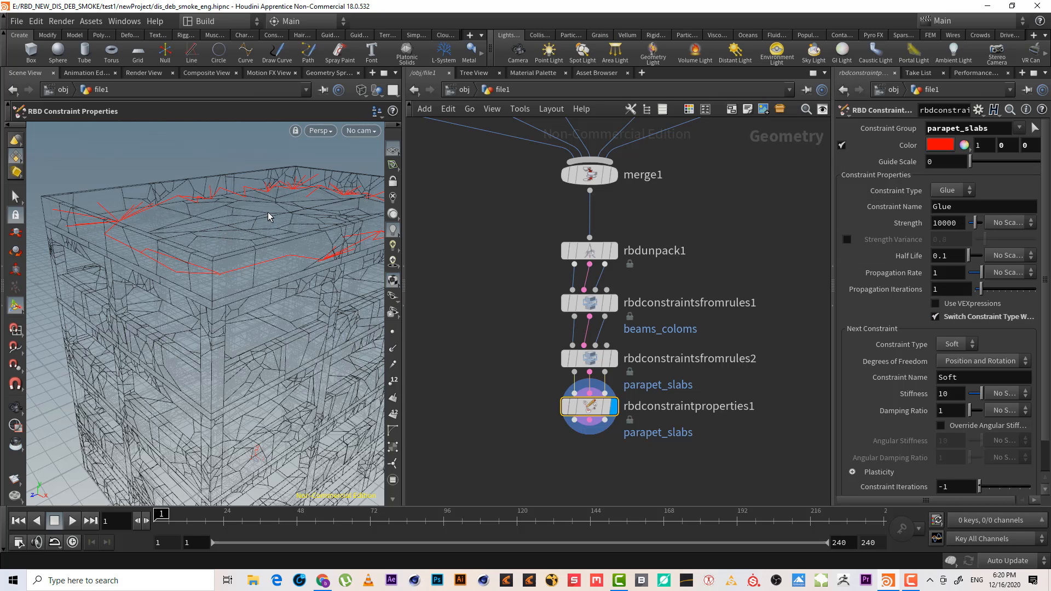
pyautogui.keyDown('alt'); pyautogui.moveTo(277, 214); pyautogui.dragTo(285, 254); pyautogui.keyUp('alt')
pyautogui.moveTo(742, 219); pyautogui.dragTo(763, 371, button='middle')
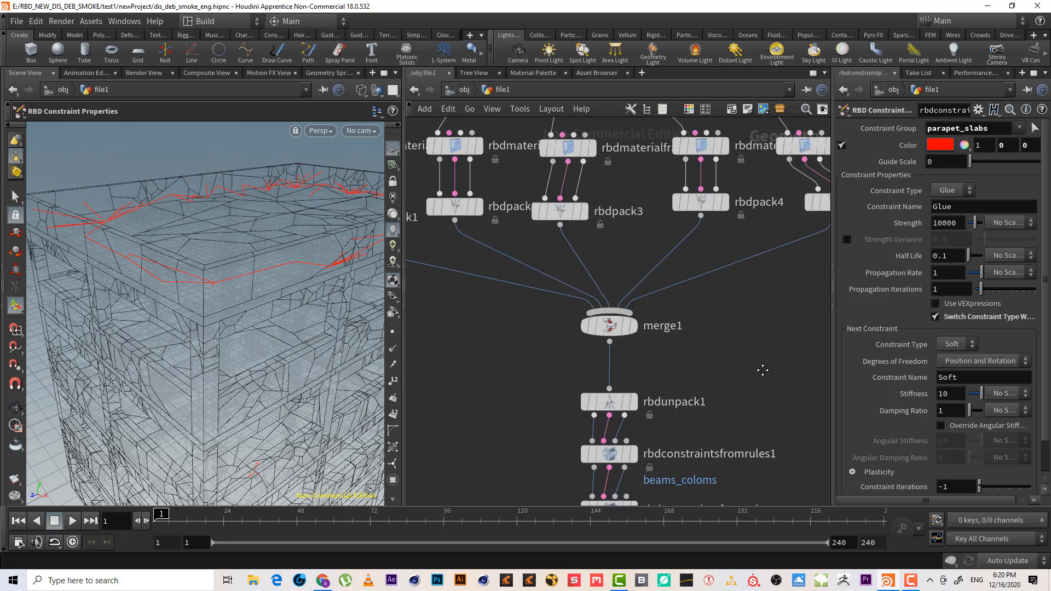
pyautogui.scroll(-4, 763, 371)
pyautogui.click(535, 228)
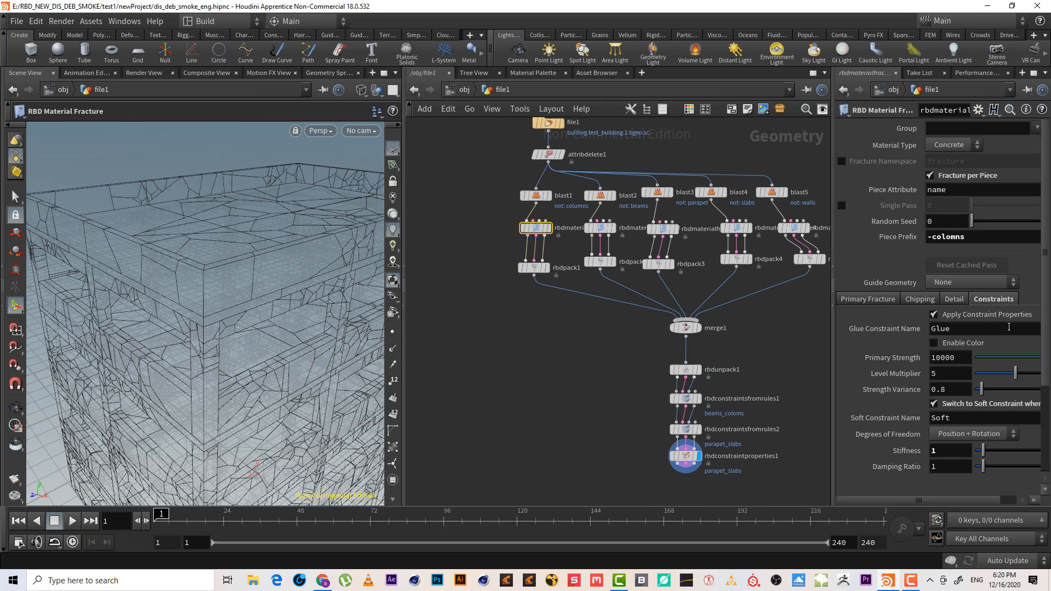
pyautogui.scroll(-3, 1003, 306)
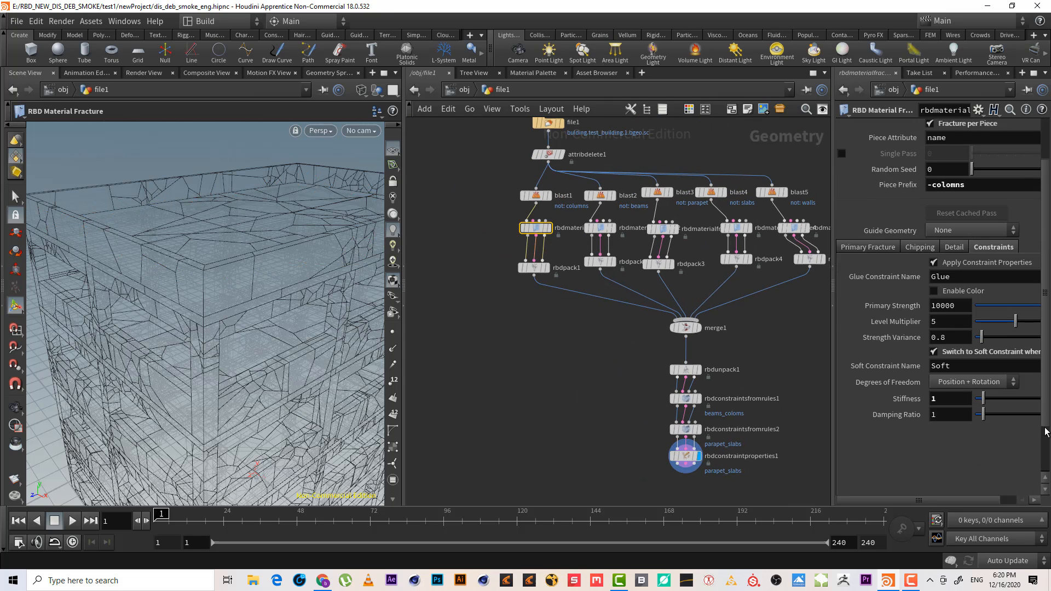
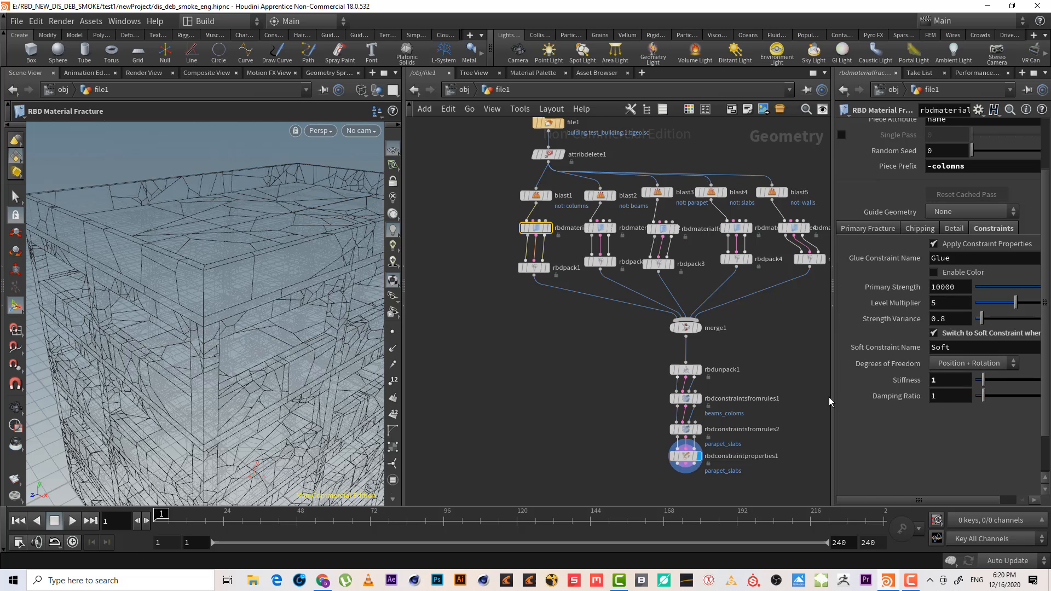
# Review the constraint properties node's settings and the building's constraints in the viewport
pyautogui.moveTo(820, 392); pyautogui.dragTo(789, 308, button='middle')
pyautogui.moveTo(739, 417); pyautogui.dragTo(614, 361)
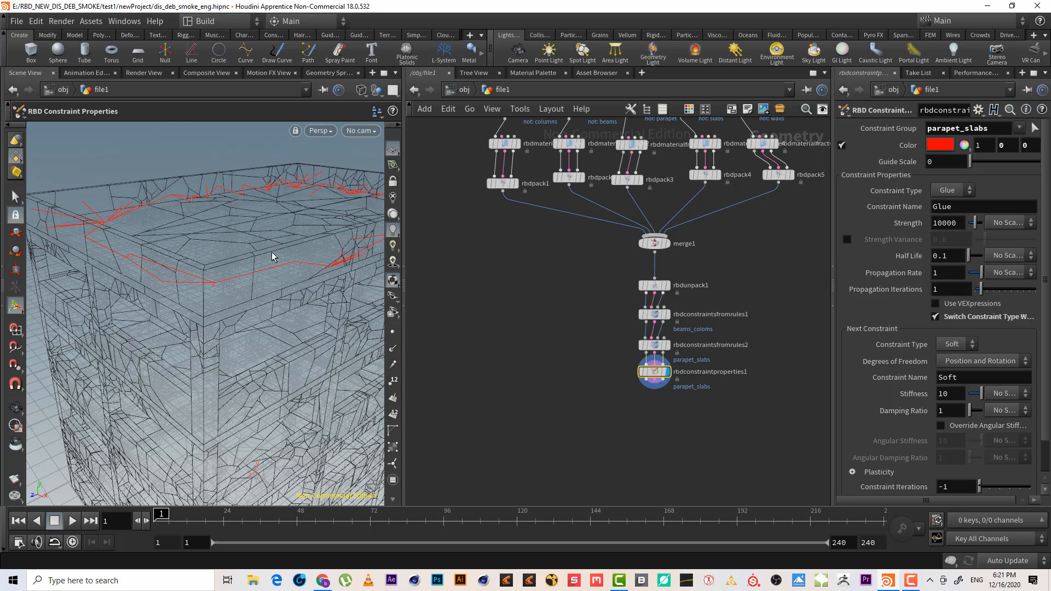
pyautogui.scroll(3, 712, 402)
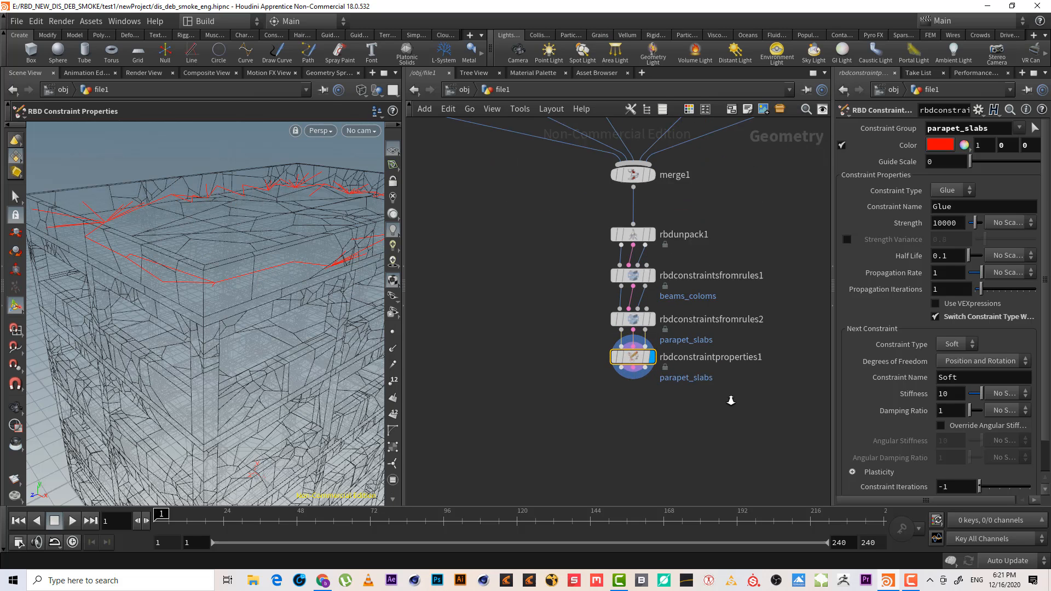
pyautogui.scroll(1, 677, 381)
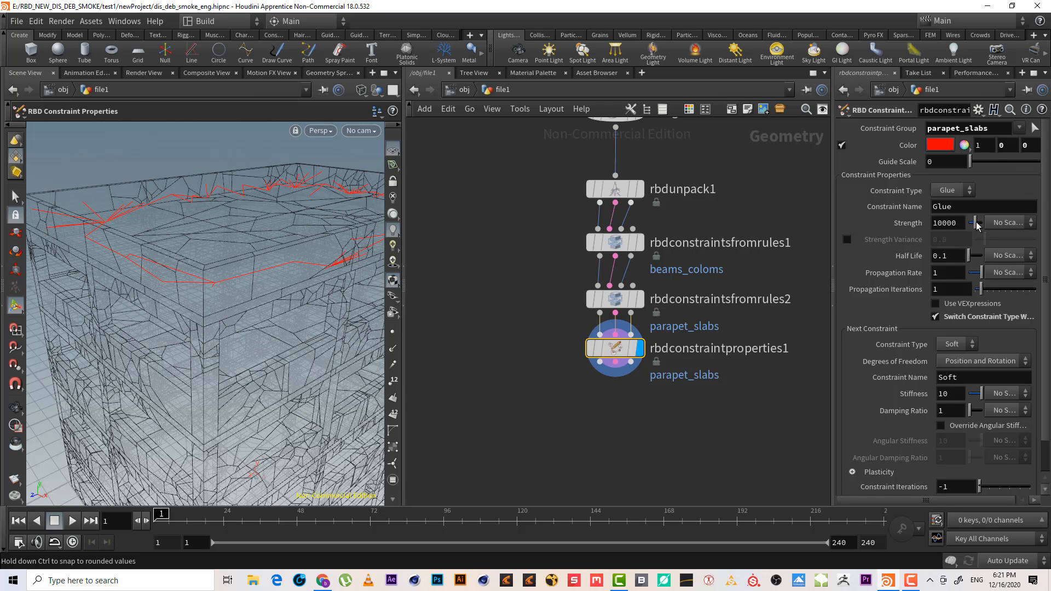
pyautogui.click(956, 222)
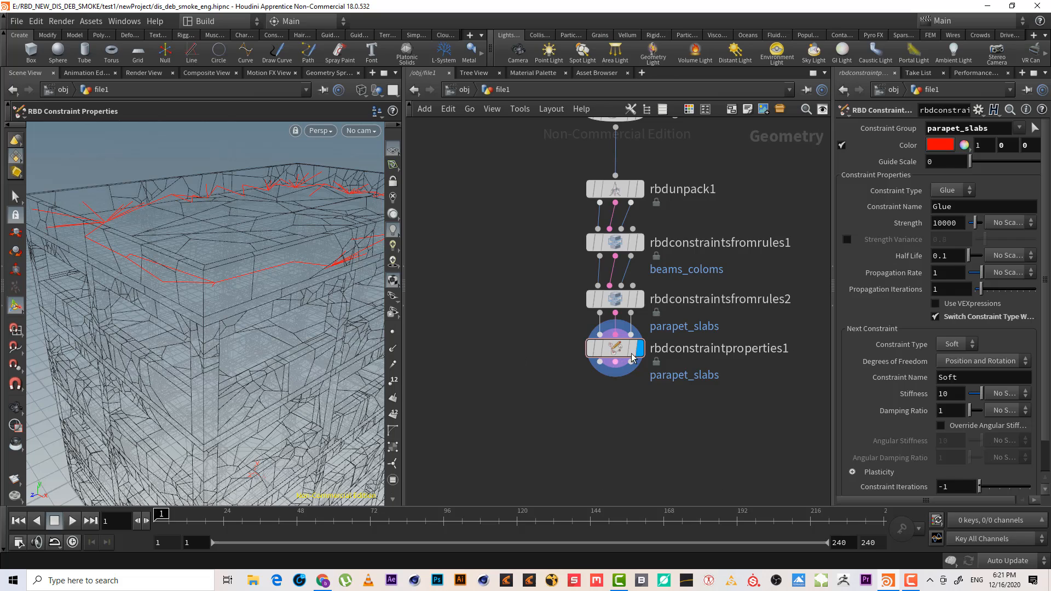
pyautogui.press('Escape')
pyautogui.moveTo(260, 312); pyautogui.dragTo(197, 235)
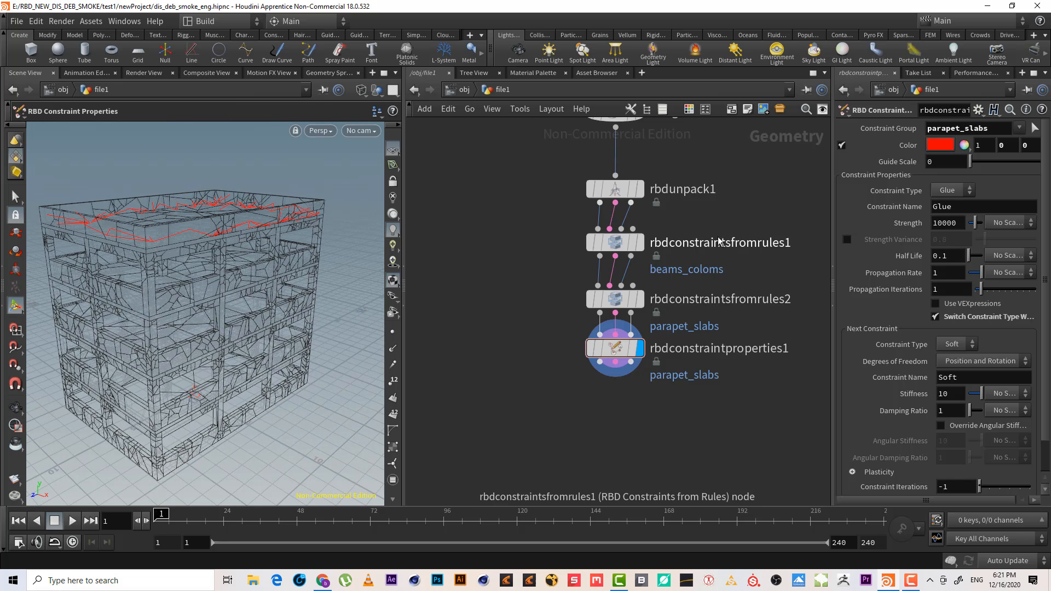
pyautogui.moveTo(743, 187); pyautogui.dragTo(745, 278, button='middle')
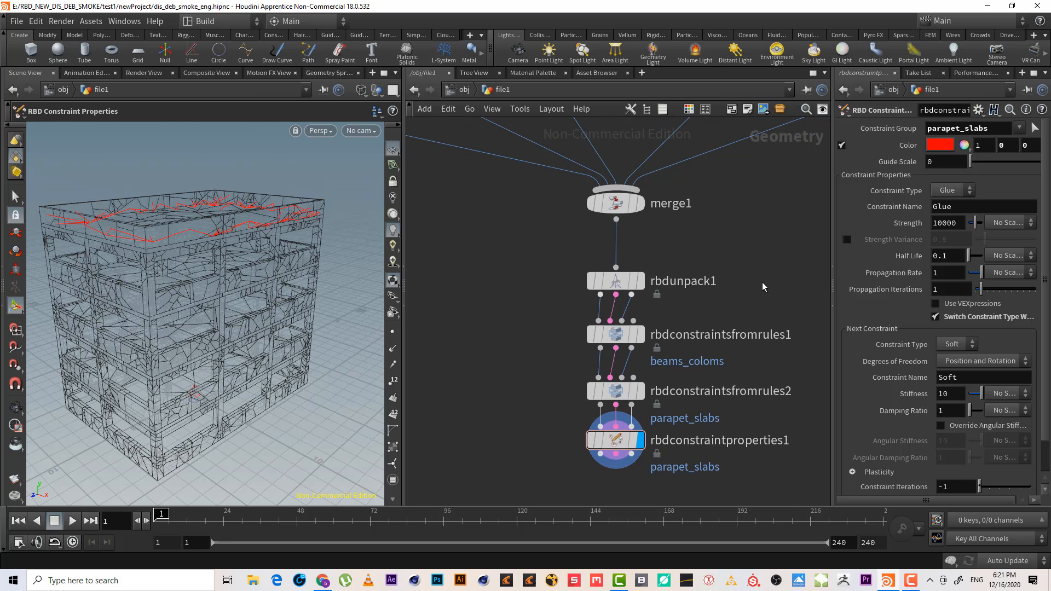
# Delete both RBD Constraints from Rules nodes and the RBD Constraint Properties node below the unpack node
pyautogui.moveTo(770, 296); pyautogui.dragTo(528, 252)
pyautogui.moveTo(722, 306); pyautogui.dragTo(559, 270)
pyautogui.moveTo(777, 363); pyautogui.dragTo(549, 336)
pyautogui.scroll(8, 244, 246)
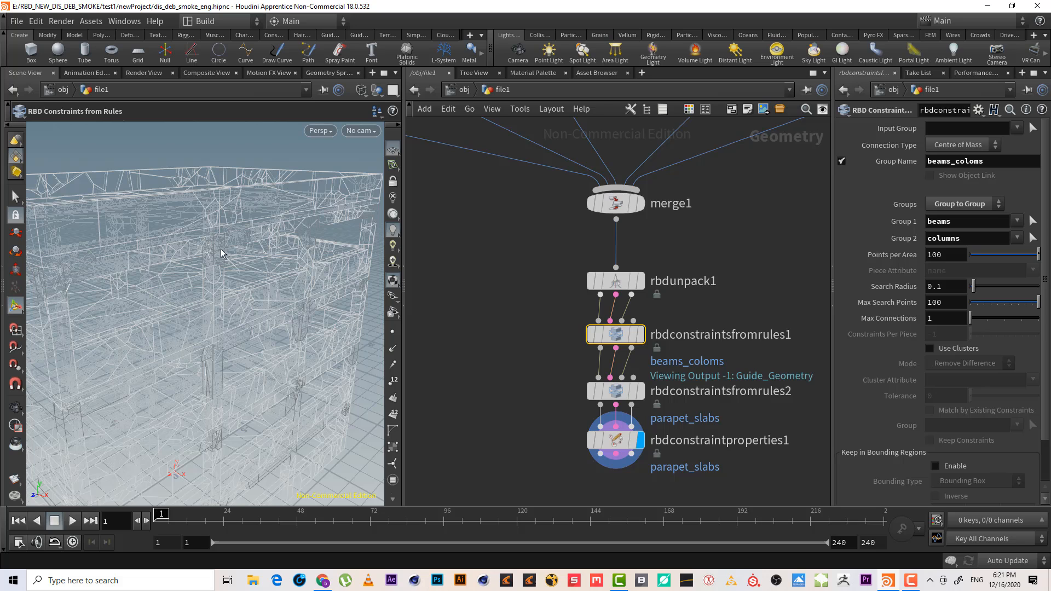
pyautogui.moveTo(660, 354); pyautogui.dragTo(692, 267, button='middle')
pyautogui.moveTo(711, 409); pyautogui.dragTo(544, 295)
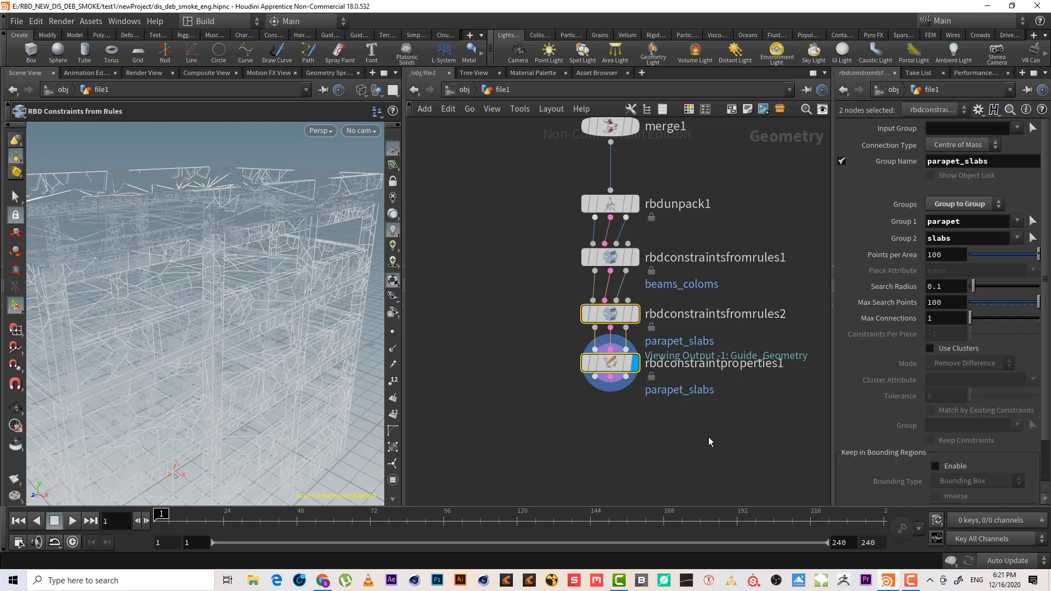
pyautogui.moveTo(709, 435); pyautogui.dragTo(544, 253)
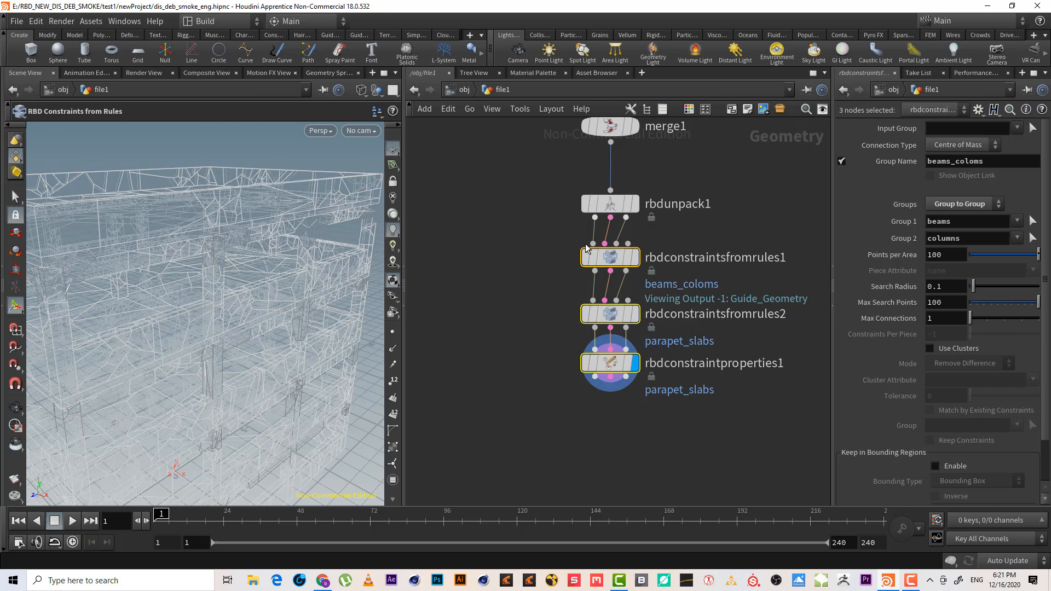
pyautogui.press('Delete')
# Add a new RBD Constraints from Rules node wired below the RBD Unpack node
pyautogui.click(595, 218)
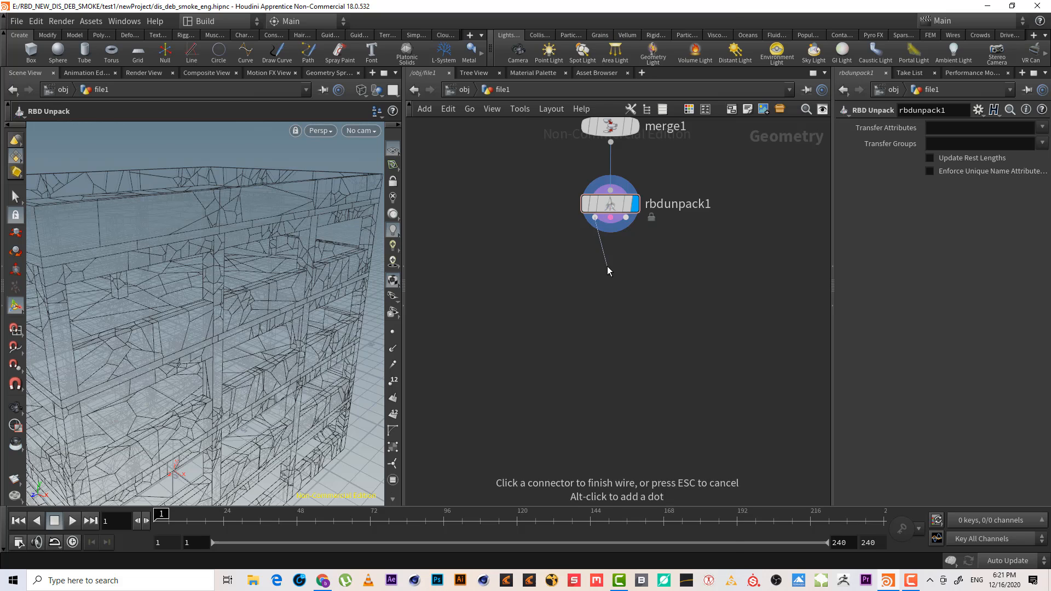
pyautogui.press('Tab')
pyautogui.write('rbd')
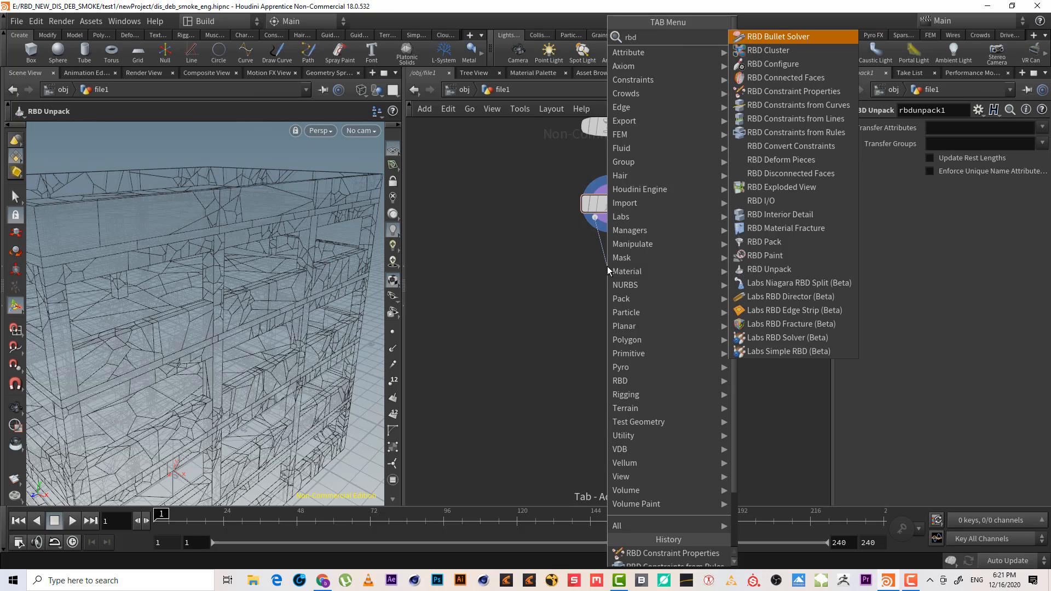
pyautogui.write(' c f')
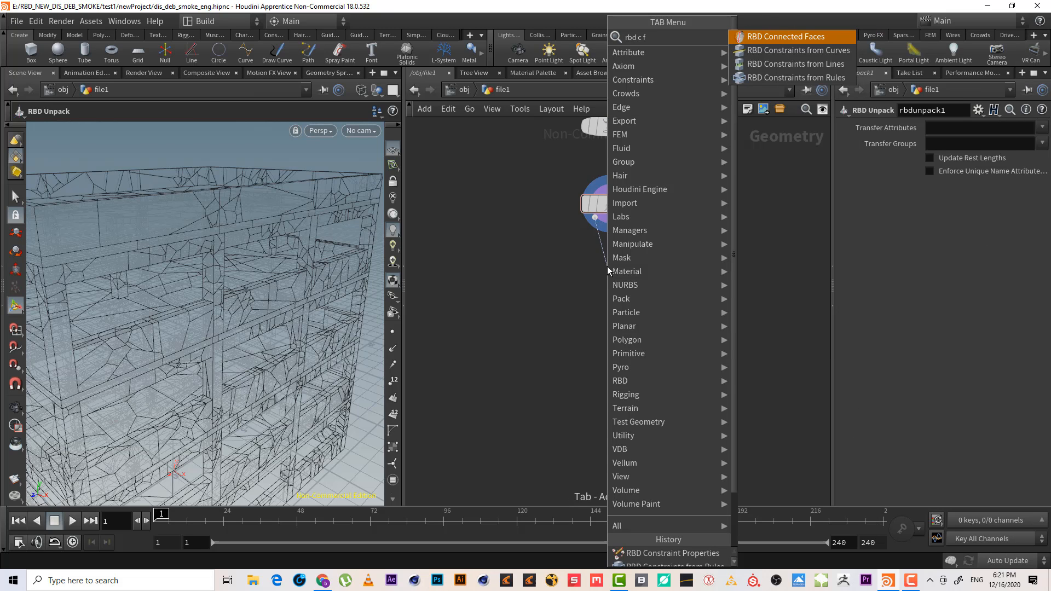
pyautogui.press('Down')
pyautogui.press('Down')
pyautogui.press('Down')
pyautogui.press('Return')
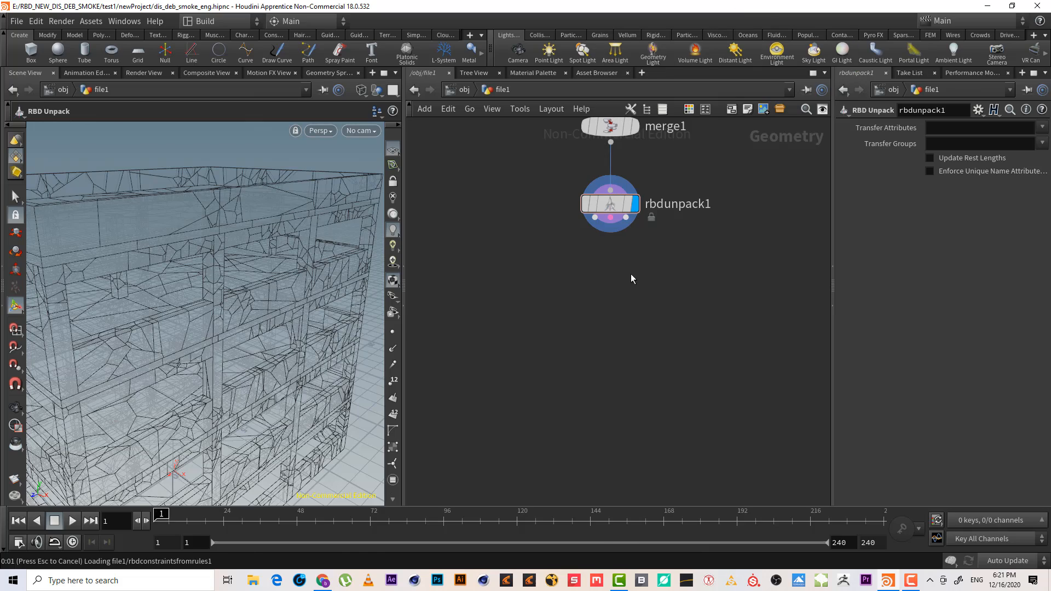
pyautogui.click(612, 271)
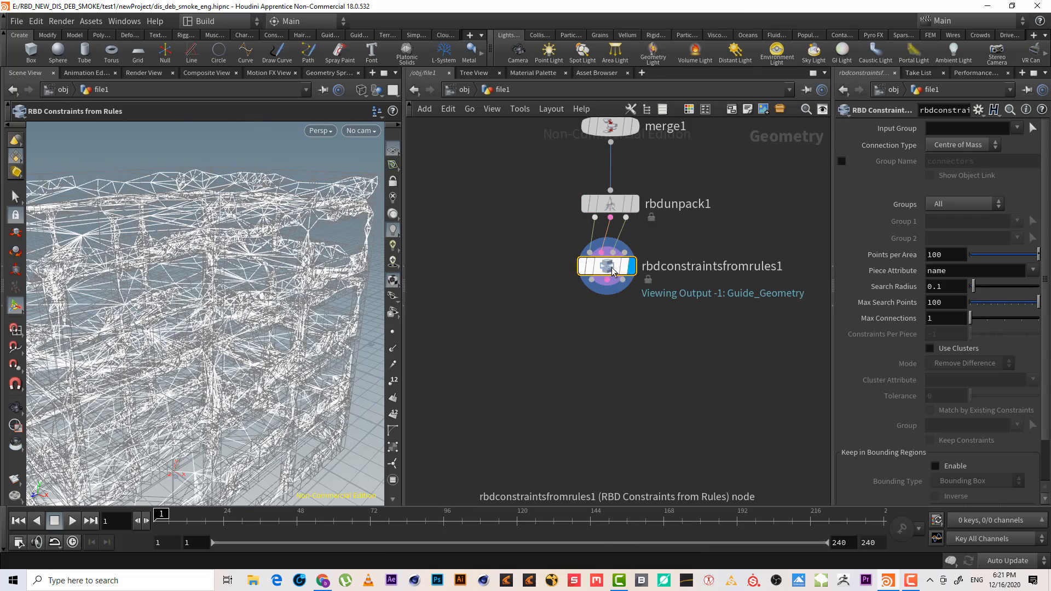
# Inspect the new constraint network across the whole building in the viewport
pyautogui.scroll(-4, 226, 269)
pyautogui.moveTo(225, 269)
pyautogui.keyDown('alt'); pyautogui.mouseDown()
pyautogui.moveTo(216, 247)
pyautogui.moveTo(189, 232)
pyautogui.moveTo(229, 274)
pyautogui.mouseUp(); pyautogui.keyUp('alt')
pyautogui.press('Return')
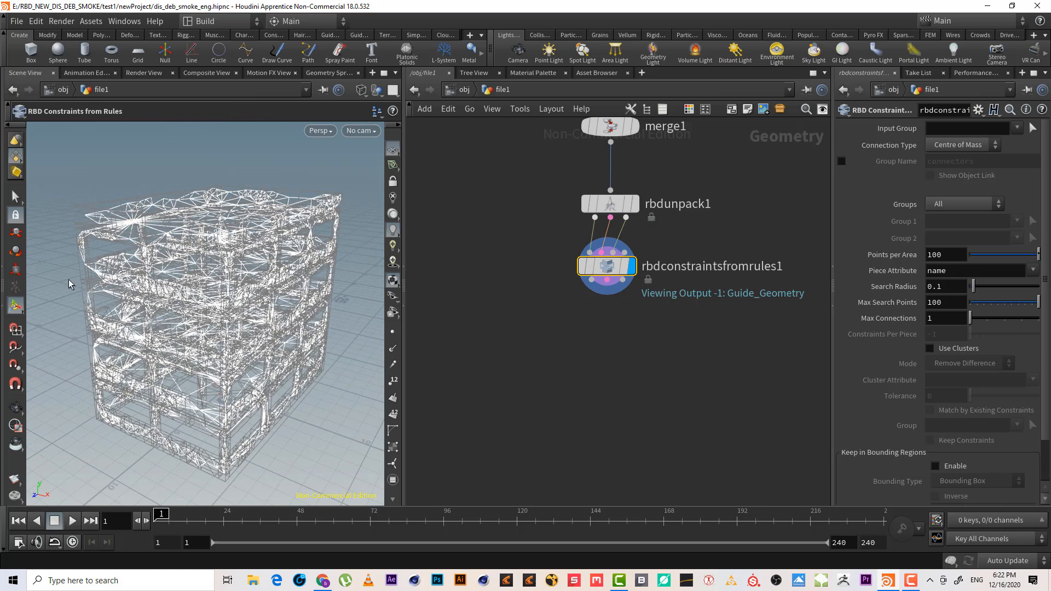
pyautogui.keyDown('alt'); pyautogui.scroll(4, 235, 214); pyautogui.keyUp('alt')
pyautogui.keyDown('alt'); pyautogui.scroll(-4, 238, 227); pyautogui.keyUp('alt')
pyautogui.keyDown('alt'); pyautogui.moveTo(225, 284); pyautogui.dragTo(225, 260); pyautogui.keyUp('alt')
pyautogui.keyDown('alt'); pyautogui.scroll(2, 225, 260); pyautogui.keyUp('alt')
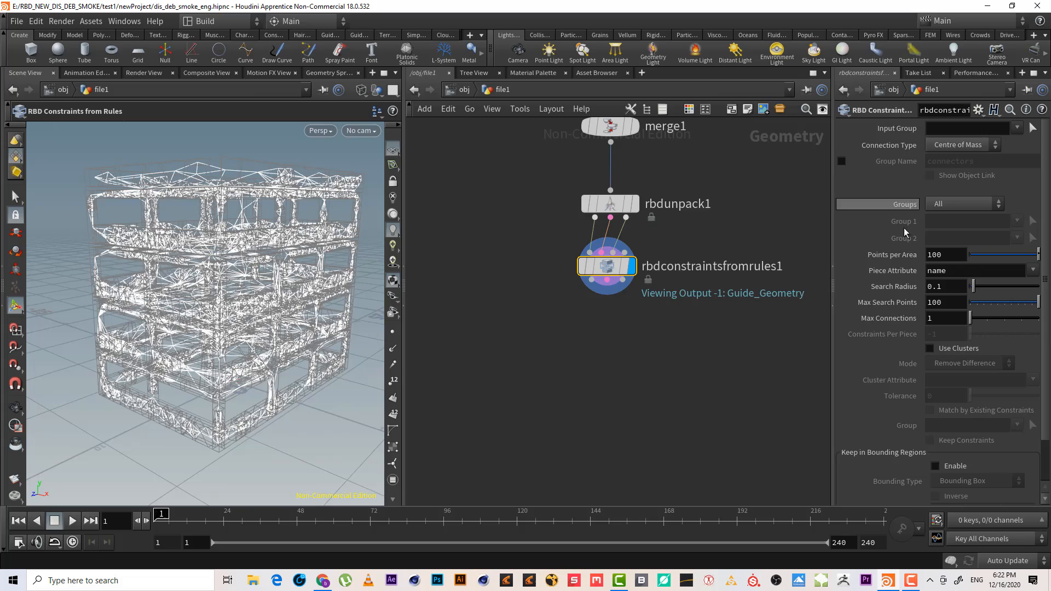
pyautogui.keyDown('alt'); pyautogui.scroll(4, 202, 194); pyautogui.keyUp('alt')
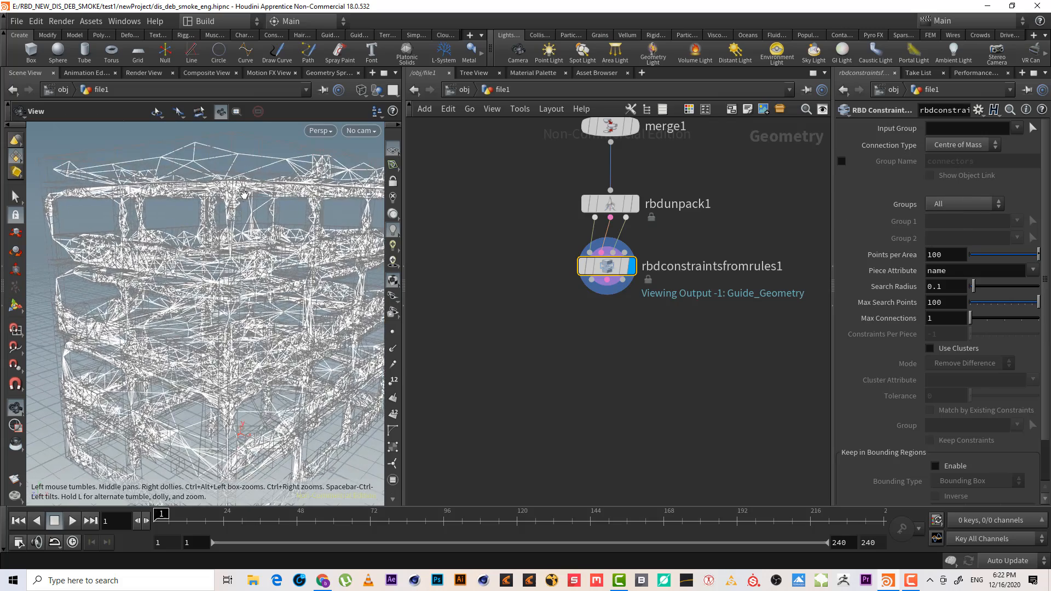
pyautogui.keyDown('alt'); pyautogui.moveTo(202, 195); pyautogui.dragTo(240, 335); pyautogui.keyUp('alt')
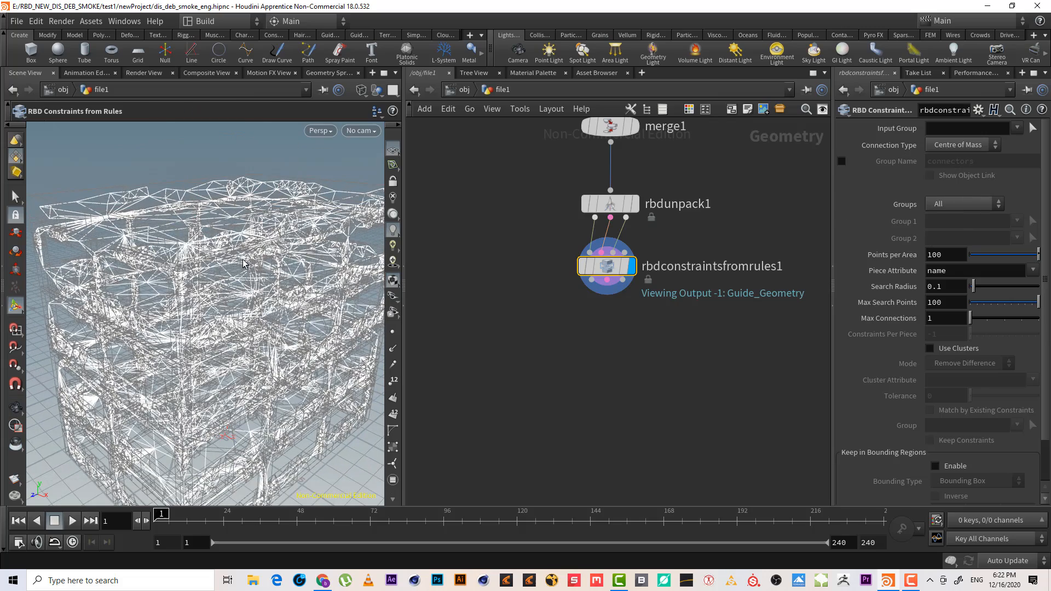
pyautogui.press('w')
pyautogui.press('w')
pyautogui.scroll(-5, 239, 258)
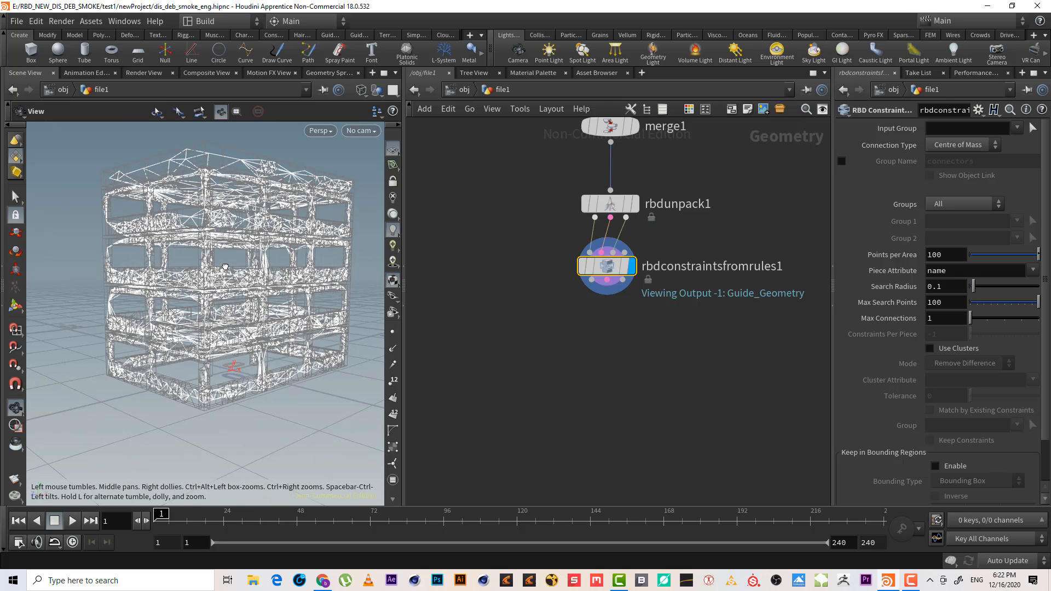
# Add an RBD Constraint Properties node connected below the constraints-from-rules node
pyautogui.click(592, 282)
pyautogui.press('Tab')
pyautogui.write('r')
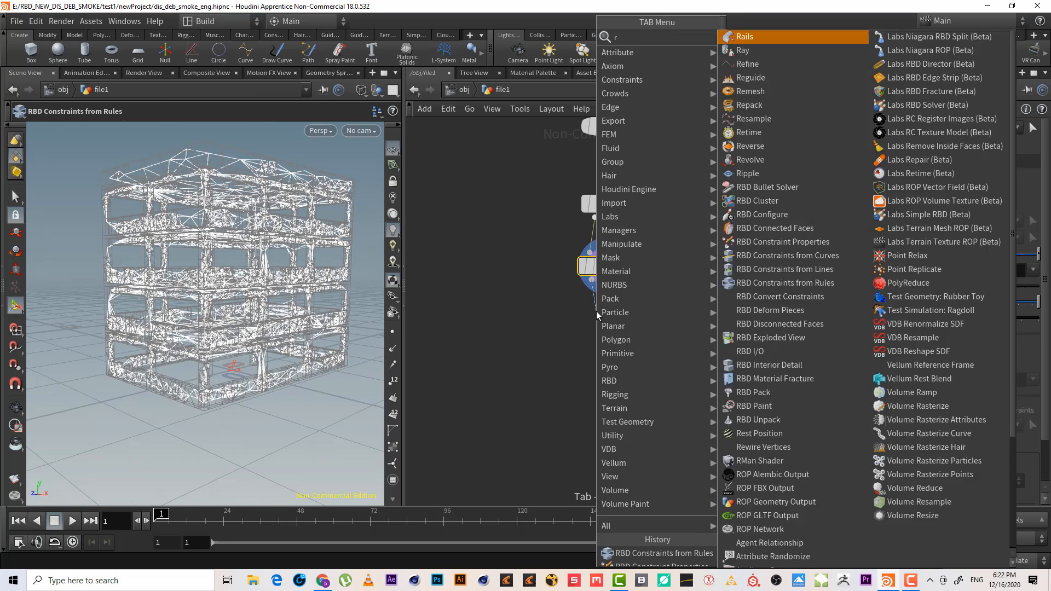
pyautogui.write('bd c')
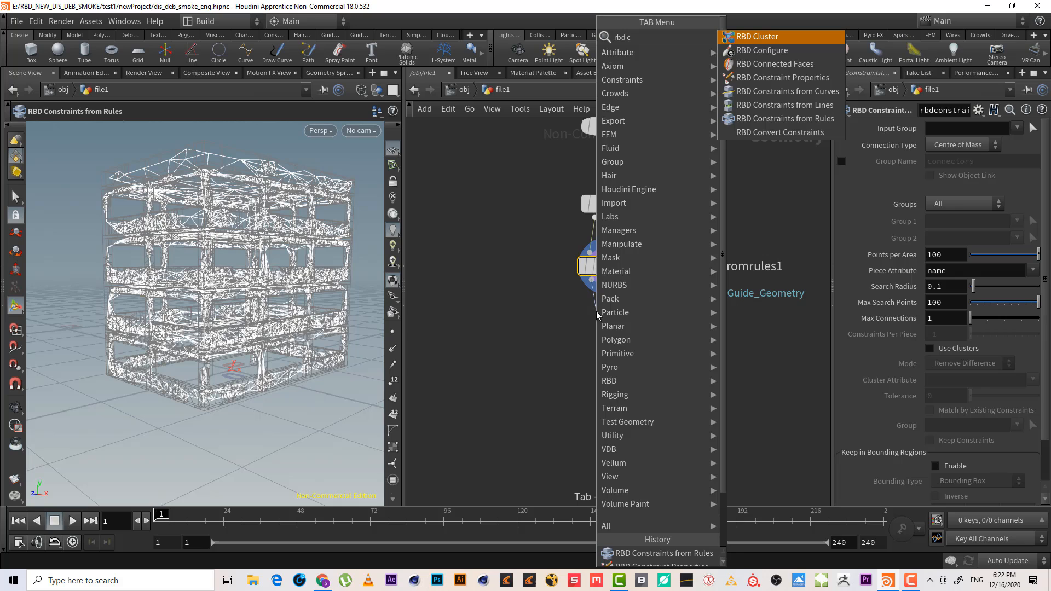
pyautogui.write(' p')
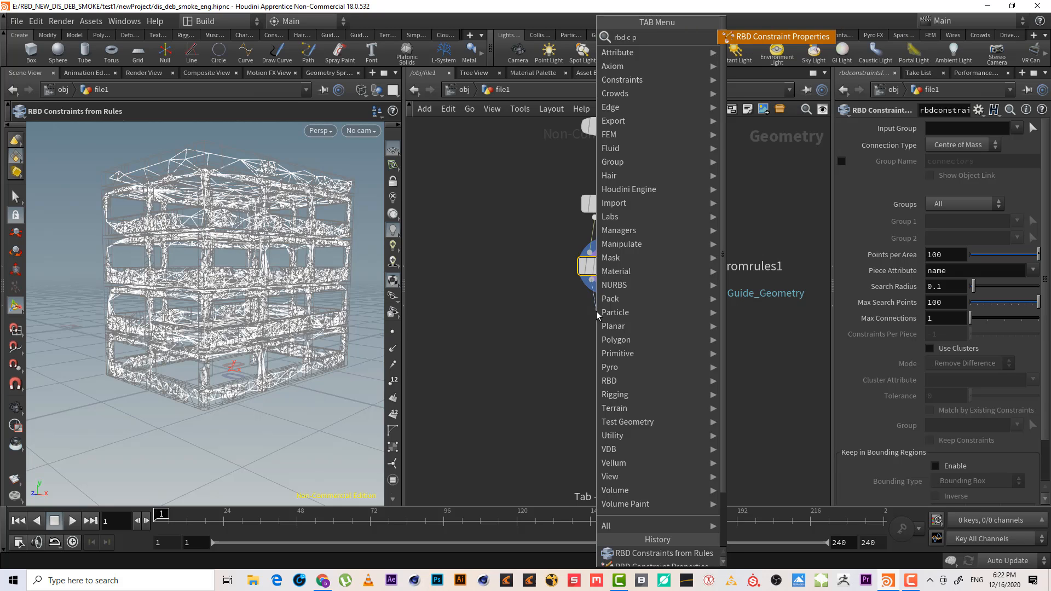
pyautogui.press('Escape')
pyautogui.click(596, 311)
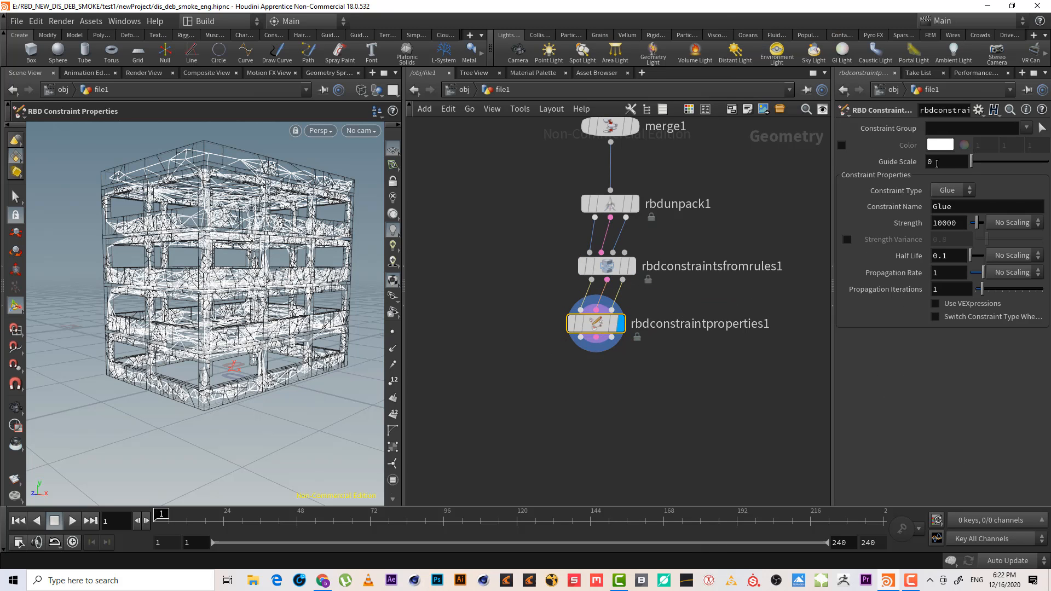
# Set the constraint properties colour to red and enable switching the constraint type to Soft
pyautogui.click(936, 147)
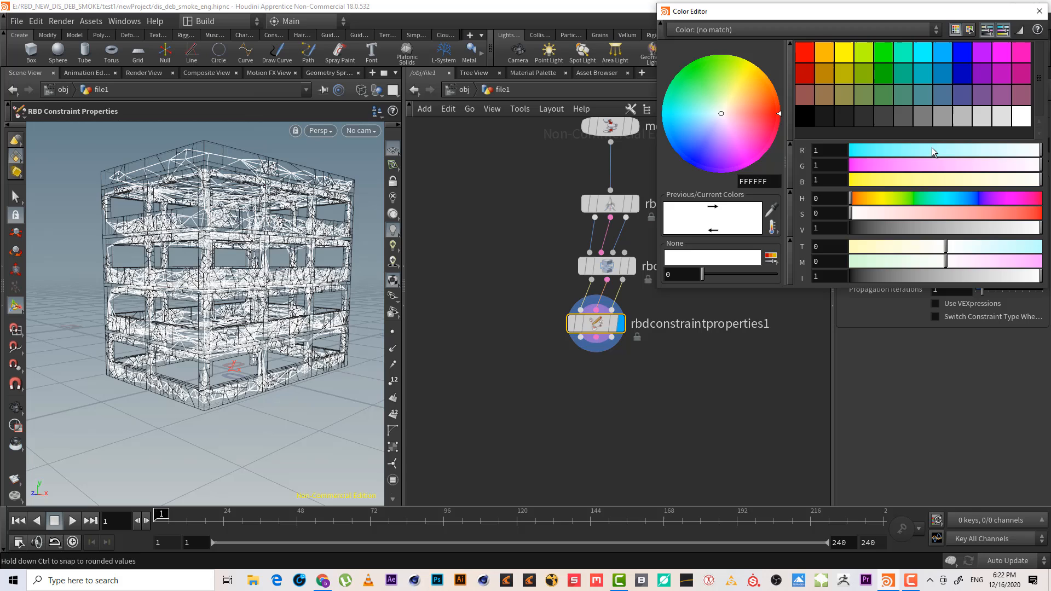
pyautogui.click(805, 54)
pyautogui.click(1039, 11)
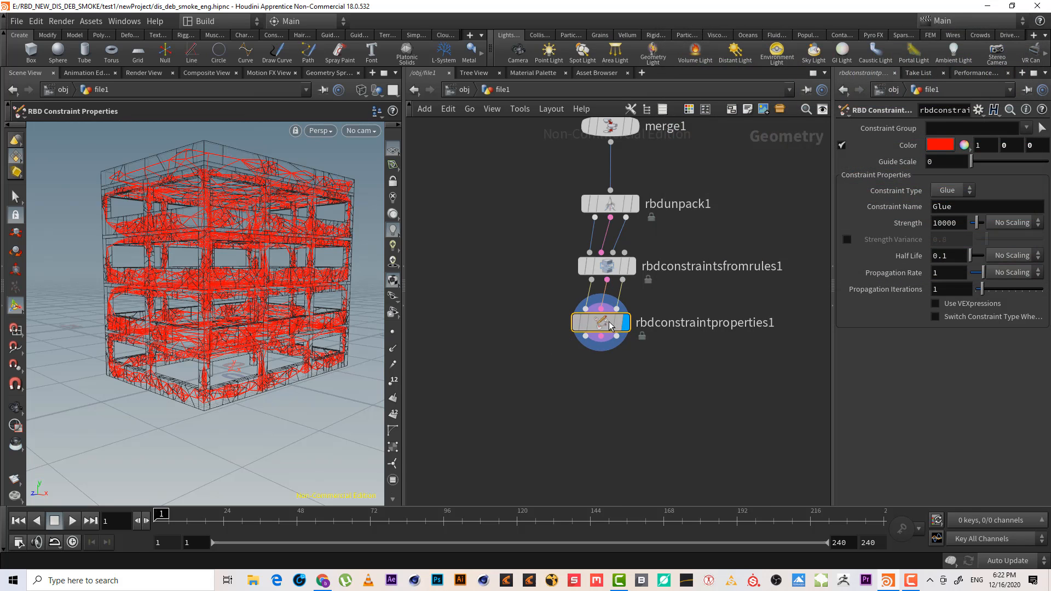
pyautogui.click(954, 321)
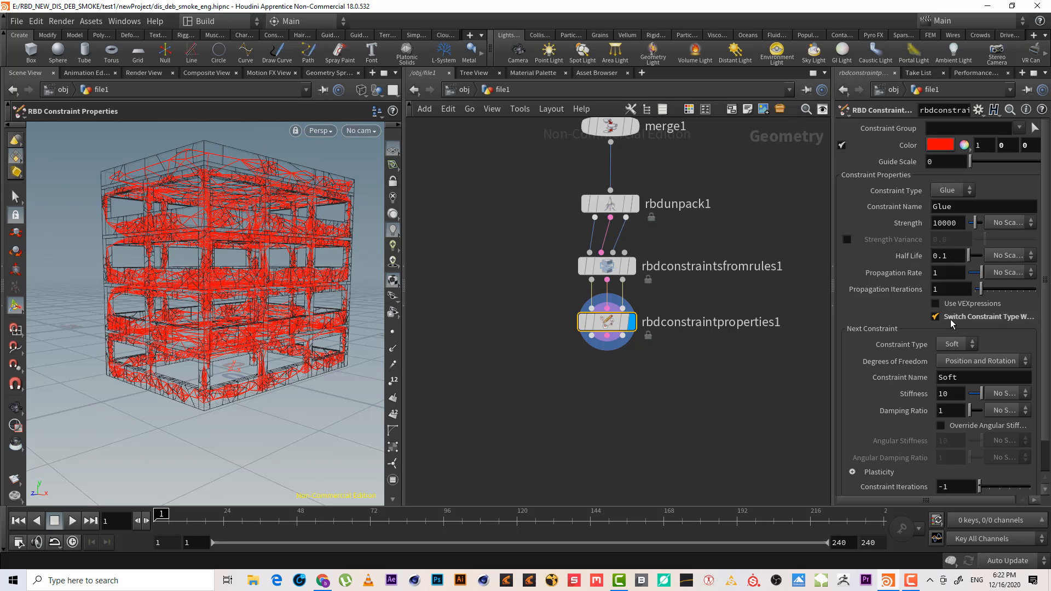
pyautogui.scroll(-2, 1044, 441)
pyautogui.scroll(2, 1044, 441)
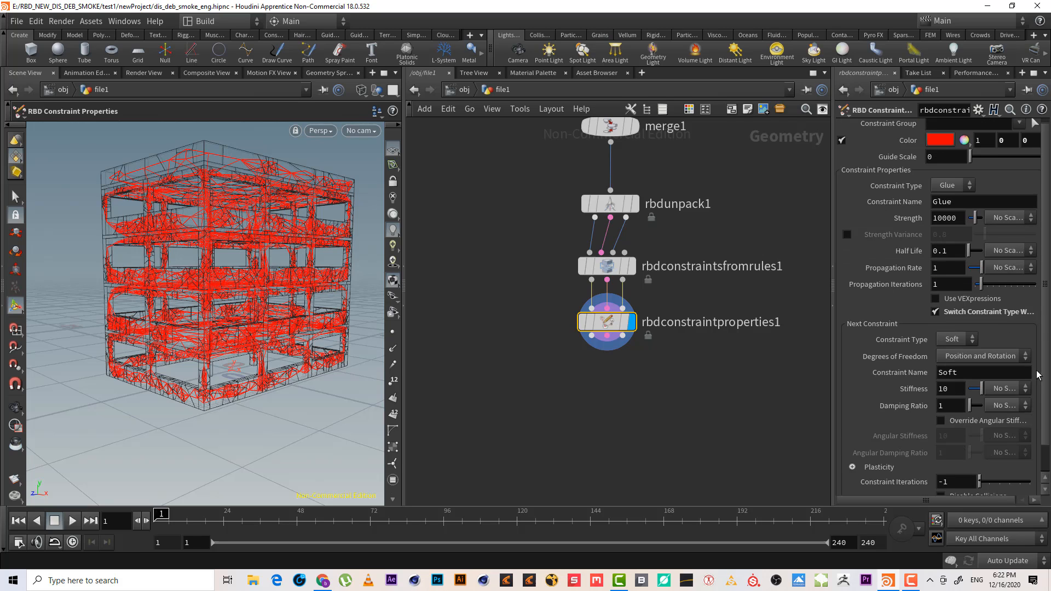
# Try to set the constraint properties node's Strength to 100
pyautogui.click(958, 224)
pyautogui.press('BackSpace')
pyautogui.press('BackSpace')
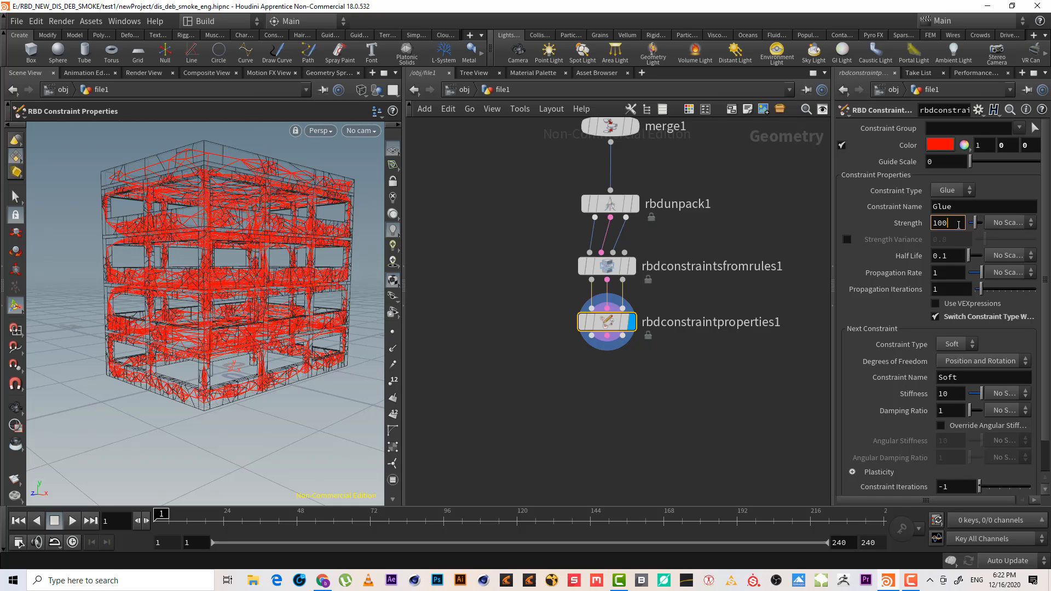
pyautogui.press('Return')
# Select all five RBD Material Fracture nodes and set their Primary Strength to 100
pyautogui.click(724, 242)
pyautogui.scroll(-5, 728, 365)
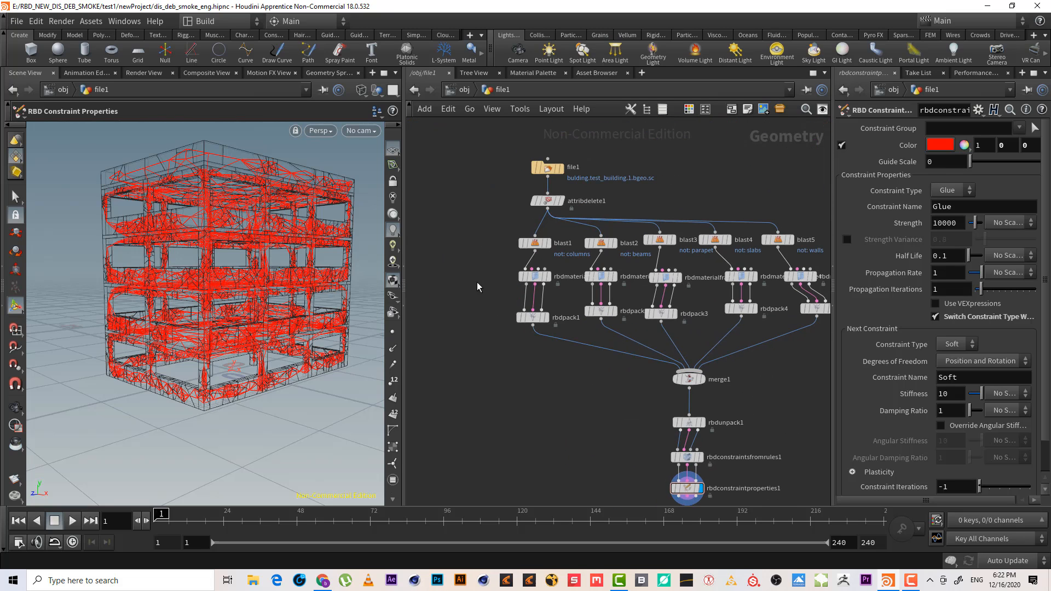
pyautogui.moveTo(477, 281); pyautogui.dragTo(383, 291, button='middle')
pyautogui.moveTo(415, 301); pyautogui.dragTo(754, 273)
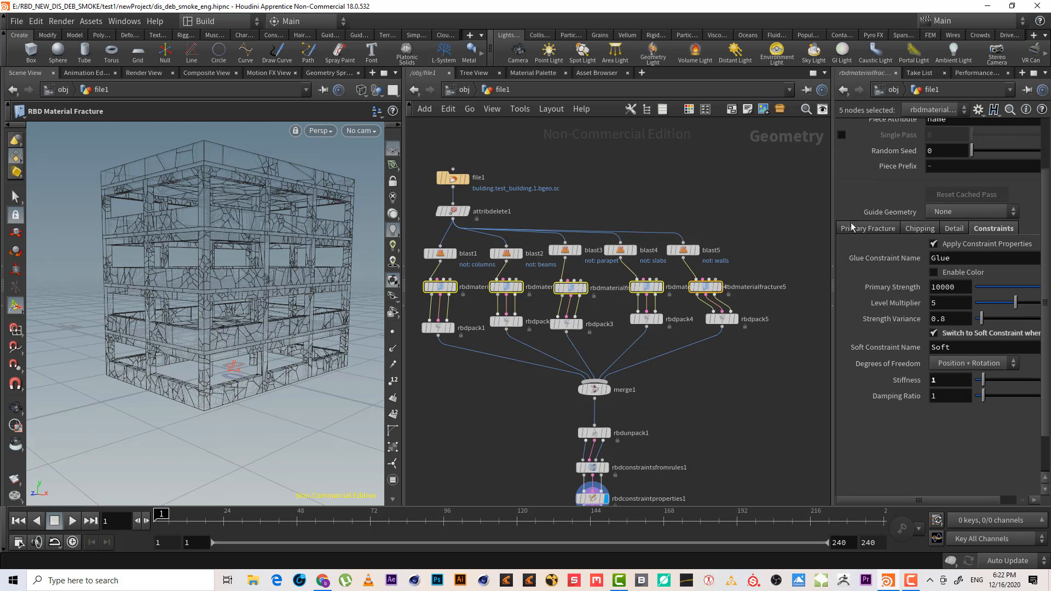
pyautogui.click(962, 284)
pyautogui.press('Return')
# Review each fracture node's constraint strength and the constraints in the viewport
pyautogui.click(706, 287)
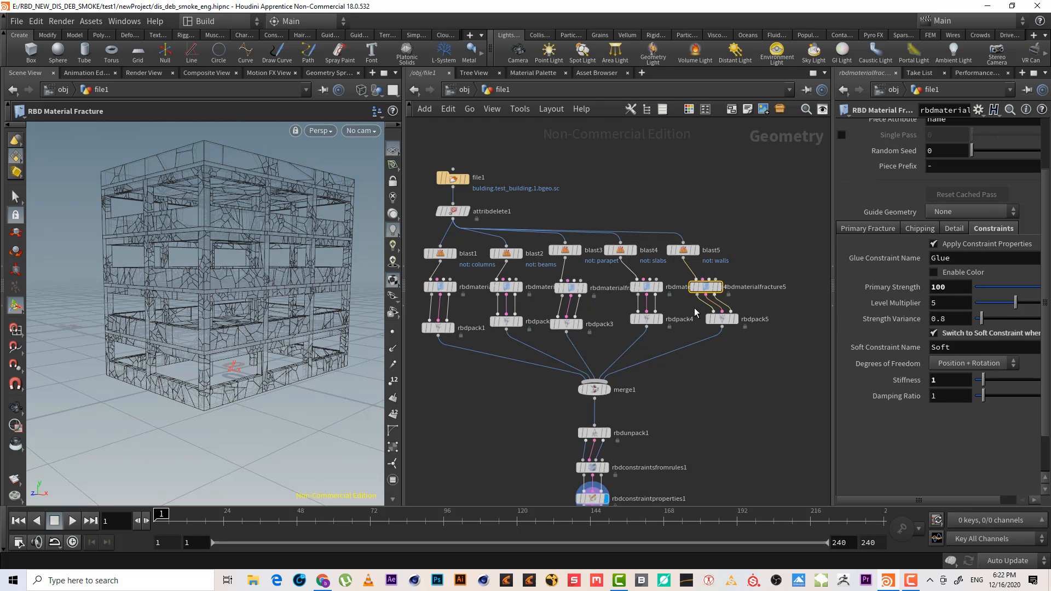
pyautogui.click(646, 287)
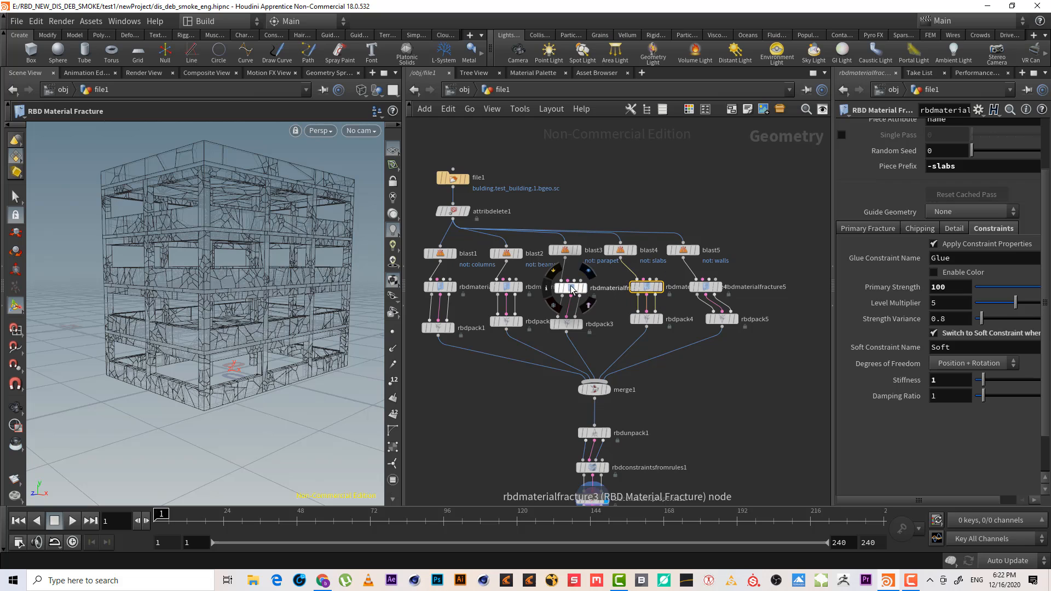
pyautogui.click(572, 288)
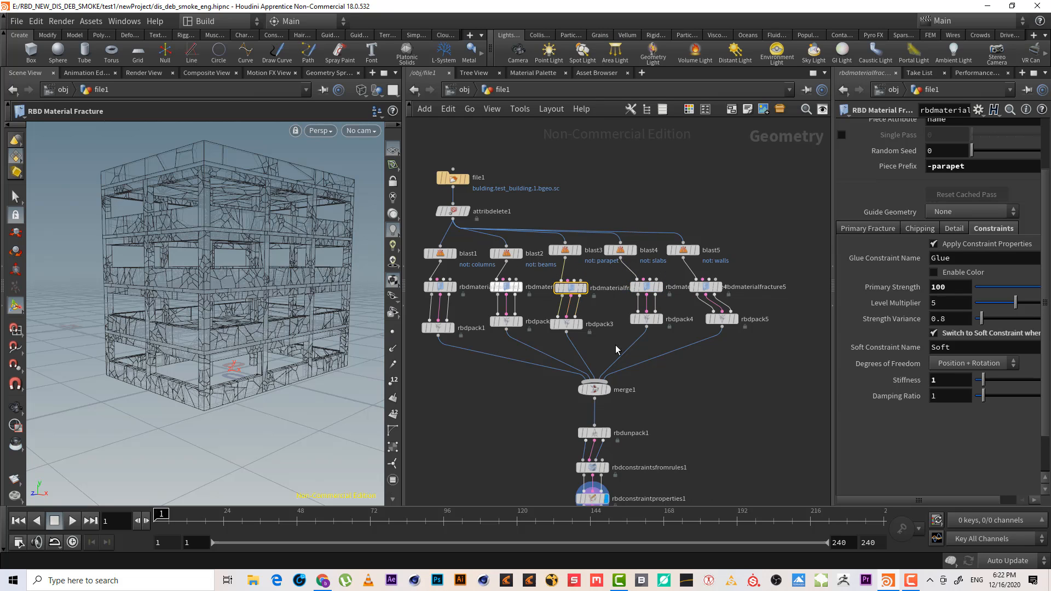
pyautogui.moveTo(710, 378); pyautogui.dragTo(731, 205, button='middle')
pyautogui.scroll(5, 748, 277)
pyautogui.moveTo(688, 406); pyautogui.dragTo(465, 337)
pyautogui.keyDown('alt'); pyautogui.moveTo(165, 204); pyautogui.dragTo(167, 233); pyautogui.keyUp('alt')
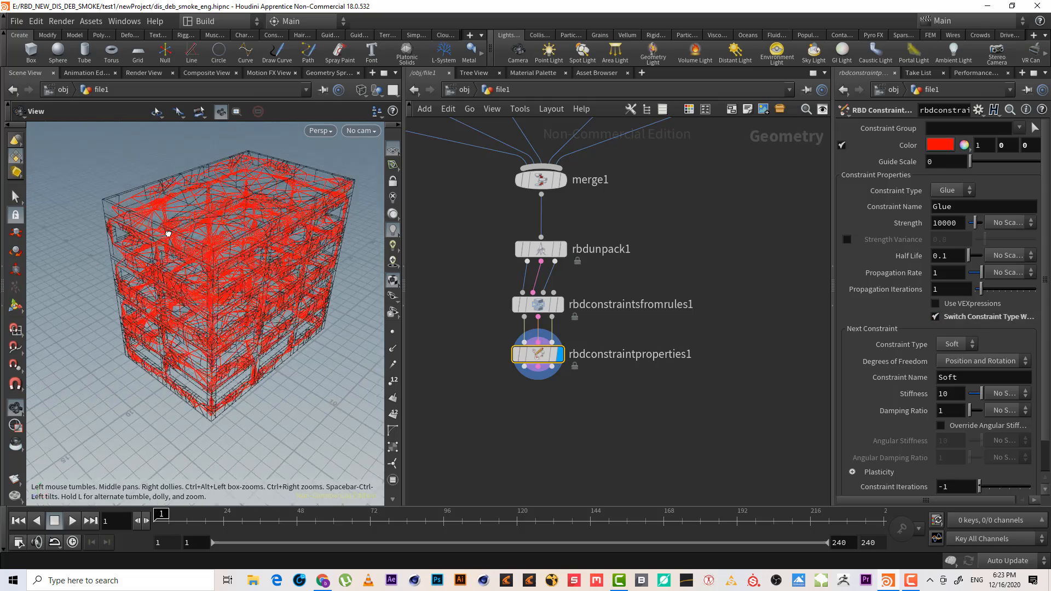
pyautogui.keyDown('alt'); pyautogui.moveTo(167, 233); pyautogui.dragTo(277, 188, button='right'); pyautogui.keyUp('alt')
pyautogui.keyDown('alt'); pyautogui.moveTo(277, 187); pyautogui.dragTo(228, 183); pyautogui.keyUp('alt')
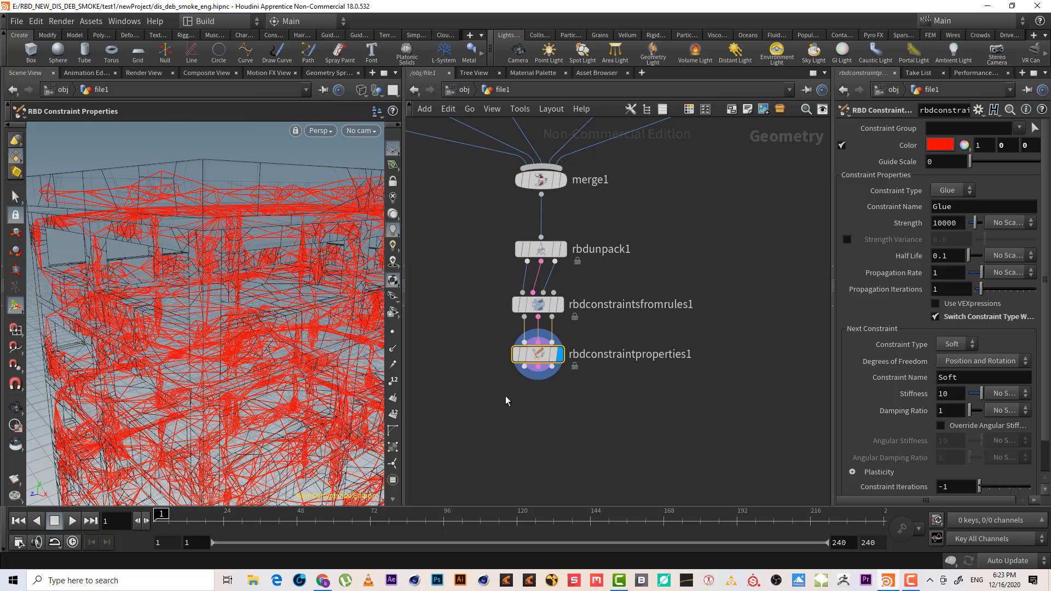
# Add a Null node connected below the constraint properties node
pyautogui.moveTo(504, 401); pyautogui.dragTo(502, 384, button='middle')
pyautogui.keyDown('alt'); pyautogui.moveTo(164, 257); pyautogui.dragTo(183, 270, button='right'); pyautogui.keyUp('alt')
pyautogui.moveTo(503, 363); pyautogui.dragTo(494, 306, button='middle')
pyautogui.click(527, 291)
pyautogui.press('Tab')
pyautogui.write('nu')
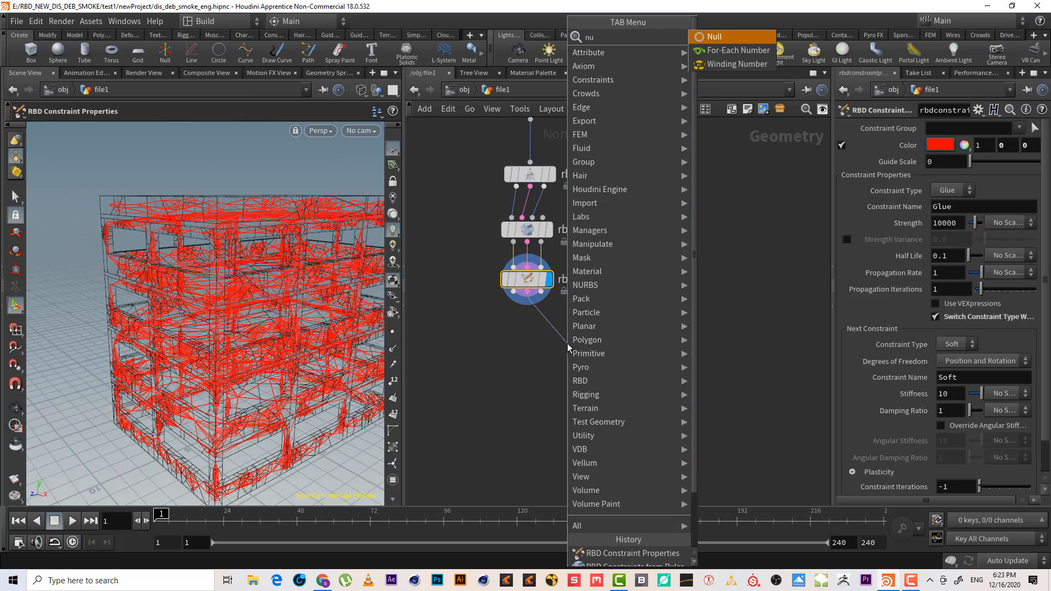
pyautogui.press('Return')
pyautogui.click(567, 343)
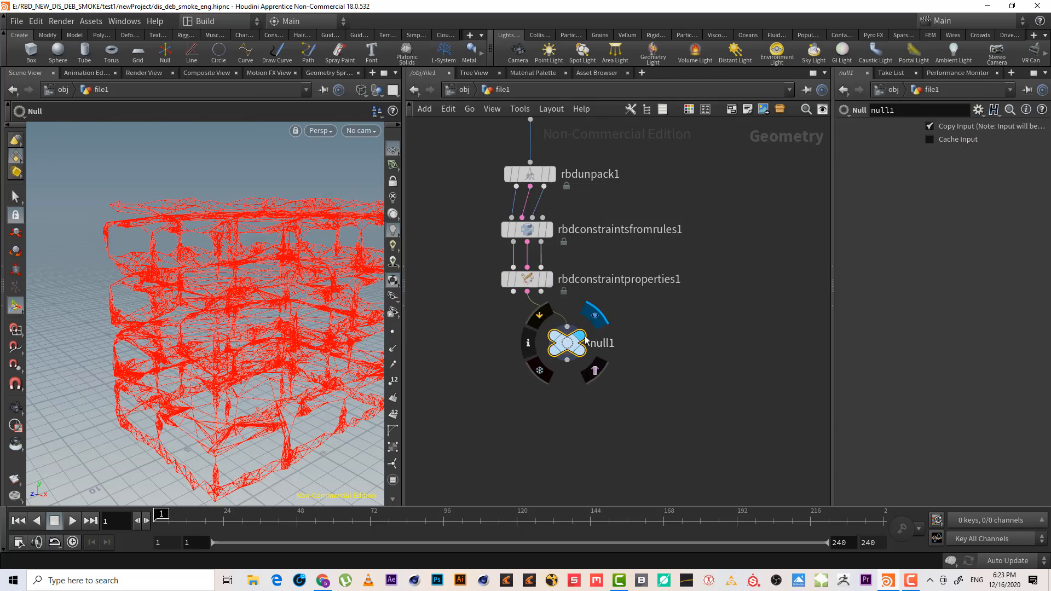
# Set the columns fracture node's Guide Geometry to Constraint Network
pyautogui.keyDown('alt'); pyautogui.moveTo(202, 240); pyautogui.dragTo(270, 242, button='right'); pyautogui.keyUp('alt')
pyautogui.keyDown('alt'); pyautogui.moveTo(270, 242); pyautogui.dragTo(306, 263); pyautogui.keyUp('alt')
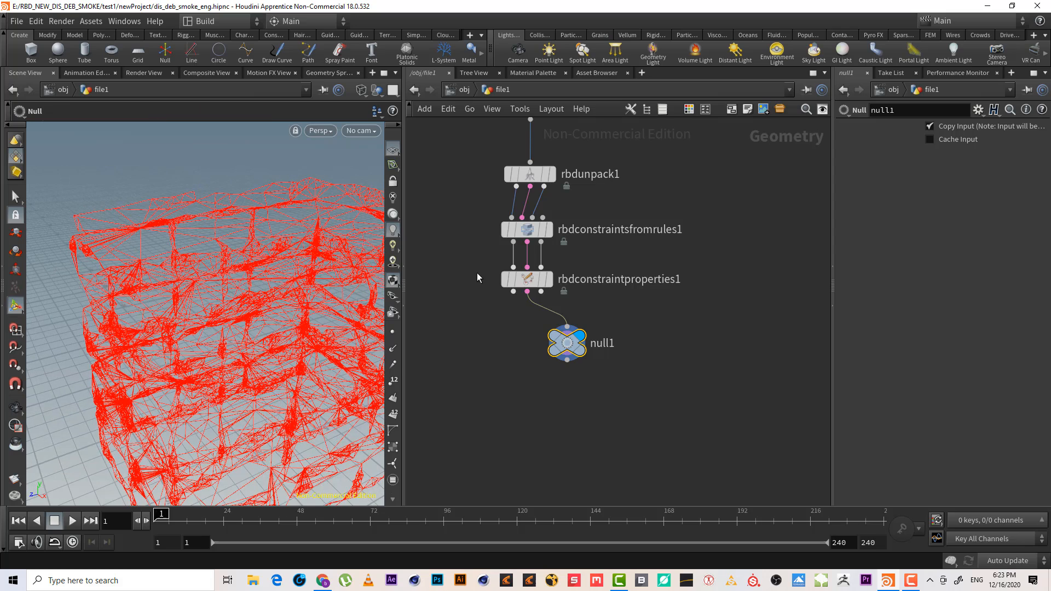
pyautogui.moveTo(652, 234); pyautogui.dragTo(857, 407, button='middle')
pyautogui.scroll(2, 659, 475)
pyautogui.moveTo(535, 271); pyautogui.dragTo(433, 233)
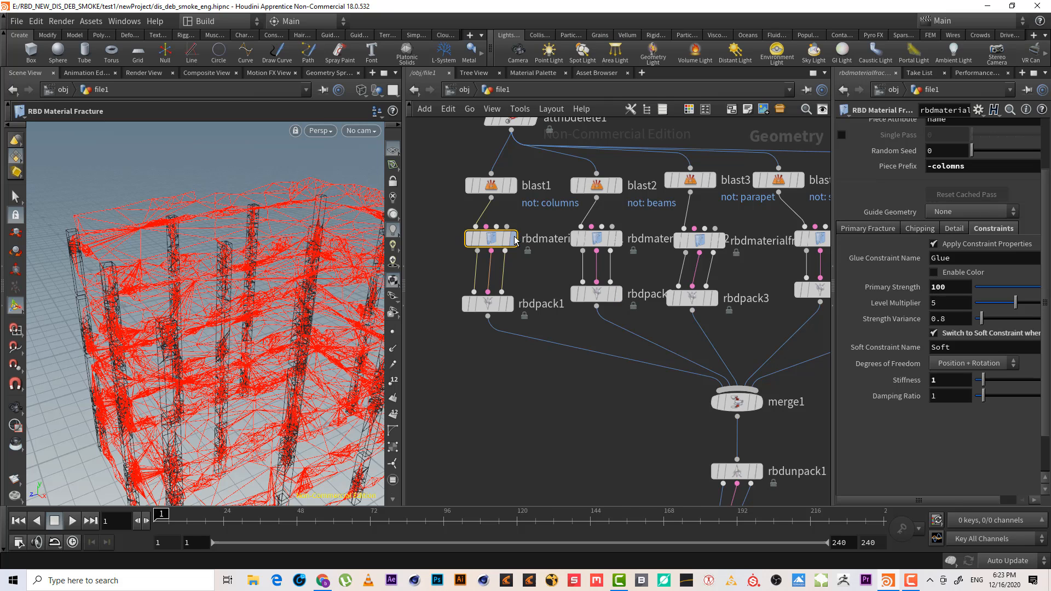
pyautogui.press('r')
pyautogui.keyDown('alt'); pyautogui.moveTo(120, 328); pyautogui.dragTo(193, 296); pyautogui.keyUp('alt')
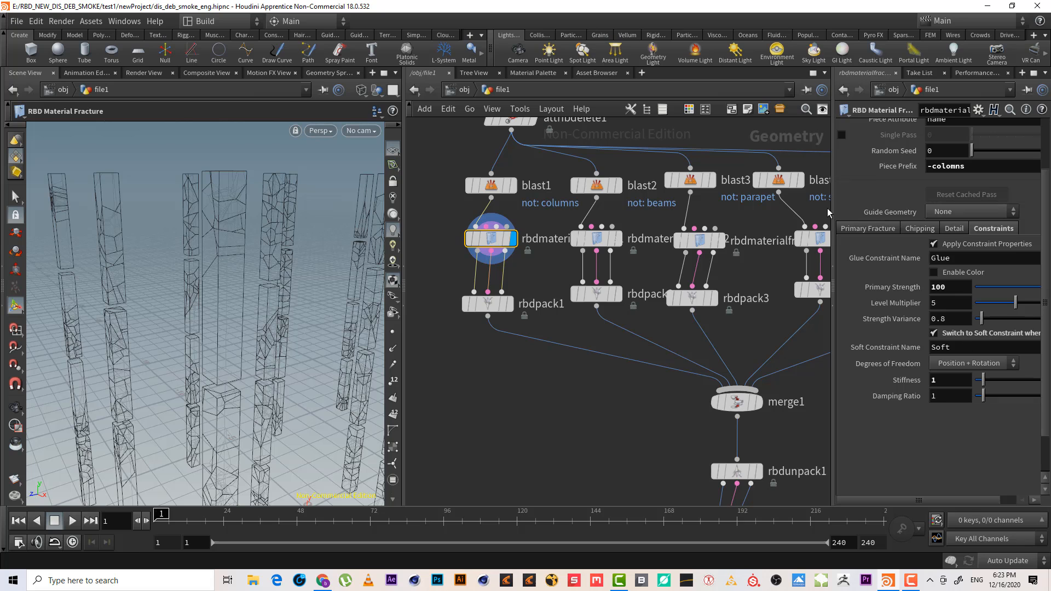
pyautogui.click(971, 210)
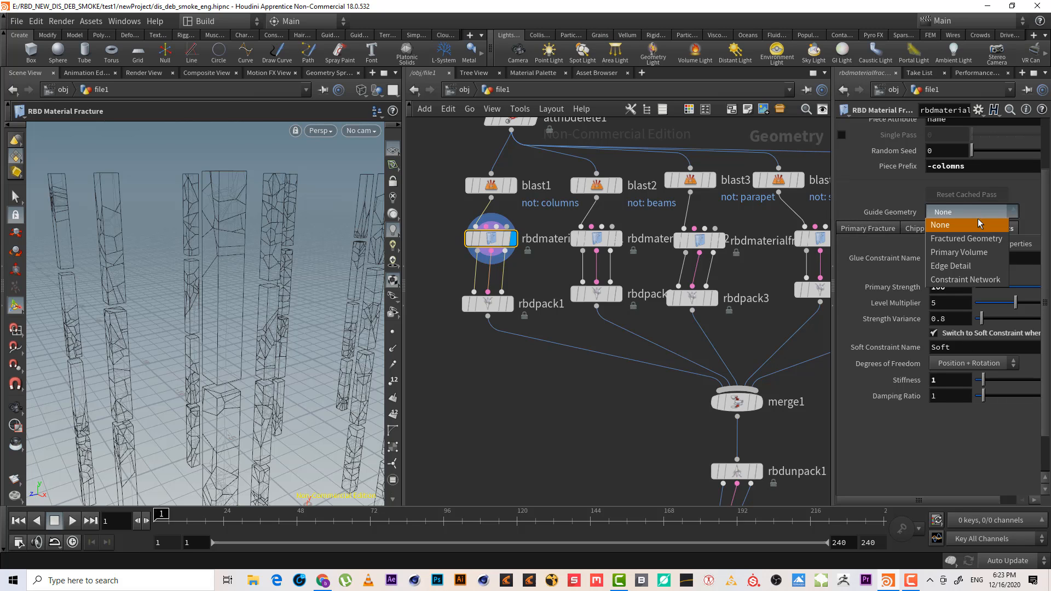
pyautogui.click(965, 280)
# Select the constraint properties node and change its constraint colour to green
pyautogui.keyDown('alt'); pyautogui.moveTo(329, 284); pyautogui.dragTo(280, 277); pyautogui.keyUp('alt')
pyautogui.keyDown('alt'); pyautogui.moveTo(246, 308); pyautogui.dragTo(350, 275); pyautogui.keyUp('alt')
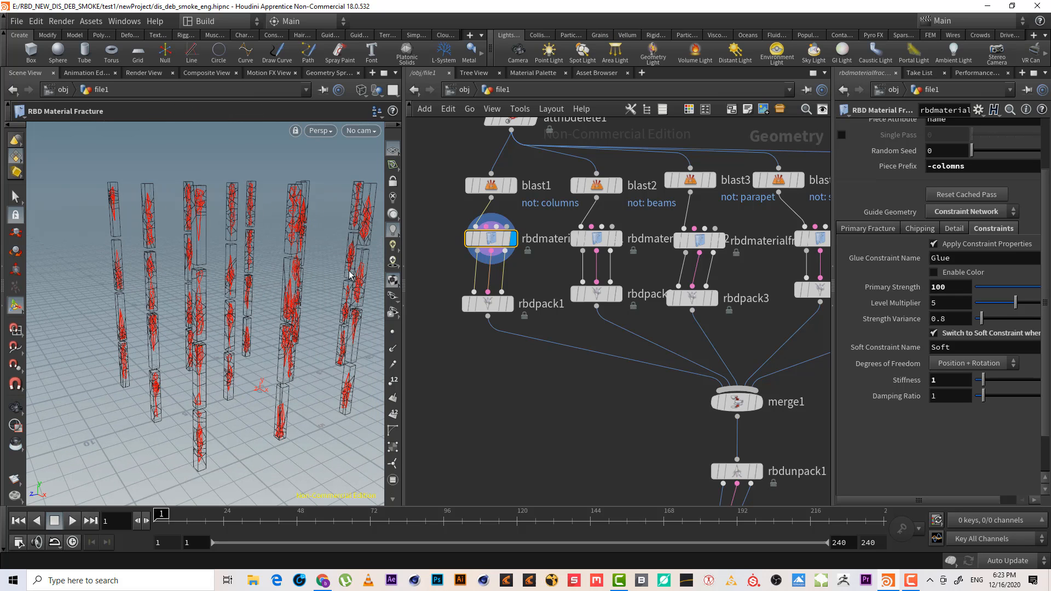
pyautogui.moveTo(664, 406); pyautogui.dragTo(592, 336, button='middle')
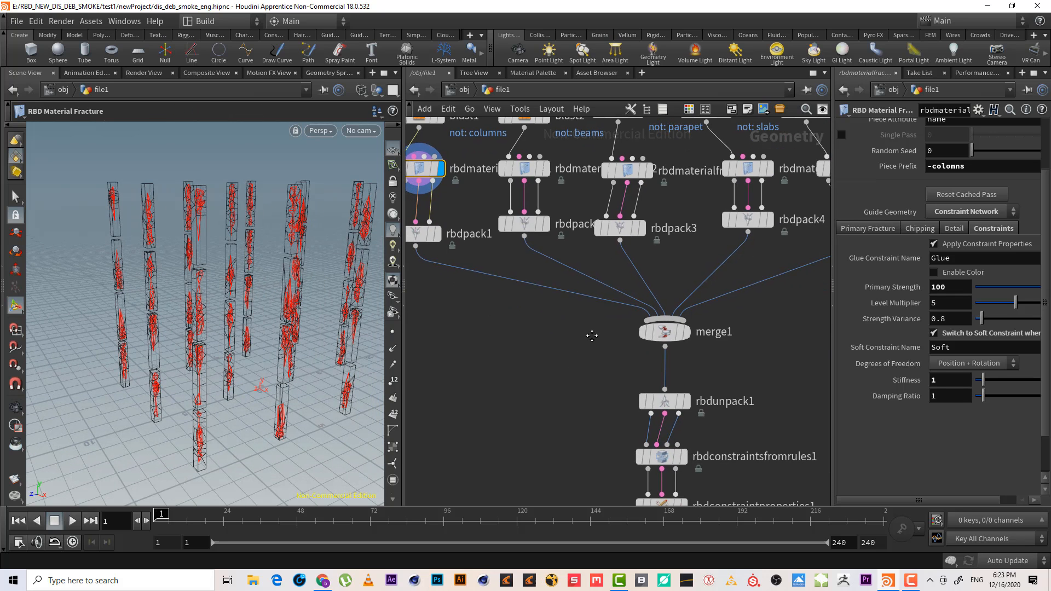
pyautogui.moveTo(766, 363); pyautogui.dragTo(729, 237, button='middle')
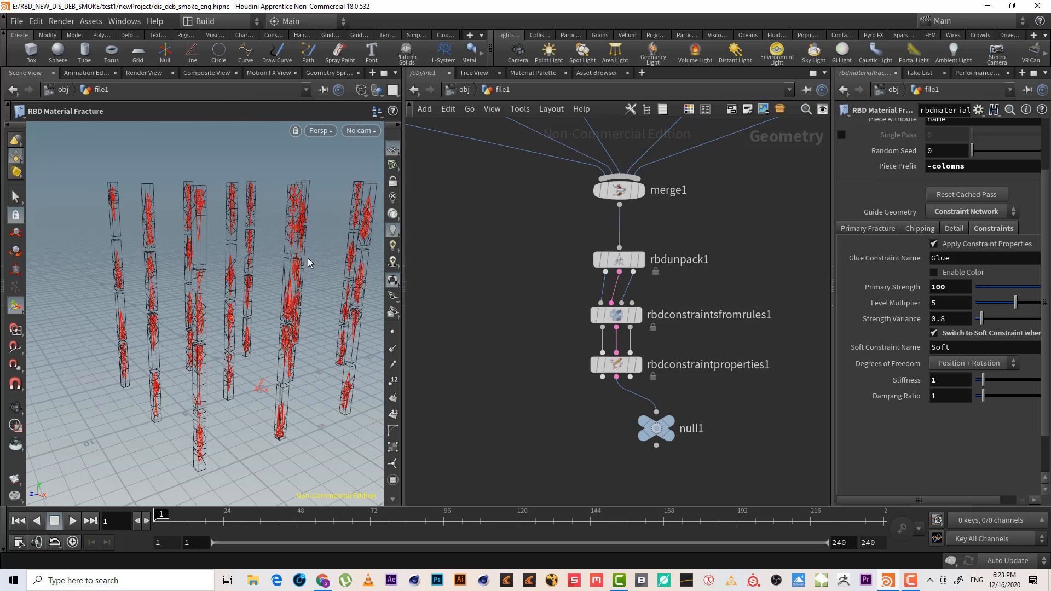
pyautogui.keyDown('alt'); pyautogui.moveTo(281, 235); pyautogui.dragTo(264, 258, button='right'); pyautogui.keyUp('alt')
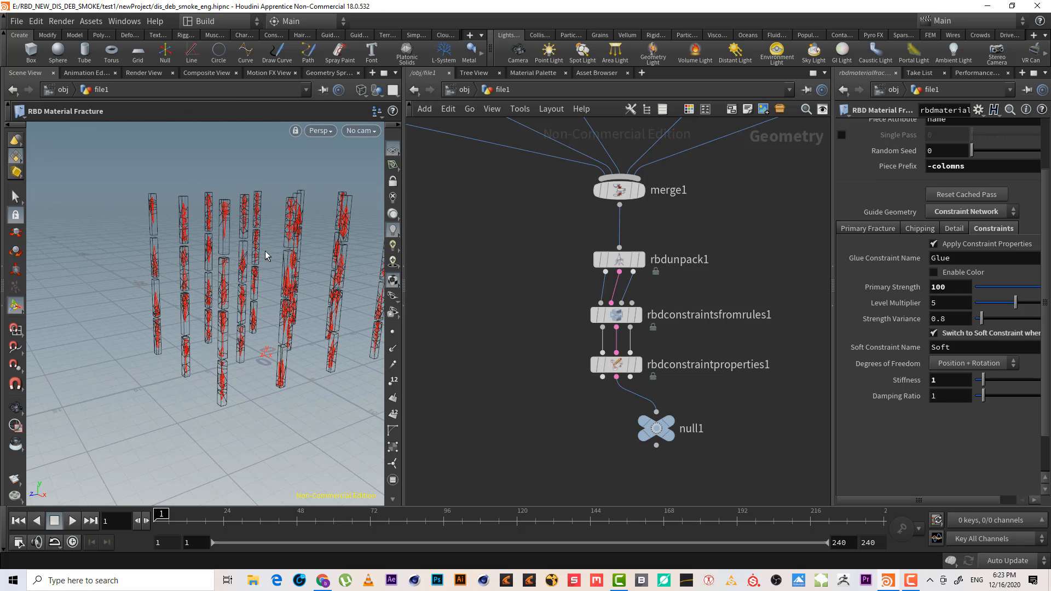
pyautogui.click(615, 364)
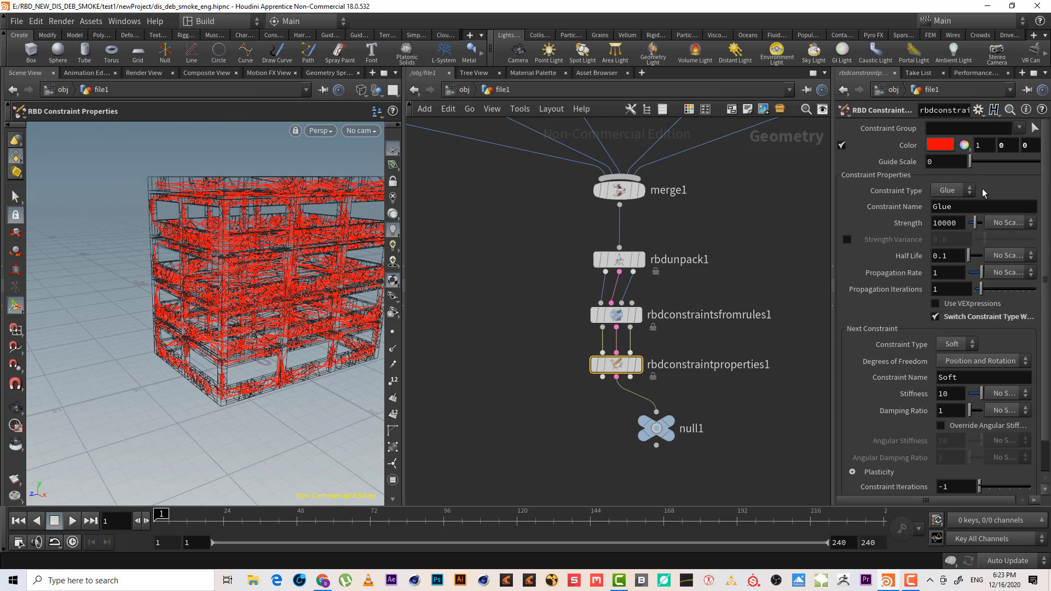
pyautogui.click(940, 145)
pyautogui.click(886, 35)
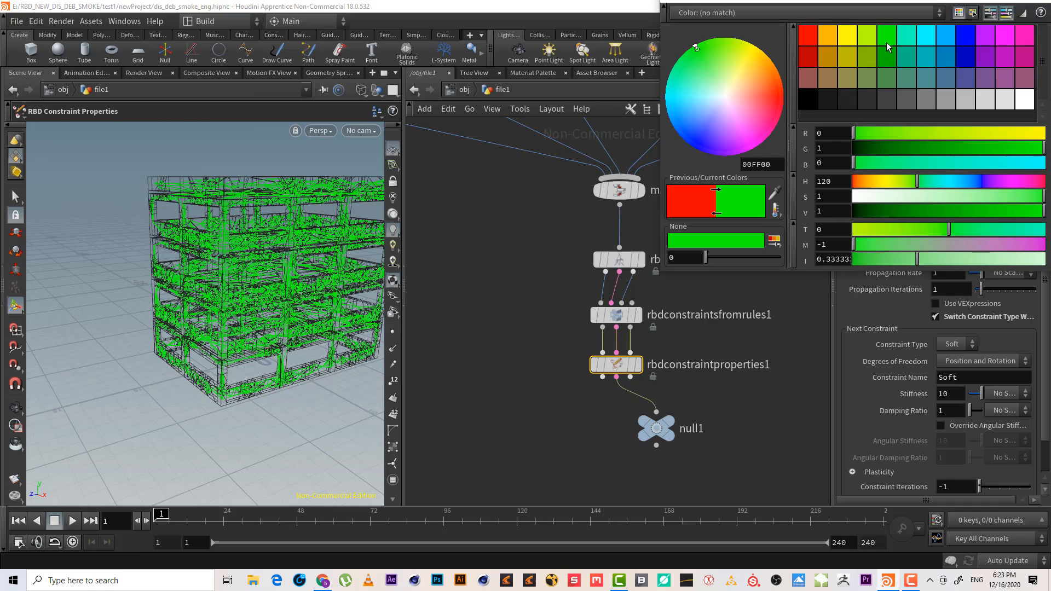
pyautogui.moveTo(908, 2); pyautogui.dragTo(858, 73)
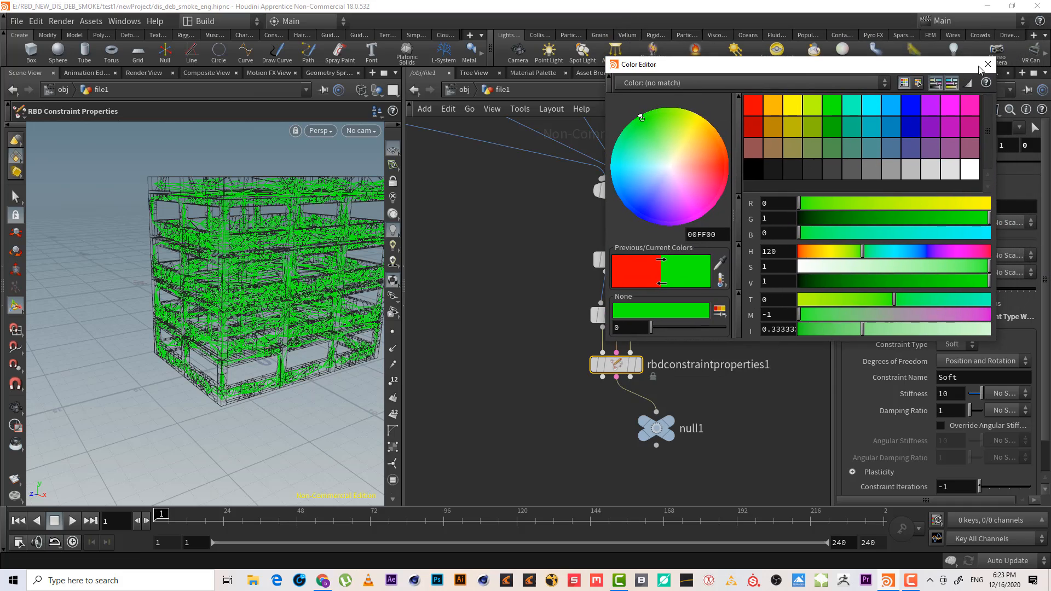
pyautogui.click(987, 62)
# Inspect the constraint output of the unpack, constraints-from-rules and constraint properties nodes in the viewport
pyautogui.keyDown('alt'); pyautogui.moveTo(290, 220); pyautogui.dragTo(335, 206, button='right'); pyautogui.keyUp('alt')
pyautogui.keyDown('alt'); pyautogui.moveTo(335, 206); pyautogui.dragTo(219, 240); pyautogui.keyUp('alt')
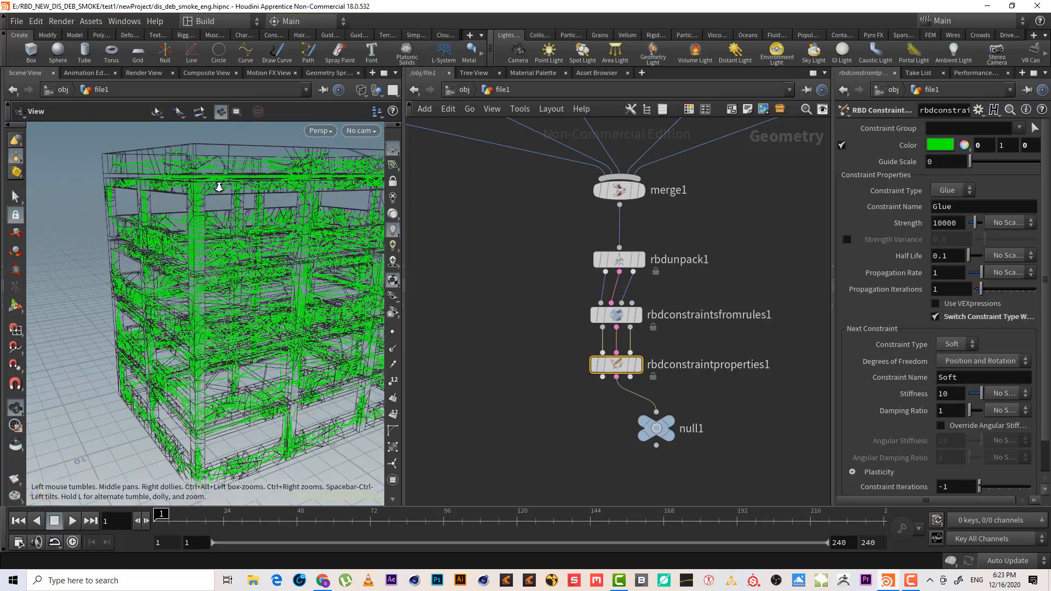
pyautogui.keyDown('alt'); pyautogui.moveTo(220, 185); pyautogui.dragTo(249, 213, button='right'); pyautogui.keyUp('alt')
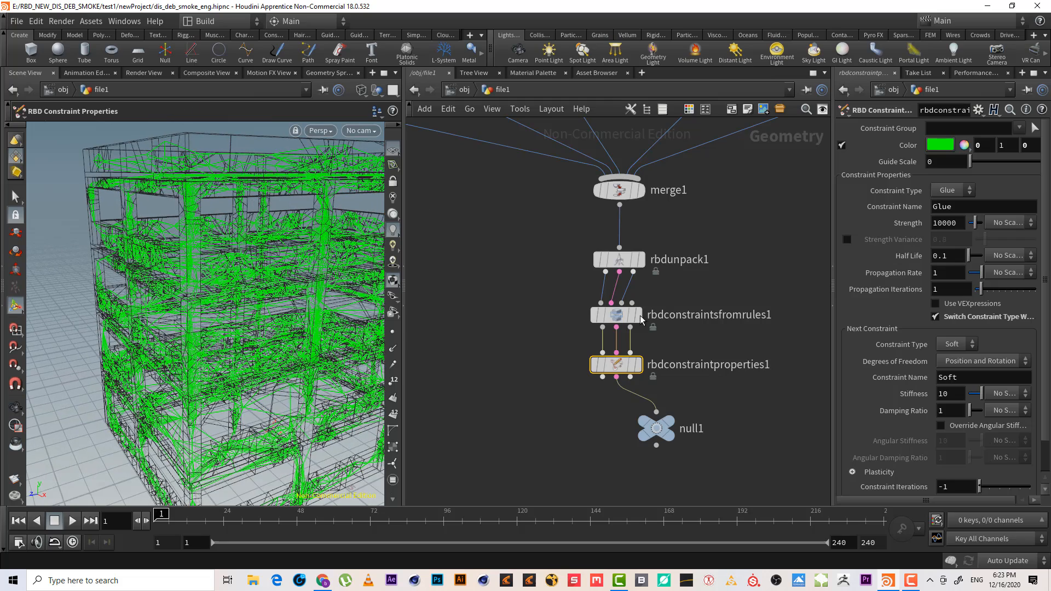
pyautogui.click(635, 315)
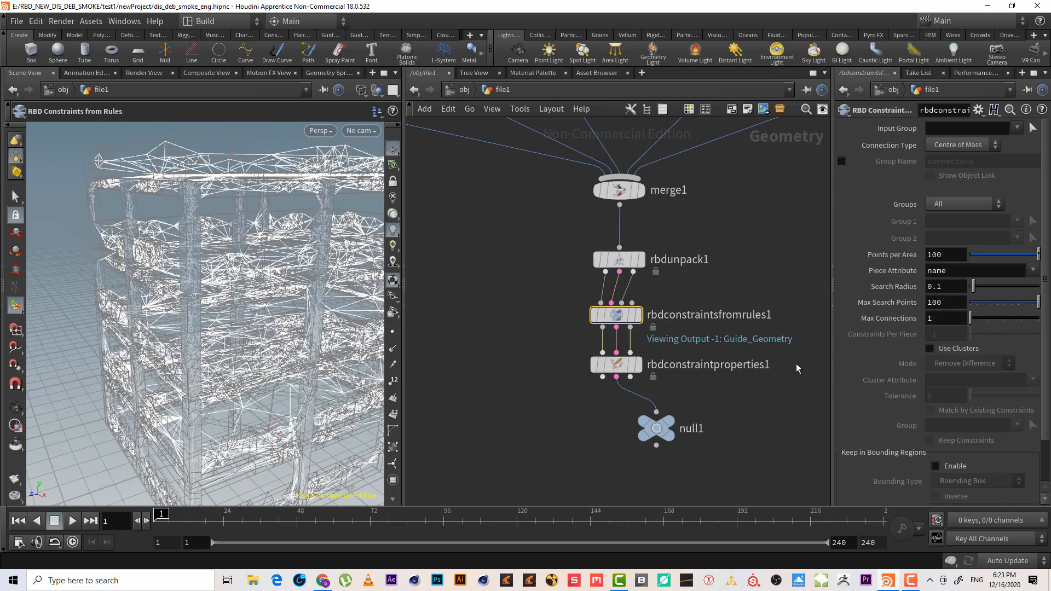
pyautogui.click(624, 261)
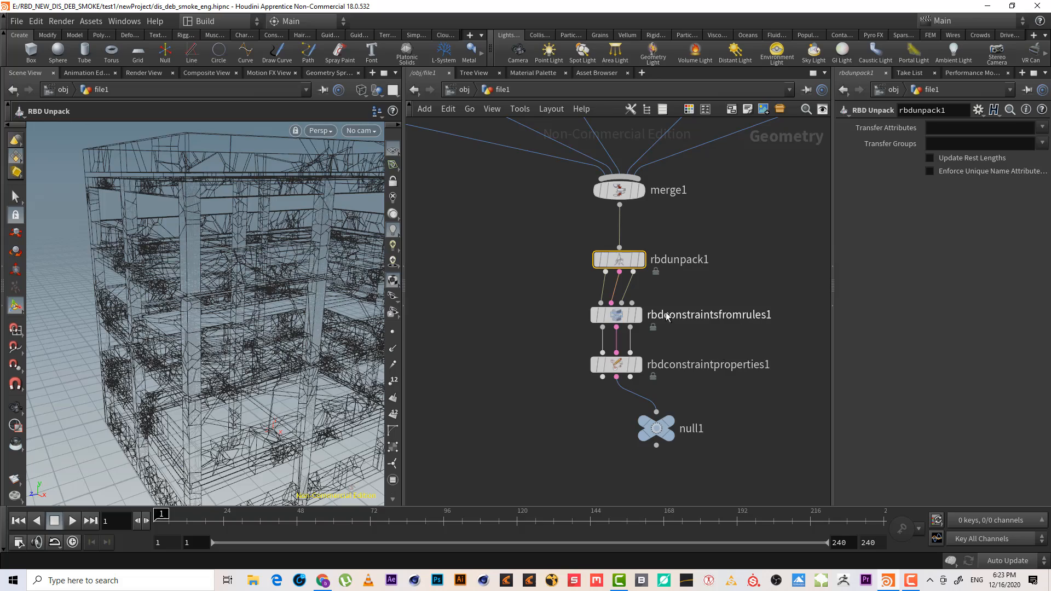
pyautogui.moveTo(703, 291); pyautogui.dragTo(554, 330)
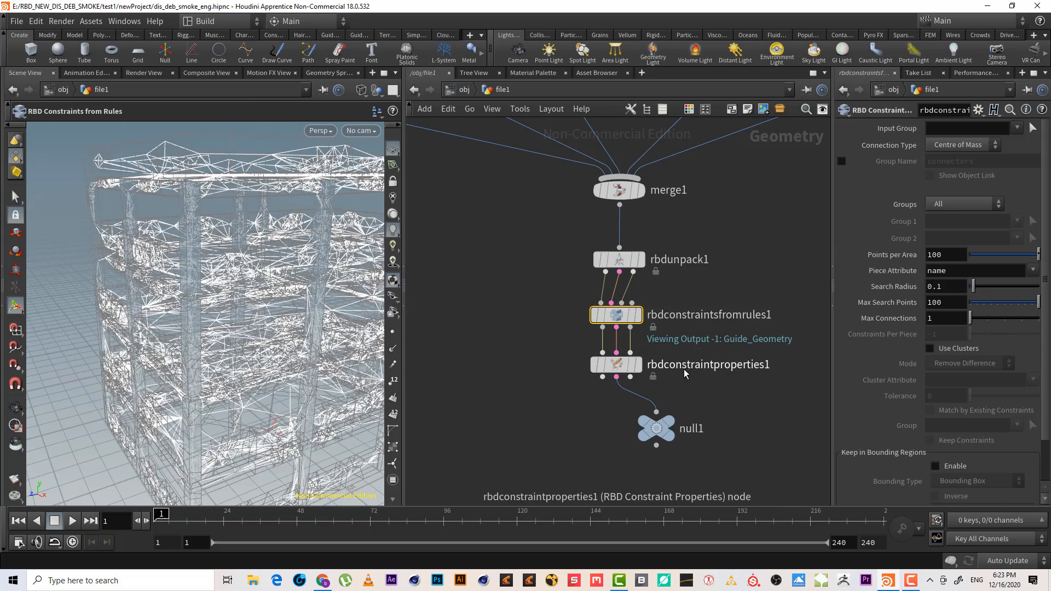
pyautogui.keyDown('alt'); pyautogui.moveTo(235, 211); pyautogui.dragTo(296, 205, button='right'); pyautogui.keyUp('alt')
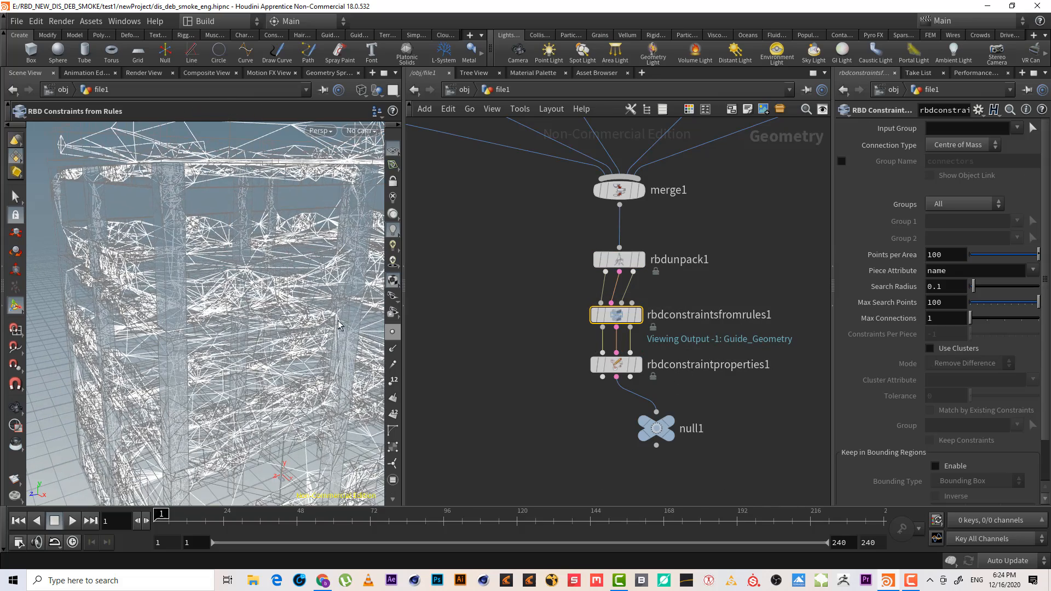
pyautogui.keyDown('alt'); pyautogui.moveTo(291, 211); pyautogui.dragTo(215, 276); pyautogui.keyUp('alt')
pyautogui.keyDown('alt'); pyautogui.moveTo(187, 235); pyautogui.dragTo(128, 235); pyautogui.keyUp('alt')
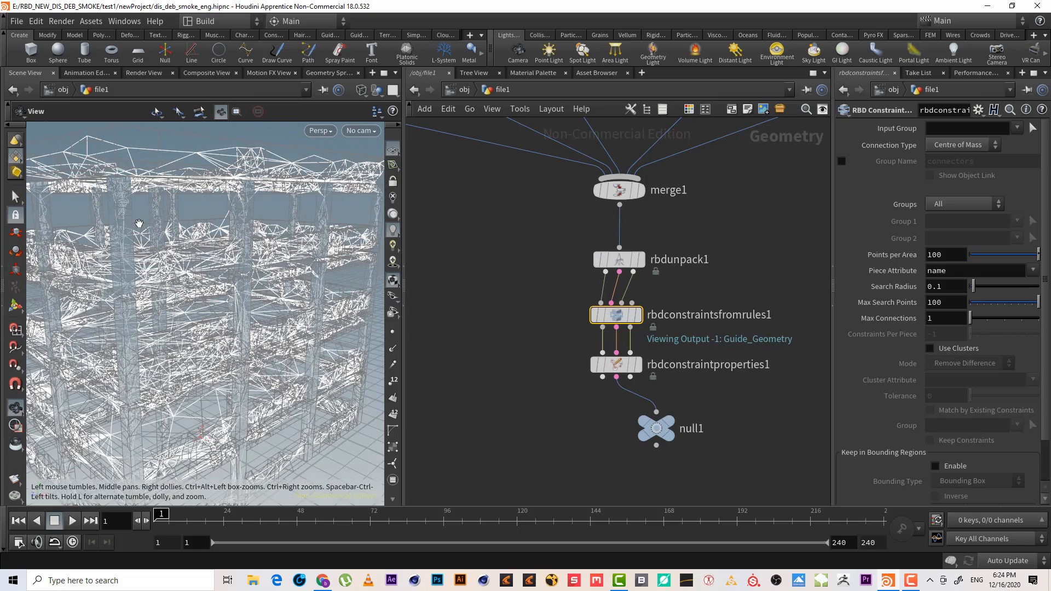
pyautogui.moveTo(557, 381); pyautogui.dragTo(654, 354)
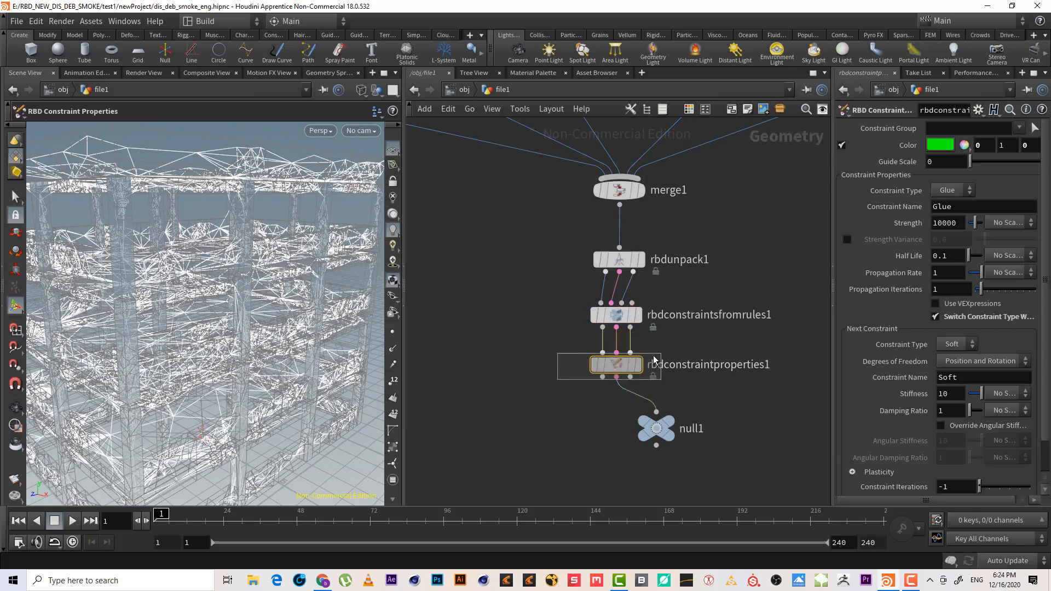
pyautogui.keyDown('alt'); pyautogui.moveTo(236, 269); pyautogui.dragTo(215, 254); pyautogui.keyUp('alt')
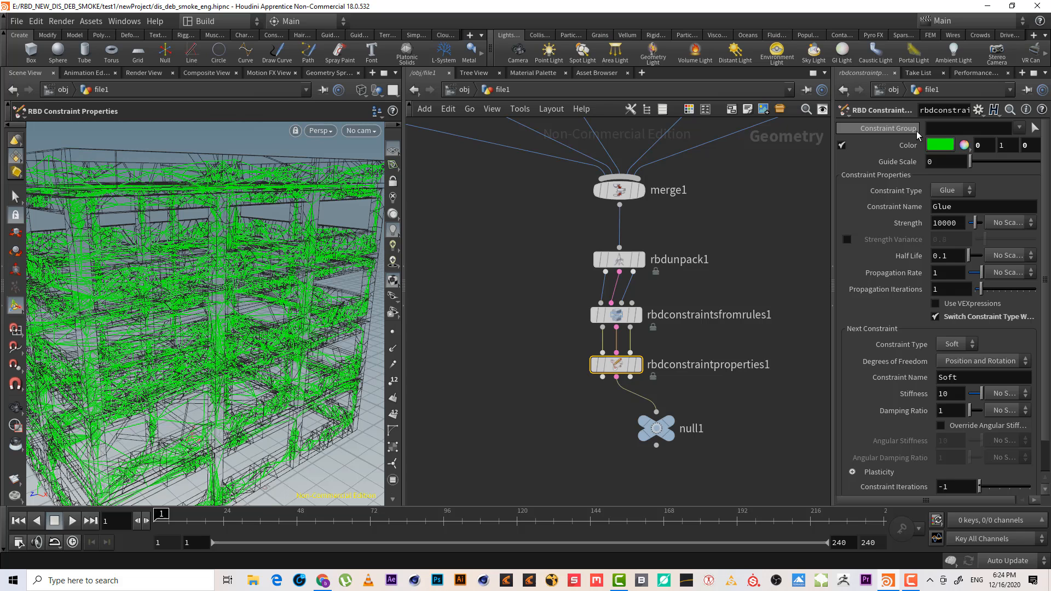
pyautogui.click(1018, 129)
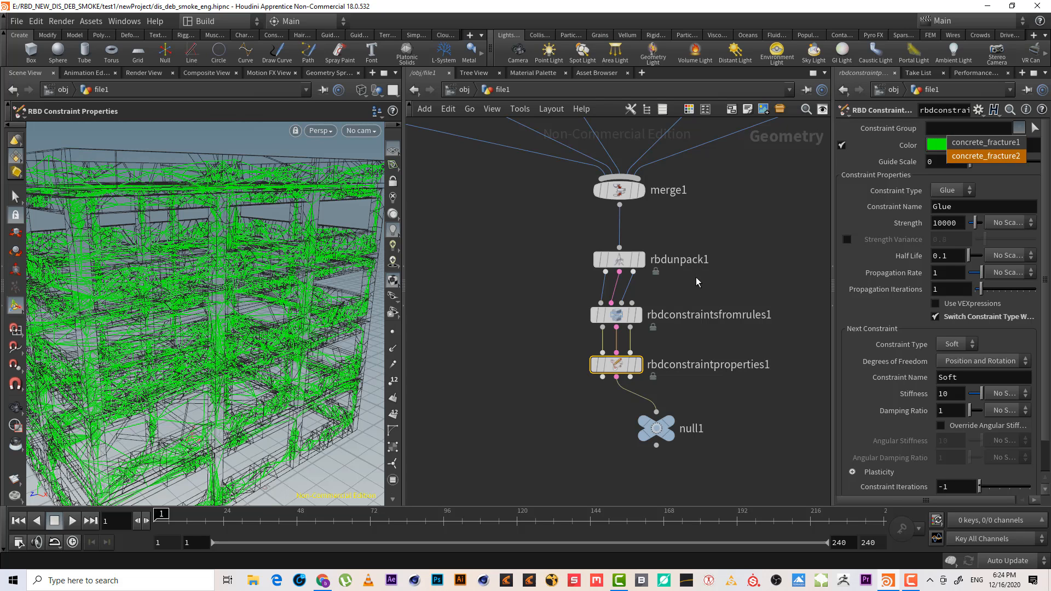
# Enable the constraints-from-rules Group Name and name the group all_groups
pyautogui.moveTo(693, 293); pyautogui.dragTo(570, 340)
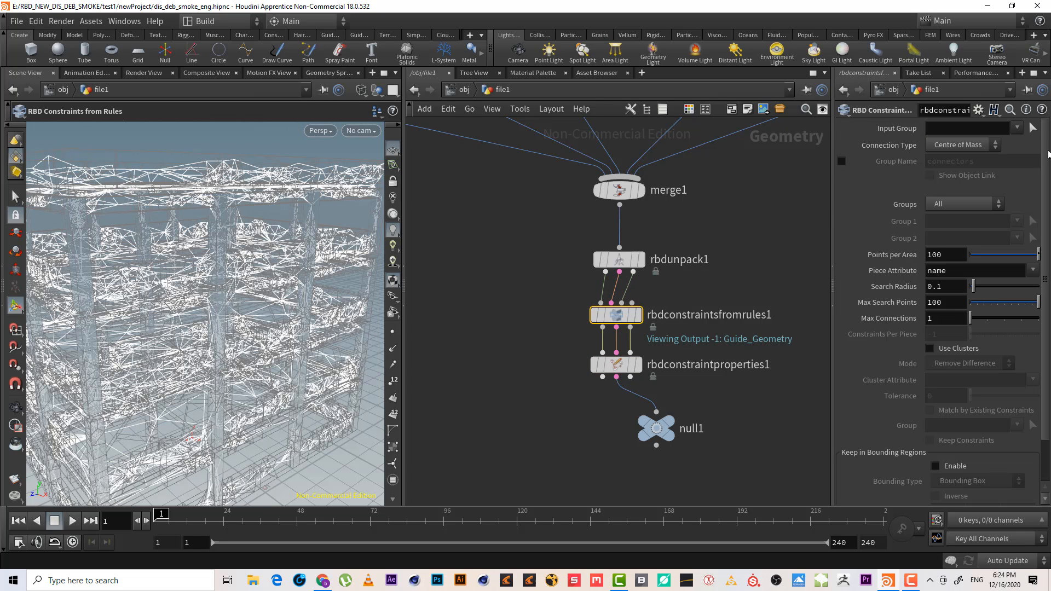
pyautogui.click(841, 161)
pyautogui.doubleClick(984, 162)
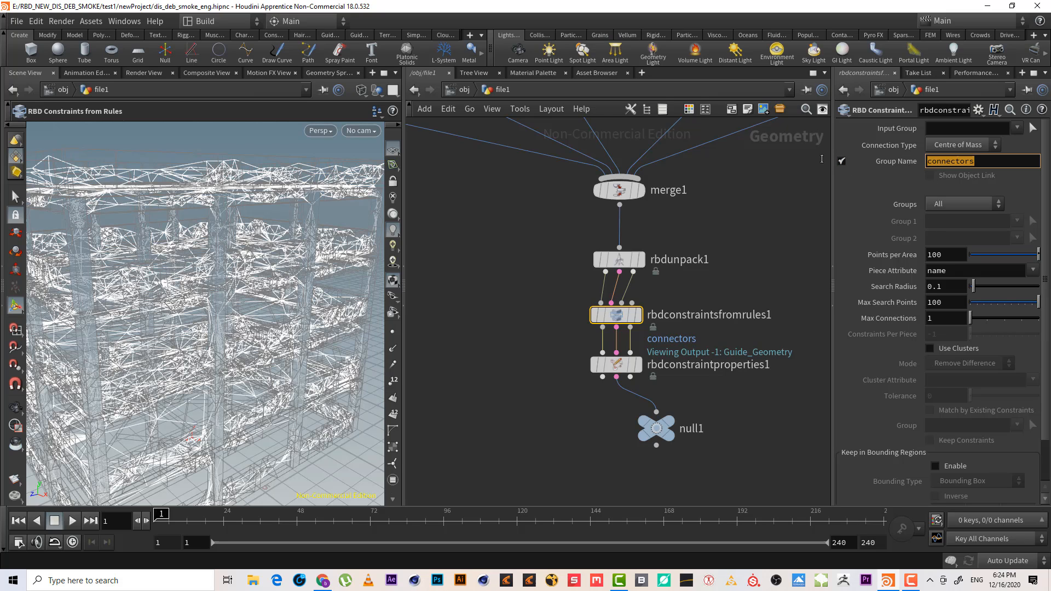
pyautogui.write('all_groups')
pyautogui.press('Return')
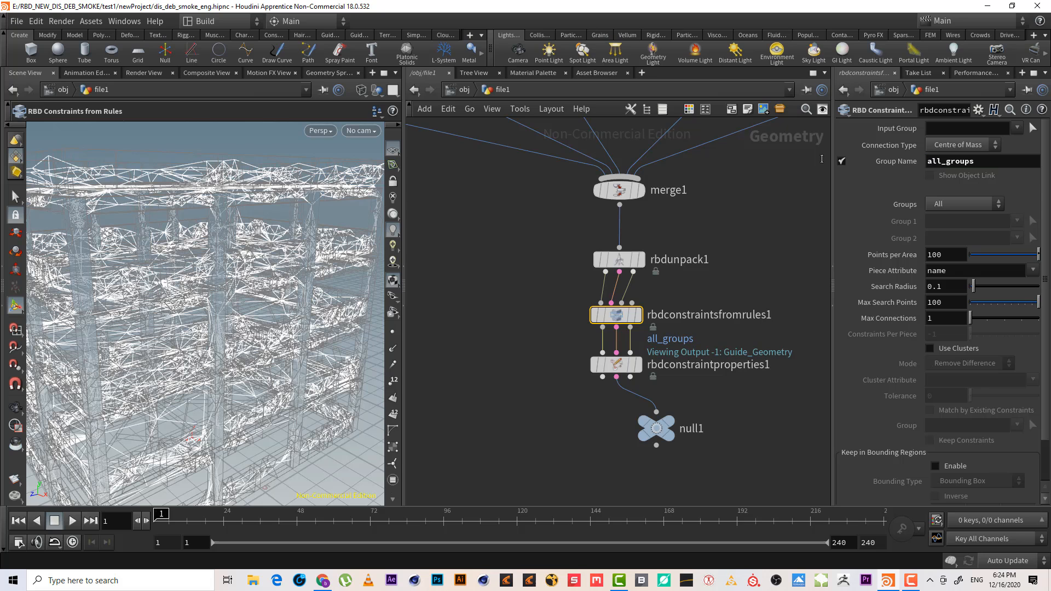
# Set the constraint properties node's Constraint Group to all_groups
pyautogui.moveTo(572, 389); pyautogui.dragTo(651, 365)
pyautogui.click(637, 365)
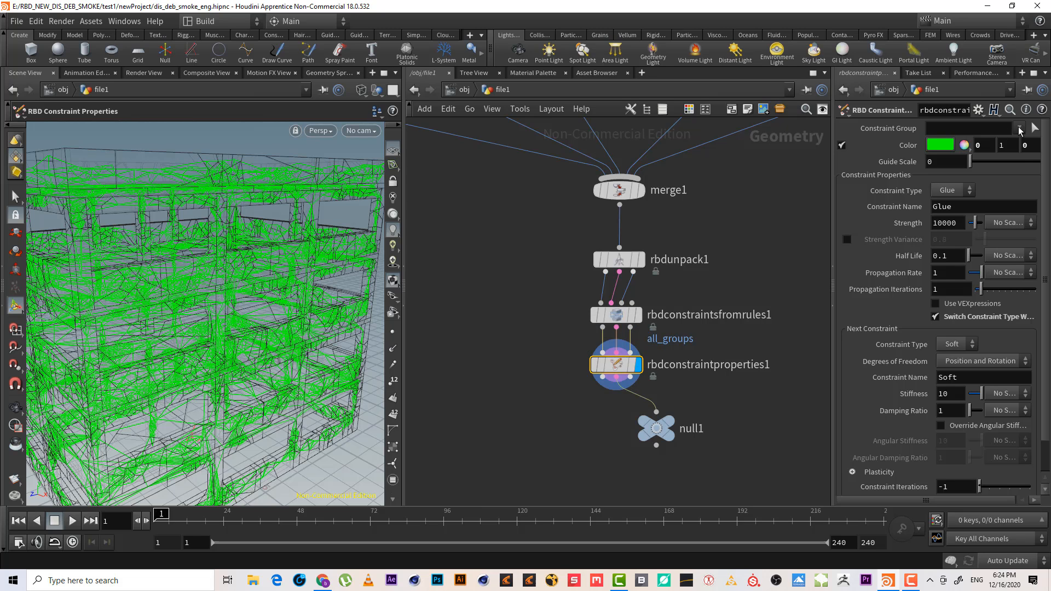
pyautogui.click(1020, 130)
pyautogui.click(1008, 143)
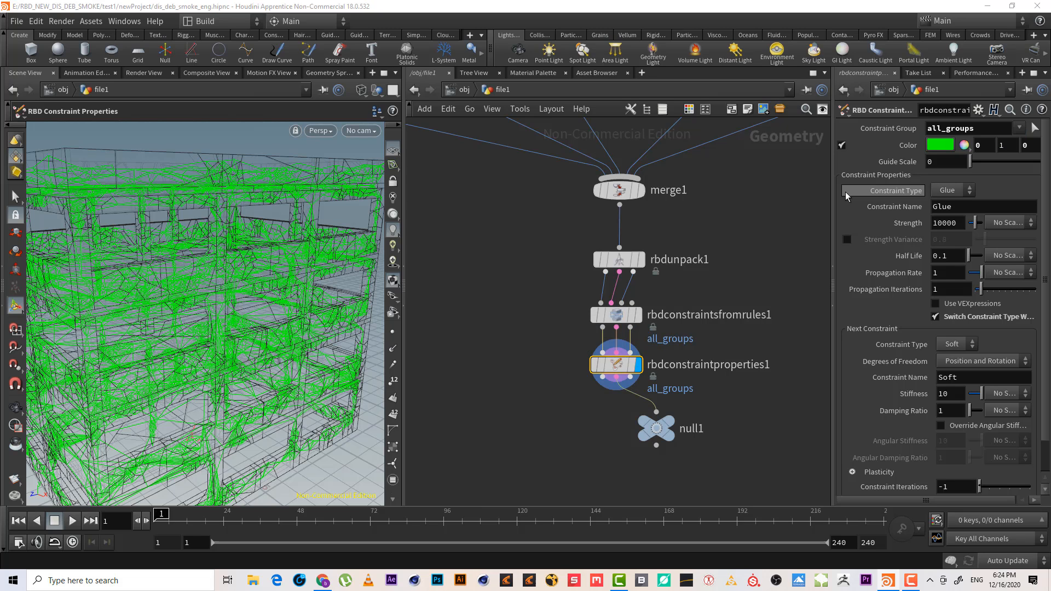
# Enable Strength Variance on the constraint properties node
pyautogui.click(847, 240)
pyautogui.press('Escape')
pyautogui.moveTo(280, 288); pyautogui.dragTo(120, 284)
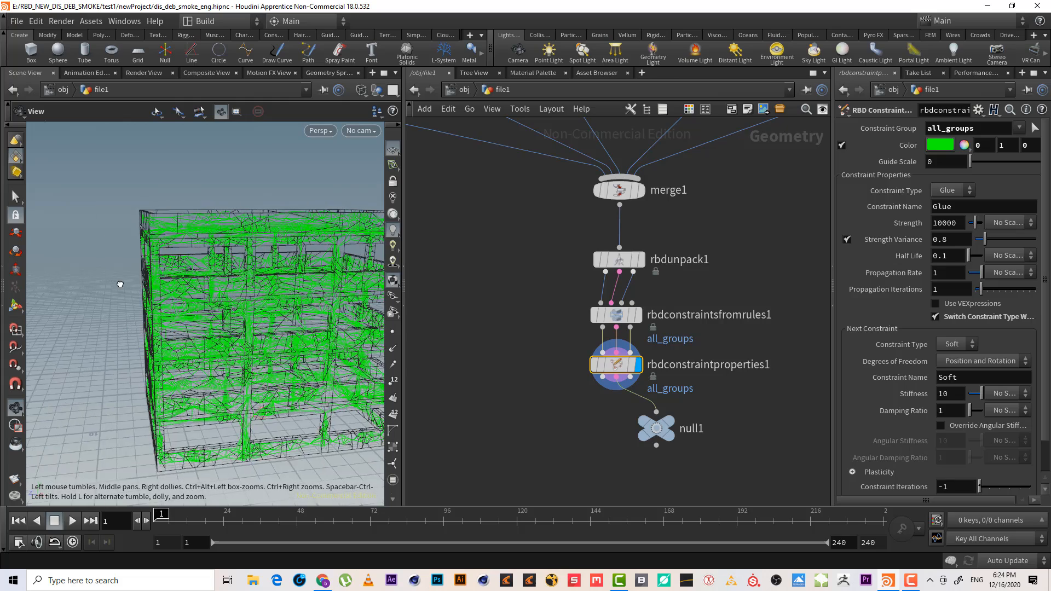
pyautogui.keyDown('alt'); pyautogui.moveTo(120, 284); pyautogui.dragTo(214, 259, button='right'); pyautogui.keyUp('alt')
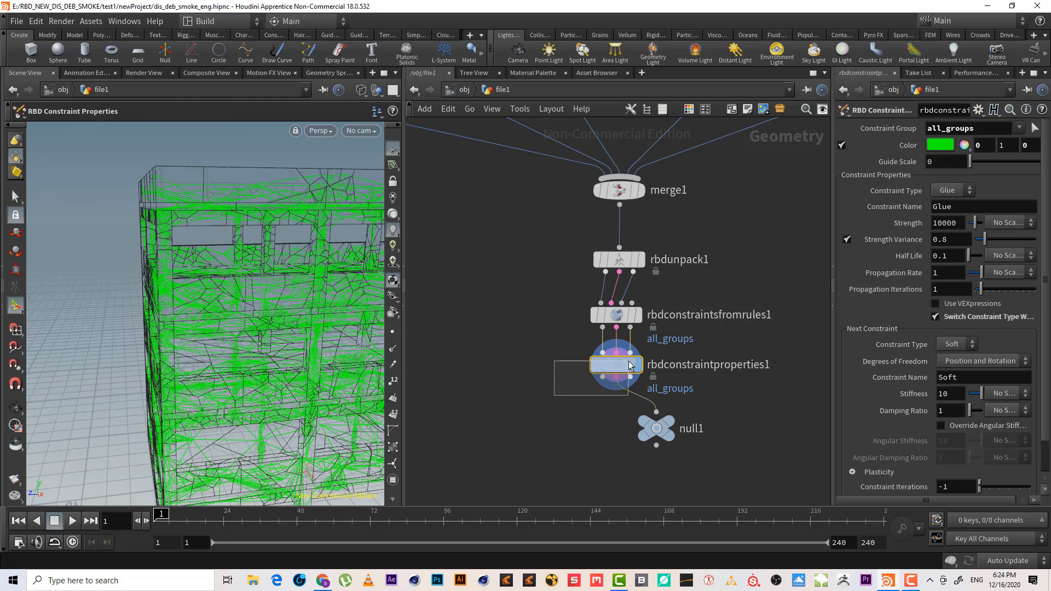
pyautogui.press('Escape')
pyautogui.moveTo(217, 250)
pyautogui.mouseDown()
pyautogui.moveTo(286, 237)
pyautogui.moveTo(231, 254)
pyautogui.mouseUp()
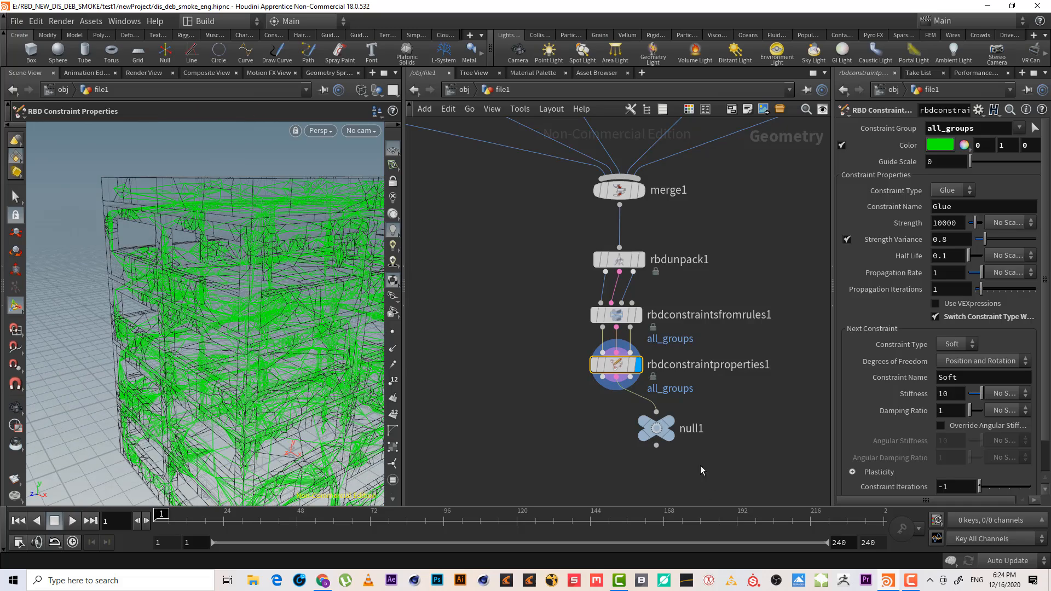
# Display the Null node and examine the resulting constraint network around the building
pyautogui.click(657, 428)
pyautogui.click(691, 422)
pyautogui.keyDown('alt'); pyautogui.moveTo(346, 310); pyautogui.dragTo(179, 315); pyautogui.keyUp('alt')
pyautogui.scroll(8, 298, 289)
pyautogui.keyDown('alt'); pyautogui.moveTo(179, 315); pyautogui.dragTo(115, 348, button='right'); pyautogui.keyUp('alt')
pyautogui.keyDown('alt'); pyautogui.moveTo(201, 321); pyautogui.dragTo(210, 323); pyautogui.keyUp('alt')
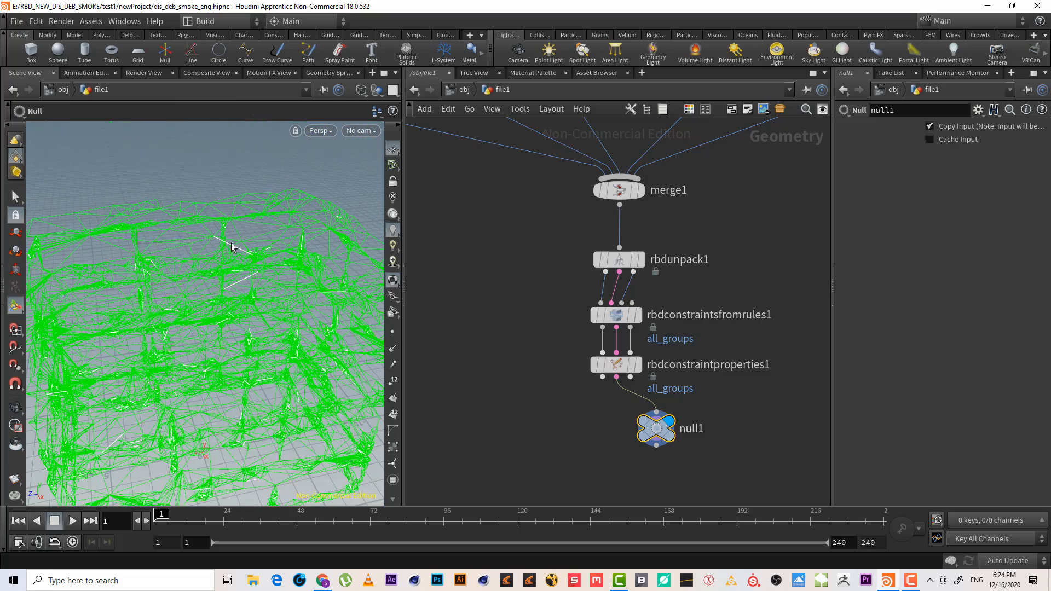
pyautogui.keyDown('alt'); pyautogui.moveTo(236, 264); pyautogui.dragTo(199, 258); pyautogui.keyUp('alt')
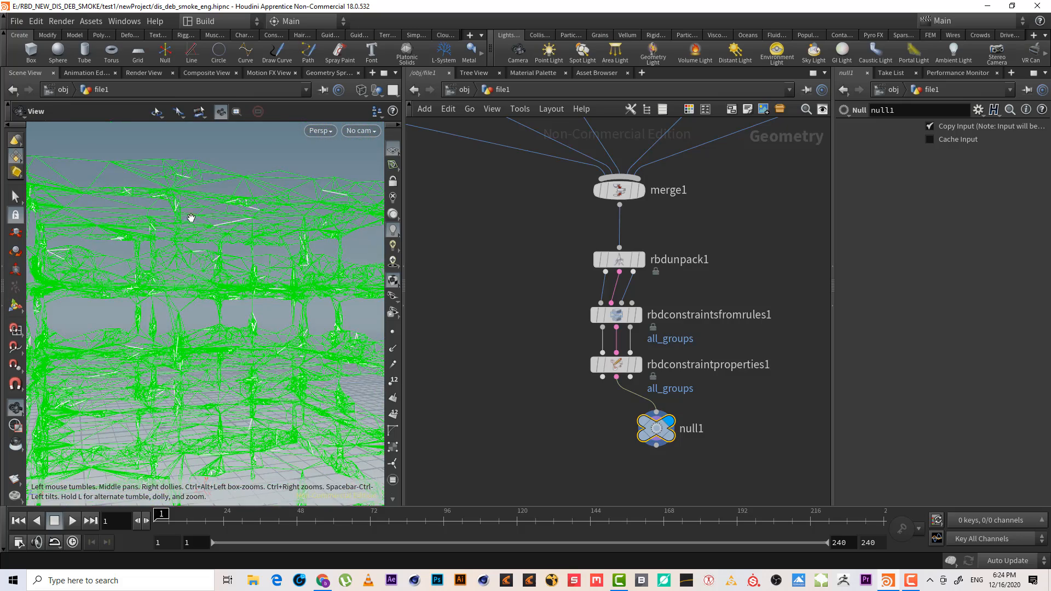
pyautogui.keyDown('alt'); pyautogui.moveTo(191, 218); pyautogui.dragTo(186, 388); pyautogui.keyUp('alt')
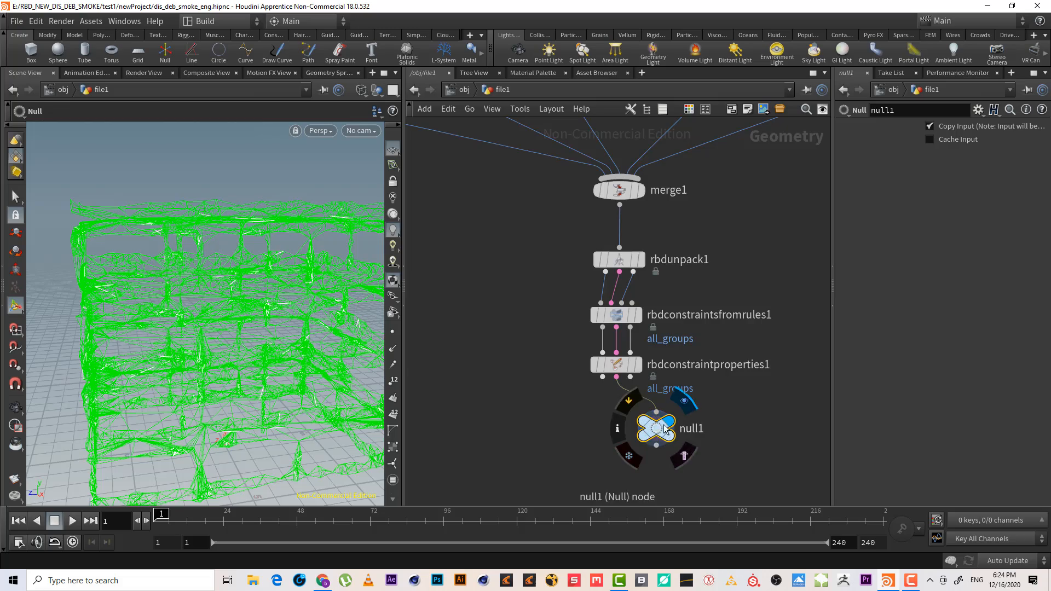
pyautogui.moveTo(658, 430); pyautogui.dragTo(685, 431)
pyautogui.keyDown('alt'); pyautogui.moveTo(266, 269); pyautogui.dragTo(279, 296, button='right'); pyautogui.keyUp('alt')
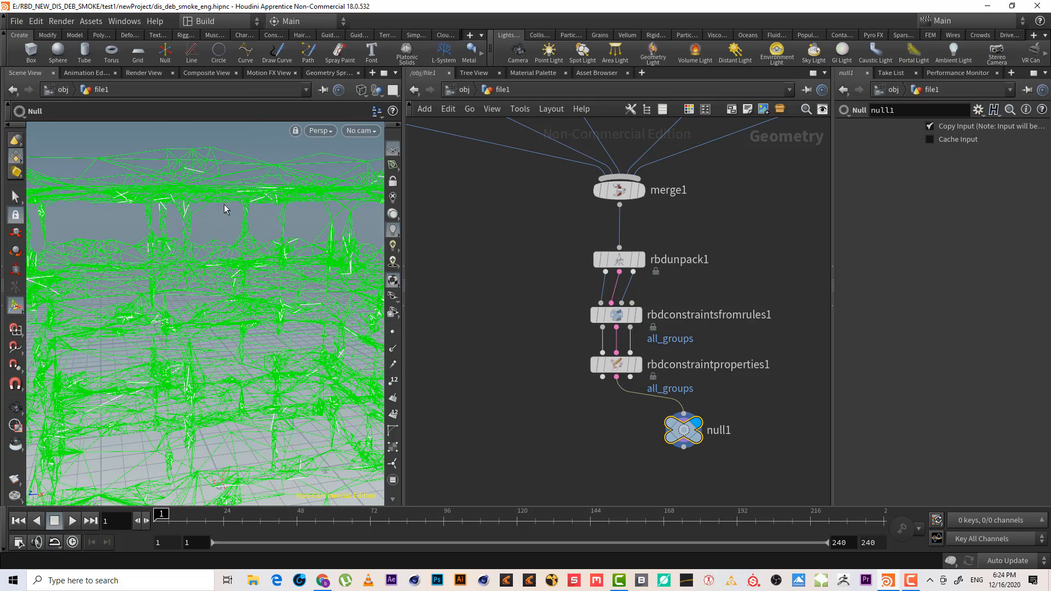
# Delete the Null node at the end of the constraint chain
pyautogui.keyDown('alt'); pyautogui.moveTo(206, 216); pyautogui.dragTo(164, 284); pyautogui.keyUp('alt')
pyautogui.keyDown('alt'); pyautogui.moveTo(164, 284); pyautogui.dragTo(132, 317, button='right'); pyautogui.keyUp('alt')
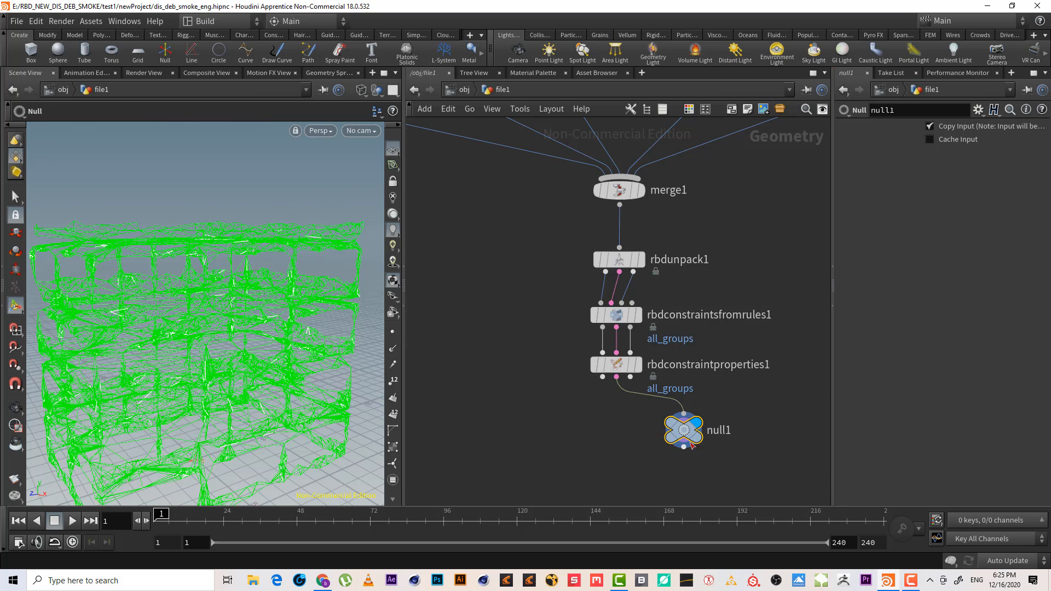
pyautogui.moveTo(691, 445); pyautogui.dragTo(726, 432)
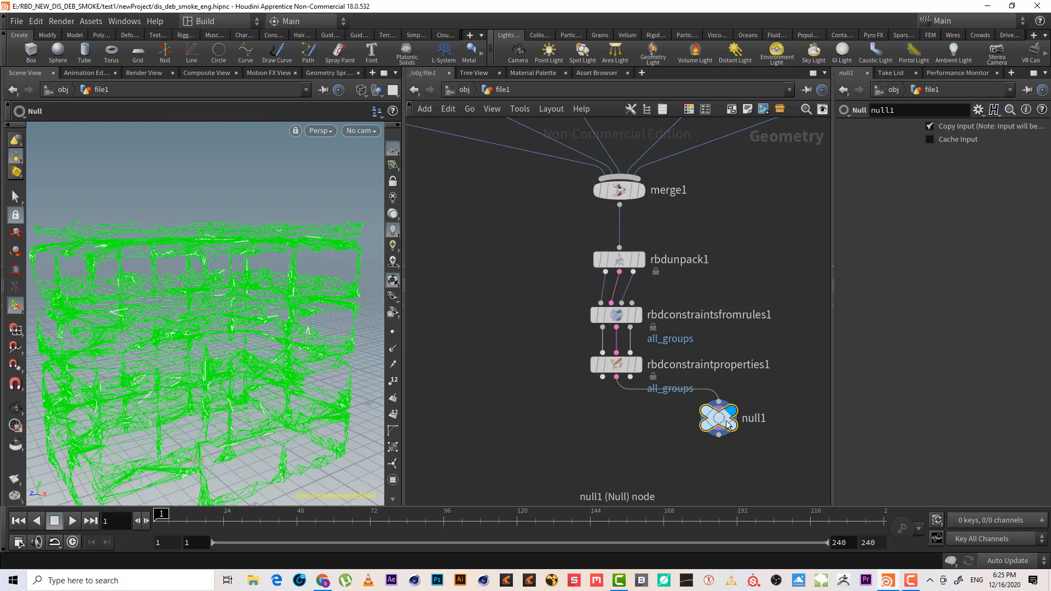
pyautogui.press('Delete')
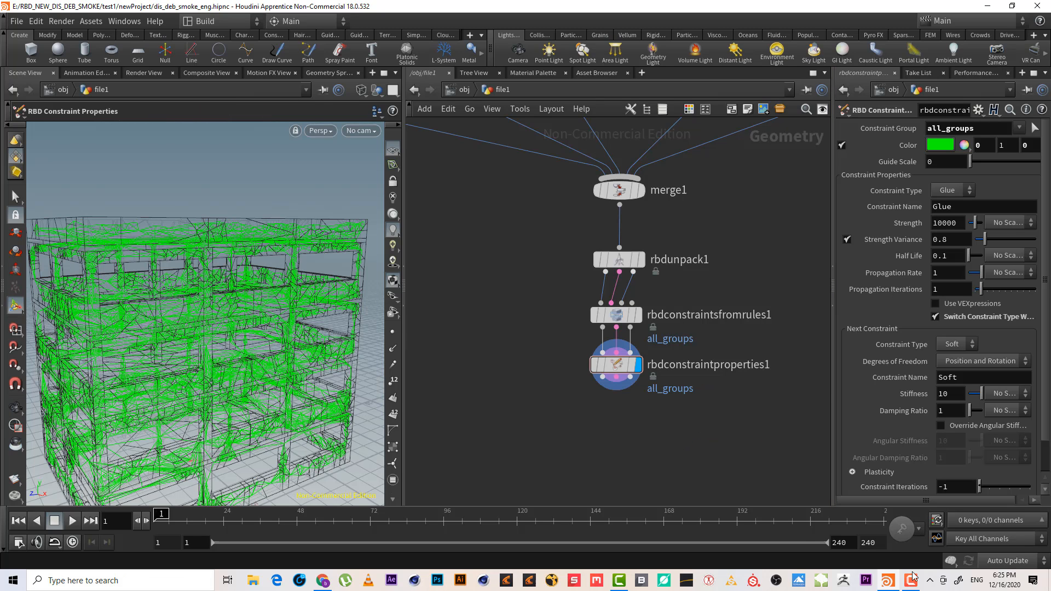
# Switch the constraints-from-rules Connection Type to Hinges
pyautogui.click(913, 578)
pyautogui.moveTo(677, 450); pyautogui.dragTo(677, 479, button='middle')
pyautogui.click(617, 345)
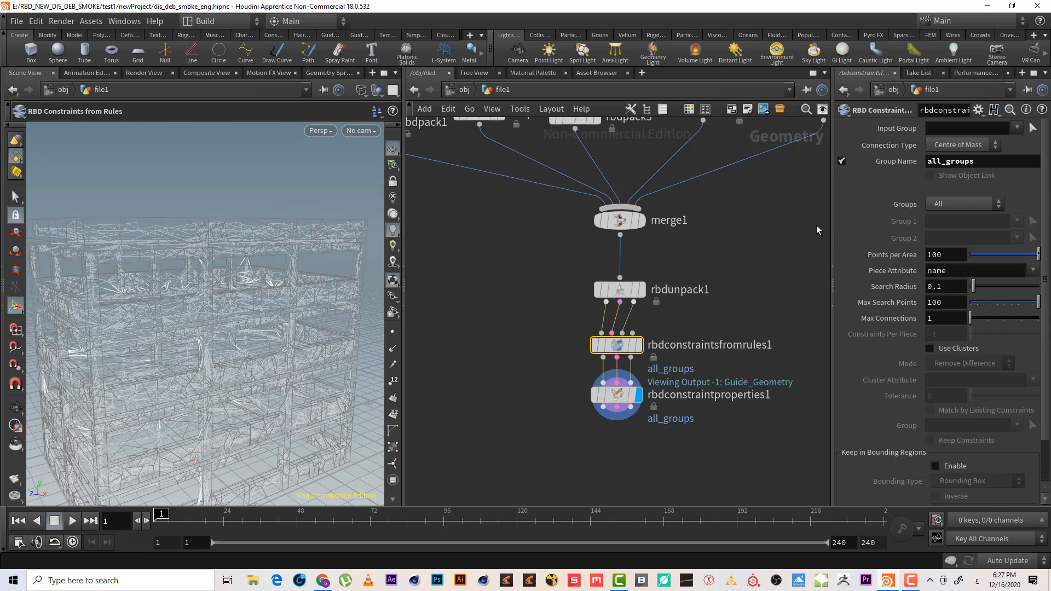
pyautogui.click(964, 146)
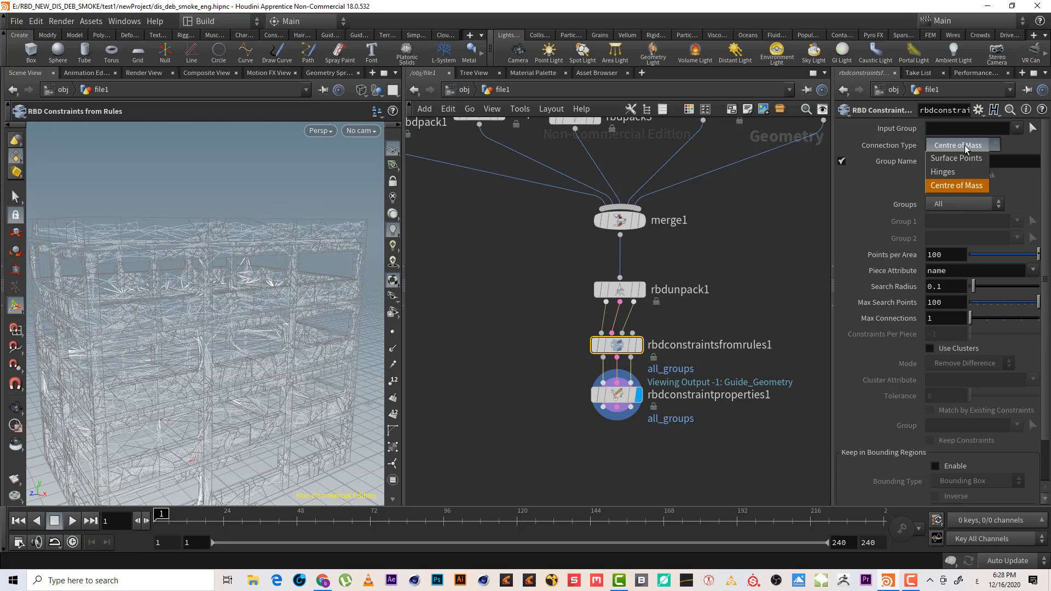
pyautogui.click(963, 173)
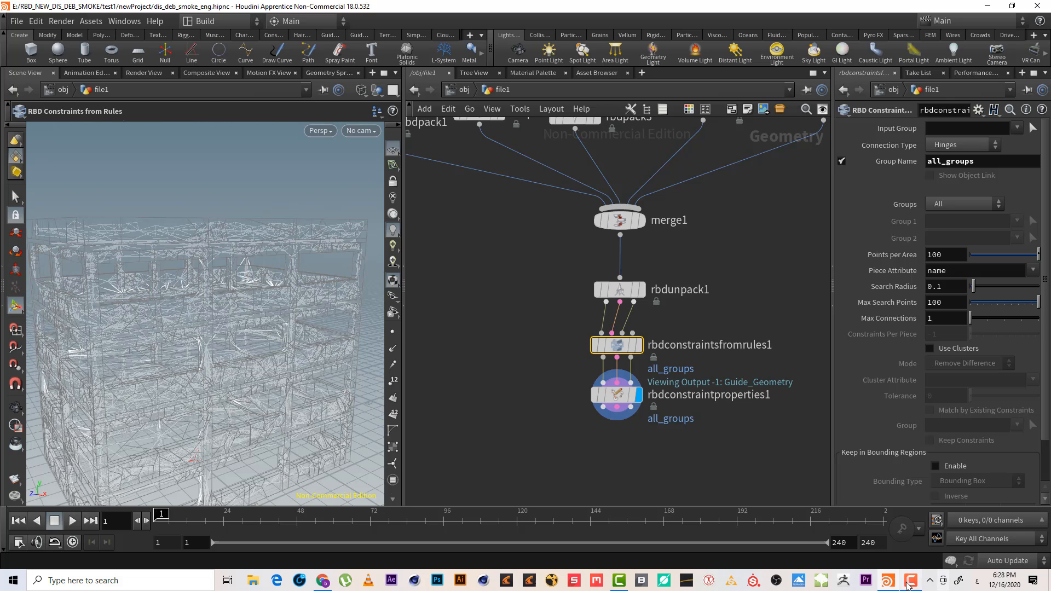
pyautogui.click(910, 580)
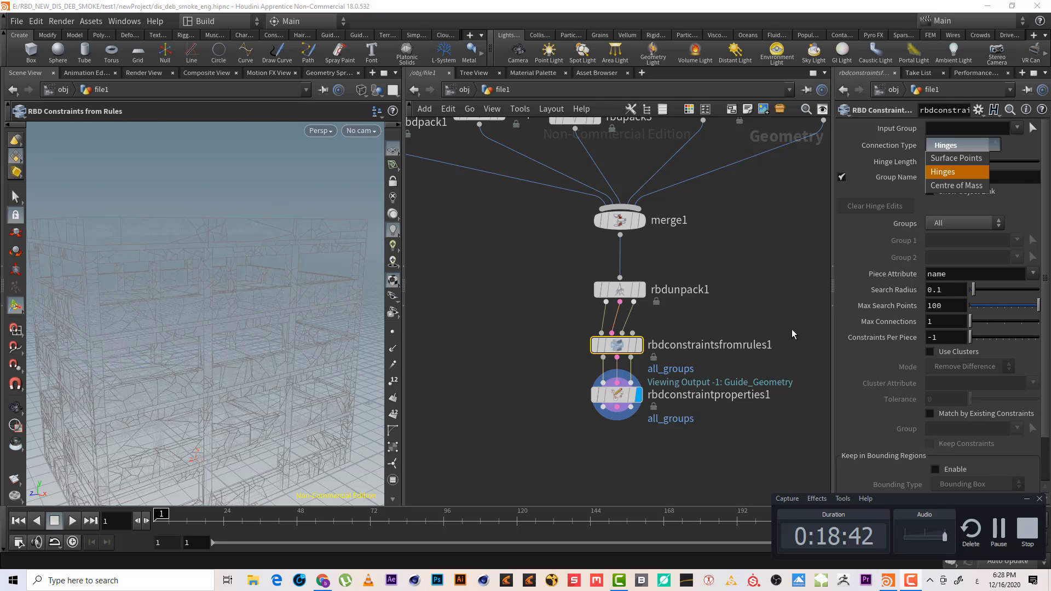
pyautogui.click(780, 304)
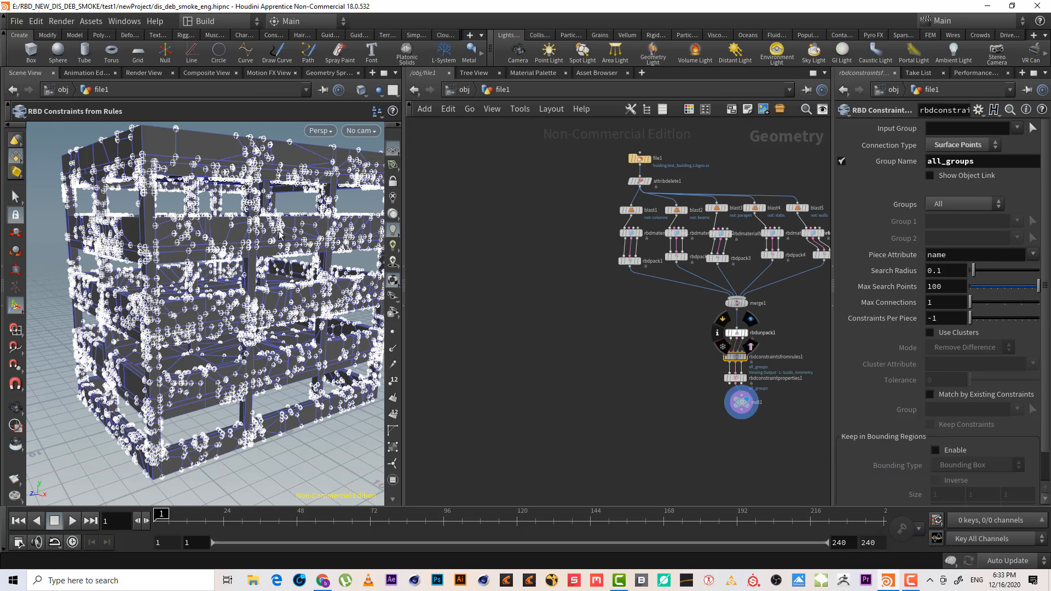
pyautogui.click(962, 147)
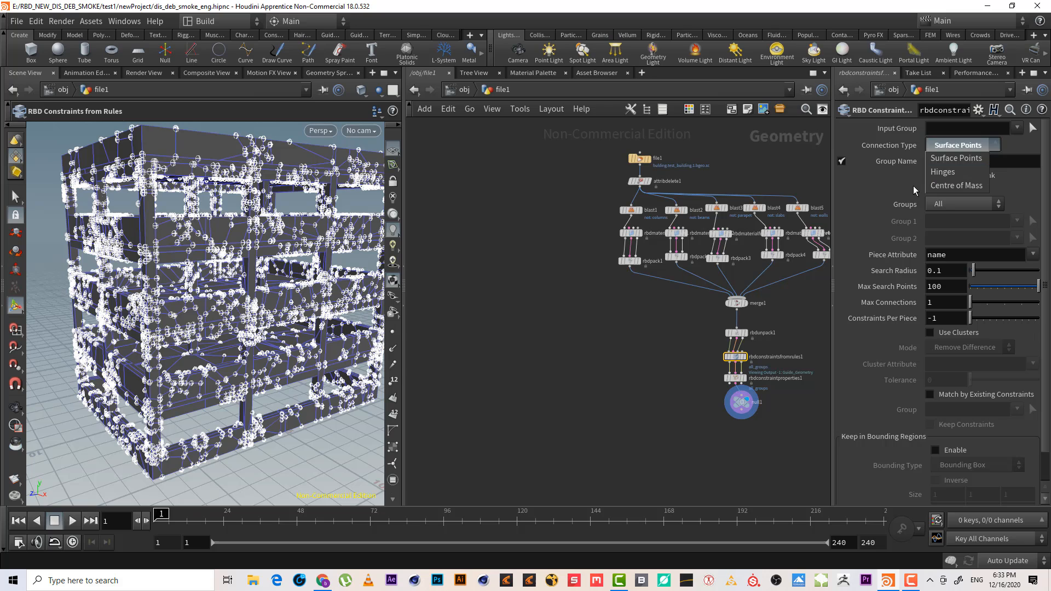
pyautogui.click(963, 176)
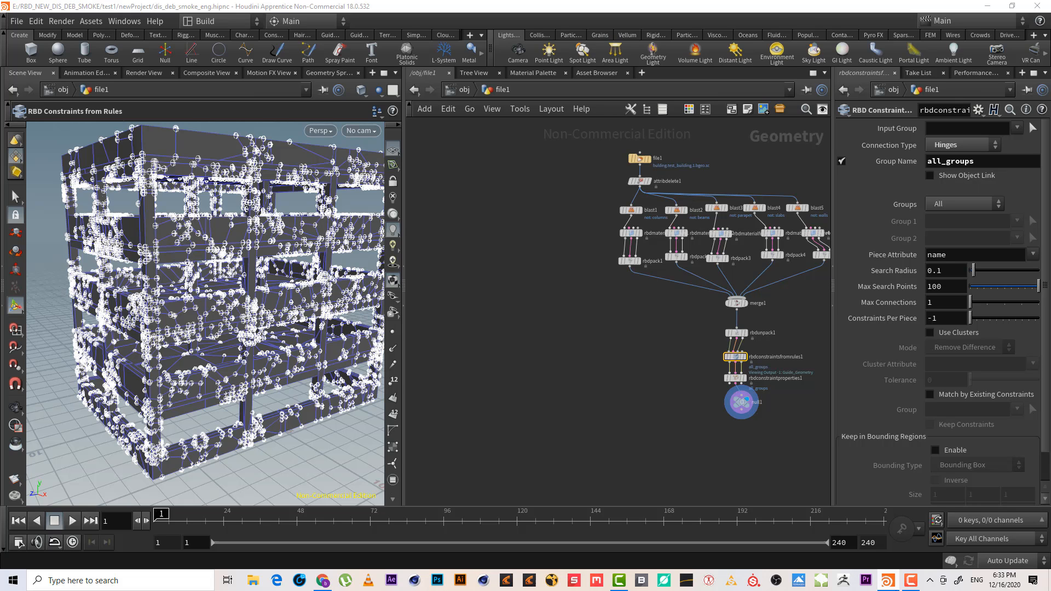
pyautogui.click(910, 581)
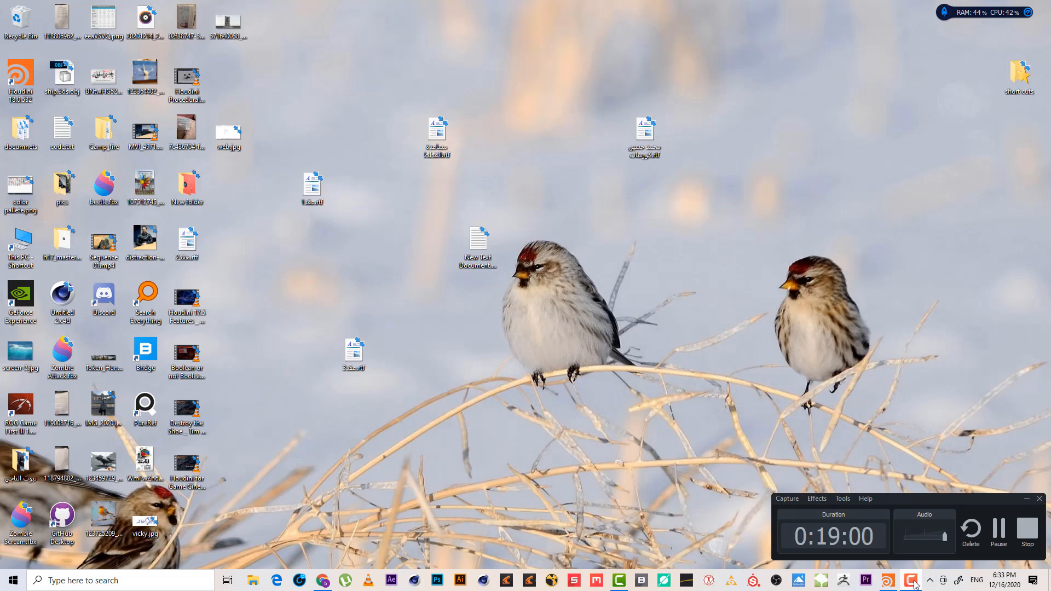
pyautogui.click(1000, 529)
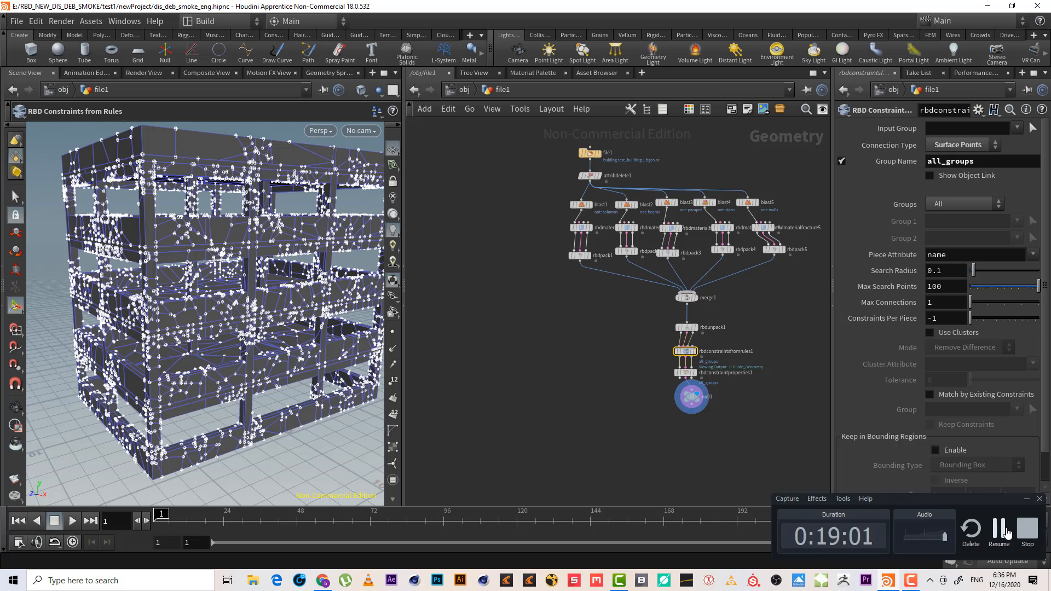
pyautogui.click(1000, 530)
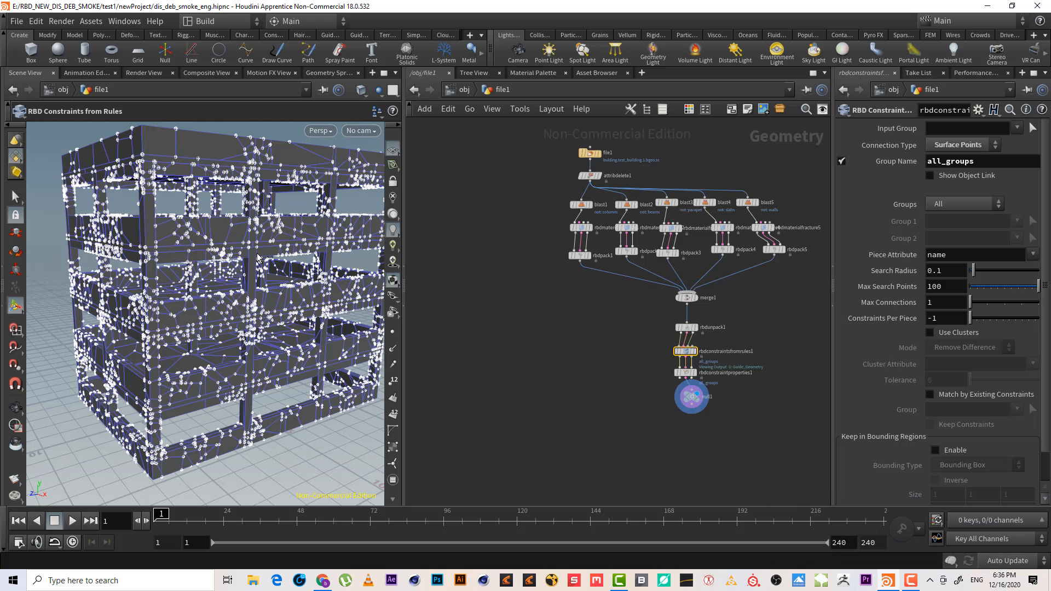
# Delete the Null node below the constraint properties node
pyautogui.press('alt')
pyautogui.scroll(3, 734, 433)
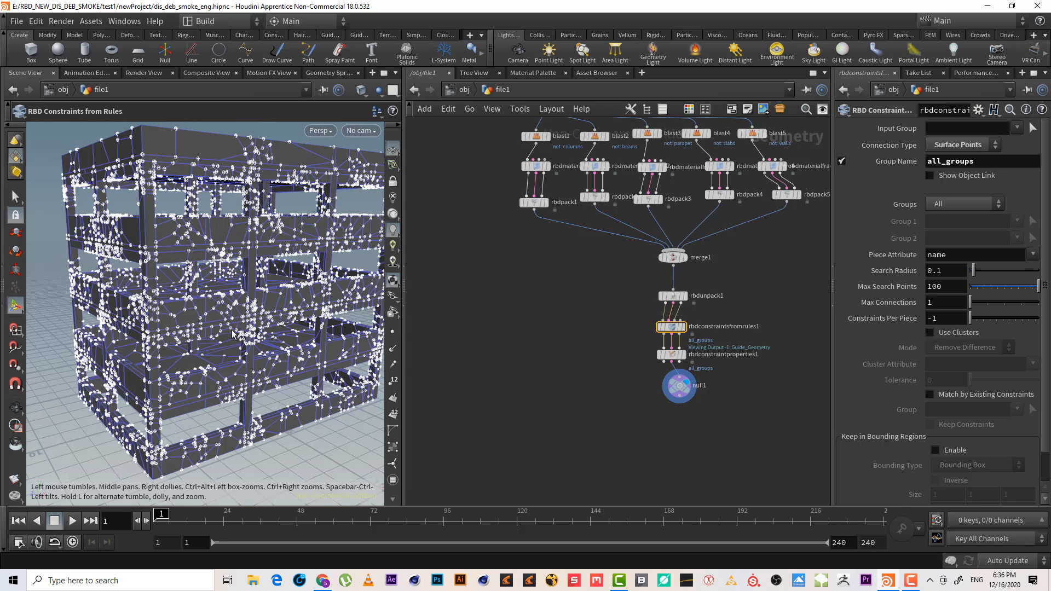
pyautogui.moveTo(714, 402); pyautogui.dragTo(683, 389, button='middle')
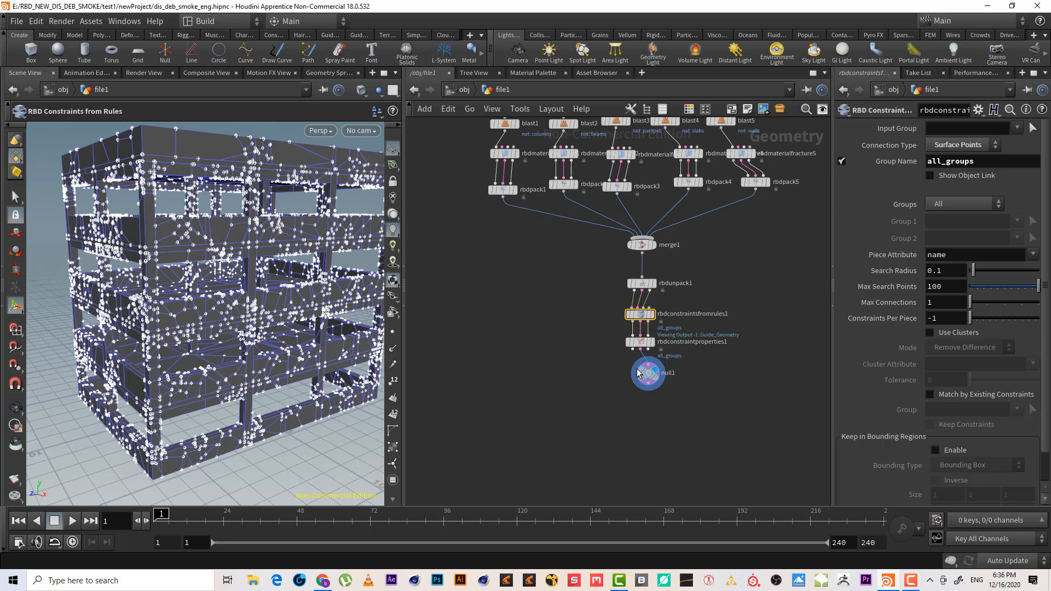
pyautogui.moveTo(625, 411); pyautogui.dragTo(615, 367, button='middle')
pyautogui.click(724, 402)
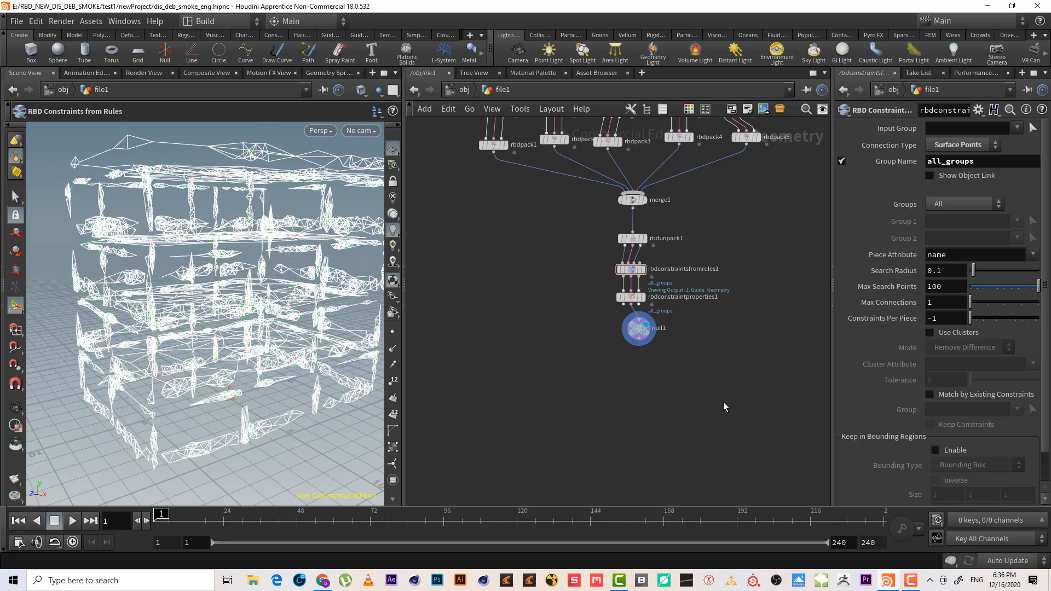
pyautogui.scroll(5, 642, 378)
pyautogui.moveTo(695, 346); pyautogui.dragTo(695, 530, button='middle')
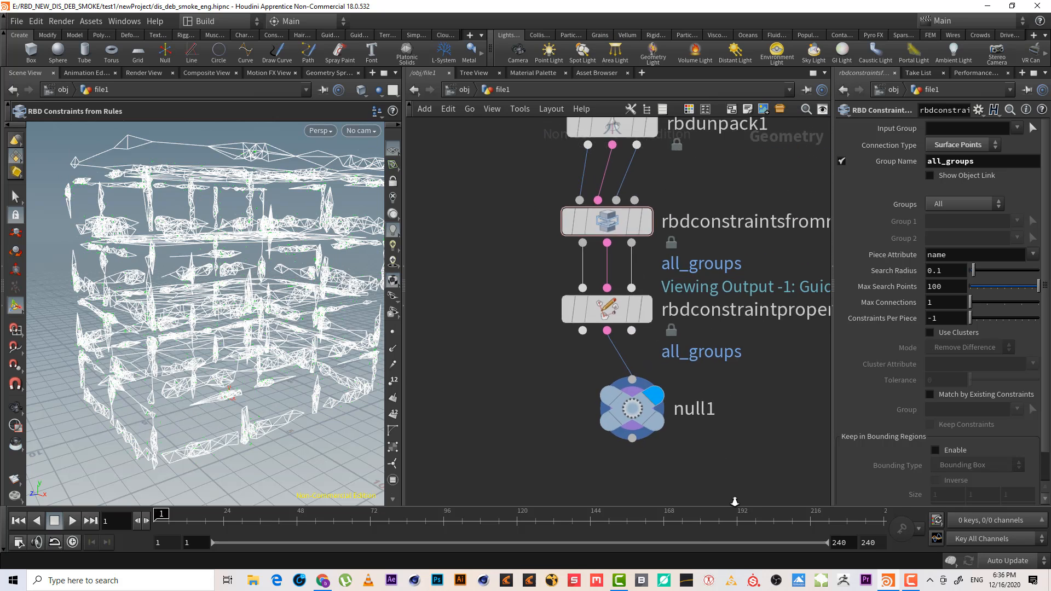
pyautogui.scroll(-3, 747, 488)
pyautogui.scroll(1, 755, 490)
pyautogui.moveTo(761, 501); pyautogui.dragTo(619, 422)
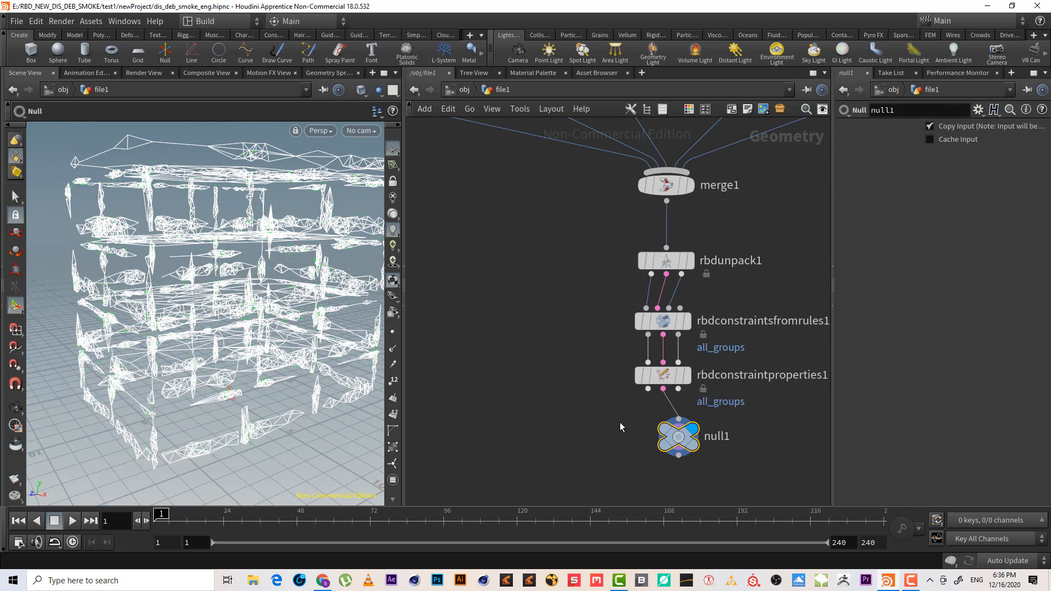
pyautogui.press('Delete')
pyautogui.press('Escape')
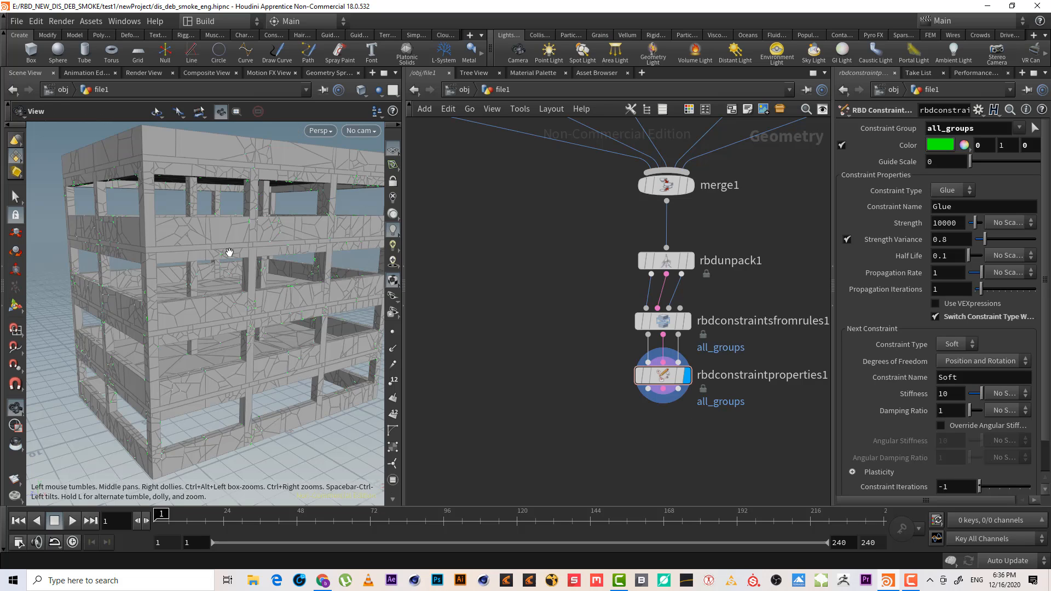
# Set the Connection Type of the constraints-from-rules node to Hinges
pyautogui.scroll(5, 246, 234)
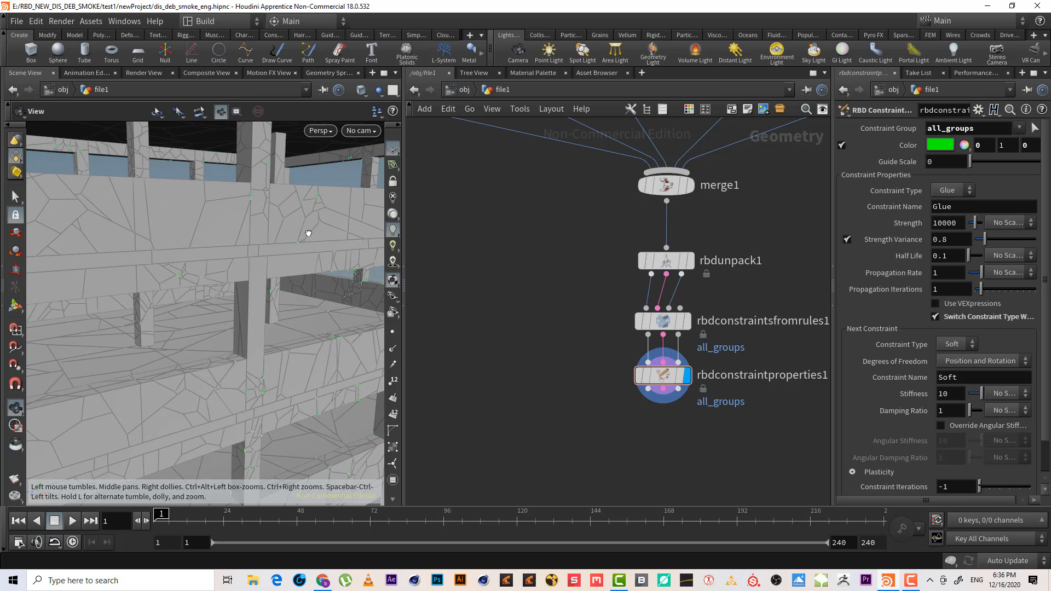
pyautogui.moveTo(308, 234)
pyautogui.mouseDown()
pyautogui.moveTo(265, 253)
pyautogui.moveTo(286, 223)
pyautogui.moveTo(277, 216)
pyautogui.moveTo(299, 243)
pyautogui.mouseUp()
pyautogui.moveTo(761, 291); pyautogui.dragTo(624, 253)
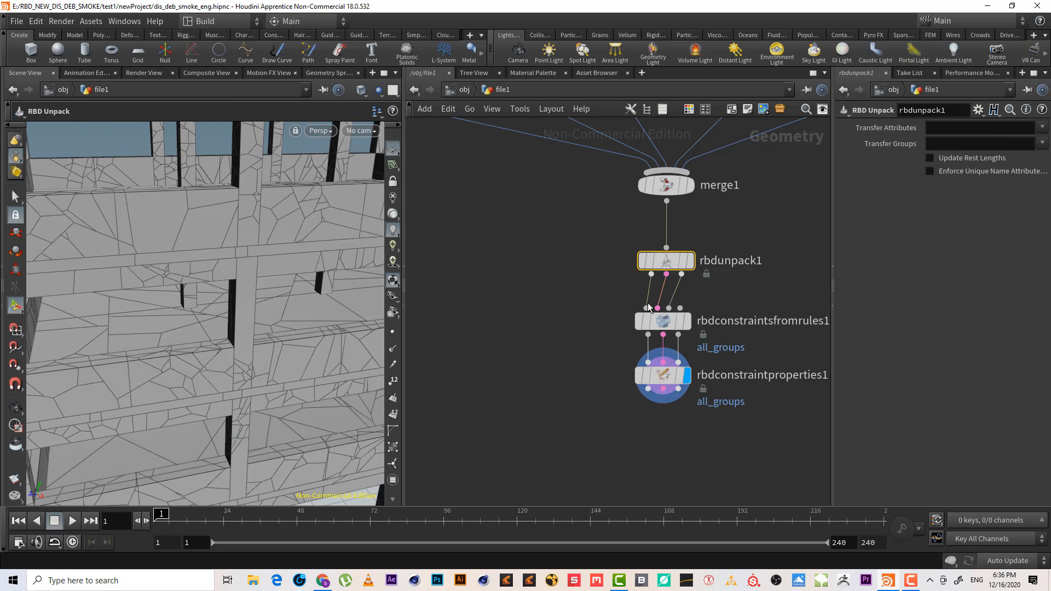
pyautogui.moveTo(737, 323); pyautogui.dragTo(674, 330)
pyautogui.moveTo(571, 308); pyautogui.dragTo(688, 320)
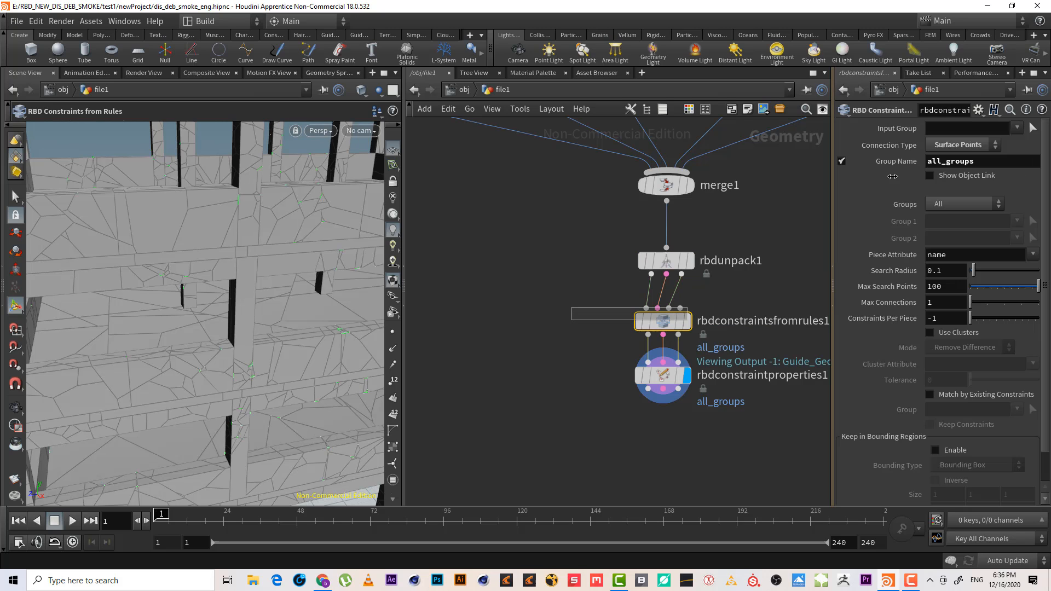
pyautogui.click(962, 146)
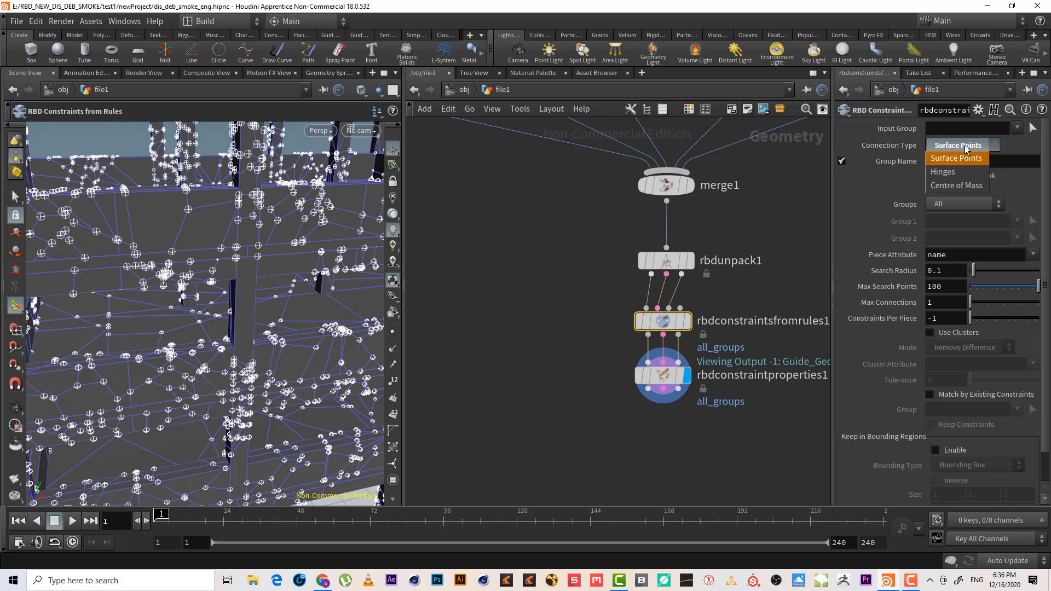
pyautogui.click(963, 178)
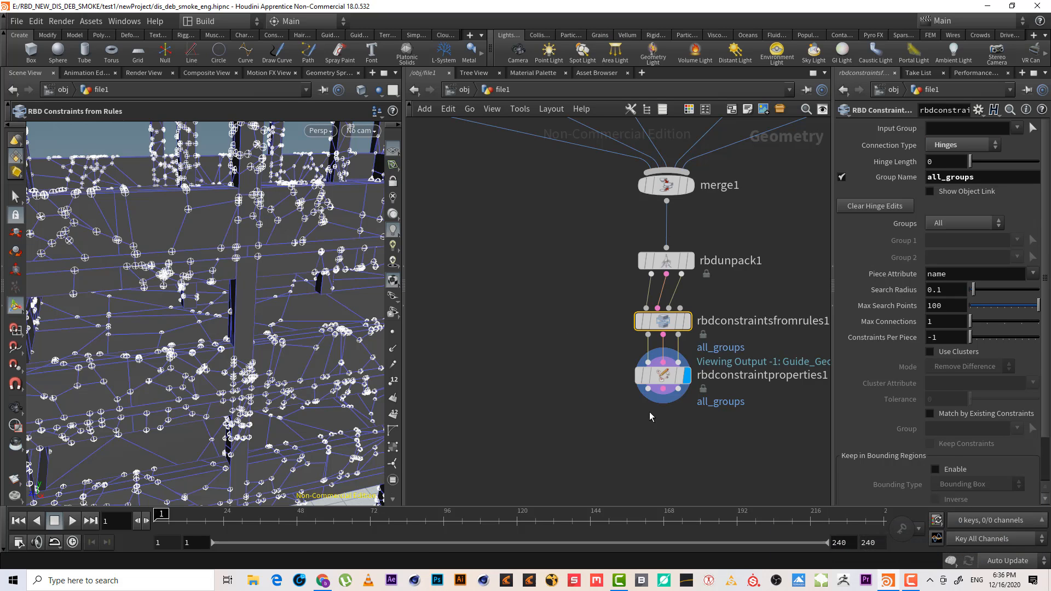
# Add an RBD I/O node connected below the constraint properties node
pyautogui.click(648, 389)
pyautogui.press('Tab')
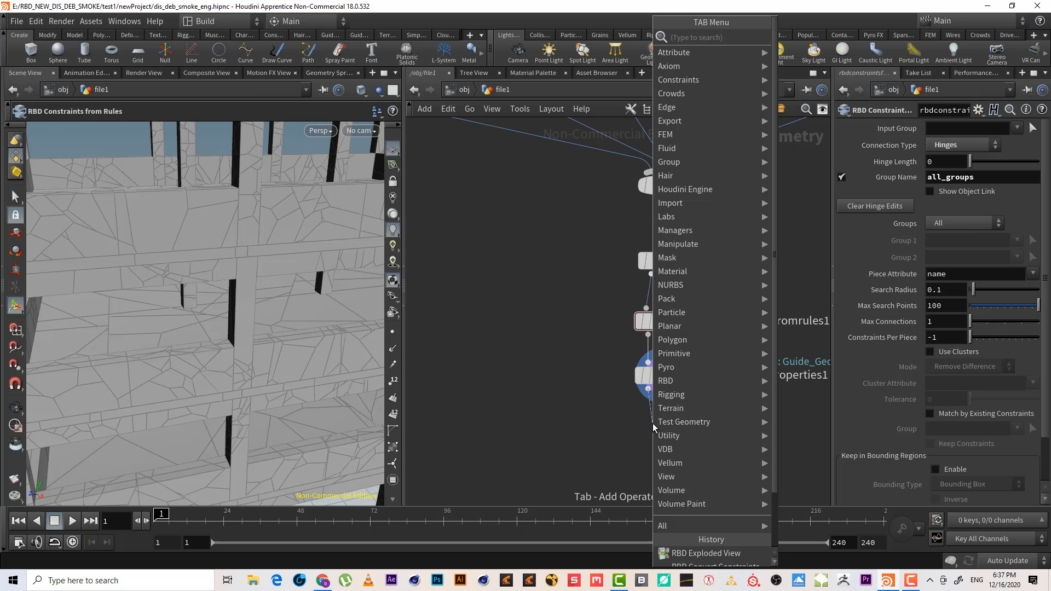
pyautogui.write('rbd')
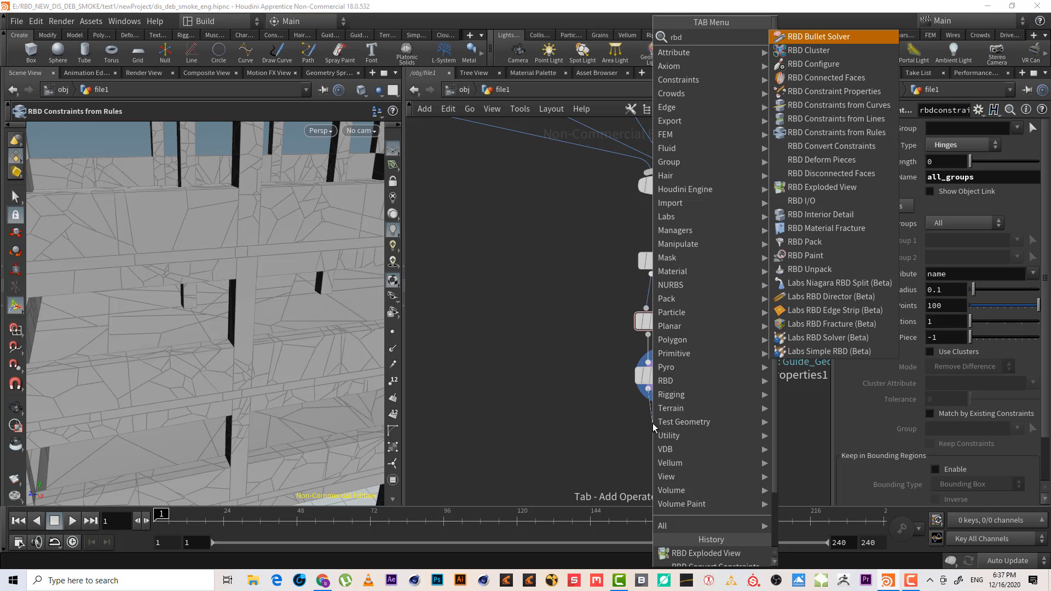
pyautogui.write(' i')
pyautogui.press('Return')
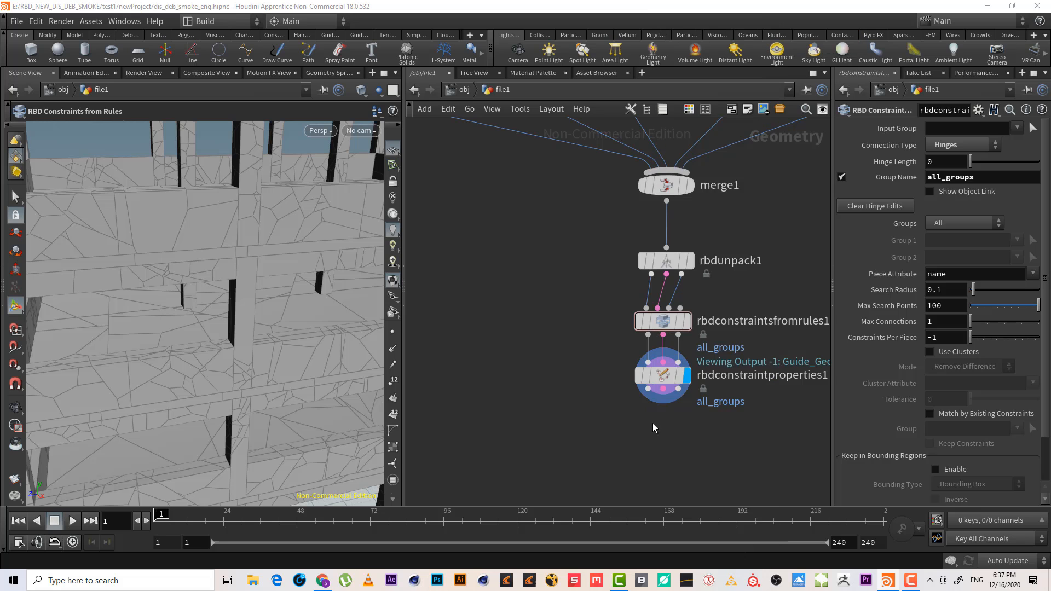
pyautogui.click(686, 434)
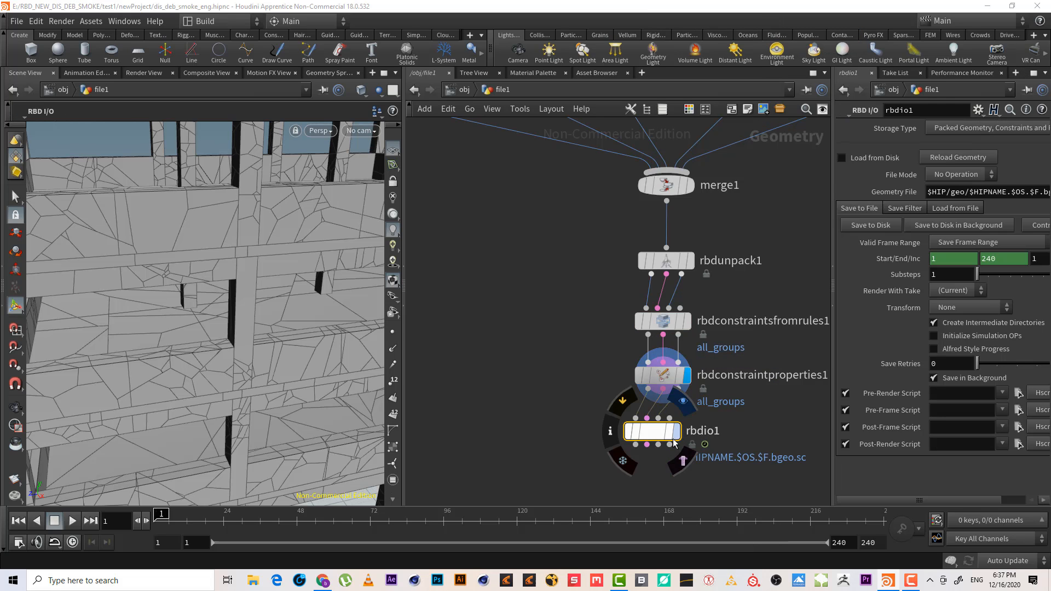
pyautogui.moveTo(649, 431); pyautogui.dragTo(659, 431)
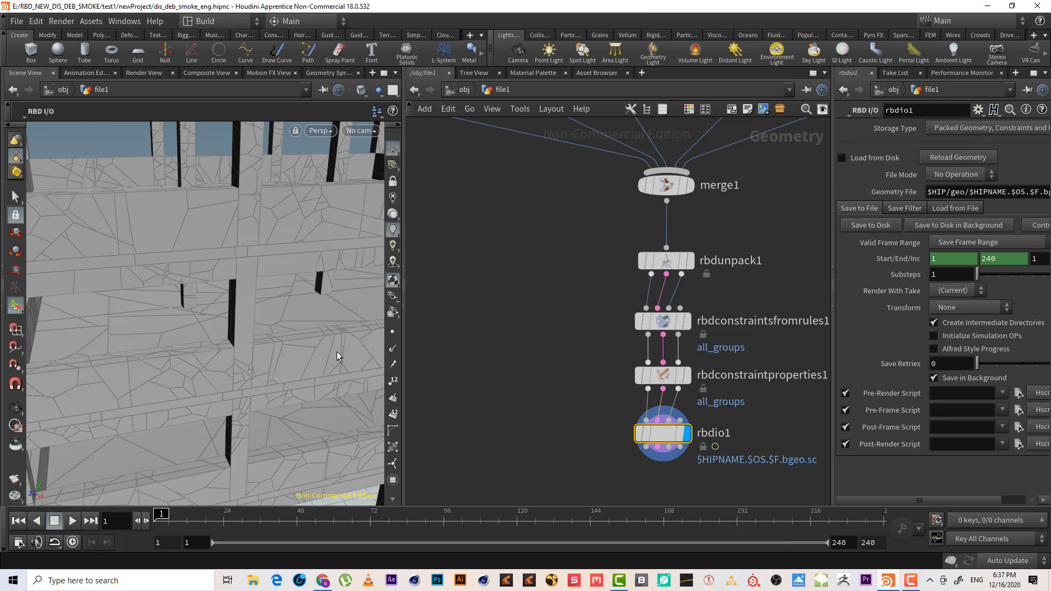
# Save the RBD I/O node's geometry to disk over the frame range 1 to 240
pyautogui.keyDown('alt'); pyautogui.moveTo(337, 357); pyautogui.dragTo(232, 375, button='right'); pyautogui.keyUp('alt')
pyautogui.keyDown('alt'); pyautogui.moveTo(232, 376); pyautogui.dragTo(275, 362); pyautogui.keyUp('alt')
pyautogui.keyDown('alt'); pyautogui.moveTo(274, 361); pyautogui.dragTo(220, 297, button='middle'); pyautogui.keyUp('alt')
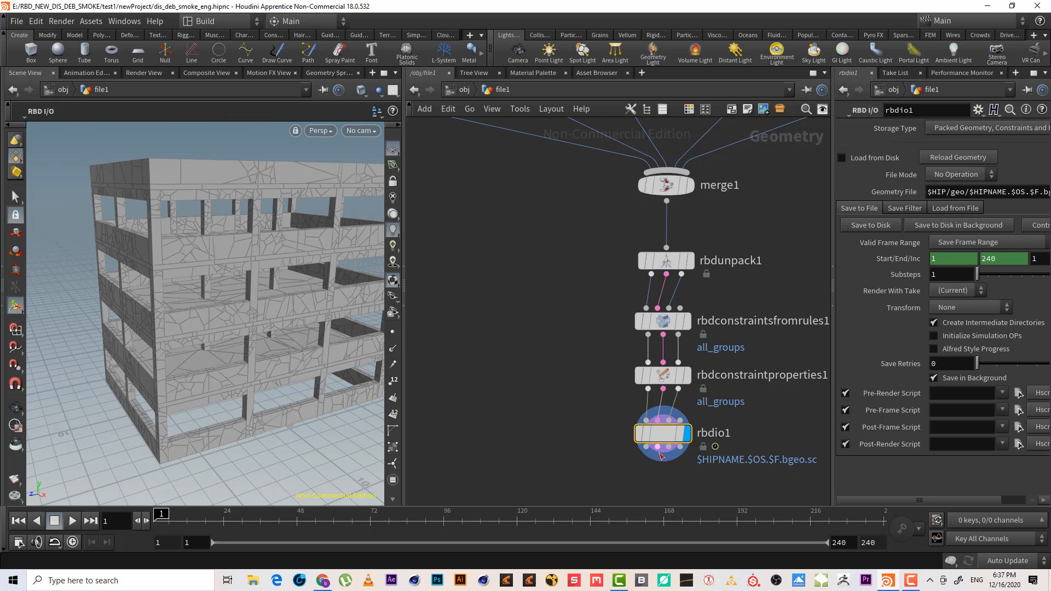
pyautogui.press('Return')
pyautogui.click(872, 227)
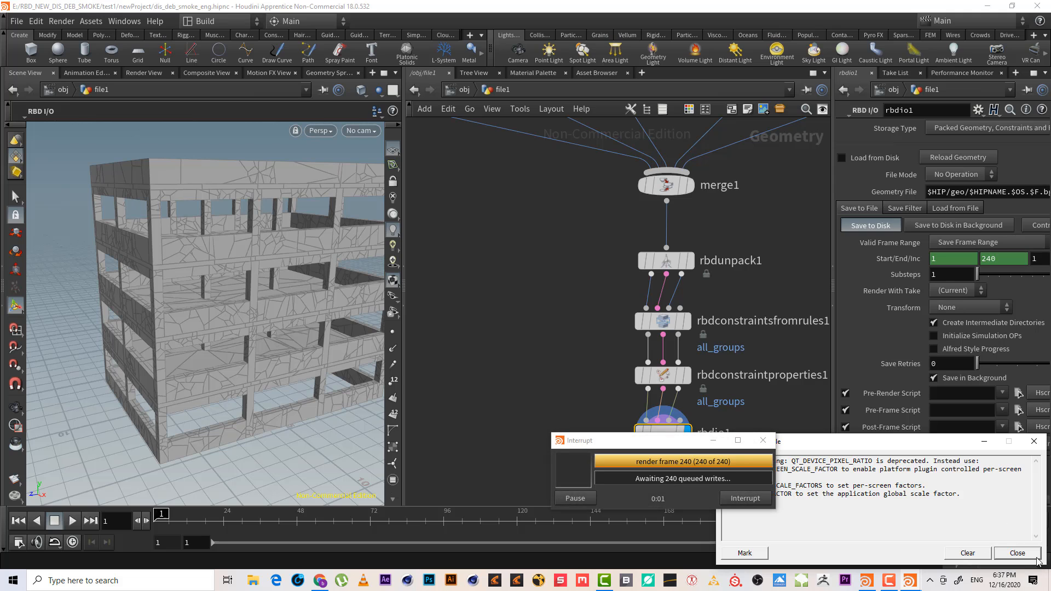
pyautogui.click(1018, 553)
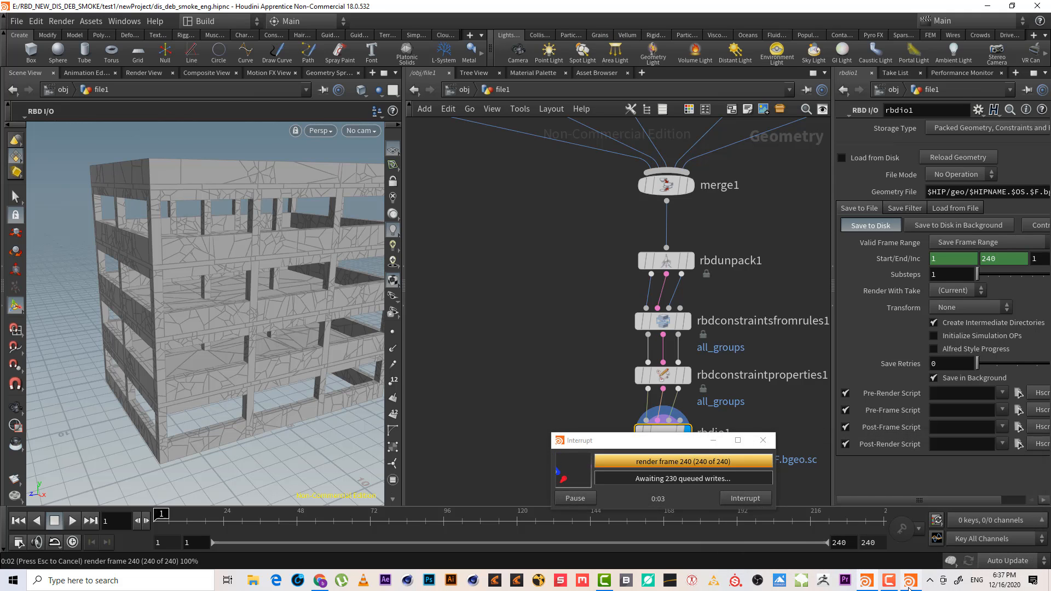
pyautogui.click(998, 530)
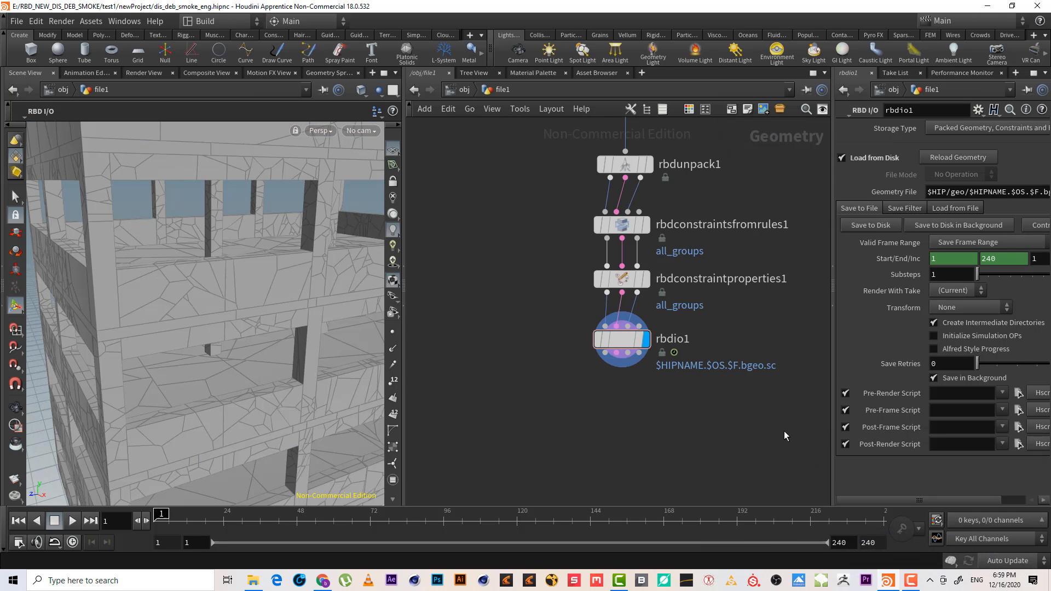
# Examine the cached building geometry in the viewport
pyautogui.moveTo(693, 440); pyautogui.dragTo(642, 409, button='middle')
pyautogui.keyDown('alt'); pyautogui.moveTo(247, 224); pyautogui.dragTo(395, 310, button='right'); pyautogui.keyUp('alt')
pyautogui.moveTo(541, 334); pyautogui.dragTo(576, 355, button='middle')
pyautogui.moveTo(750, 171); pyautogui.dragTo(709, 210, button='middle')
pyautogui.moveTo(129, 197); pyautogui.dragTo(236, 255)
pyautogui.keyDown('alt'); pyautogui.moveTo(235, 255); pyautogui.dragTo(249, 262, button='middle'); pyautogui.keyUp('alt')
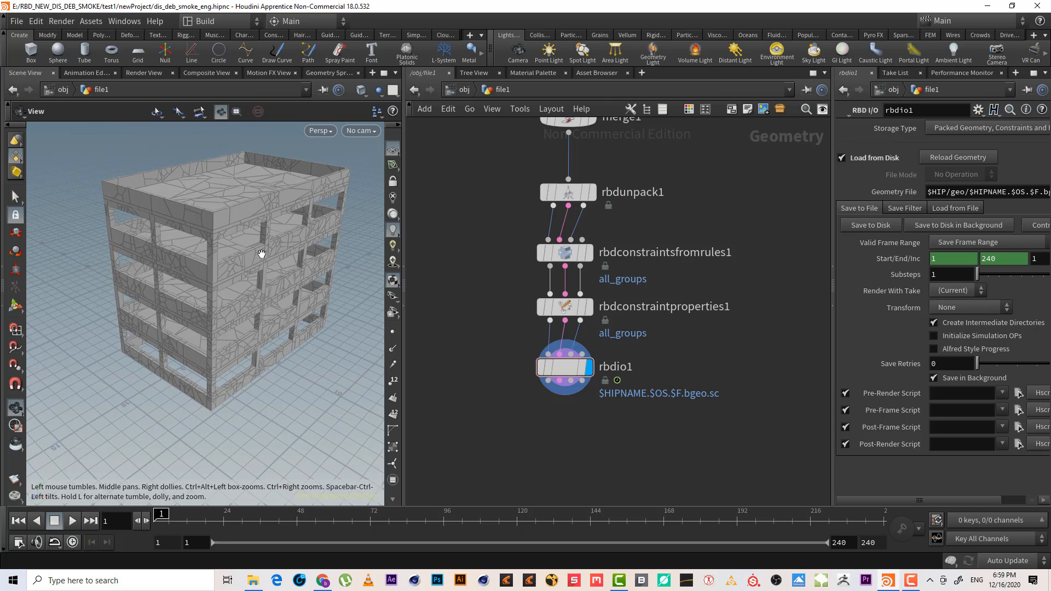
pyautogui.keyDown('alt'); pyautogui.moveTo(248, 262); pyautogui.dragTo(200, 289, button='right'); pyautogui.keyUp('alt')
pyautogui.scroll(4, 553, 397)
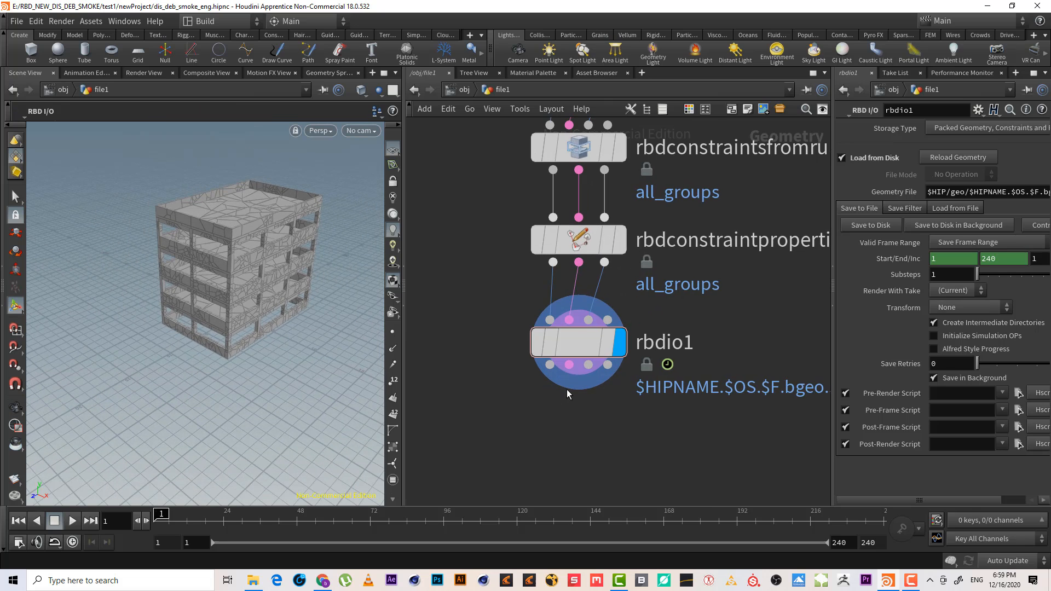
pyautogui.moveTo(577, 333); pyautogui.dragTo(577, 334)
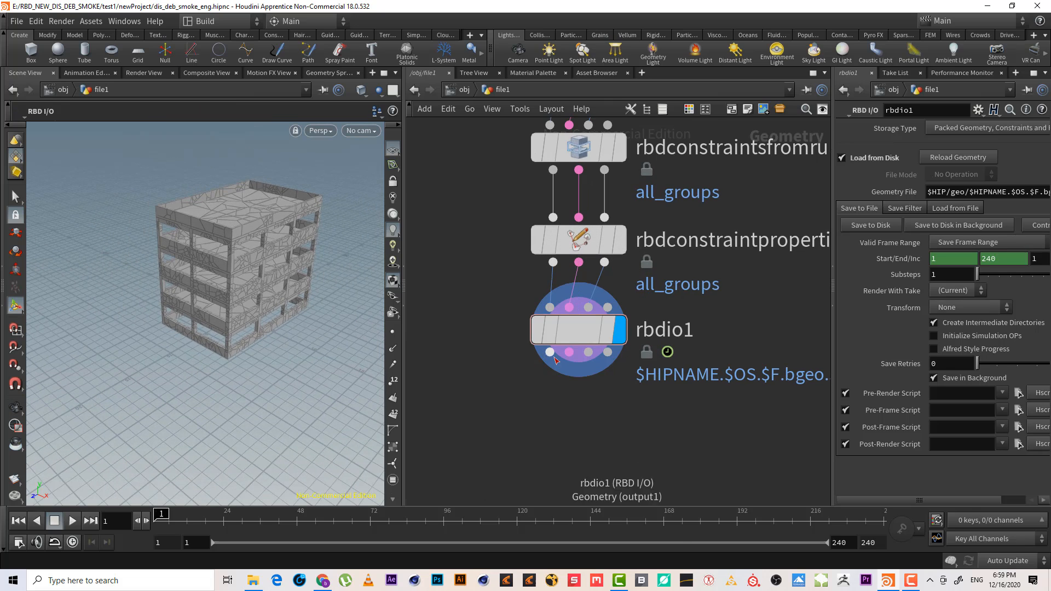
# Add an RBD Bullet Solver node connected below the RBD I/O node
pyautogui.press('Tab')
pyautogui.write('rbd')
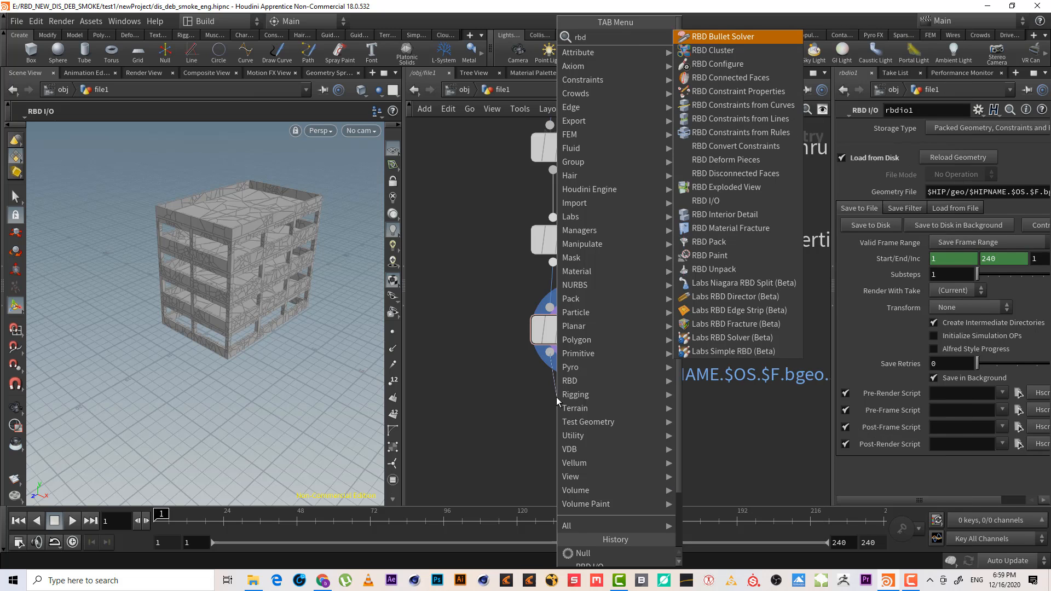
pyautogui.press('Return')
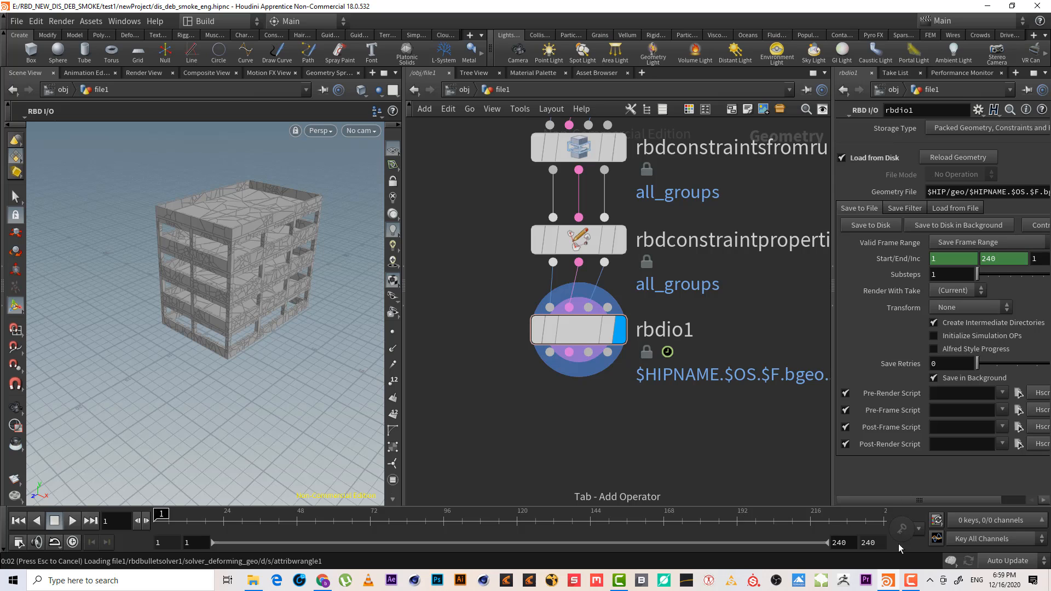
pyautogui.click(911, 580)
pyautogui.click(1000, 527)
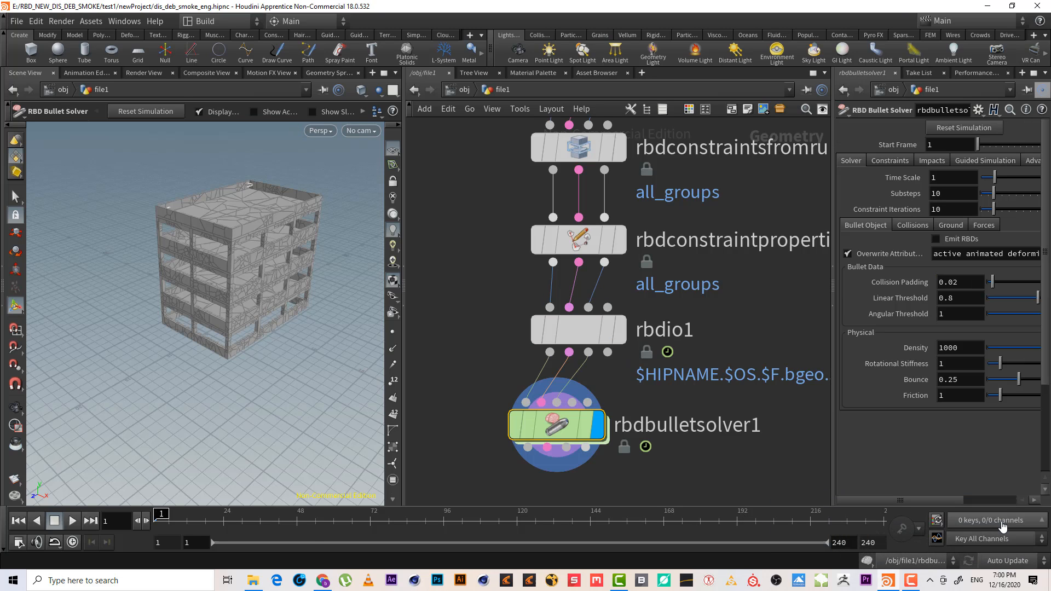
pyautogui.click(911, 580)
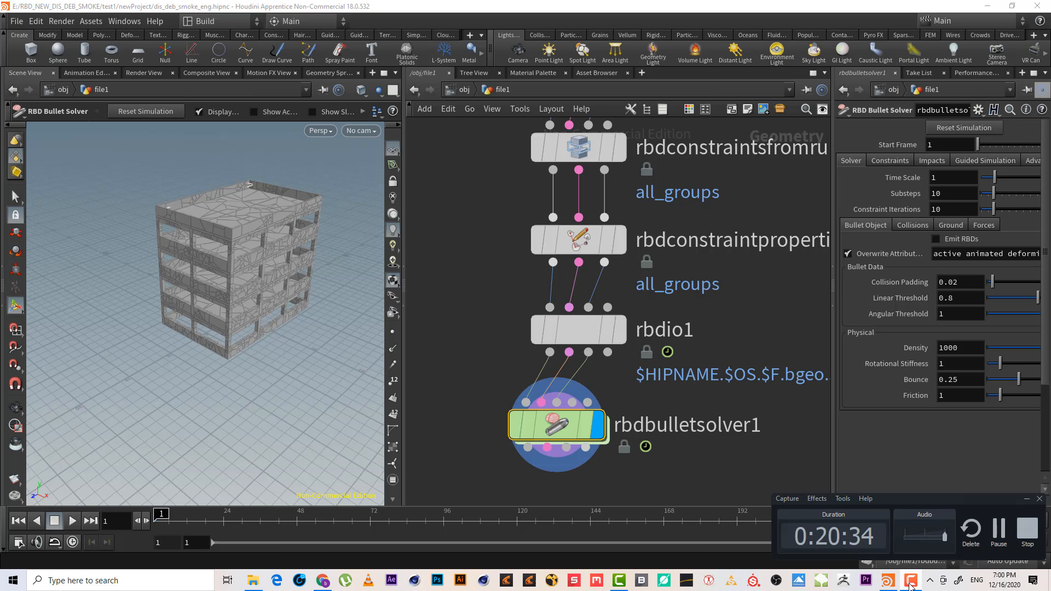
pyautogui.click(1000, 527)
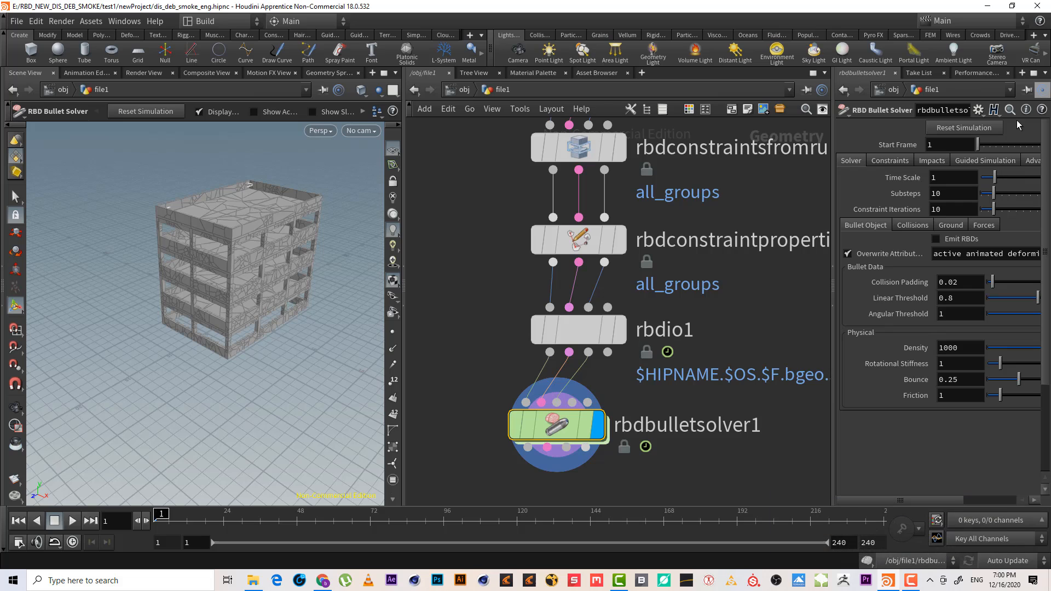
# Add a ground plane to the bullet solver's simulation
pyautogui.click(967, 161)
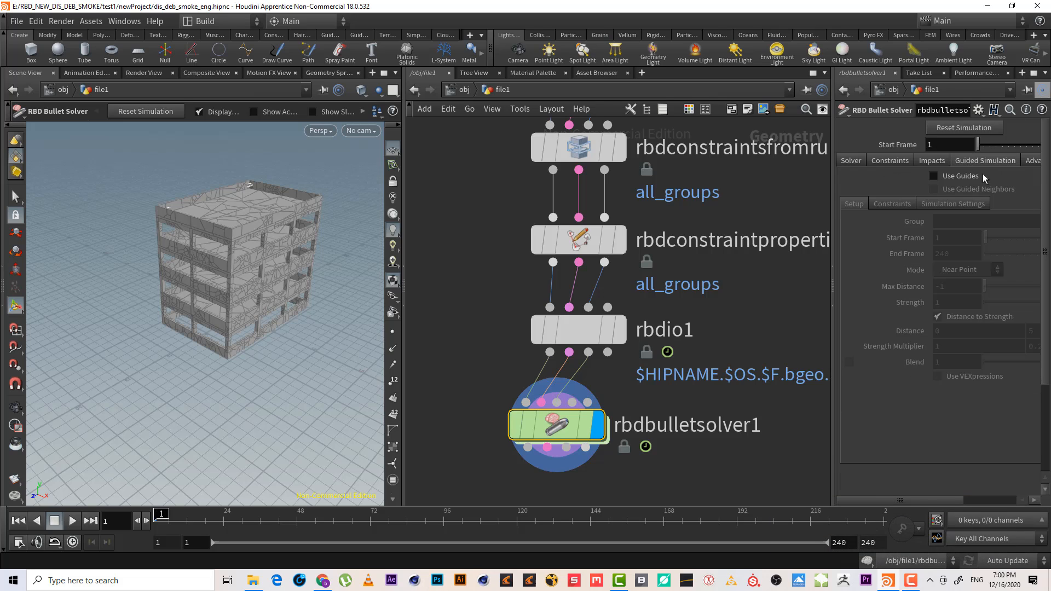
pyautogui.click(934, 175)
pyautogui.click(848, 161)
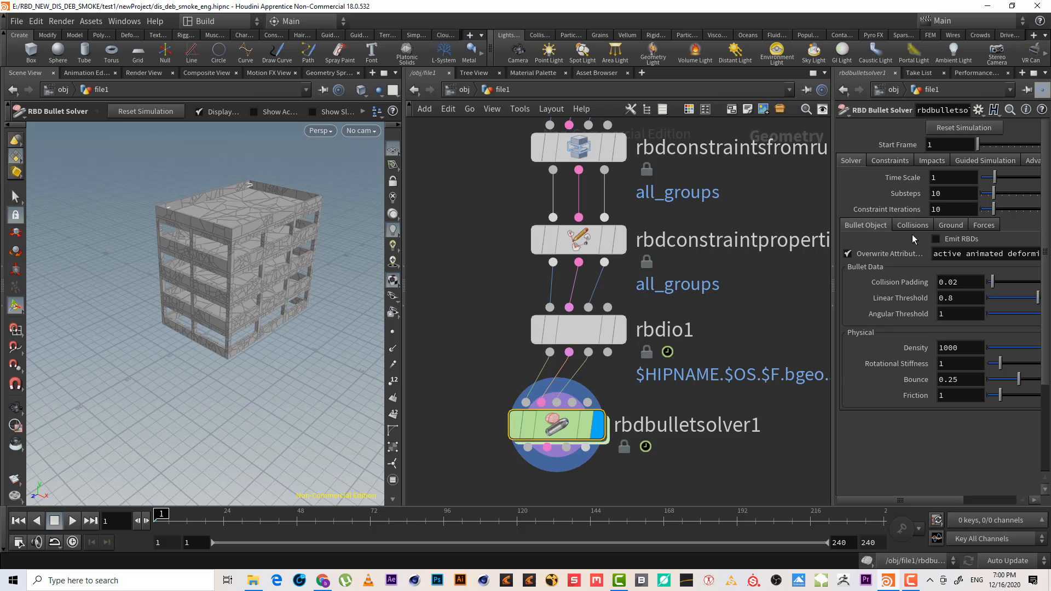
pyautogui.click(951, 225)
pyautogui.click(941, 243)
pyautogui.click(966, 267)
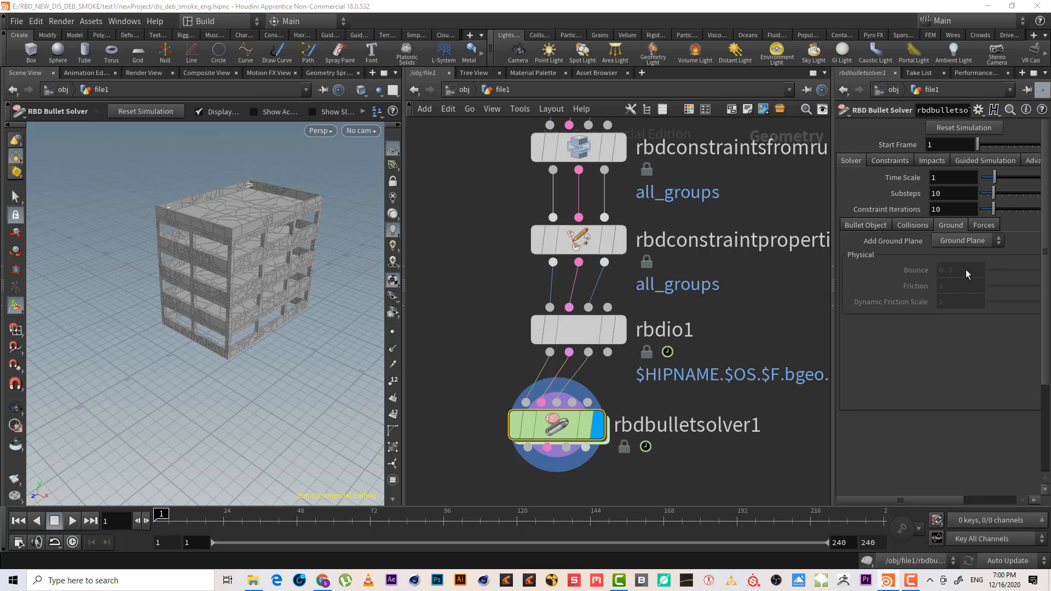
# Play the simulation from the start and inspect the building in the viewport
pyautogui.click(67, 525)
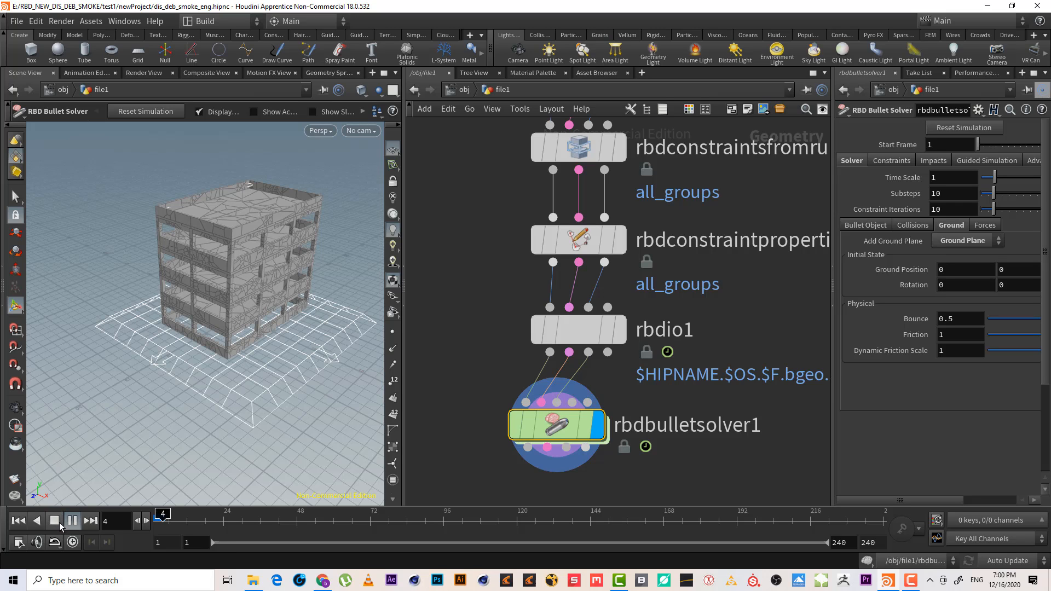
pyautogui.click(58, 522)
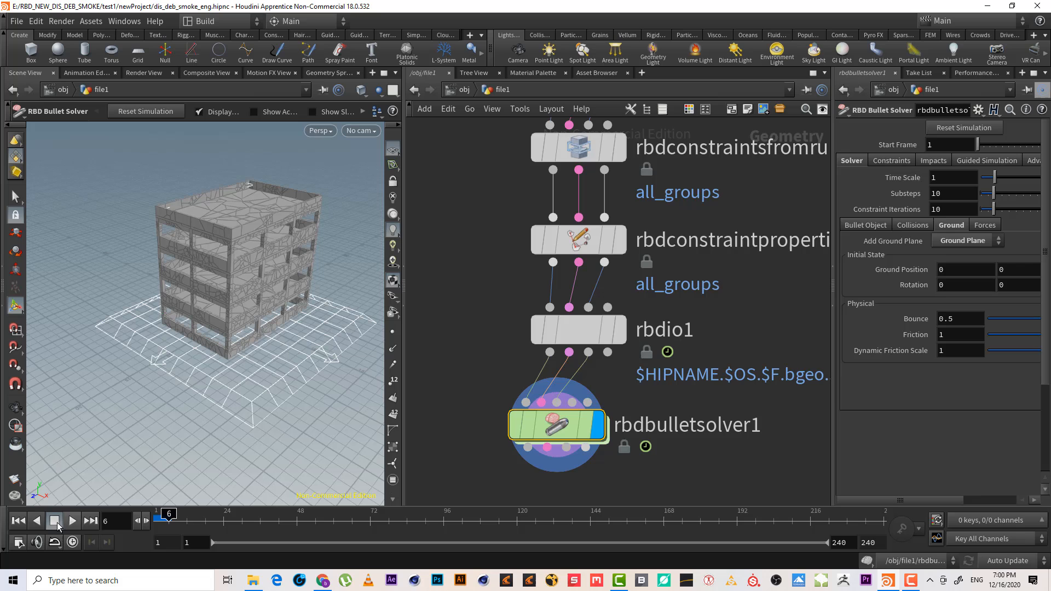
pyautogui.click(19, 522)
pyautogui.press('Escape')
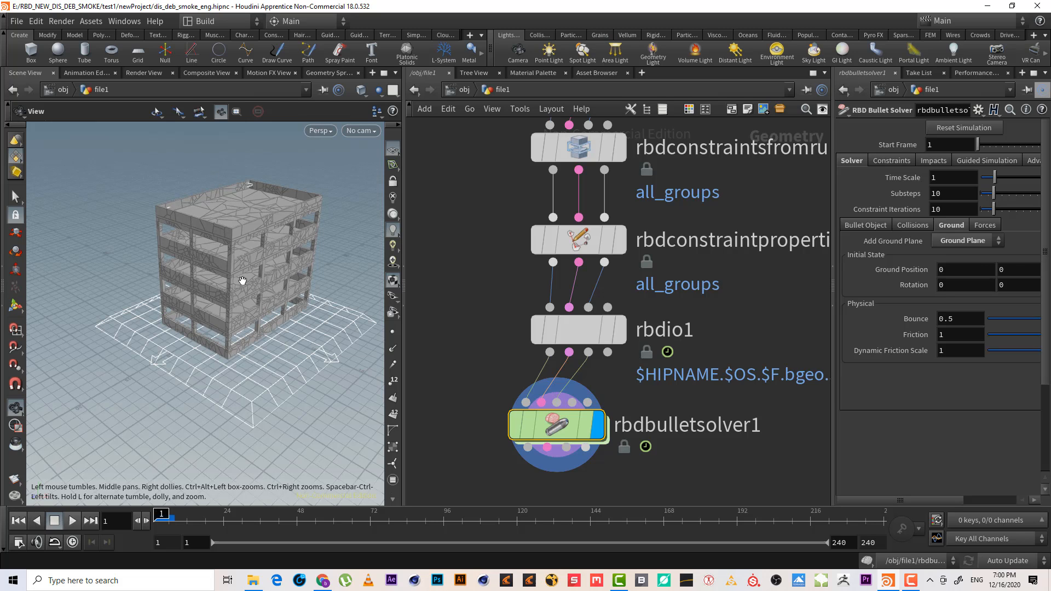
pyautogui.moveTo(243, 283); pyautogui.dragTo(239, 261)
pyautogui.keyDown('alt'); pyautogui.moveTo(240, 261); pyautogui.dragTo(274, 246, button='right'); pyautogui.keyUp('alt')
pyautogui.keyDown('alt'); pyautogui.moveTo(274, 246); pyautogui.dragTo(280, 263); pyautogui.keyUp('alt')
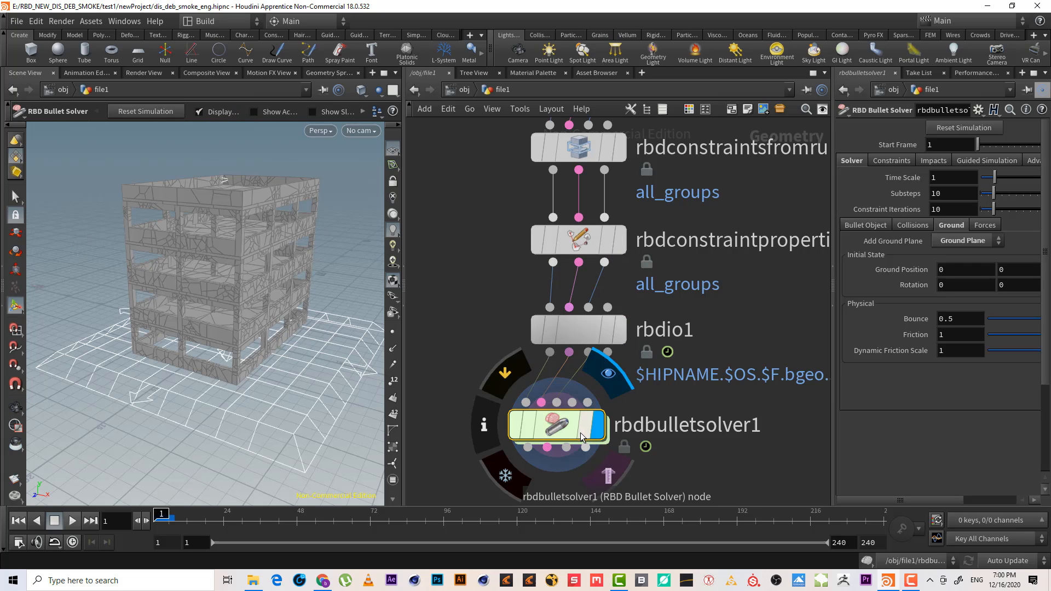
# Add a Sphere node beside the simulation chain in the network
pyautogui.moveTo(557, 425); pyautogui.dragTo(579, 428)
pyautogui.scroll(-5, 772, 282)
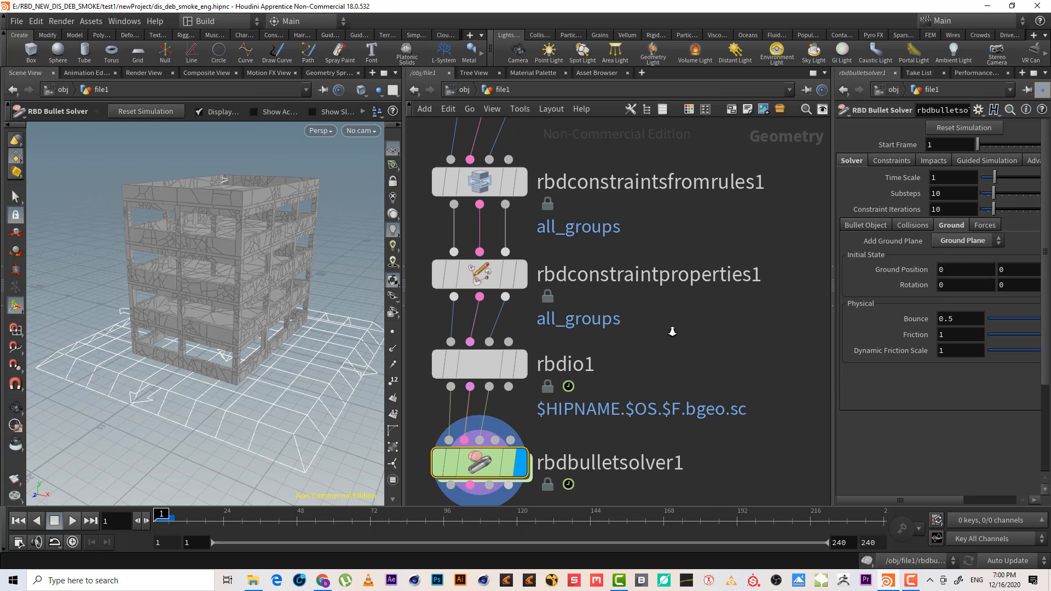
pyautogui.scroll(-5, 712, 263)
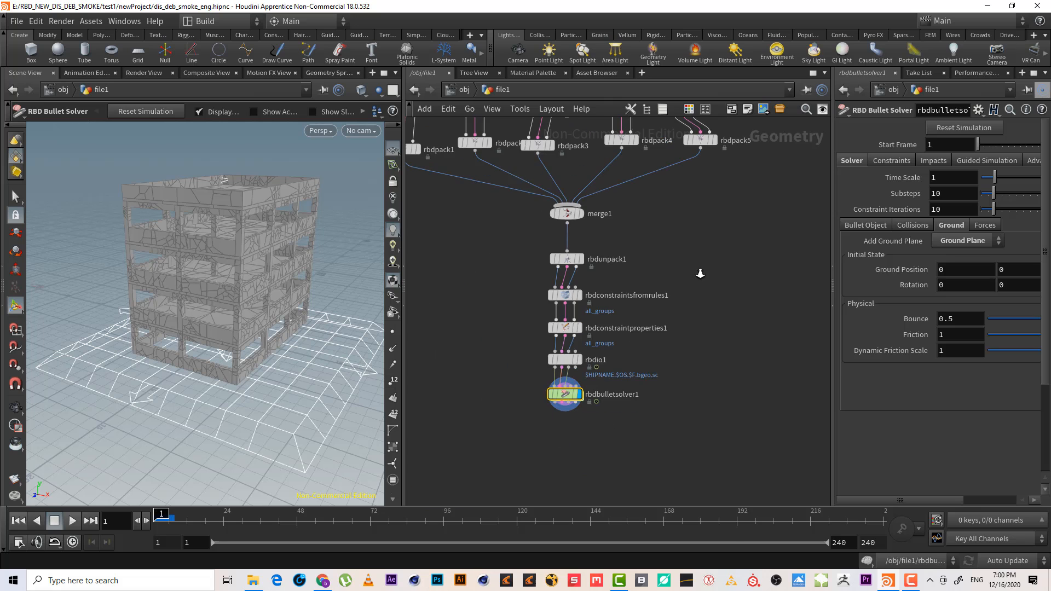
pyautogui.press('Tab')
pyautogui.write('s')
pyautogui.press('Escape')
pyautogui.click(692, 240)
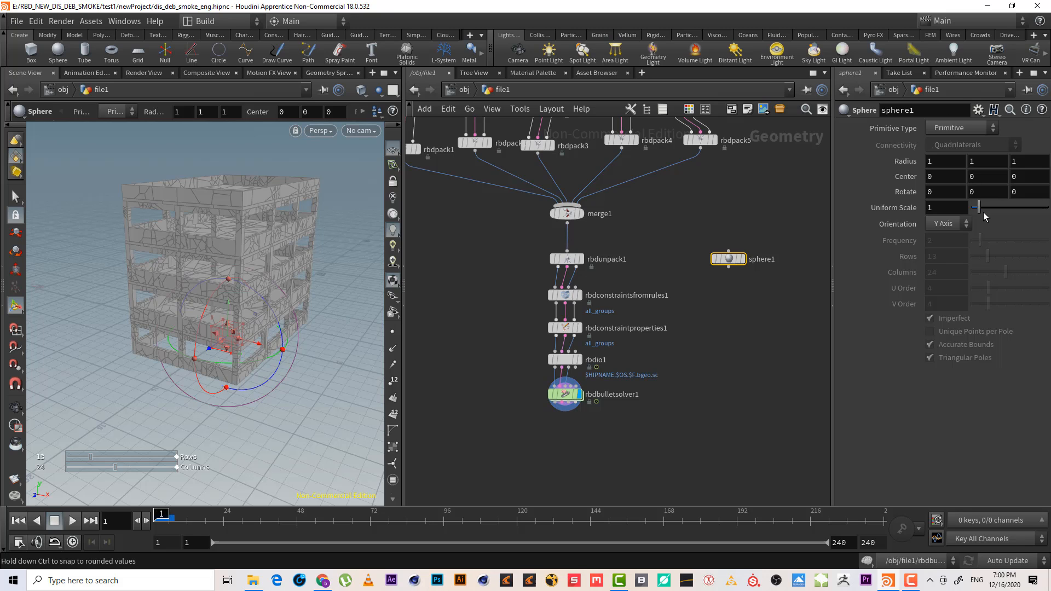
# Set the sphere's uniform scale to about 2.29 and move its center to about -17.66, 5.92, 0 beside the building
pyautogui.moveTo(979, 208); pyautogui.dragTo(1001, 214)
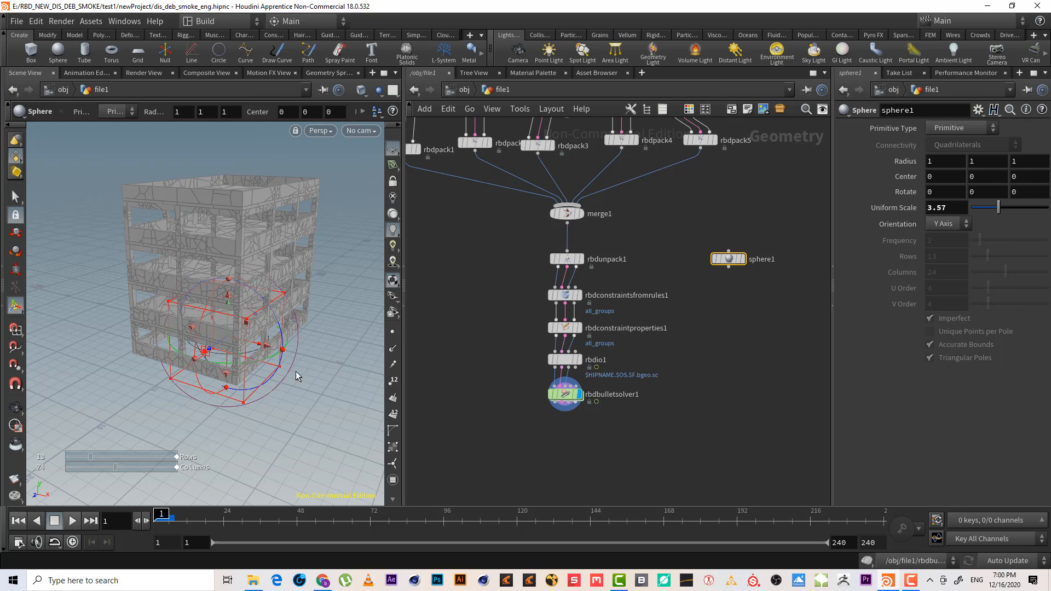
pyautogui.moveTo(258, 345); pyautogui.dragTo(102, 298)
pyautogui.keyDown('alt'); pyautogui.moveTo(124, 295); pyautogui.dragTo(269, 356, button='middle'); pyautogui.keyUp('alt')
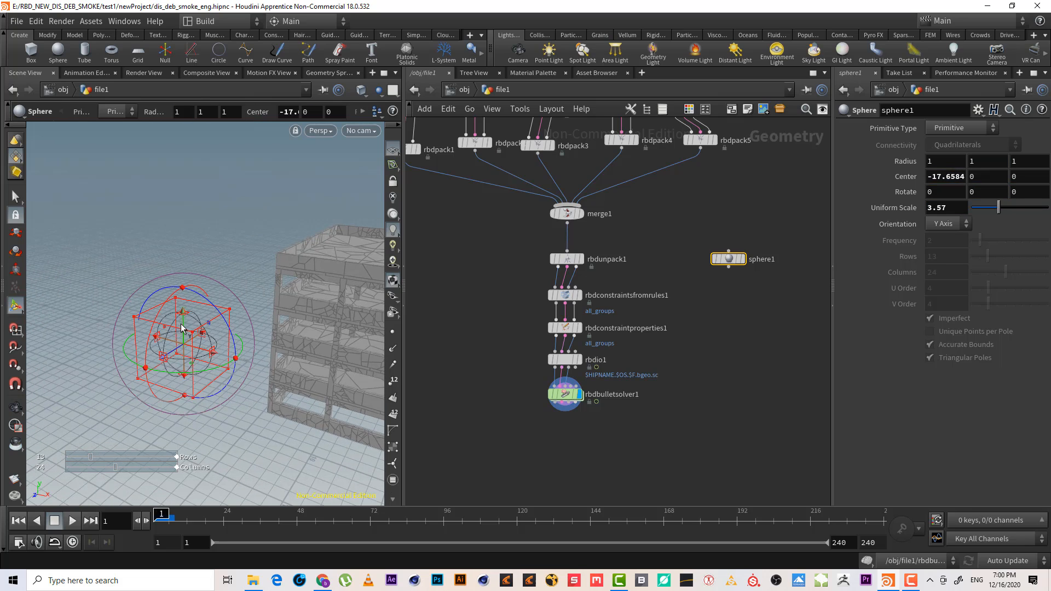
pyautogui.moveTo(181, 329); pyautogui.dragTo(187, 275)
pyautogui.keyDown('alt'); pyautogui.moveTo(187, 276); pyautogui.dragTo(207, 285); pyautogui.keyUp('alt')
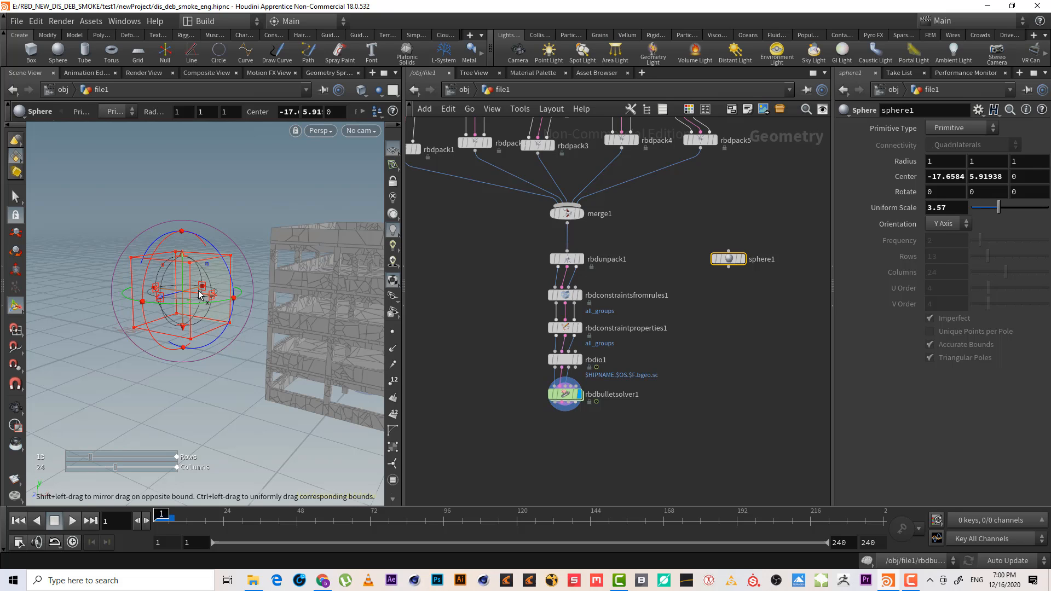
pyautogui.moveTo(999, 208); pyautogui.dragTo(990, 210)
pyautogui.moveTo(235, 323)
pyautogui.keyDown('alt'); pyautogui.mouseDown()
pyautogui.moveTo(261, 342)
pyautogui.moveTo(207, 323)
pyautogui.mouseUp(); pyautogui.keyUp('alt')
pyautogui.moveTo(782, 301); pyautogui.dragTo(705, 220)
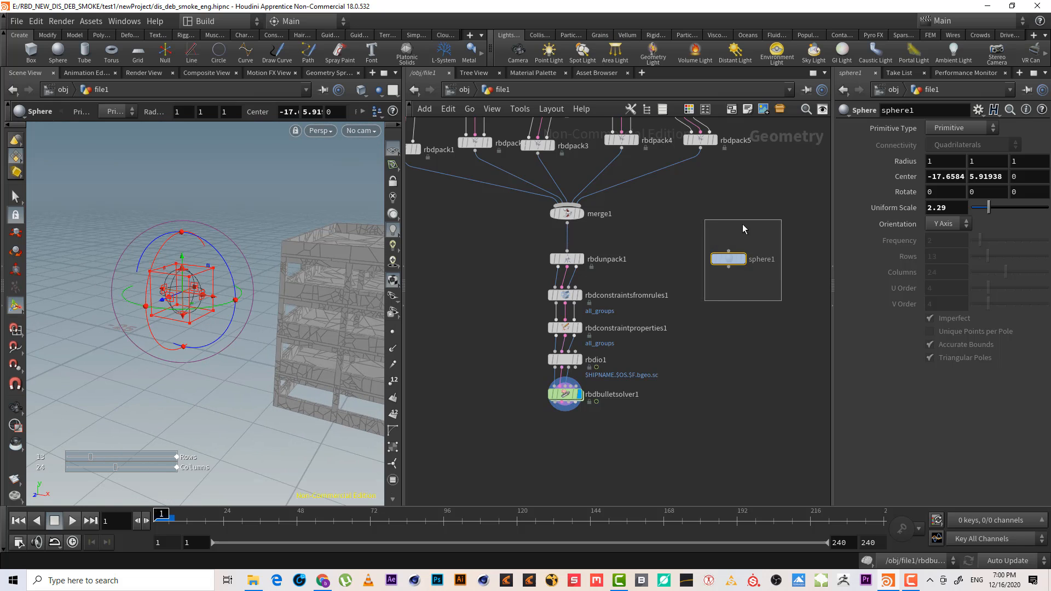
# Switch the sphere's primitive type to Polygon with a frequency of 5
pyautogui.click(962, 128)
pyautogui.click(965, 142)
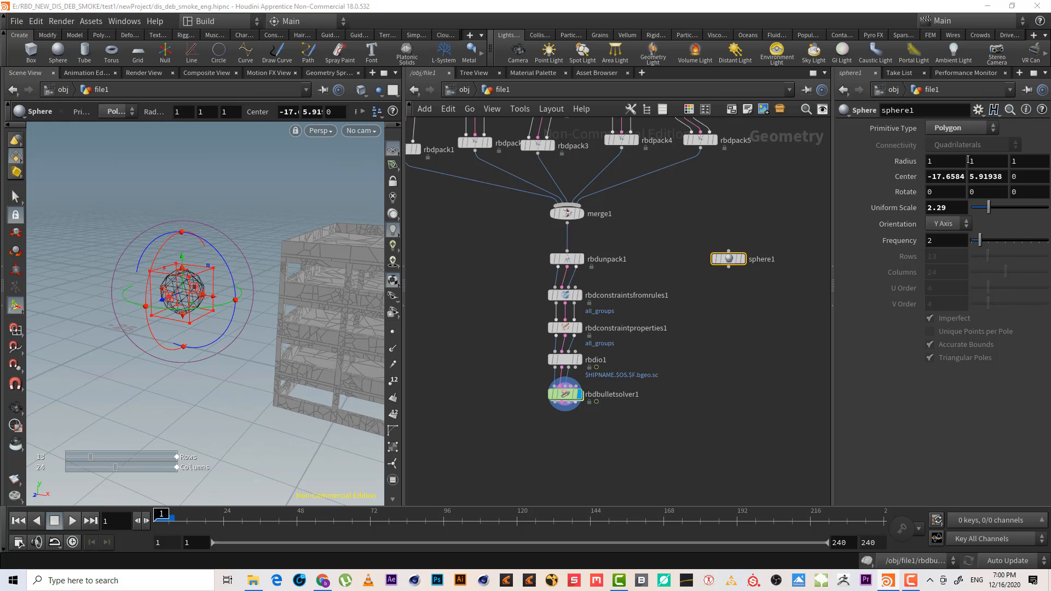
pyautogui.moveTo(1003, 208); pyautogui.dragTo(1005, 242)
pyautogui.hotkey('ctrl', 'z')
pyautogui.scroll(3, 773, 292)
pyautogui.moveTo(705, 254); pyautogui.dragTo(710, 327)
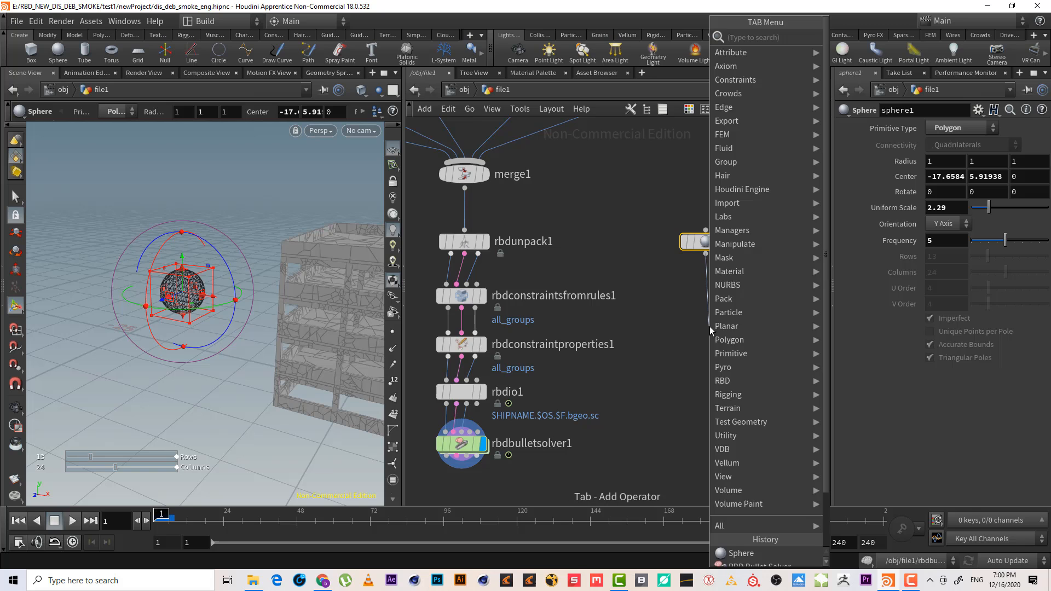
# Add a Point Velocity node connected below the sphere
pyautogui.write('poin v')
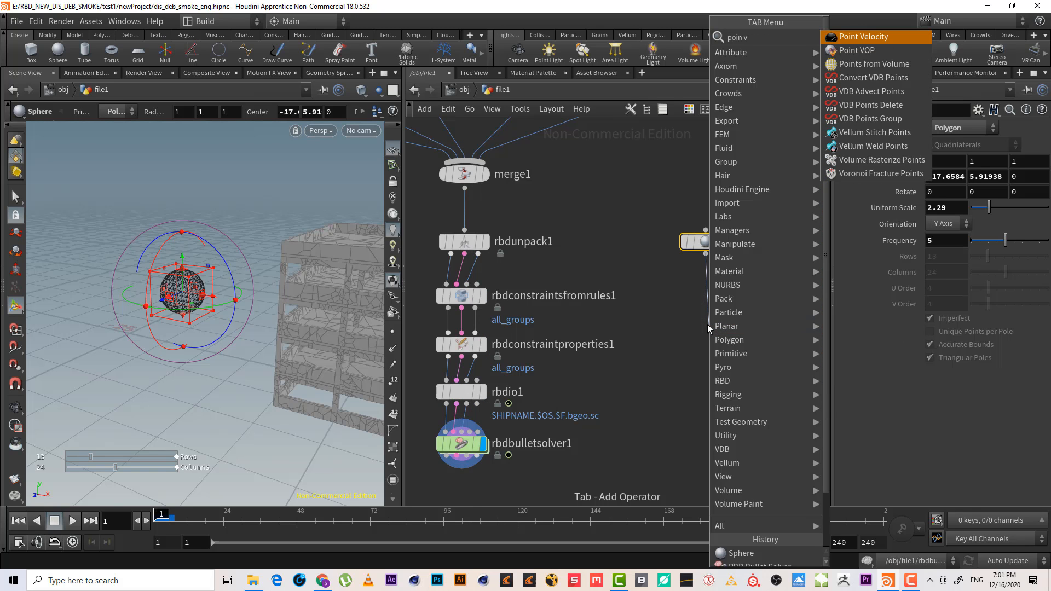
pyautogui.press('Return')
pyautogui.click(707, 326)
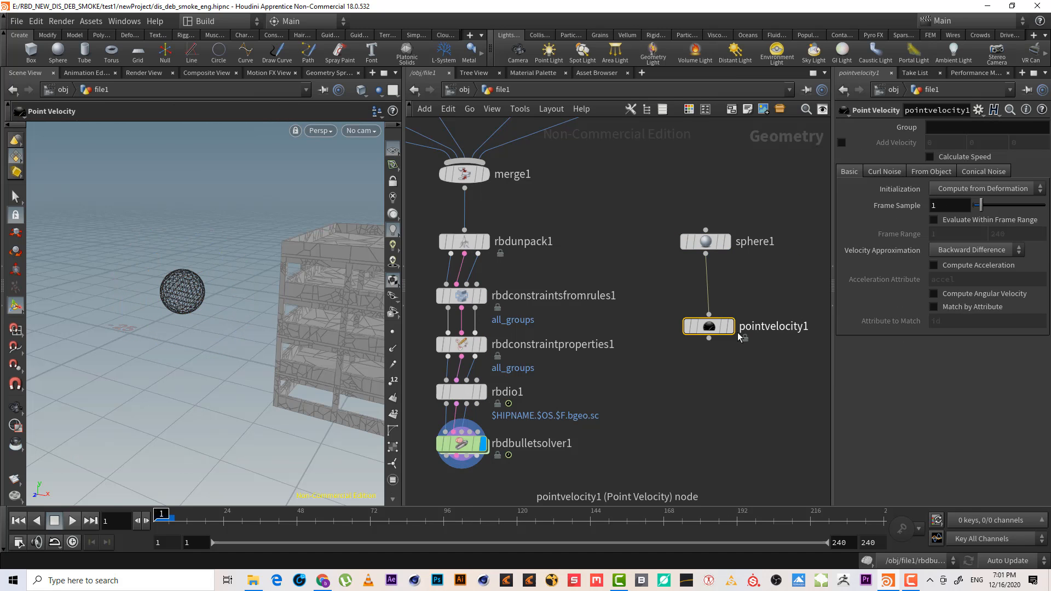
pyautogui.click(731, 327)
pyautogui.press('Escape')
# Enable Add Velocity on the point velocity node and set it to 10, 1, 1
pyautogui.moveTo(181, 364); pyautogui.dragTo(179, 331)
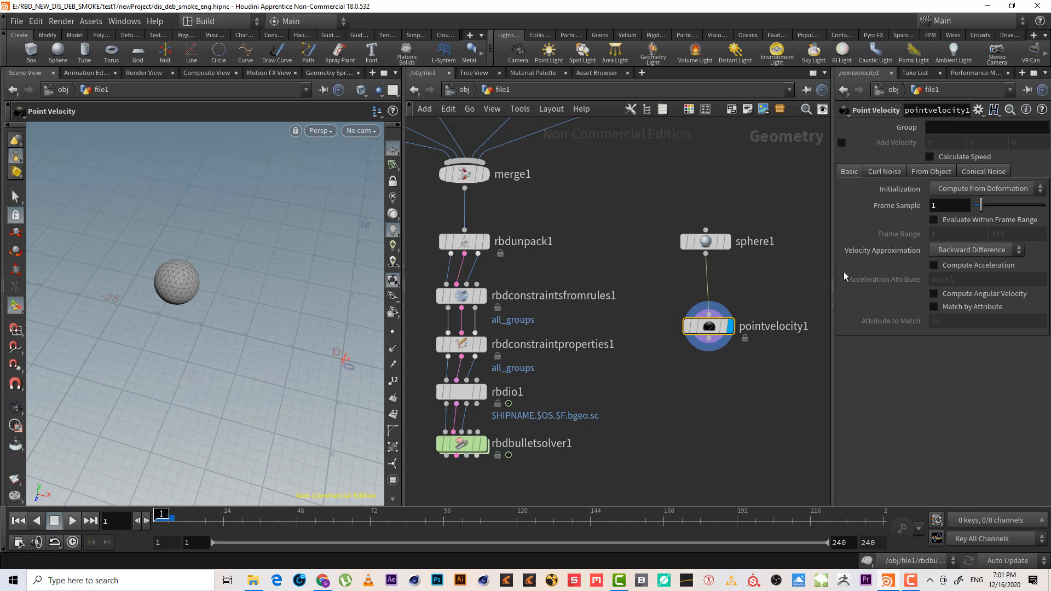
pyautogui.click(880, 145)
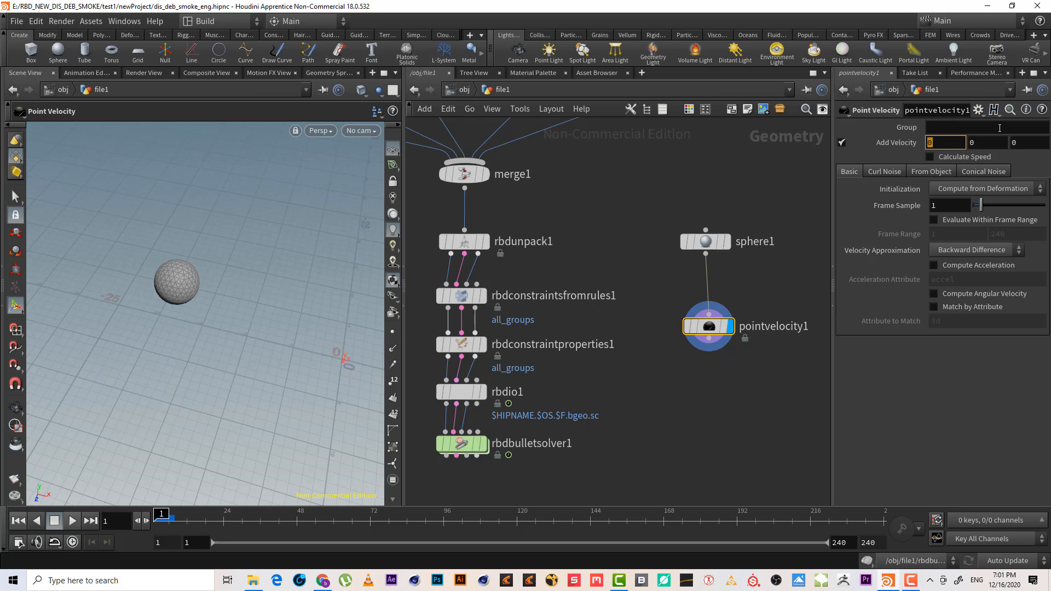
pyautogui.press('Return')
pyautogui.moveTo(724, 380); pyautogui.dragTo(703, 331, button='middle')
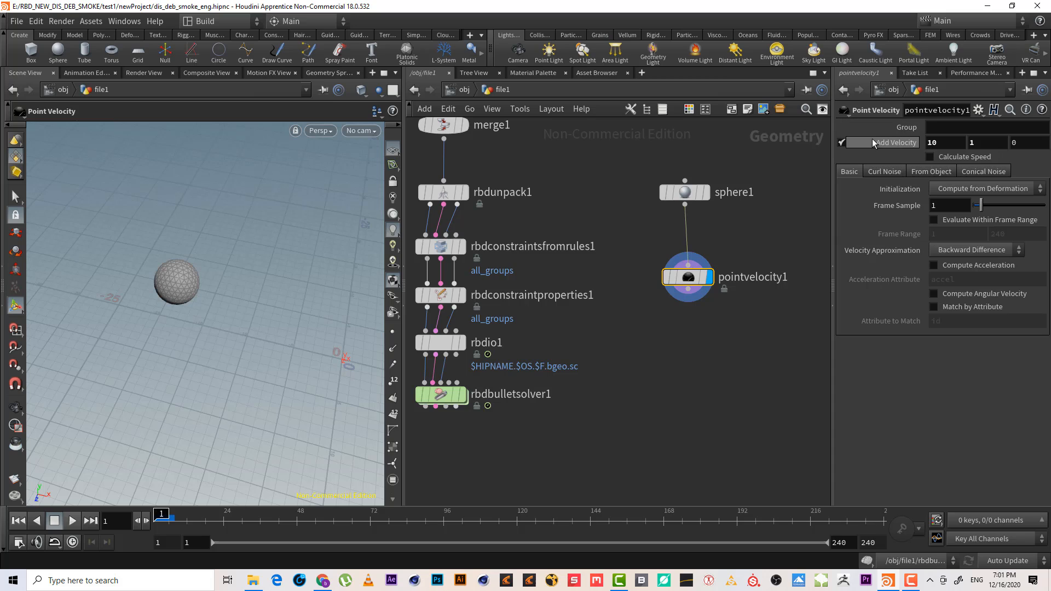
pyautogui.click(1016, 142)
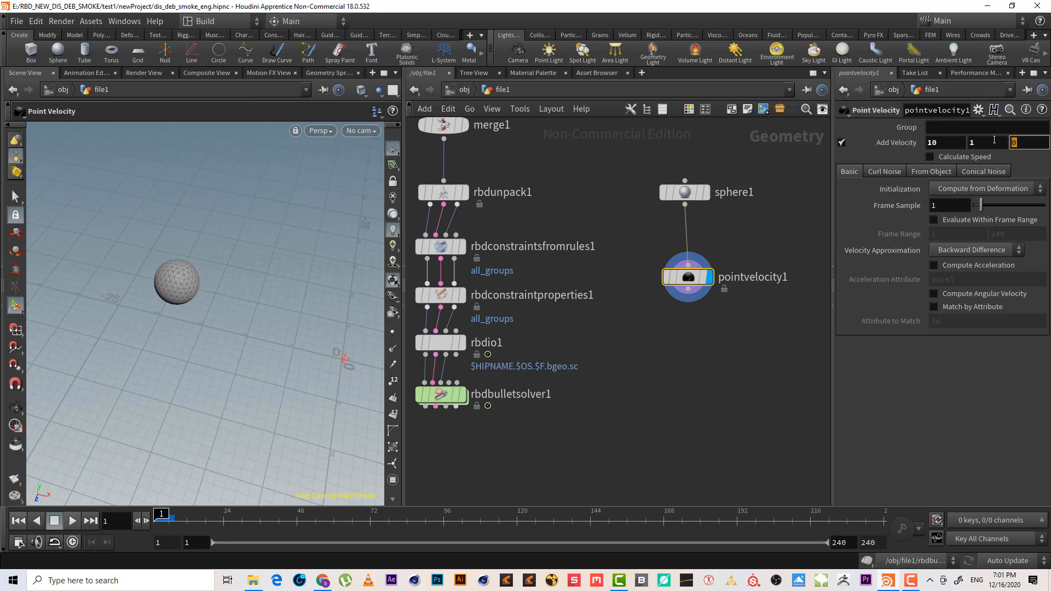
pyautogui.press('Return')
# Add an RBD Configure node wired below the point velocity node
pyautogui.moveTo(720, 333); pyautogui.dragTo(720, 293, button='middle')
pyautogui.click(689, 252)
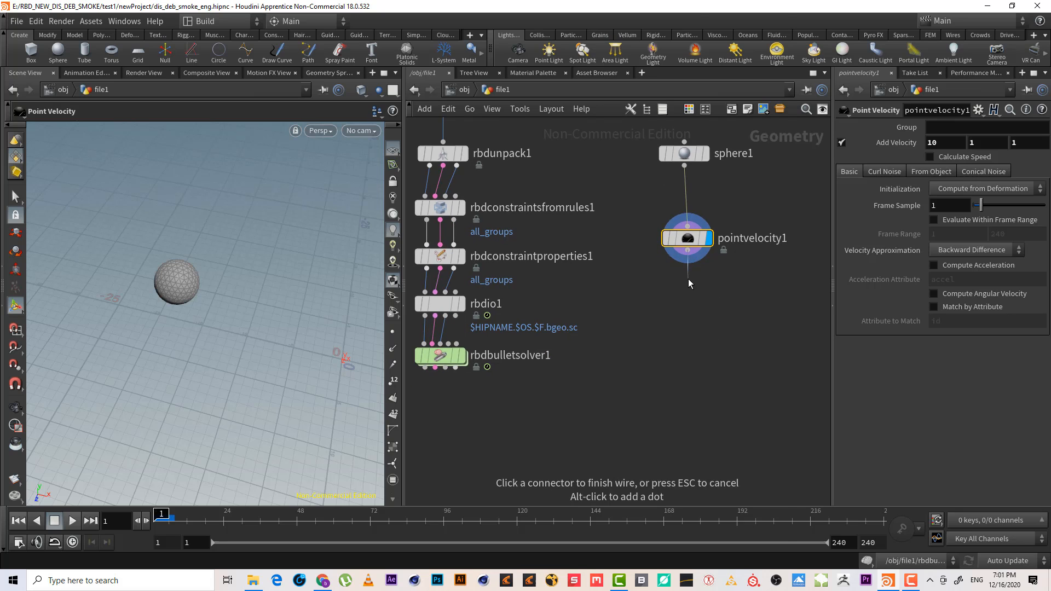
pyautogui.press('Tab')
pyautogui.write('rbd')
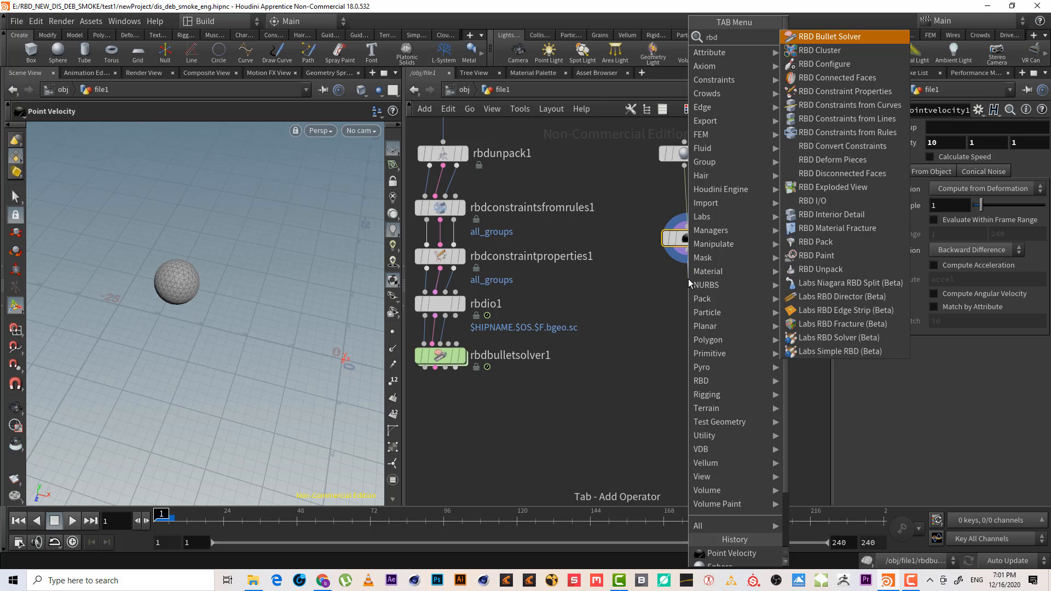
pyautogui.write(' c')
pyautogui.press('Down')
pyautogui.press('Return')
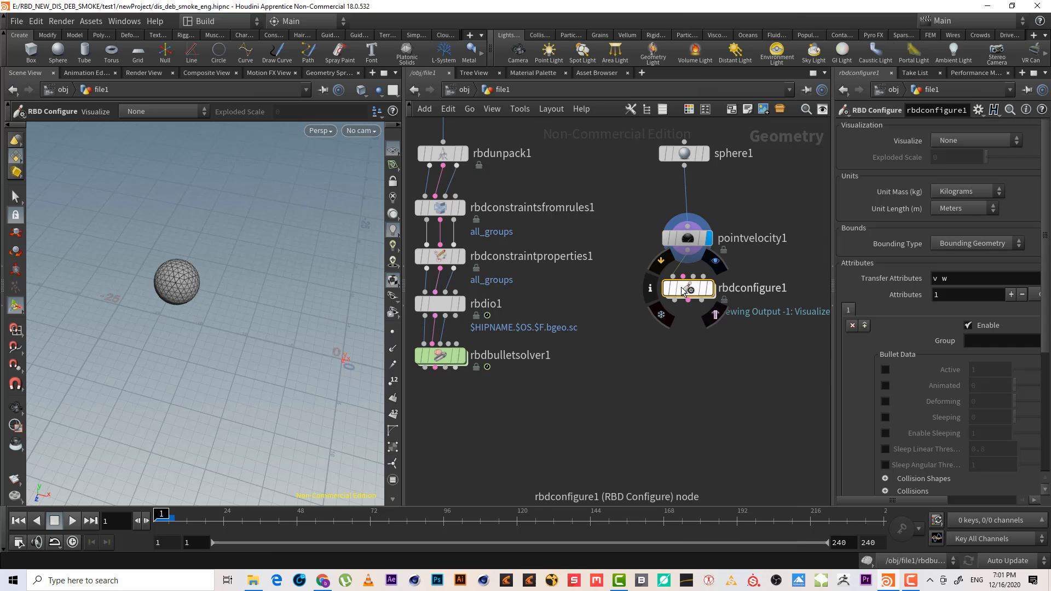
# Enable the Active bullet attribute on the RBD Configure node
pyautogui.scroll(-4, 1047, 244)
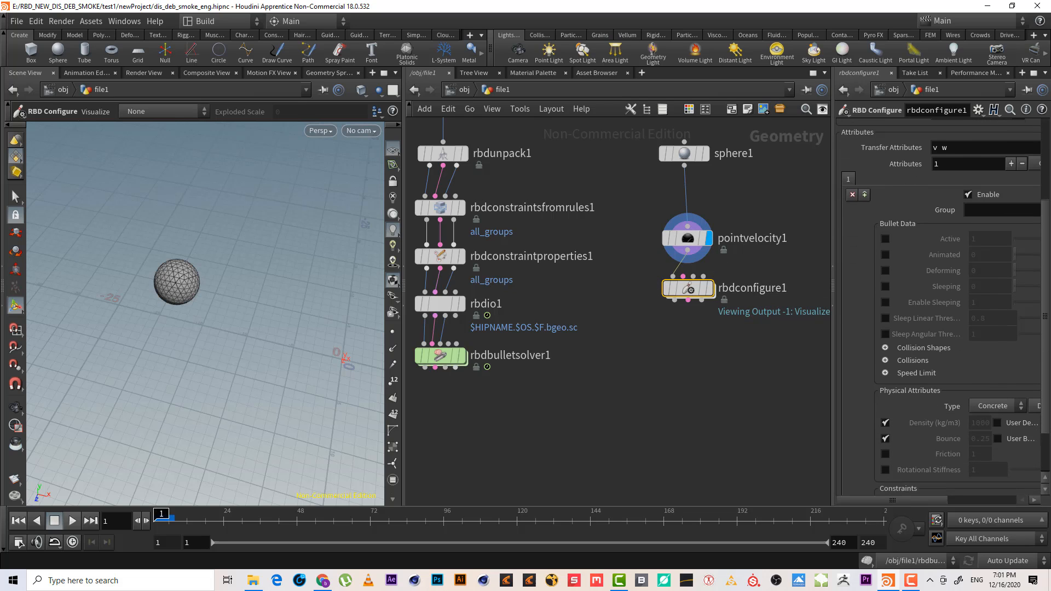
pyautogui.click(885, 238)
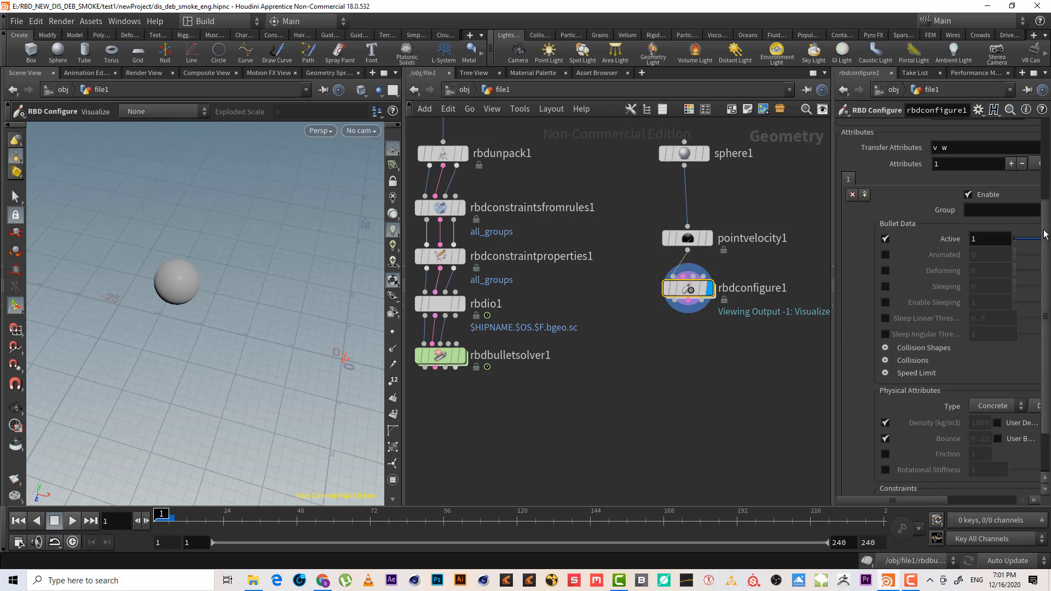
pyautogui.scroll(4, 1046, 235)
# Temporarily visualize the Active attribute of the configured sphere in the viewport
pyautogui.click(997, 141)
pyautogui.click(979, 169)
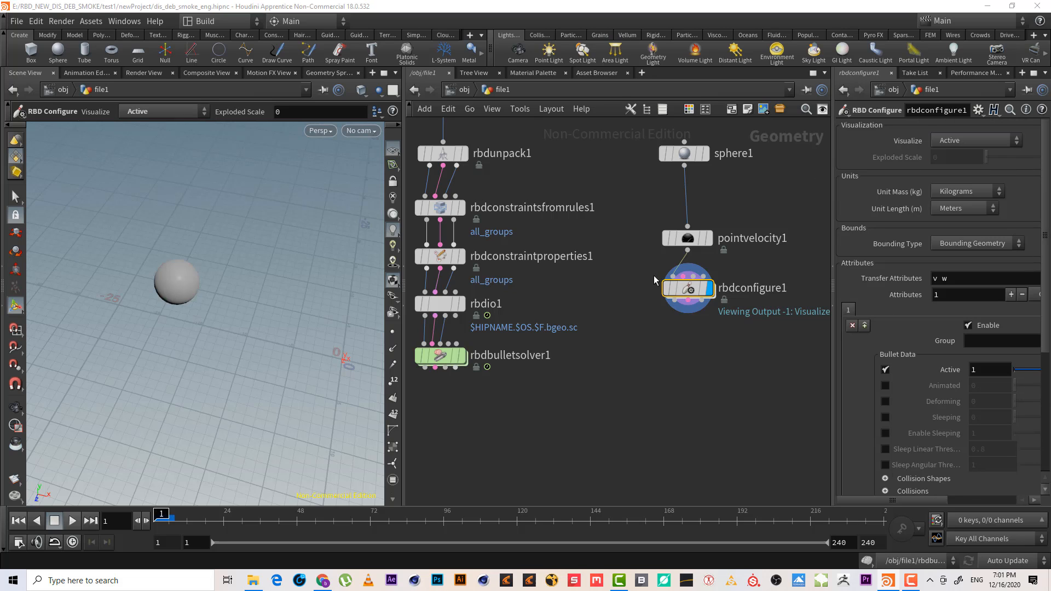
pyautogui.click(962, 144)
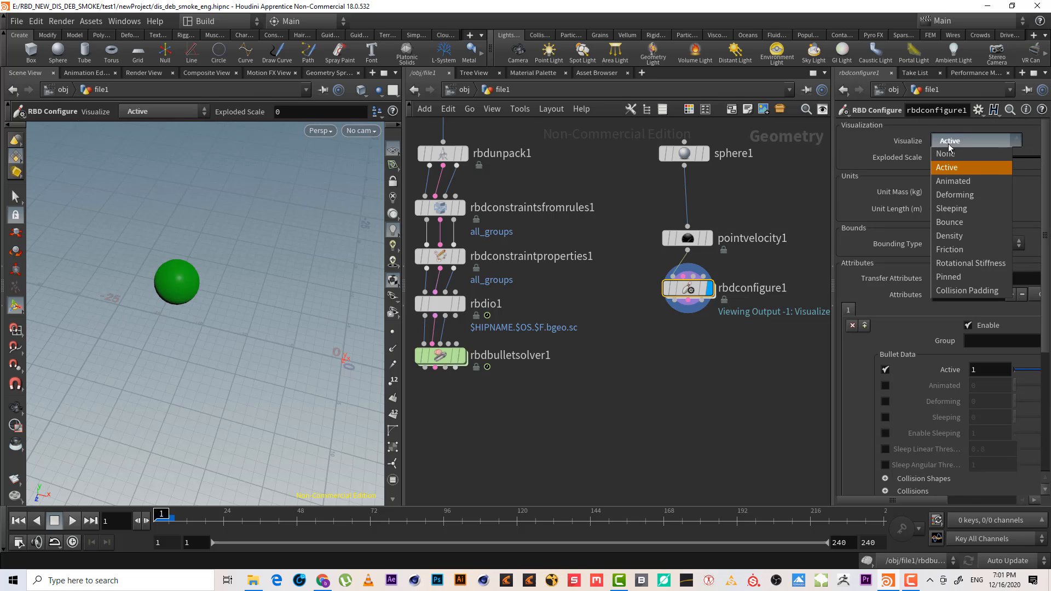
pyautogui.click(963, 155)
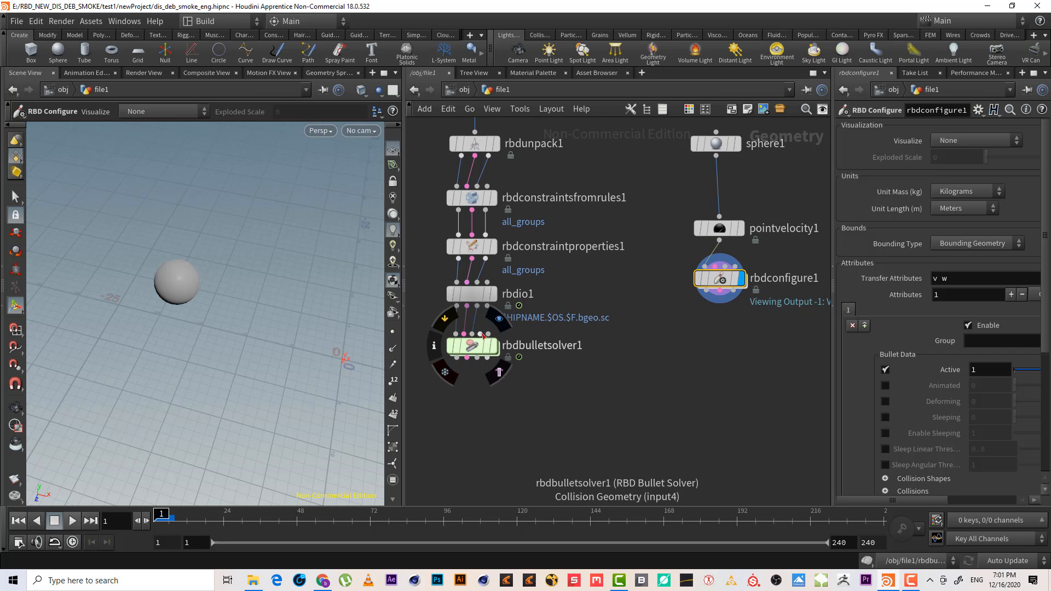
# Connect the RBD Configure output to the bullet solver's collision geometry input
pyautogui.click(480, 334)
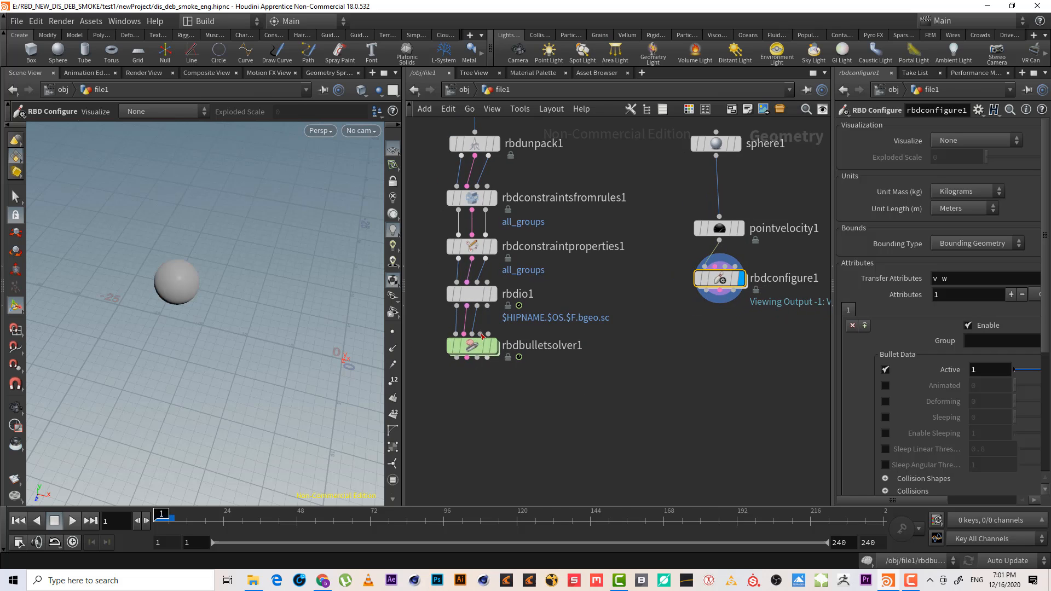
pyautogui.click(707, 291)
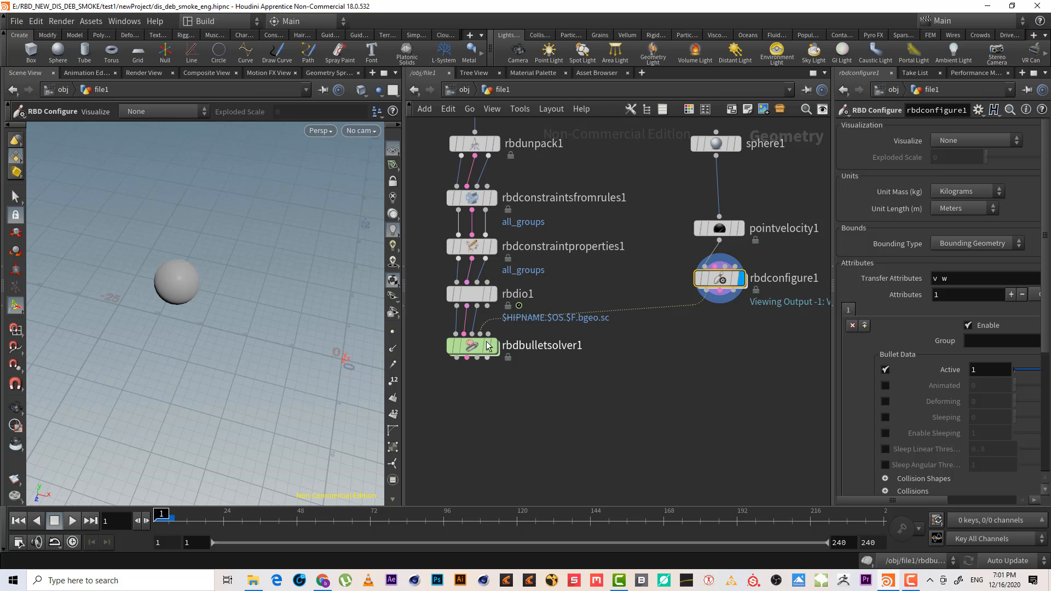
# Display the bullet solver and play the simulation to preview the sphere hitting the building, then return to the start frame
pyautogui.click(495, 346)
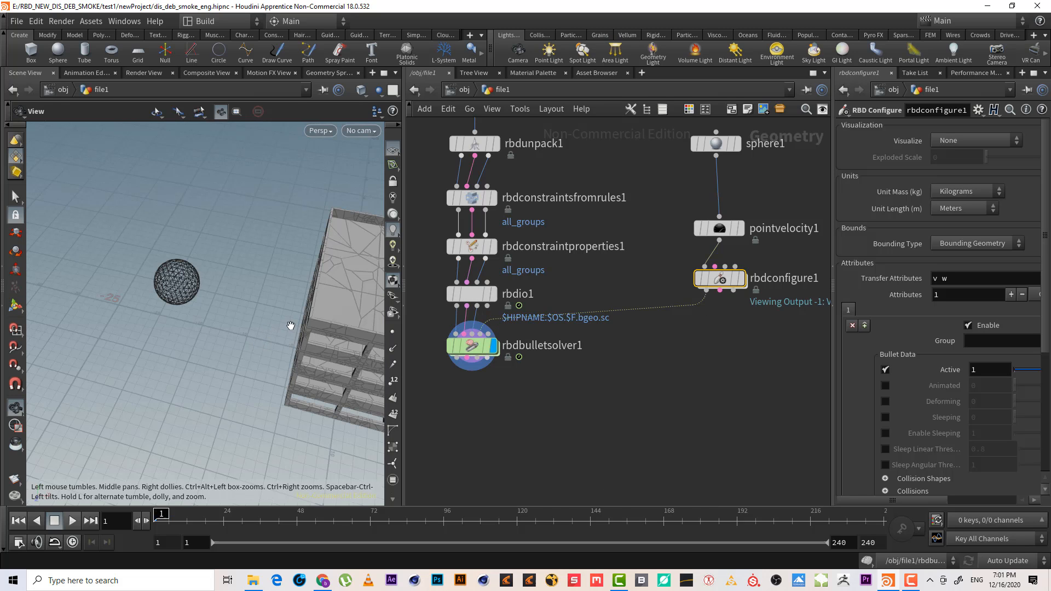
pyautogui.keyDown('alt'); pyautogui.moveTo(288, 324); pyautogui.dragTo(211, 301, button='middle'); pyautogui.keyUp('alt')
pyautogui.keyDown('alt'); pyautogui.moveTo(211, 301); pyautogui.dragTo(203, 270); pyautogui.keyUp('alt')
pyautogui.moveTo(599, 399); pyautogui.dragTo(658, 383, button='middle')
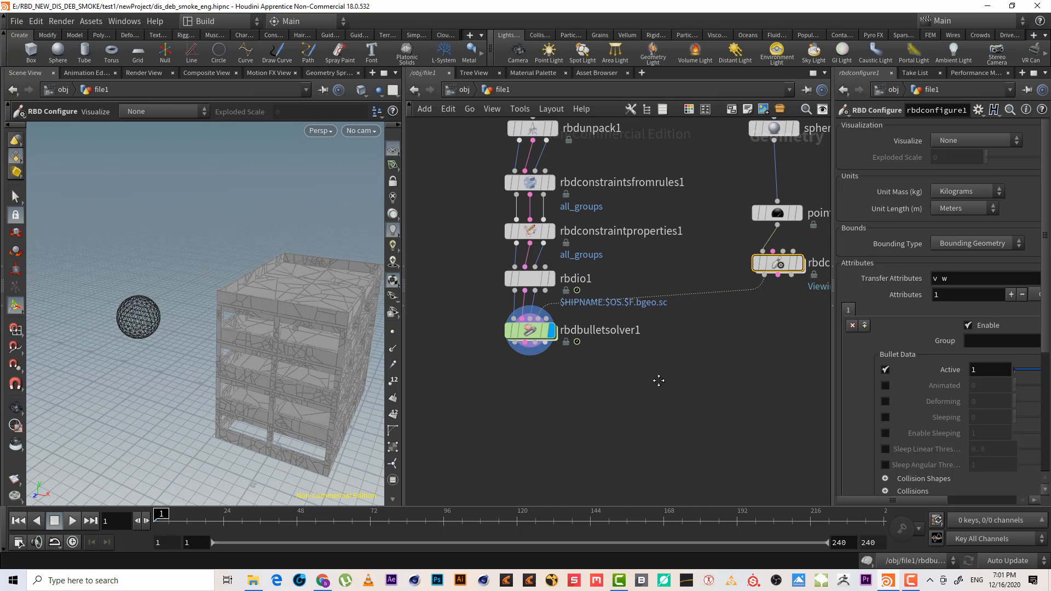
pyautogui.click(55, 520)
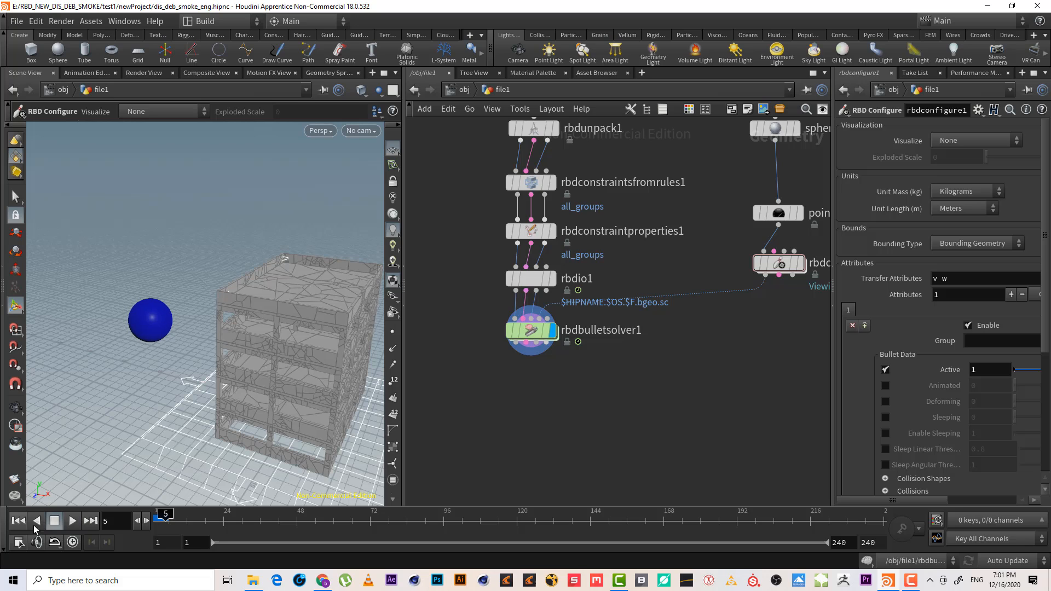
pyautogui.click(14, 520)
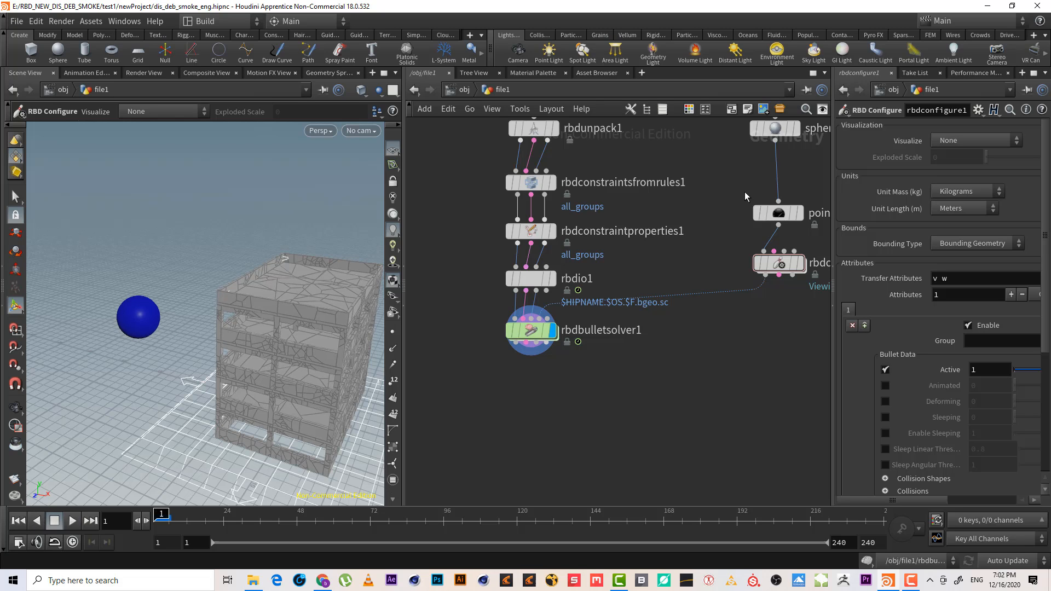
# Move the sphere closer to the building, to a center X of about -12.8
pyautogui.moveTo(790, 163); pyautogui.dragTo(767, 240, button='middle')
pyautogui.click(772, 207)
pyautogui.click(751, 206)
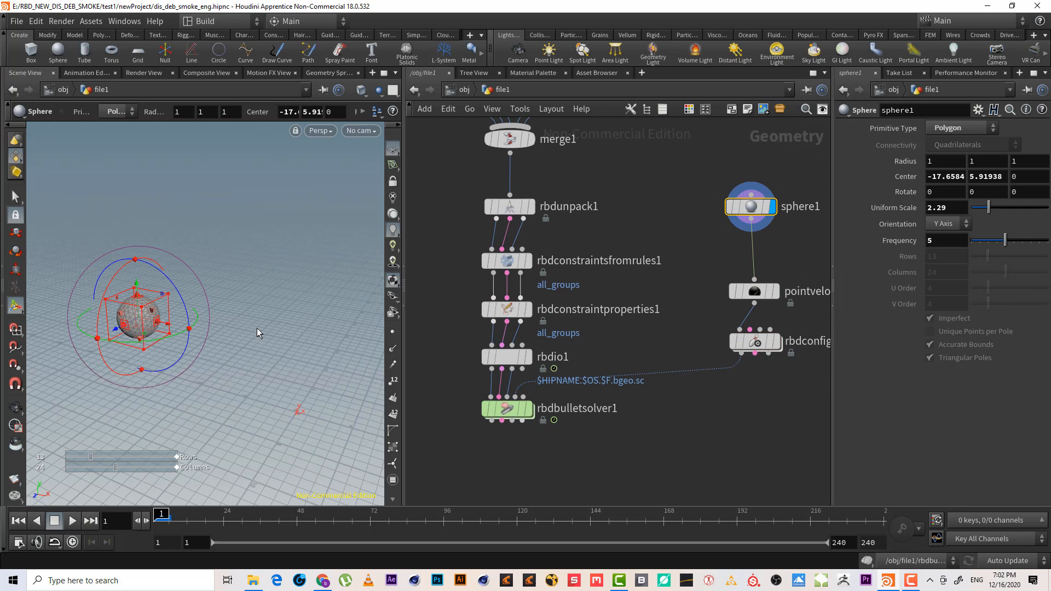
pyautogui.moveTo(164, 328); pyautogui.dragTo(207, 349)
# Review the point velocity settings, replay the solver simulation, and rewind to the first frame
pyautogui.moveTo(723, 322)
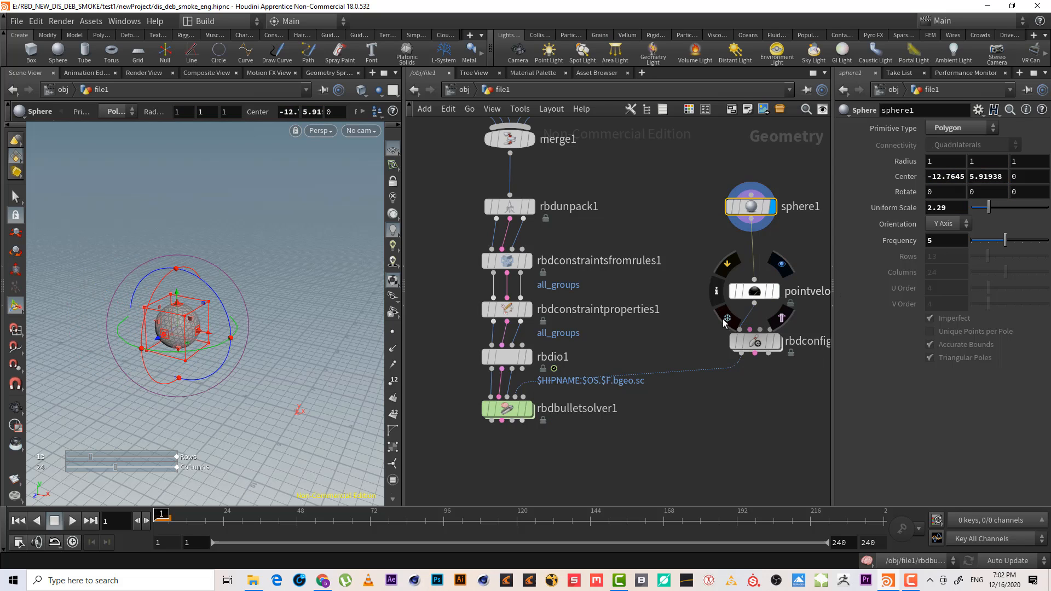
pyautogui.click(754, 291)
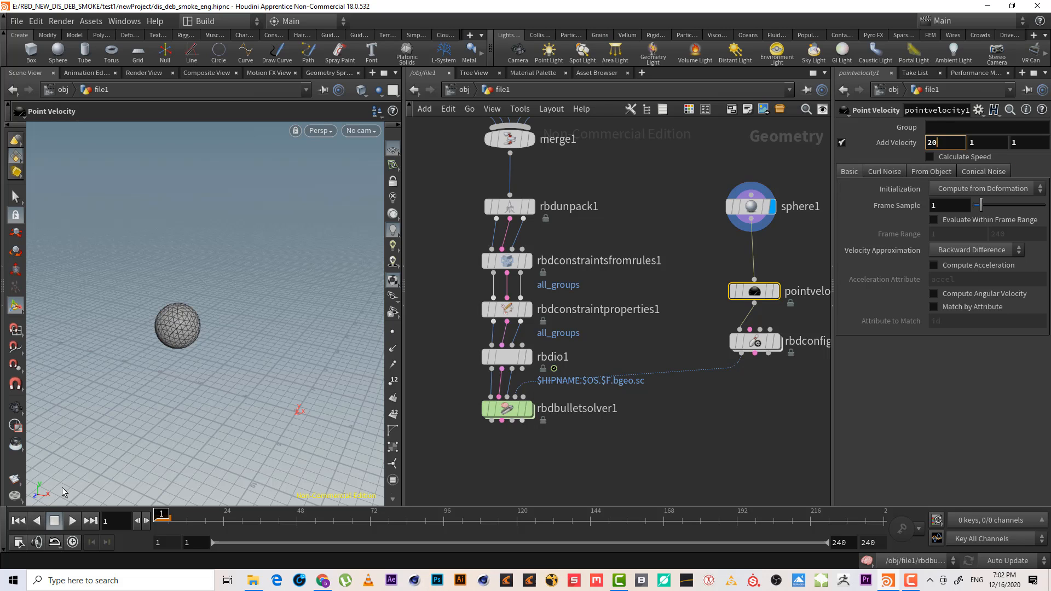
pyautogui.click(543, 471)
pyautogui.click(524, 412)
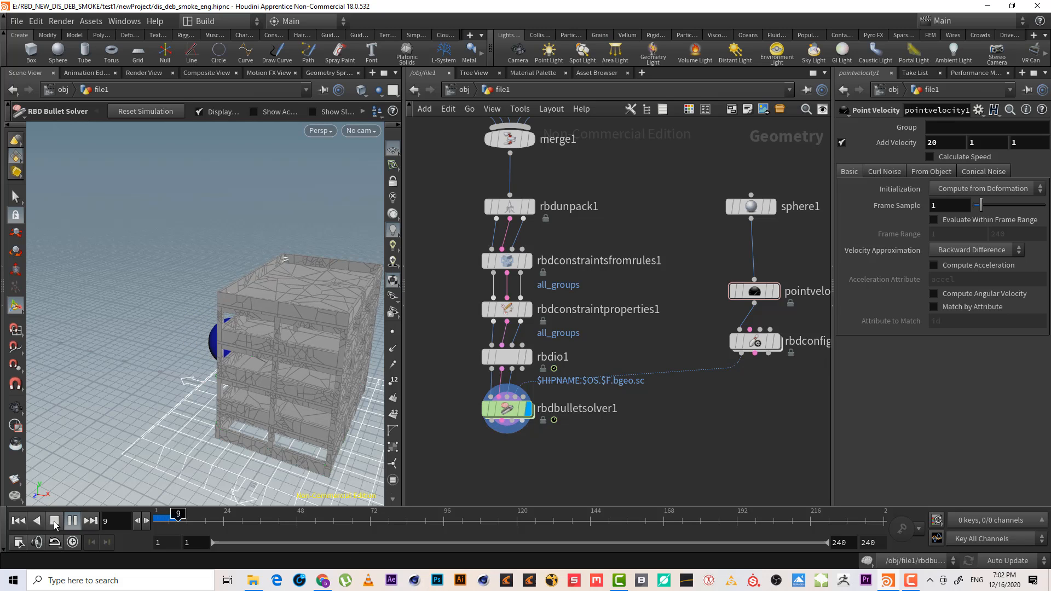
pyautogui.press('Escape')
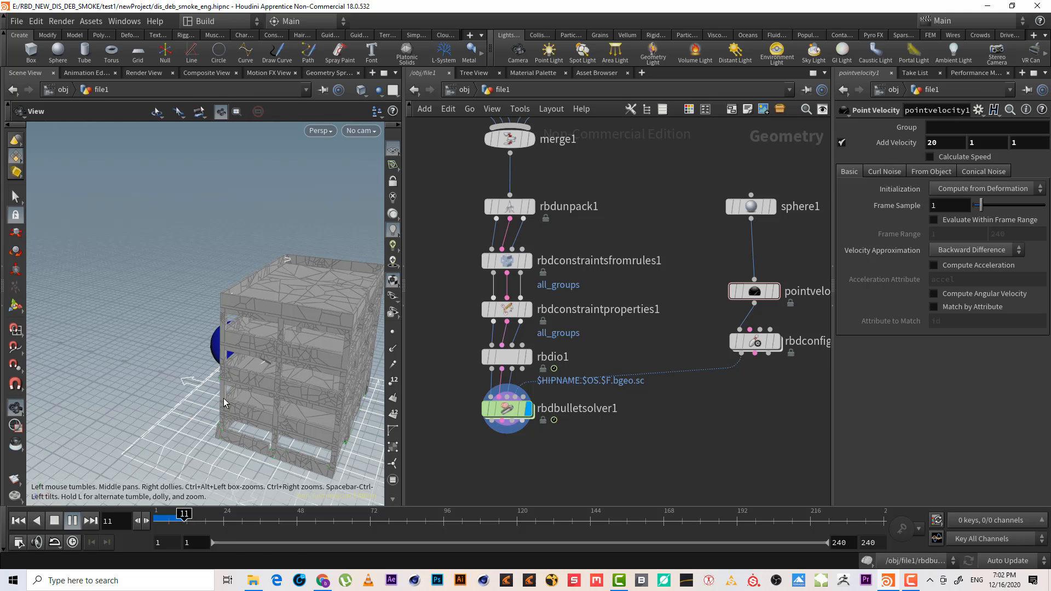
pyautogui.moveTo(306, 382); pyautogui.dragTo(200, 363)
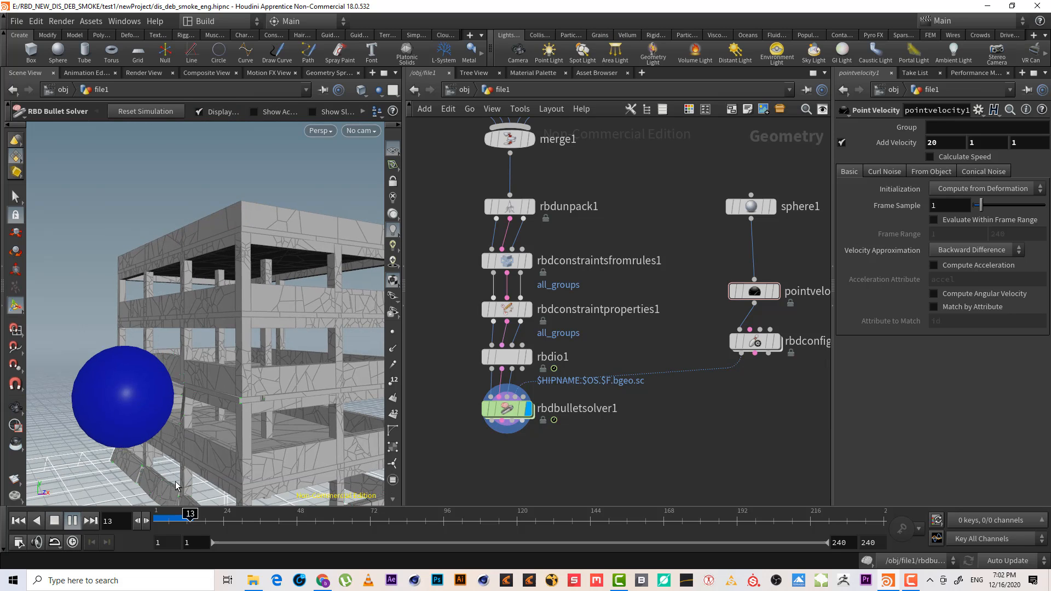
pyautogui.click(55, 523)
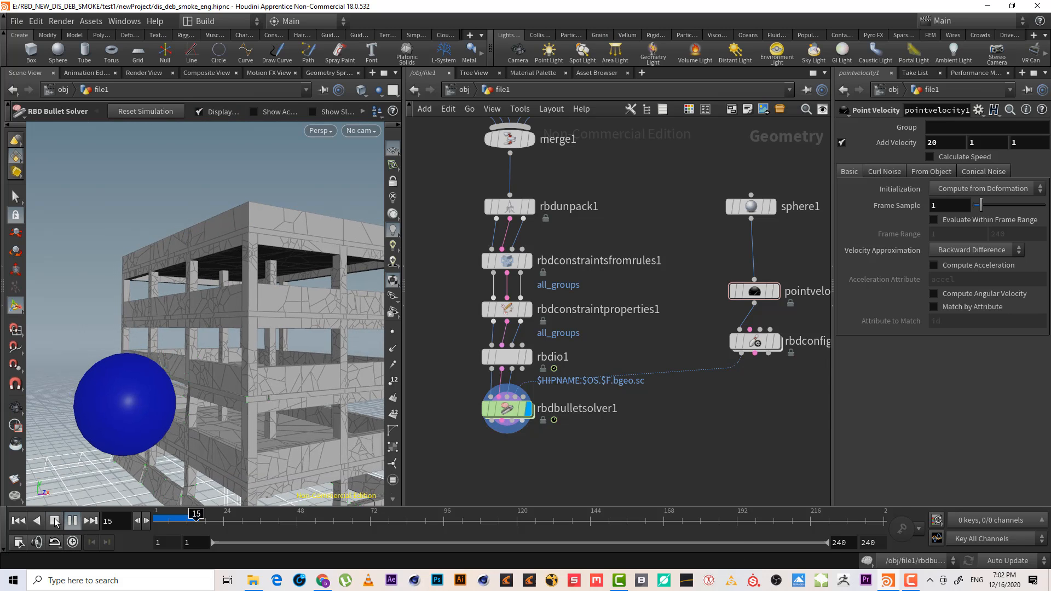
pyautogui.click(18, 522)
# Set the sphere's RBD Configure physical attributes to type Metal with the Iron material
pyautogui.click(755, 342)
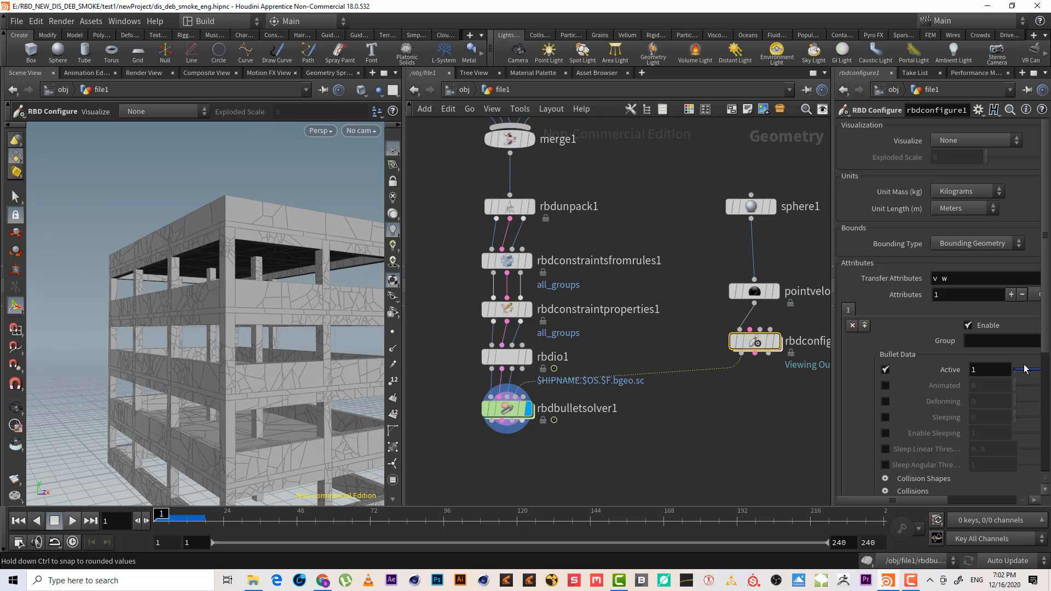
pyautogui.scroll(-5, 1017, 408)
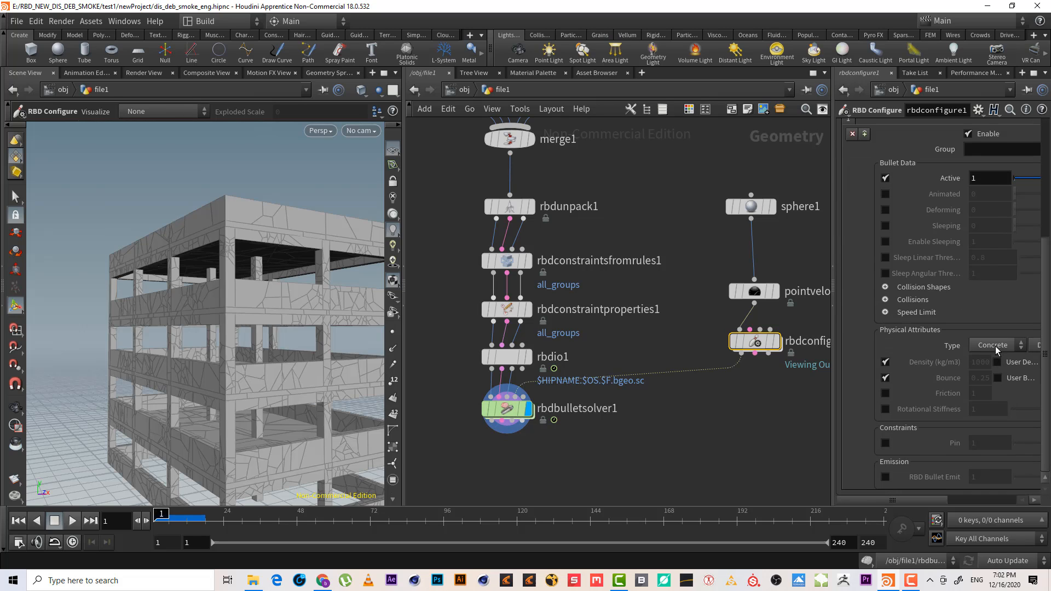
pyautogui.click(995, 346)
pyautogui.click(990, 395)
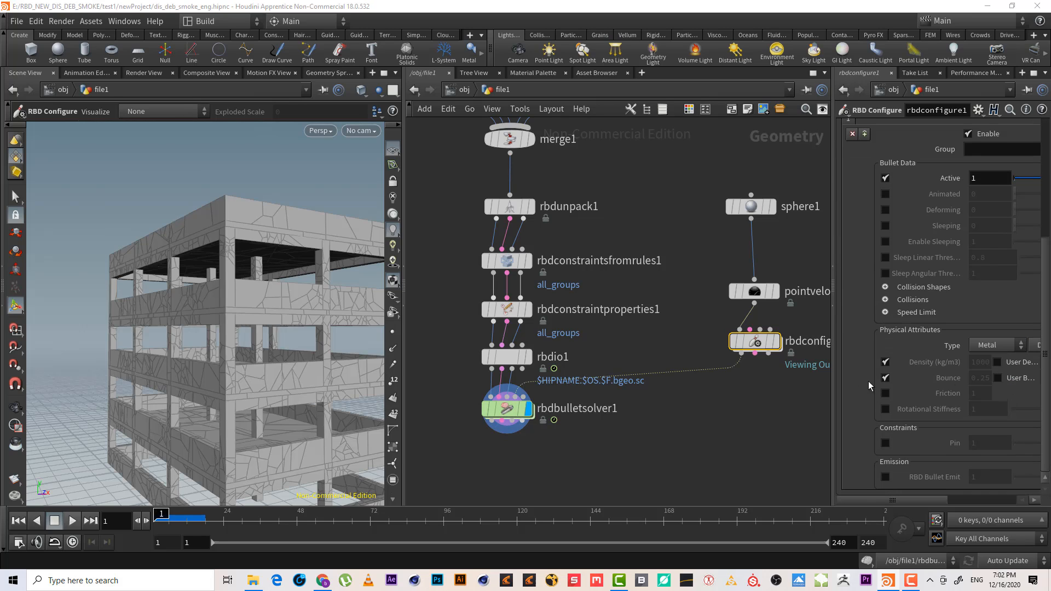
pyautogui.moveTo(832, 237); pyautogui.dragTo(668, 237)
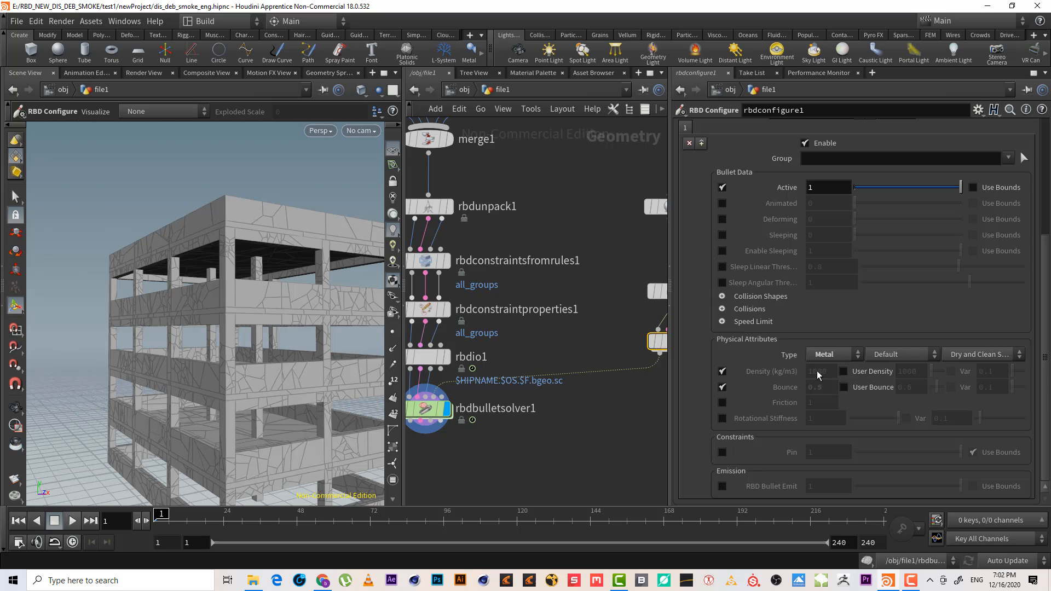
pyautogui.click(828, 354)
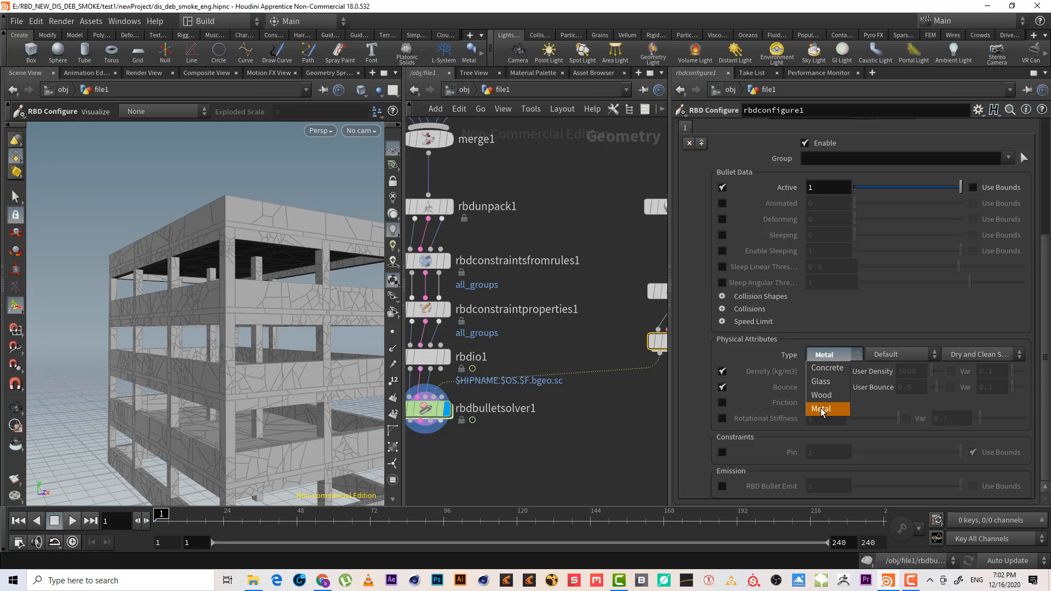
pyautogui.click(722, 353)
pyautogui.click(887, 354)
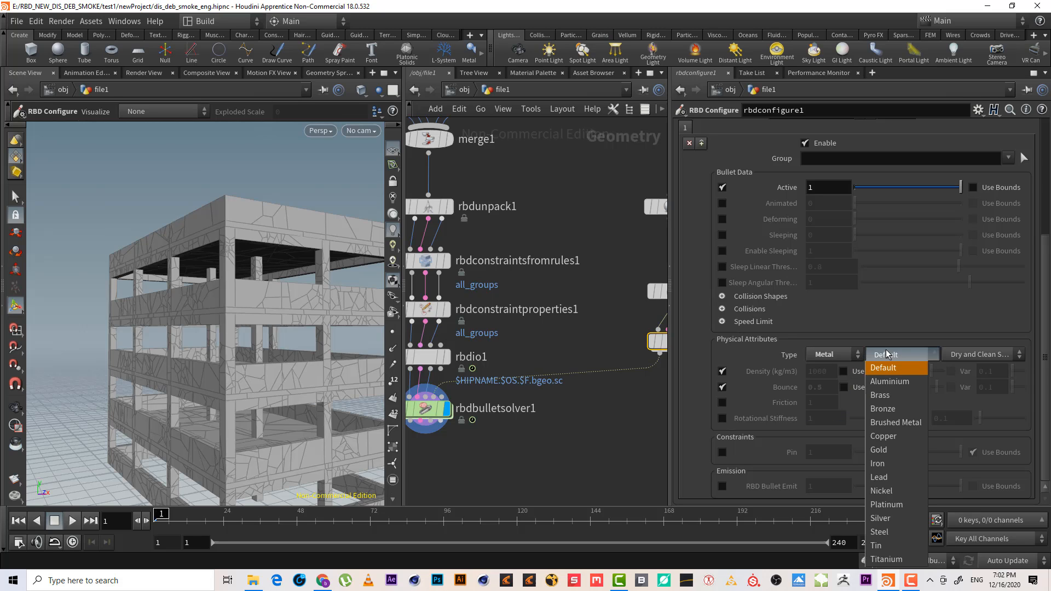
pyautogui.click(878, 463)
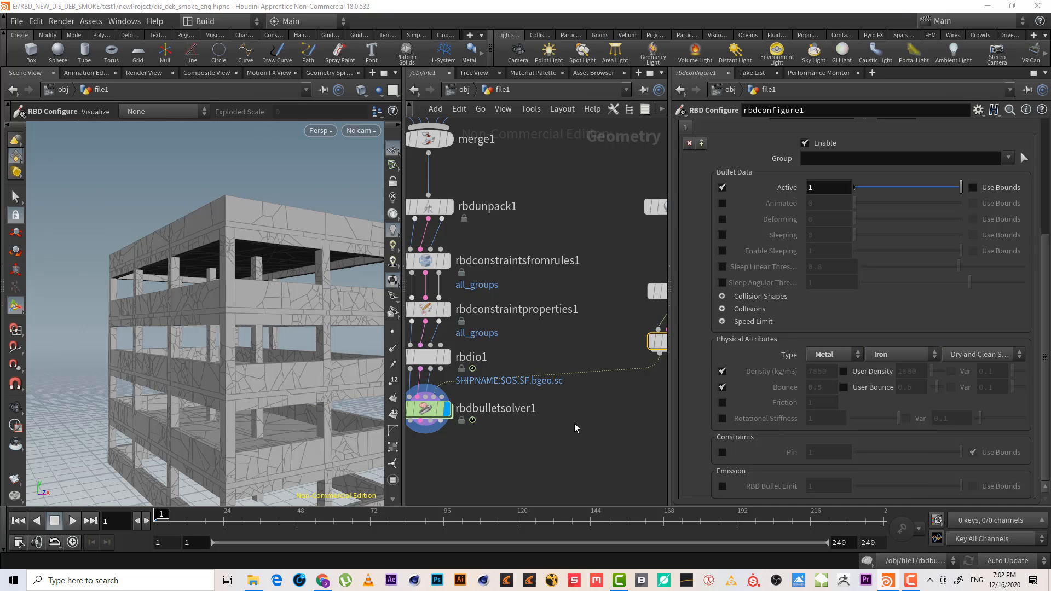
# Insert a new RBD Configure node on the wire between rbdio1 and the bullet solver
pyautogui.moveTo(552, 431); pyautogui.dragTo(630, 445, button='middle')
pyautogui.moveTo(611, 211); pyautogui.dragTo(581, 223, button='middle')
pyautogui.press('Escape')
pyautogui.moveTo(221, 299)
pyautogui.mouseDown()
pyautogui.moveTo(214, 288)
pyautogui.moveTo(209, 317)
pyautogui.moveTo(162, 199)
pyautogui.moveTo(200, 328)
pyautogui.moveTo(204, 293)
pyautogui.mouseUp()
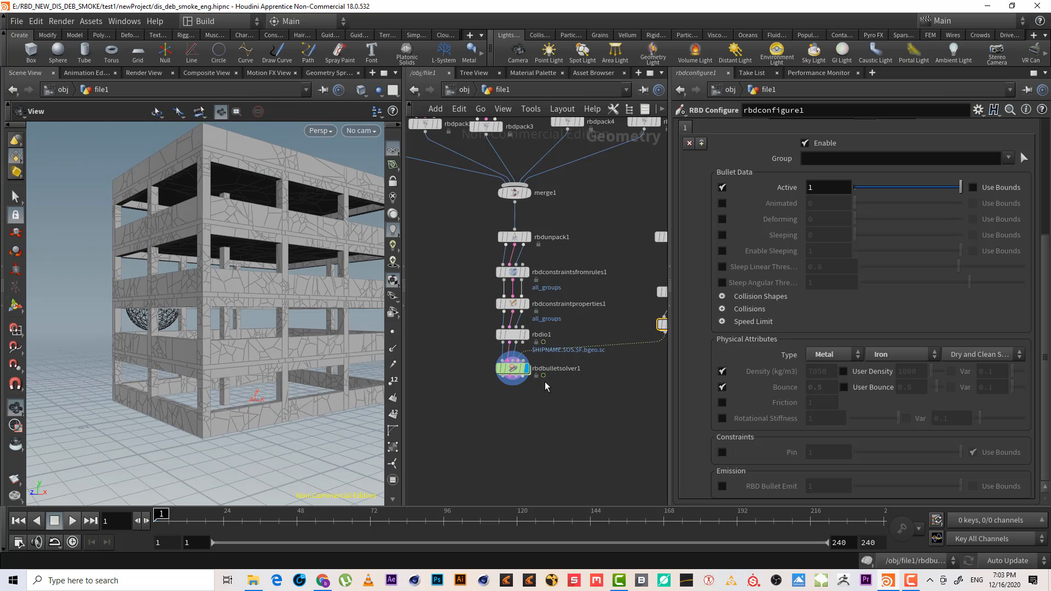
pyautogui.moveTo(513, 370); pyautogui.dragTo(509, 420)
pyautogui.moveTo(534, 359); pyautogui.dragTo(573, 363, button='right')
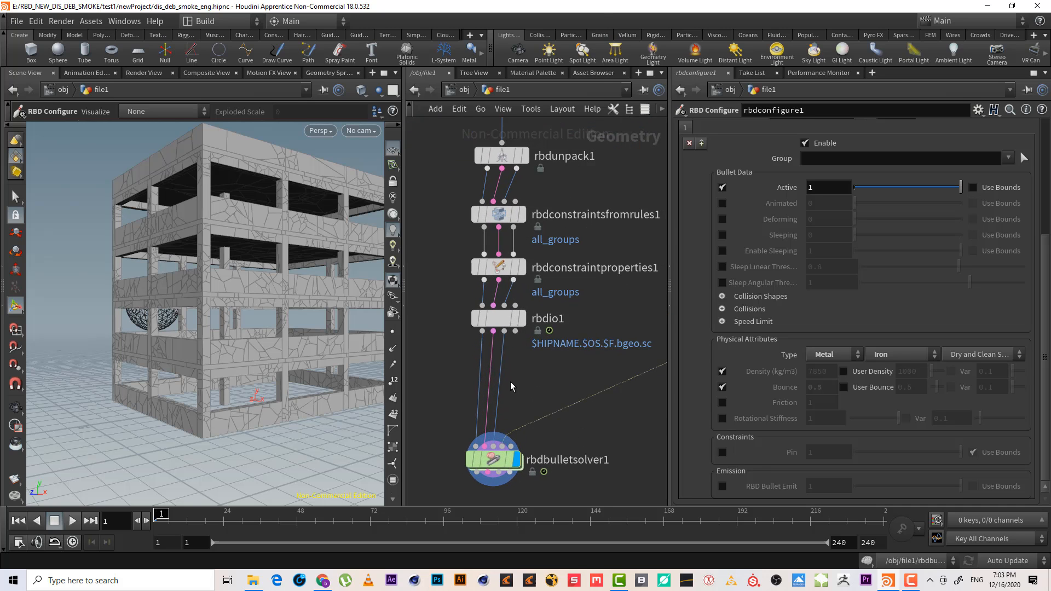
pyautogui.press('Tab')
pyautogui.write('rbd c')
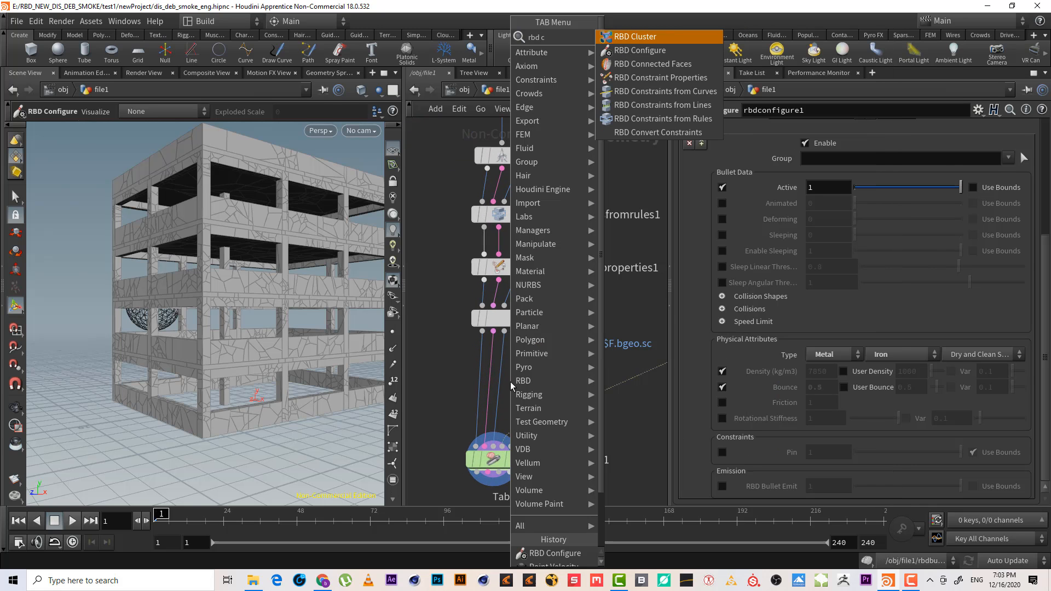
pyautogui.press('Return')
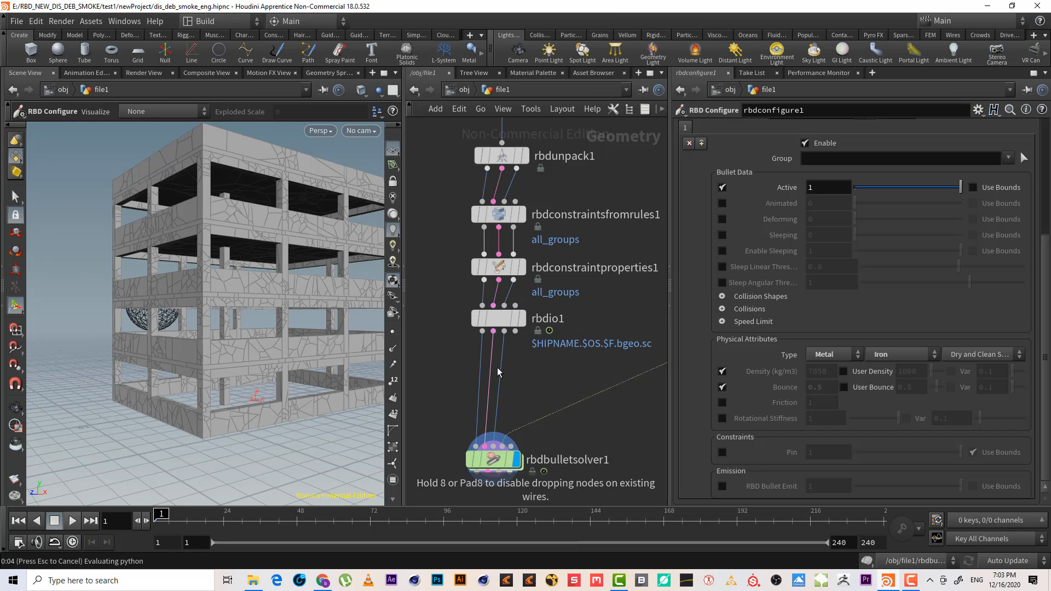
pyautogui.click(521, 386)
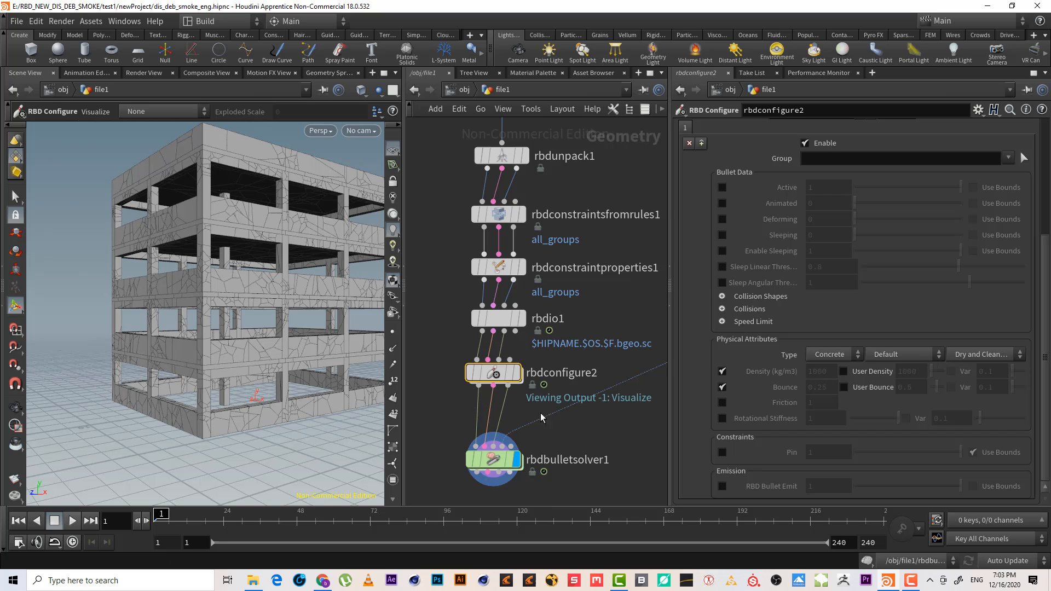
# Display the new RBD Configure node and enable its Active attribute with Use Bounds
pyautogui.click(516, 372)
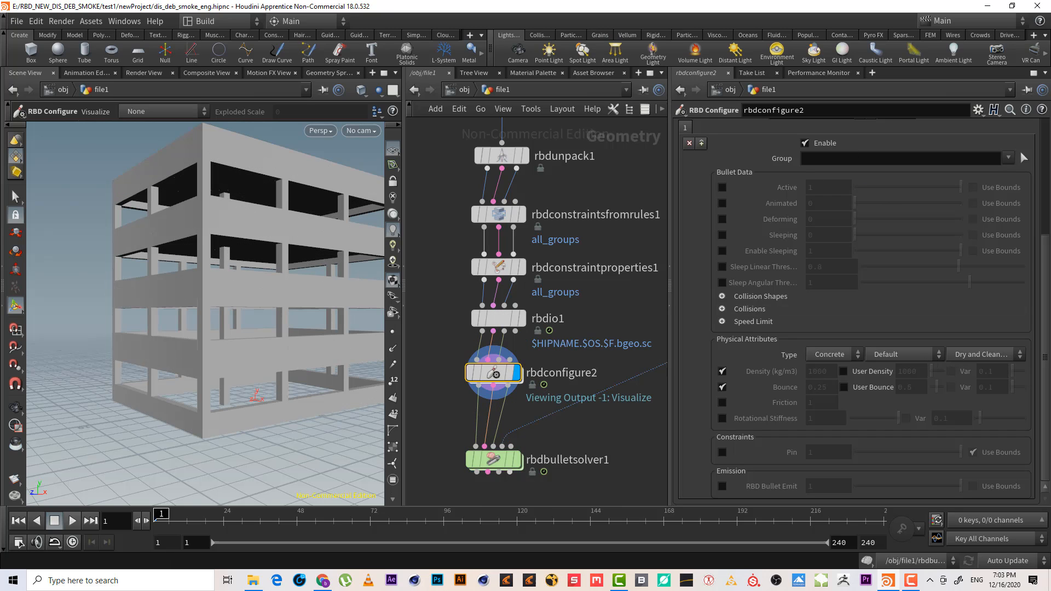
pyautogui.scroll(5, 1046, 275)
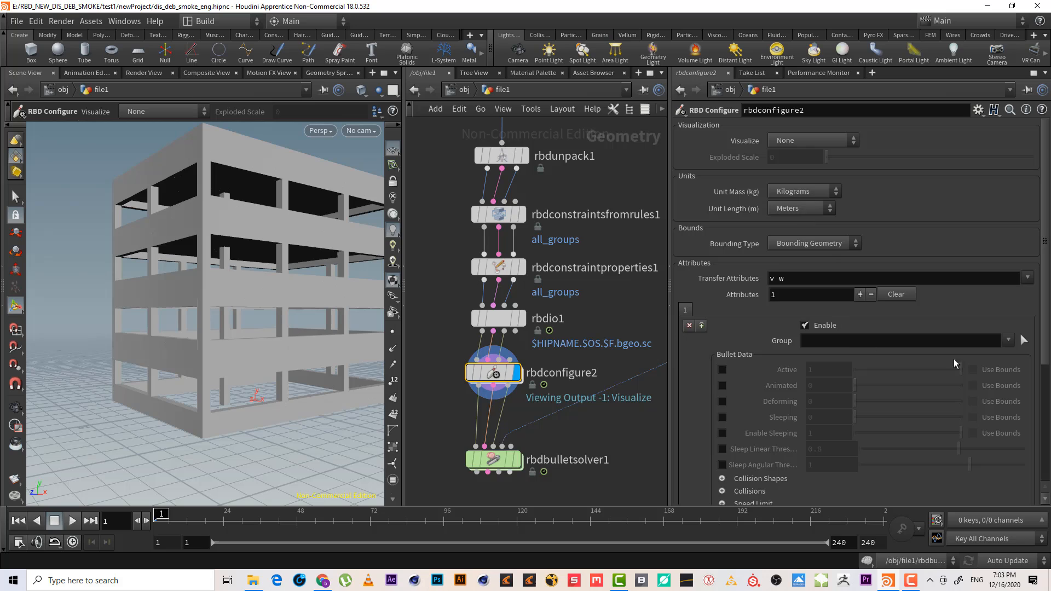
pyautogui.click(722, 370)
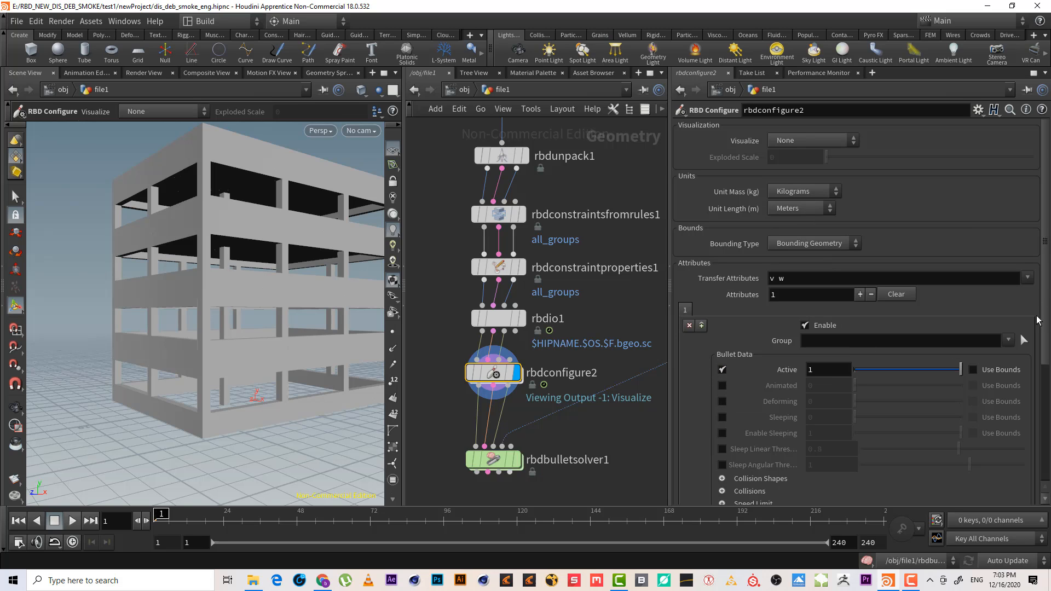
pyautogui.click(973, 370)
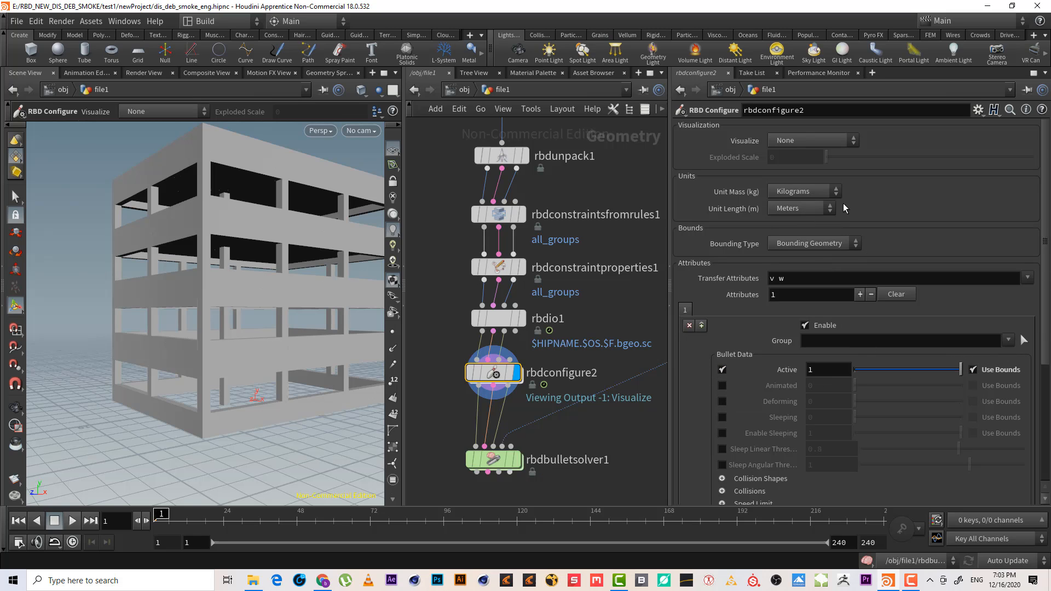
# Set the bounding type to Bounding Box with a size of 20, 10, 20
pyautogui.click(820, 247)
pyautogui.click(803, 256)
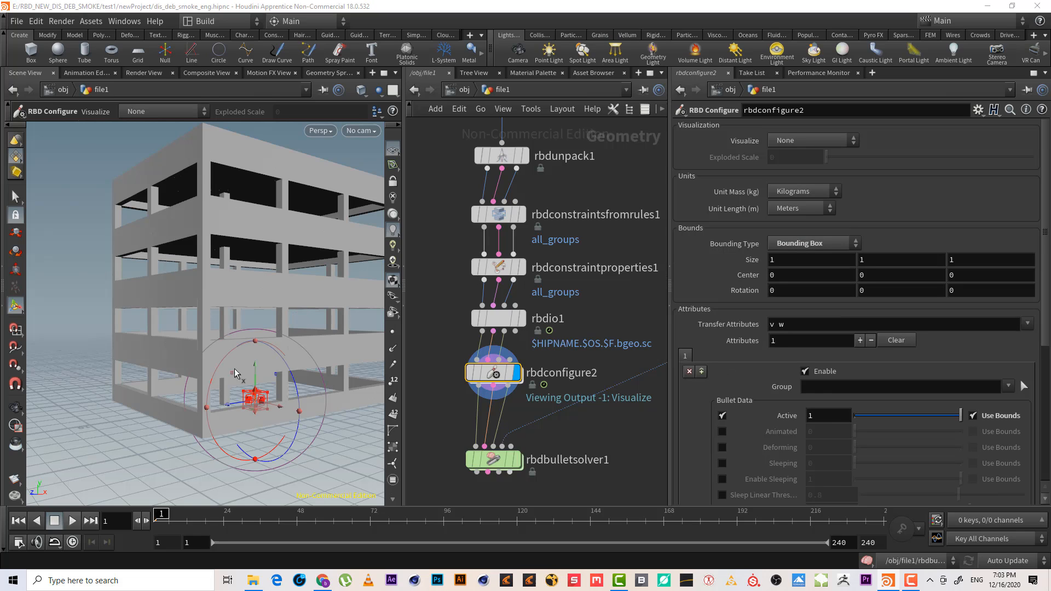
pyautogui.click(770, 260)
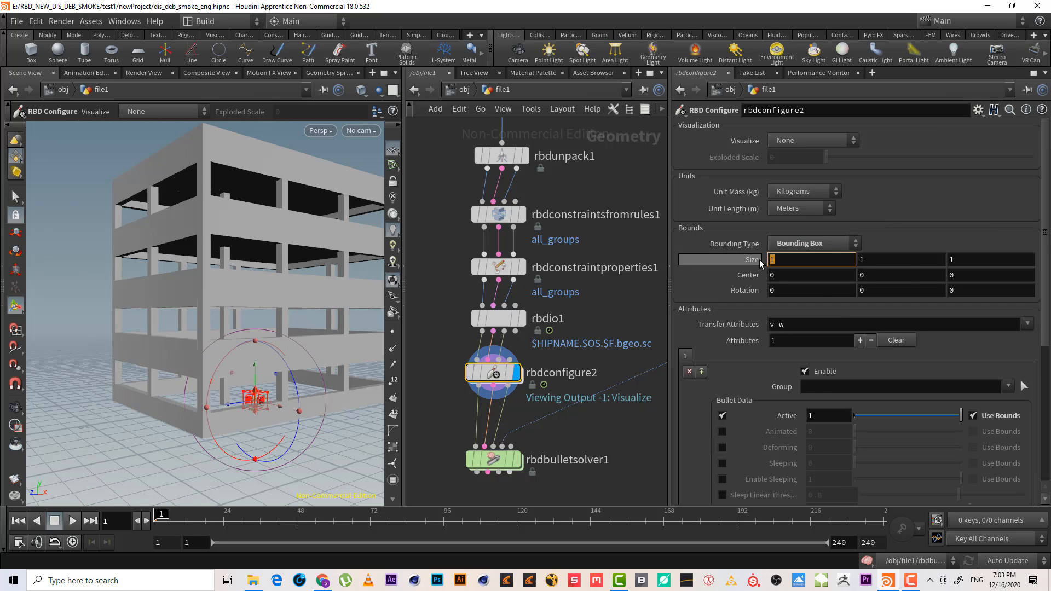
pyautogui.write('20')
pyautogui.press('Tab')
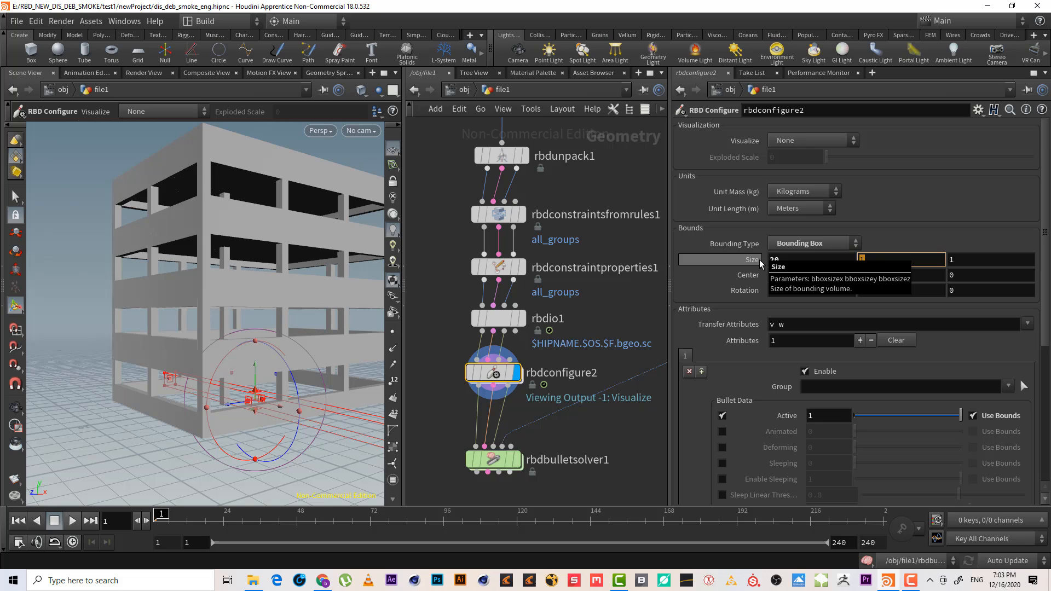
pyautogui.write('10')
pyautogui.press('Tab')
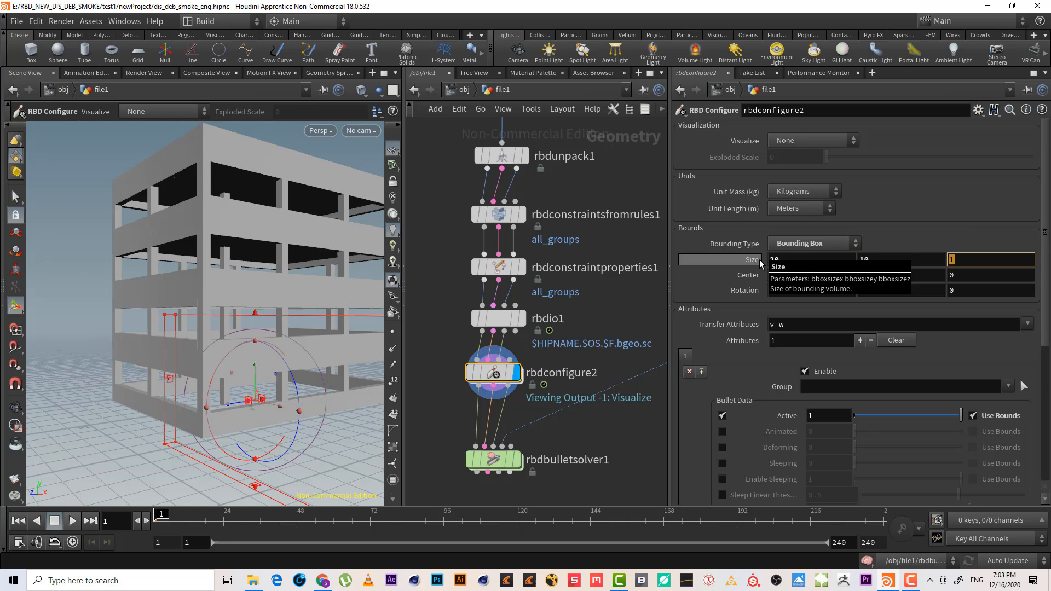
pyautogui.write('20')
pyautogui.press('Return')
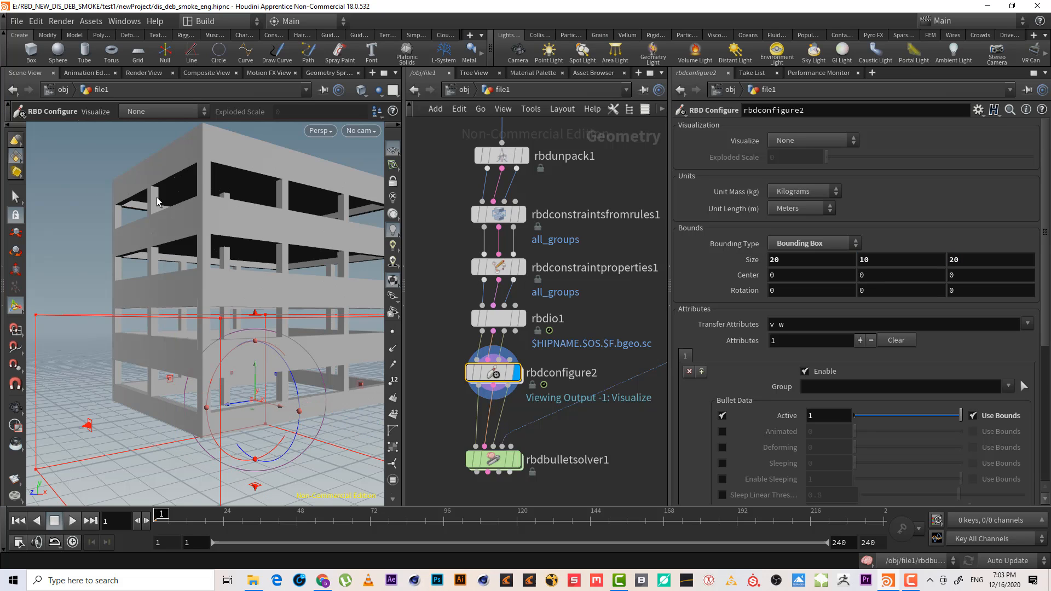
# In the bottom view, pull one edge of the bounding box in, to a depth of about 17.3
pyautogui.scroll(-5, 244, 267)
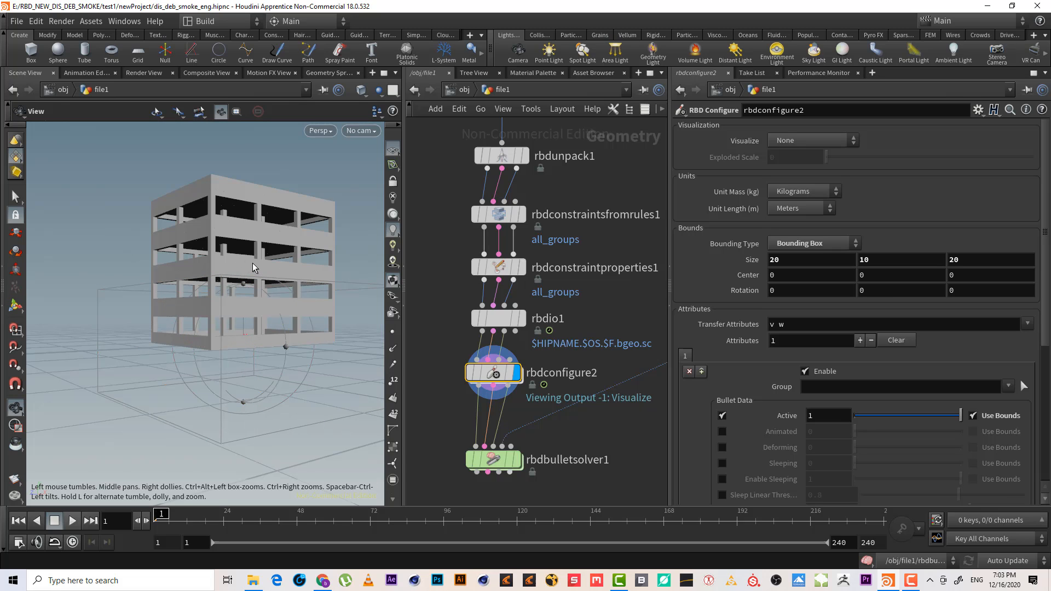
pyautogui.hotkey('space', '2')
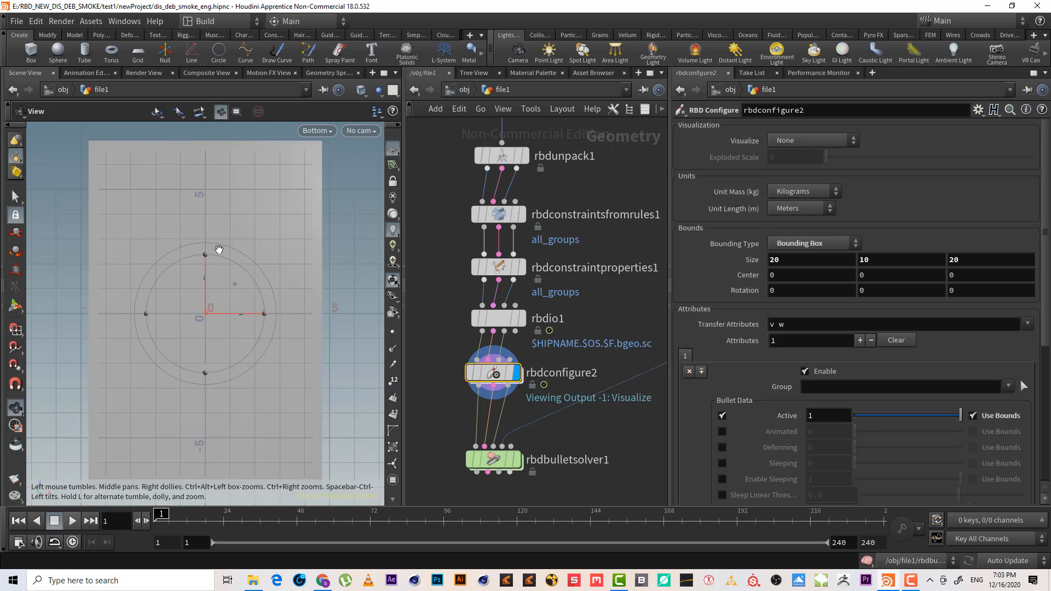
pyautogui.keyDown('alt'); pyautogui.moveTo(219, 250); pyautogui.dragTo(178, 329, button='right'); pyautogui.keyUp('alt')
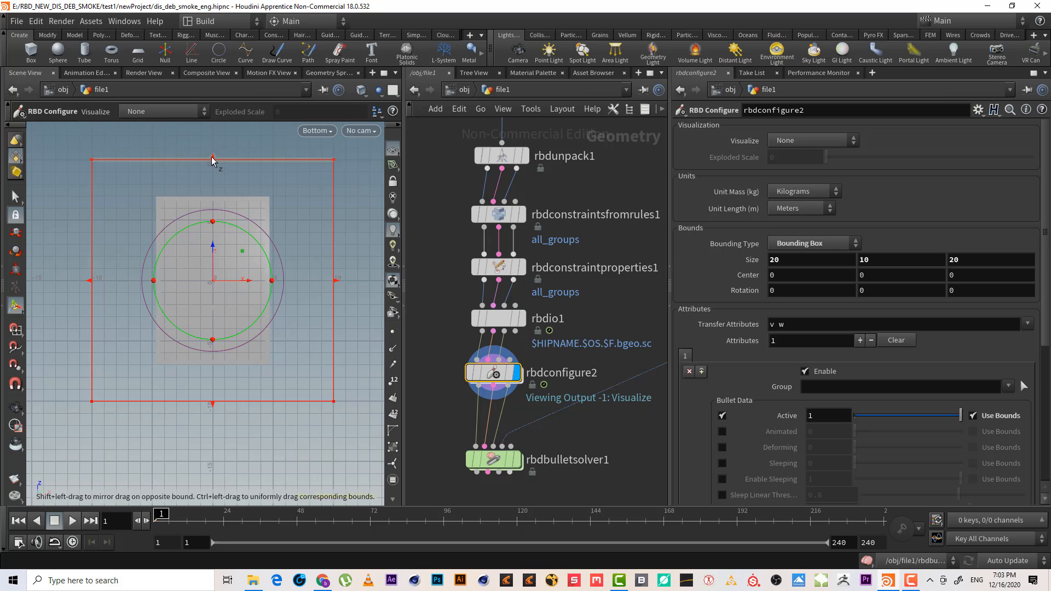
pyautogui.moveTo(212, 160); pyautogui.dragTo(213, 197)
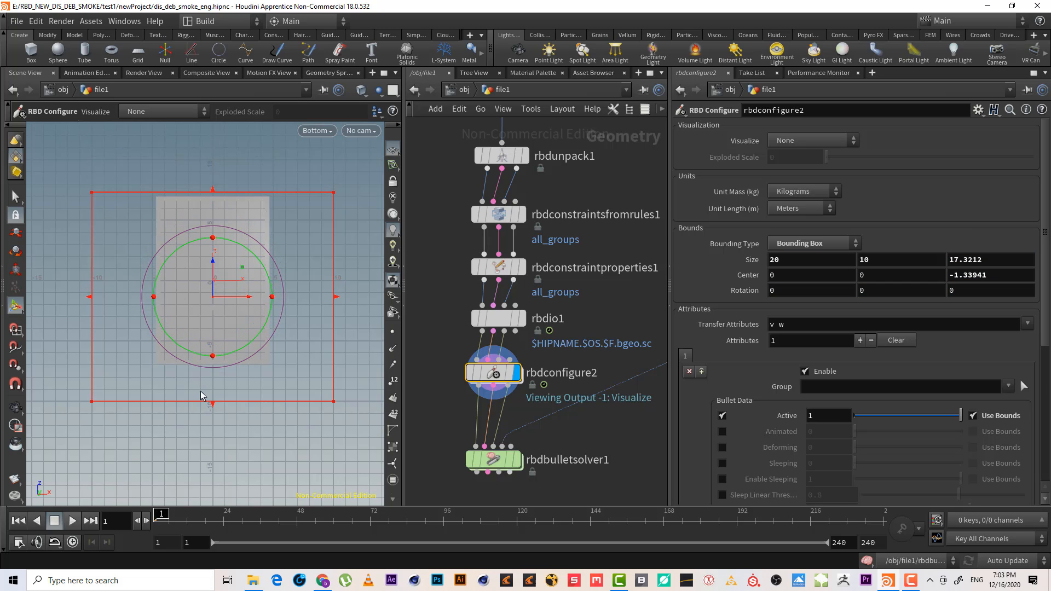
# In the bottom view, pull the bounding box edges in to about 10.1 wide and 14.5 deep around the sphere
pyautogui.moveTo(214, 408); pyautogui.dragTo(222, 373)
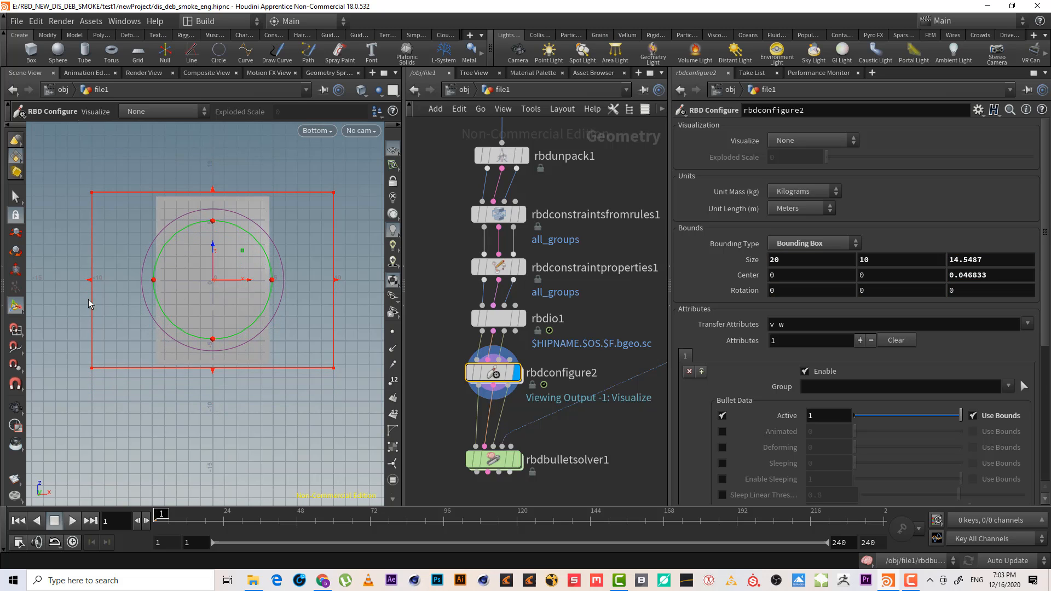
pyautogui.moveTo(94, 286); pyautogui.dragTo(152, 289)
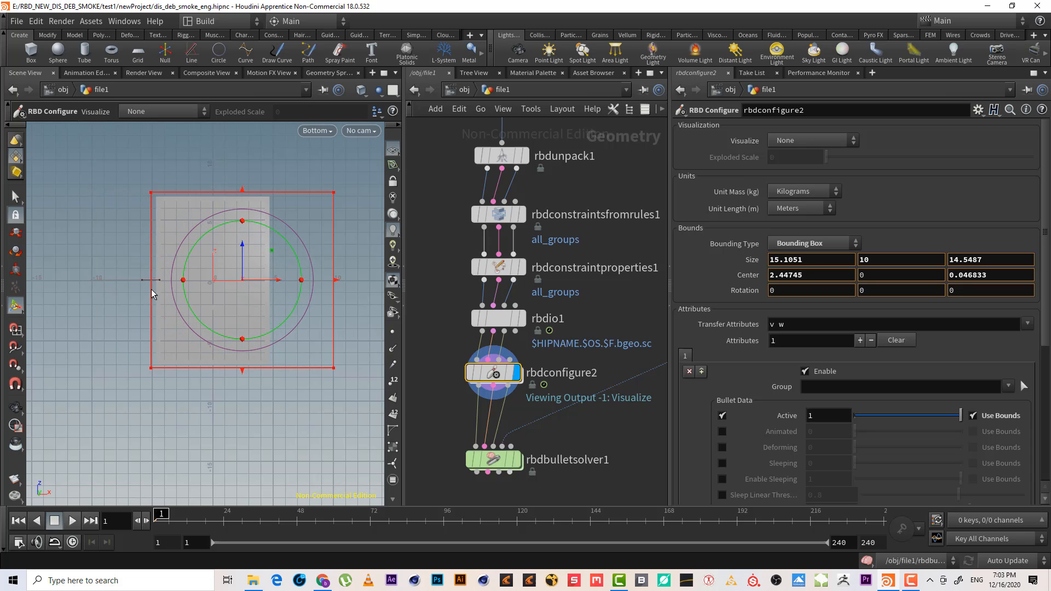
pyautogui.moveTo(335, 285); pyautogui.dragTo(273, 285)
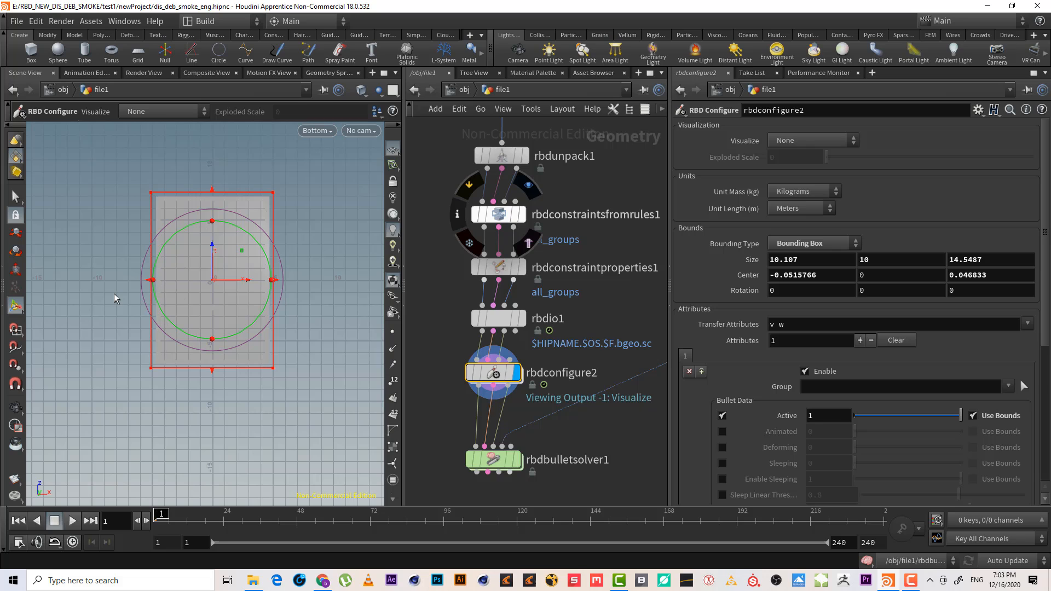
# Shrink the bounding box vertically to a slab about 2.1 high around the building's ground floor
pyautogui.hotkey('space', '3')
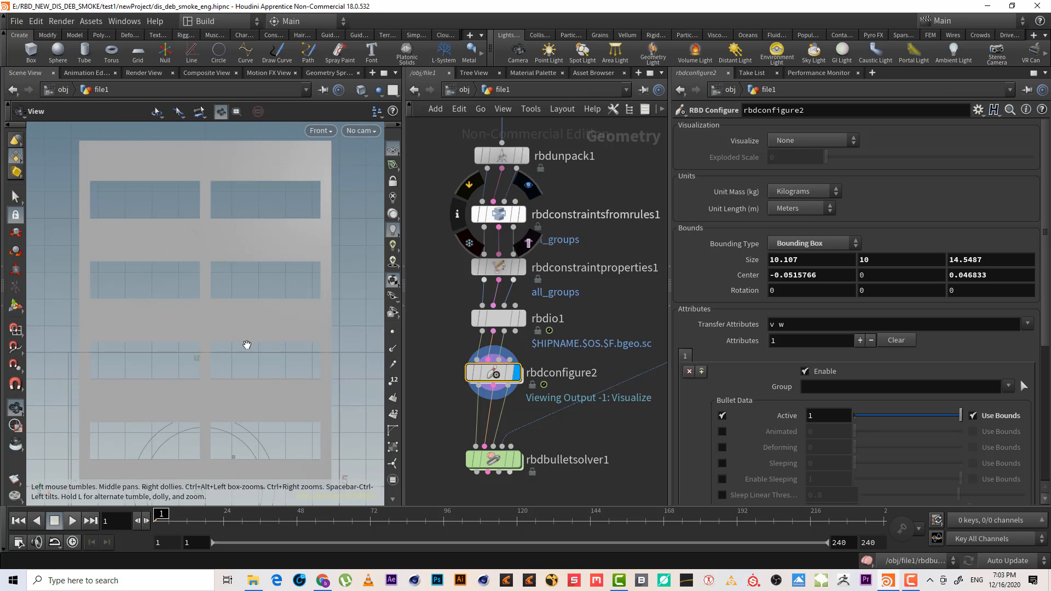
pyautogui.moveTo(251, 297); pyautogui.dragTo(253, 241, button='middle')
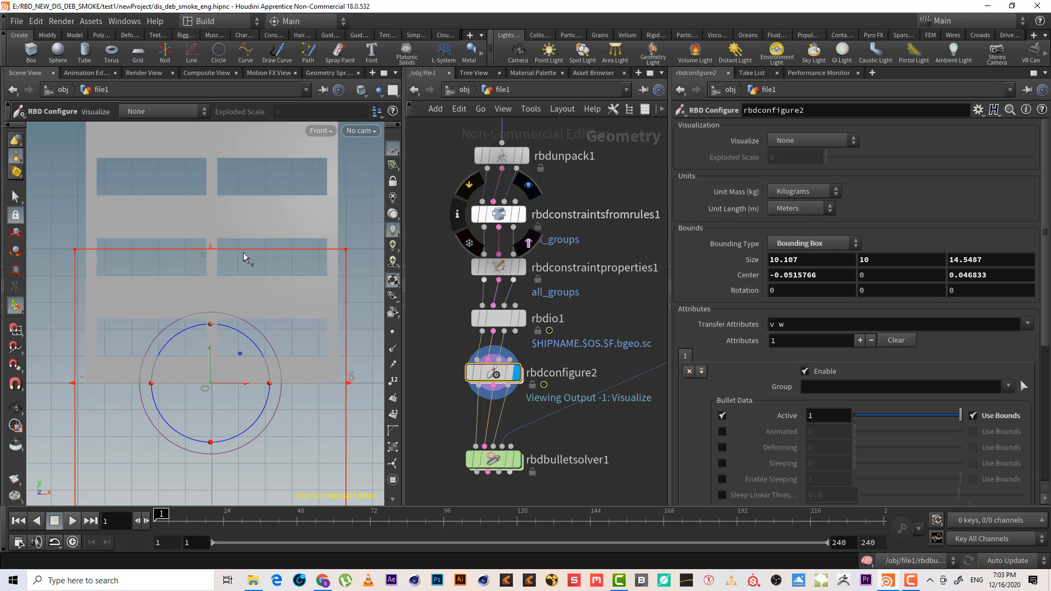
pyautogui.scroll(-3, 221, 255)
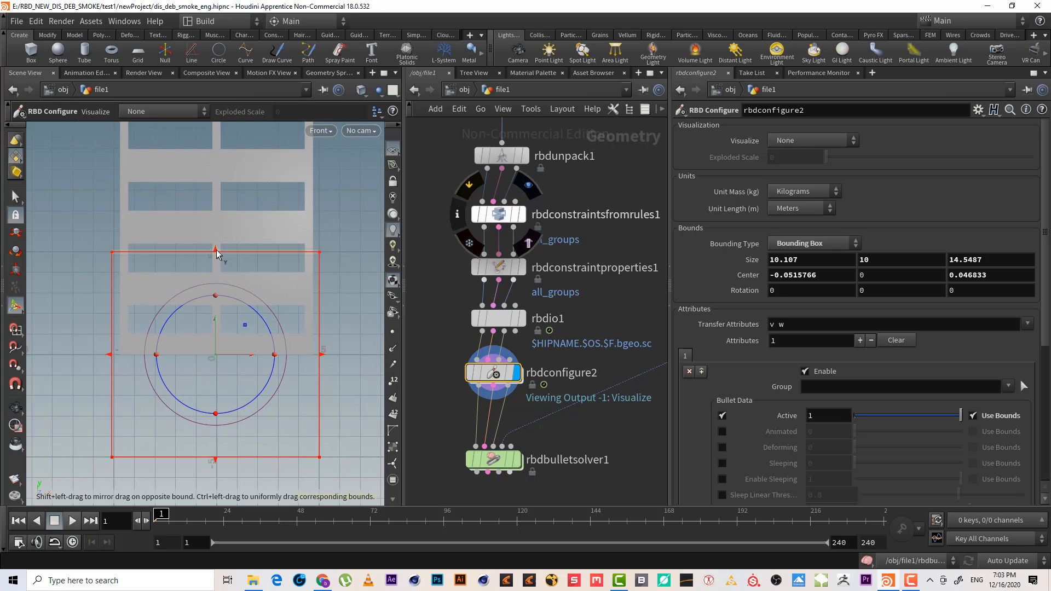
pyautogui.moveTo(215, 249); pyautogui.dragTo(224, 327)
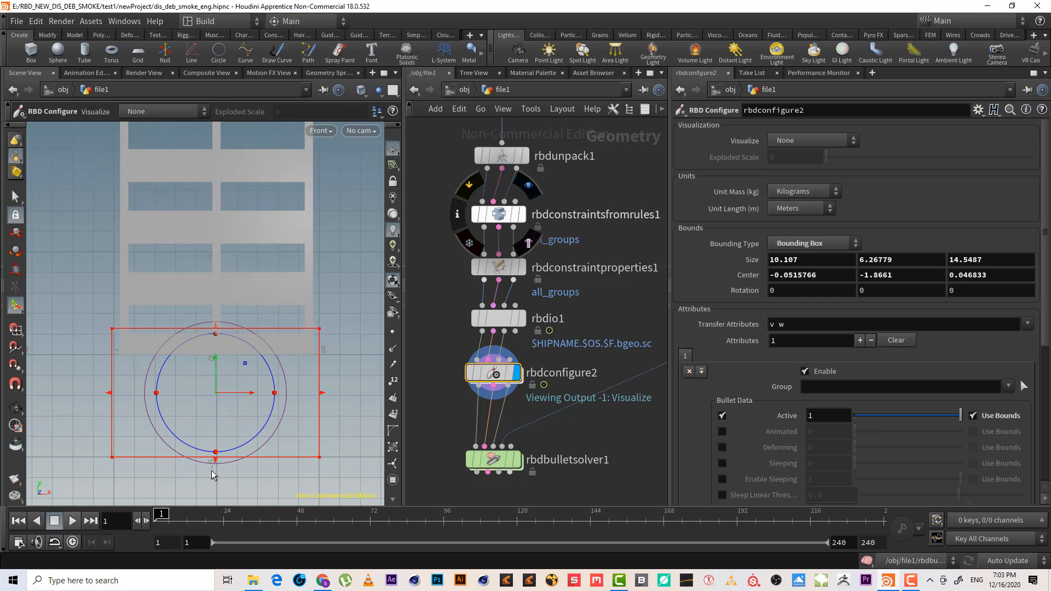
pyautogui.moveTo(217, 456); pyautogui.dragTo(233, 365)
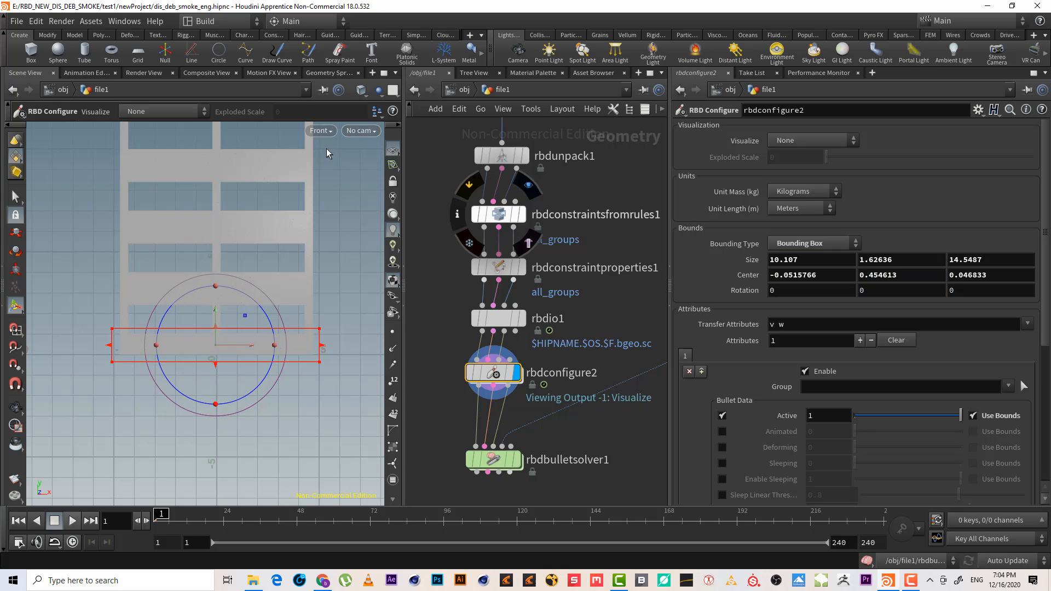
pyautogui.hotkey('space', '1')
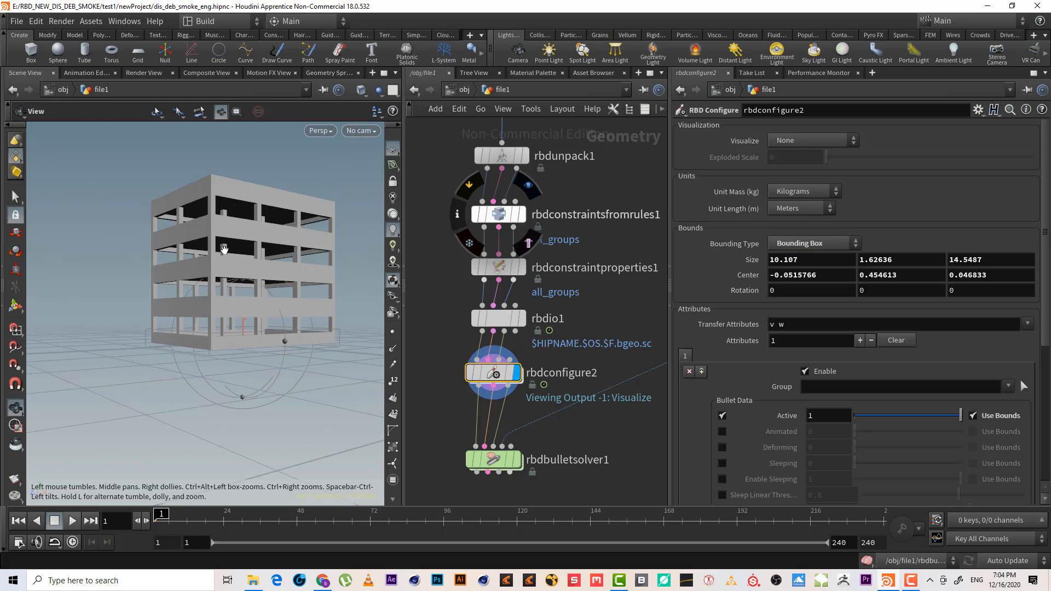
pyautogui.keyDown('alt'); pyautogui.moveTo(223, 245); pyautogui.dragTo(228, 257); pyautogui.keyUp('alt')
pyautogui.keyDown('alt'); pyautogui.moveTo(223, 368); pyautogui.dragTo(293, 333, button='right'); pyautogui.keyUp('alt')
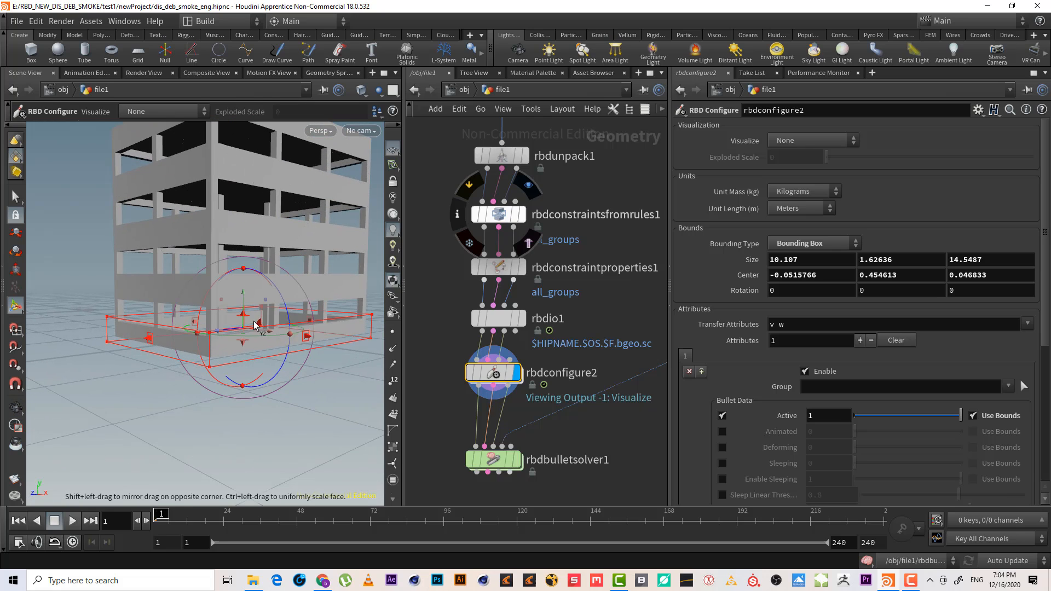
pyautogui.moveTo(243, 318); pyautogui.dragTo(242, 313)
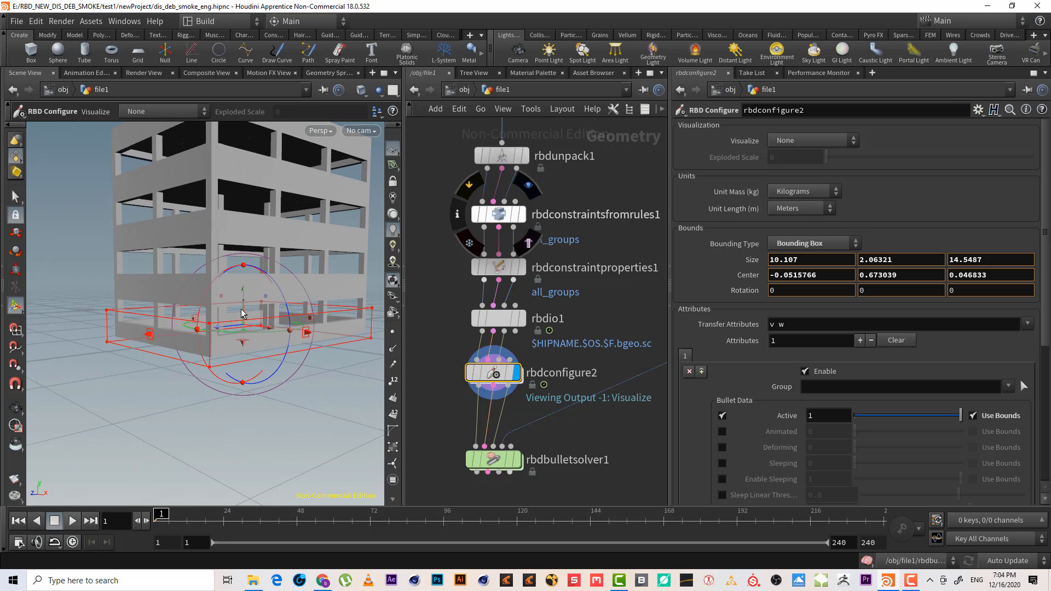
# Visualize the Active attribute on the RBD Configure node and set the Active value to 0
pyautogui.click(810, 141)
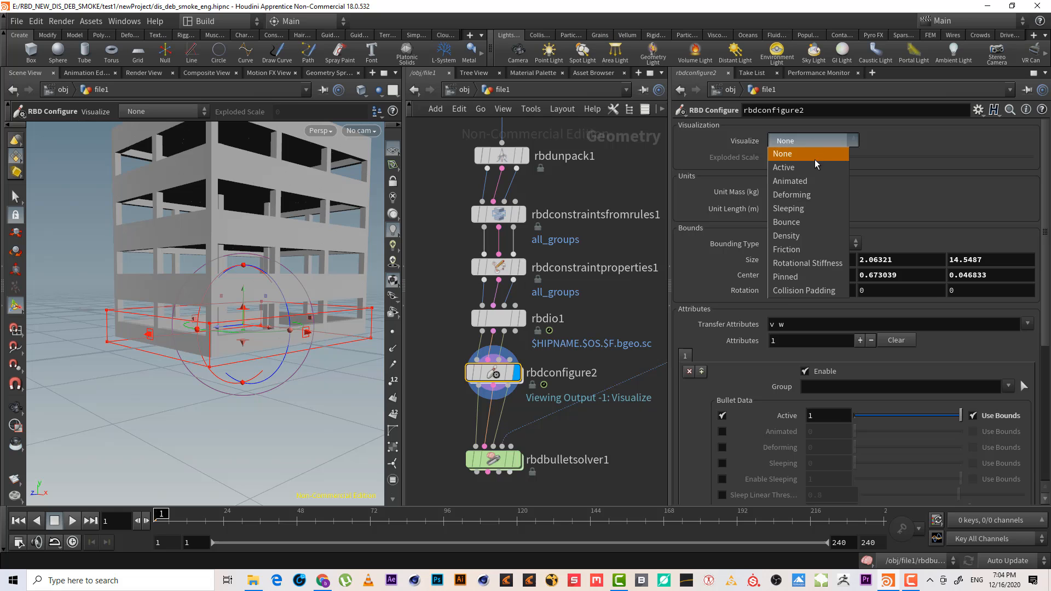
pyautogui.click(813, 168)
pyautogui.keyDown('alt'); pyautogui.moveTo(261, 226); pyautogui.dragTo(265, 298); pyautogui.keyUp('alt')
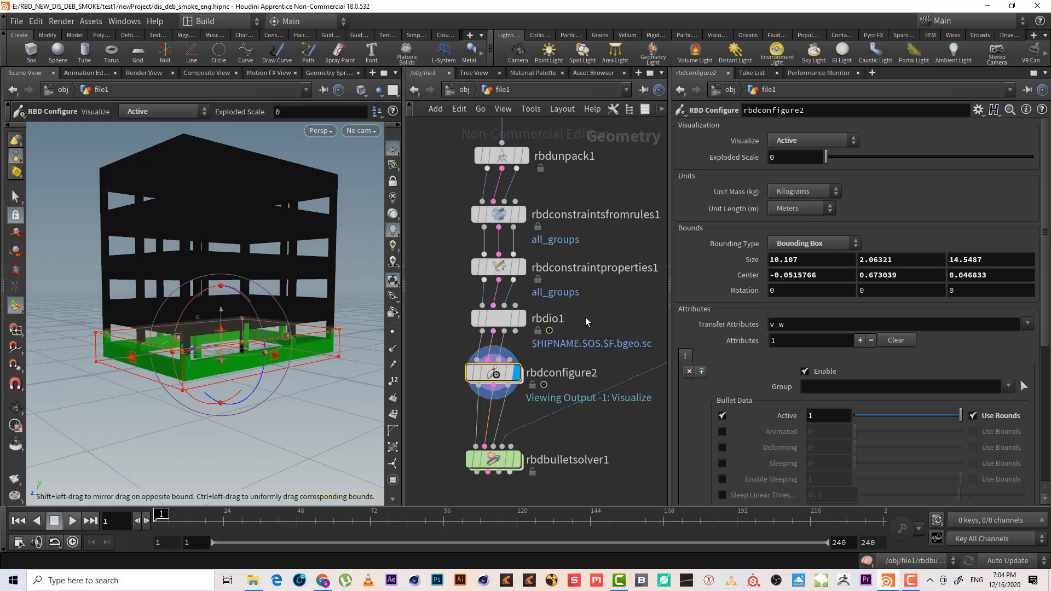
pyautogui.click(829, 418)
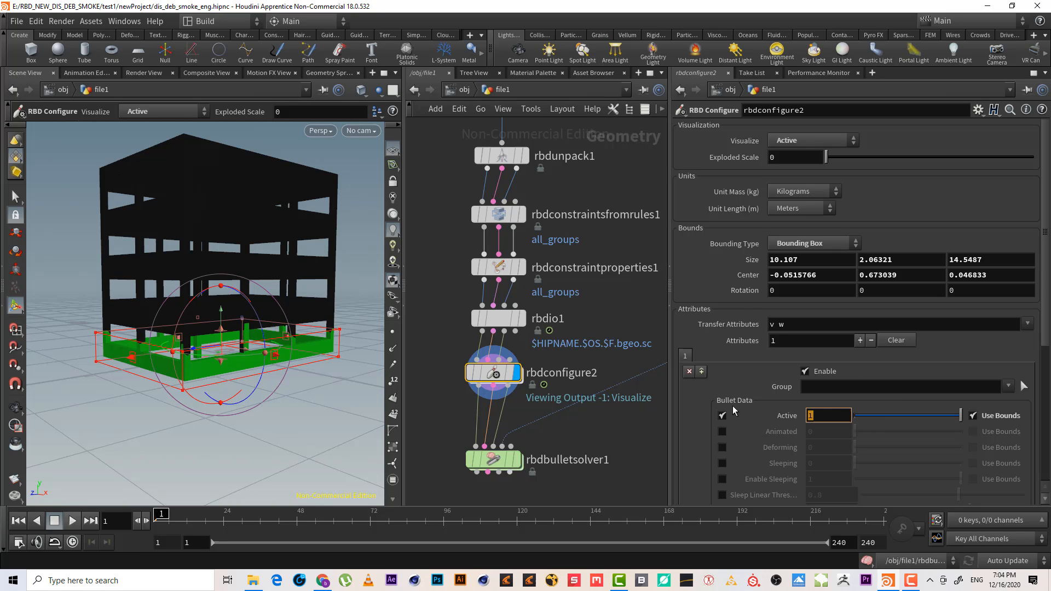
pyautogui.write('0')
pyautogui.press('Return')
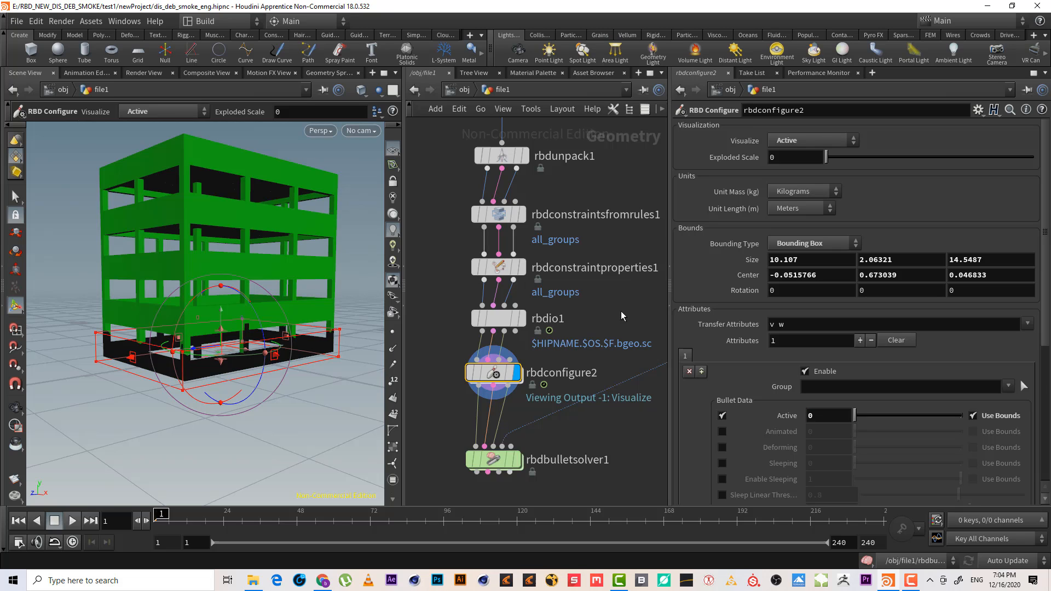
# Switch the visualization off and back to Active to compare the active region of the building
pyautogui.click(627, 439)
pyautogui.click(832, 140)
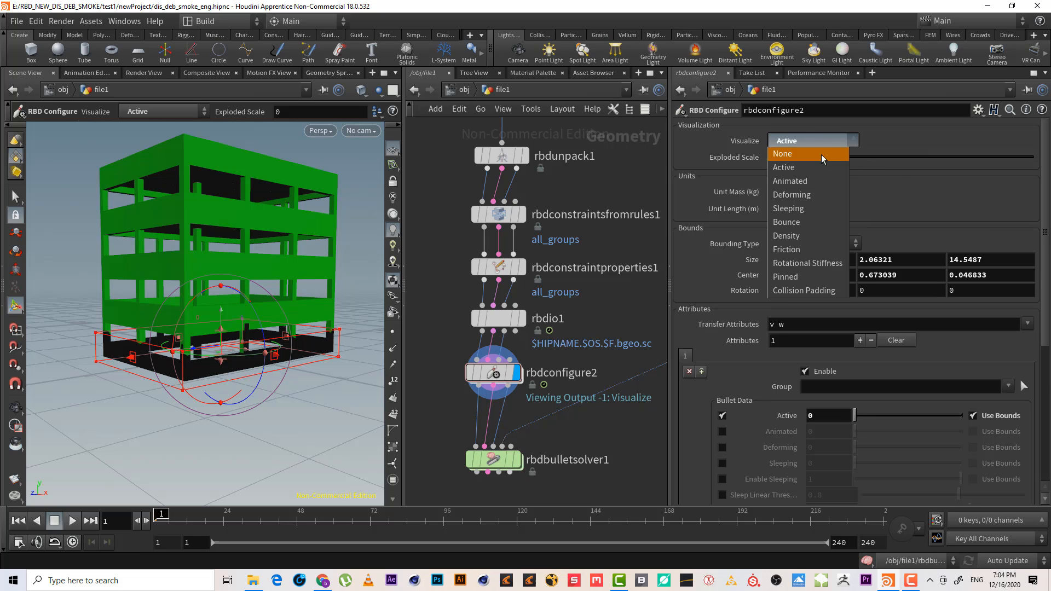
pyautogui.click(819, 145)
pyautogui.click(814, 140)
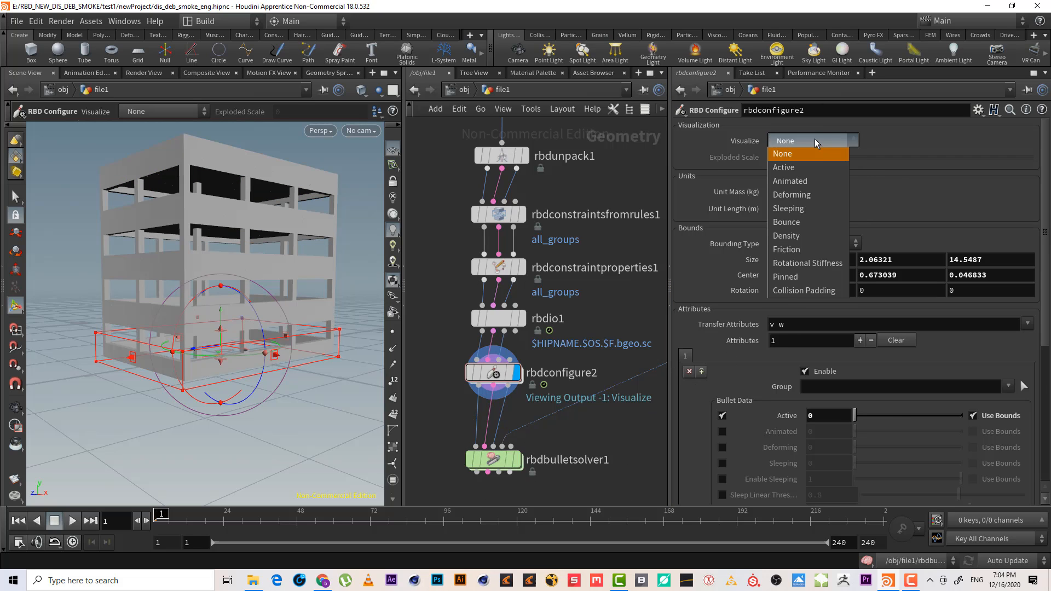
pyautogui.click(811, 169)
# Examine the whole node network from the file node down to the bullet solver
pyautogui.moveTo(610, 216); pyautogui.dragTo(622, 307, button='middle')
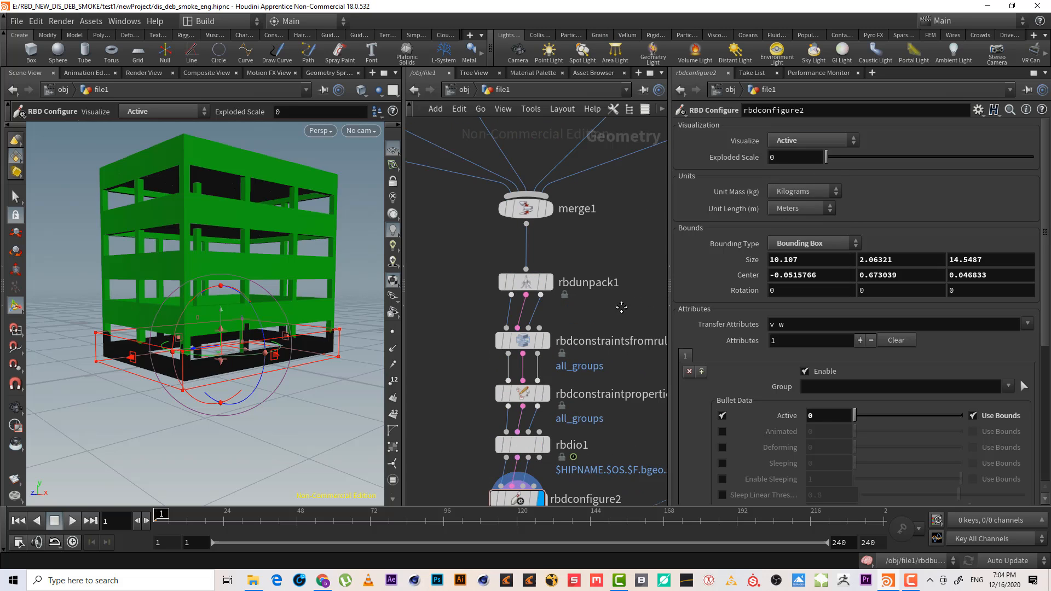
pyautogui.scroll(-5, 628, 219)
pyautogui.moveTo(514, 189); pyautogui.dragTo(492, 327, button='middle')
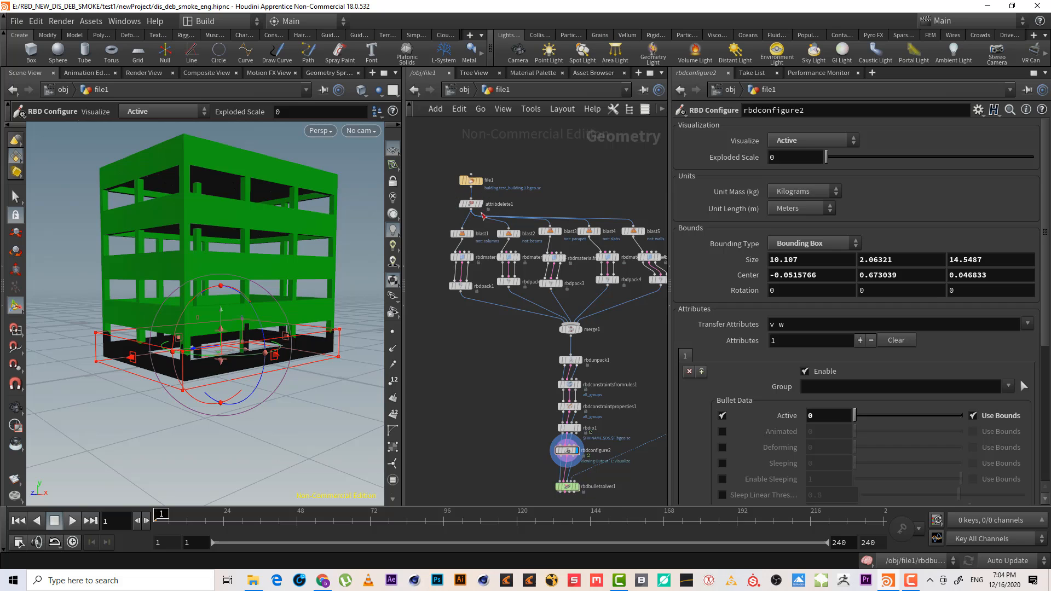
pyautogui.moveTo(445, 384); pyautogui.dragTo(460, 239, button='middle')
pyautogui.moveTo(483, 204); pyautogui.dragTo(489, 420, button='middle')
pyautogui.scroll(5, 550, 247)
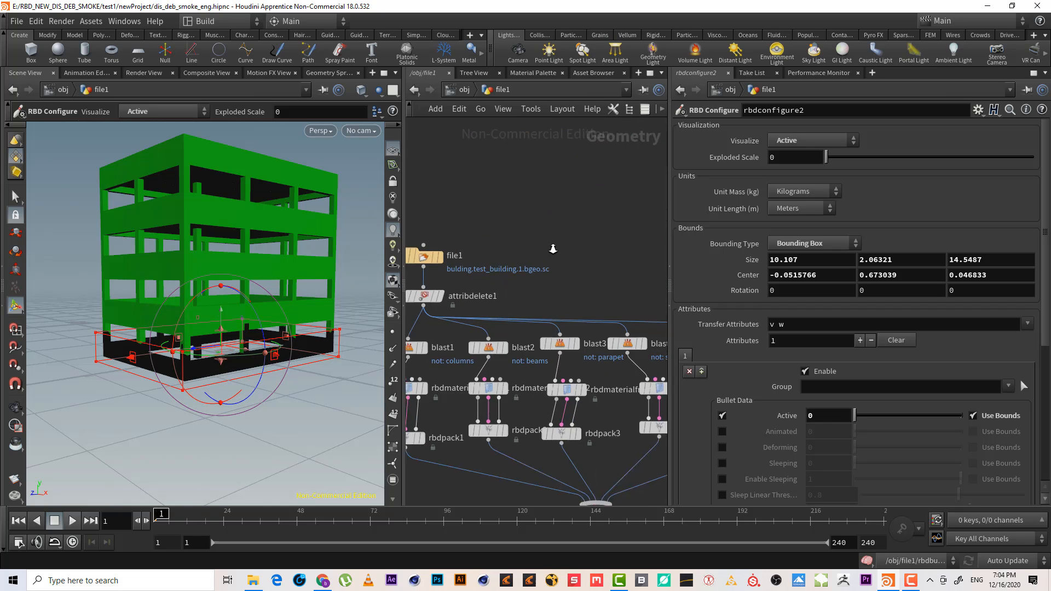
pyautogui.moveTo(570, 265); pyautogui.dragTo(636, 232, button='middle')
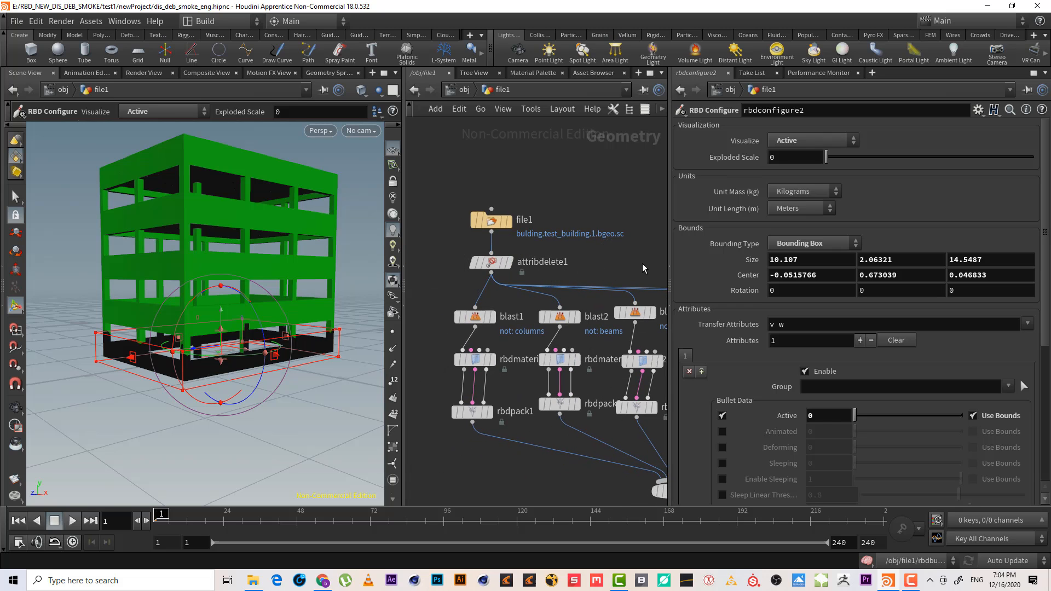
pyautogui.moveTo(643, 265); pyautogui.dragTo(601, 169, button='middle')
pyautogui.scroll(-3, 601, 169)
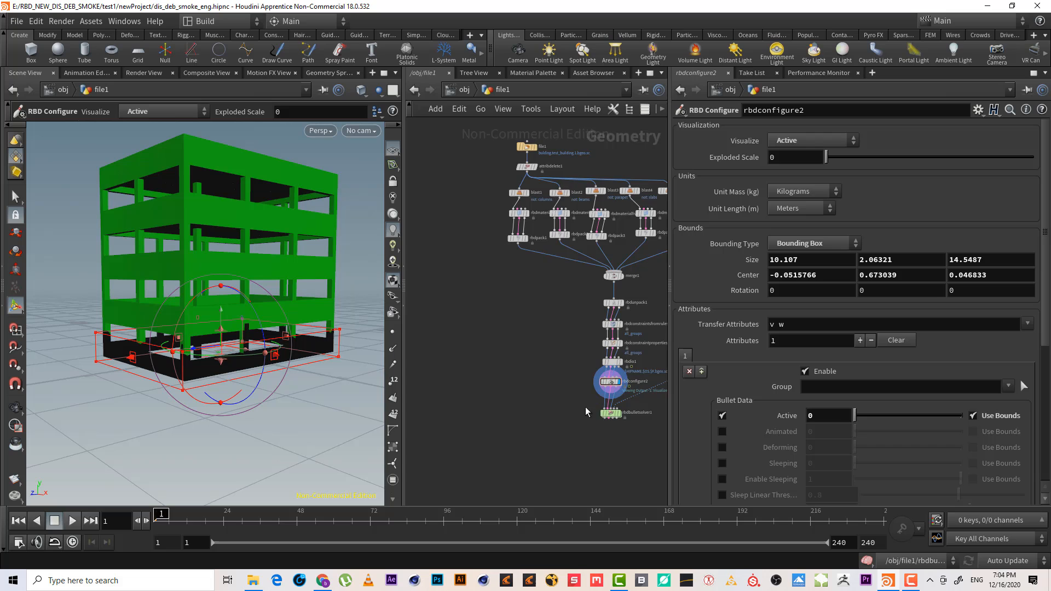
pyautogui.moveTo(594, 419); pyautogui.dragTo(560, 364, button='middle')
pyautogui.scroll(2, 527, 329)
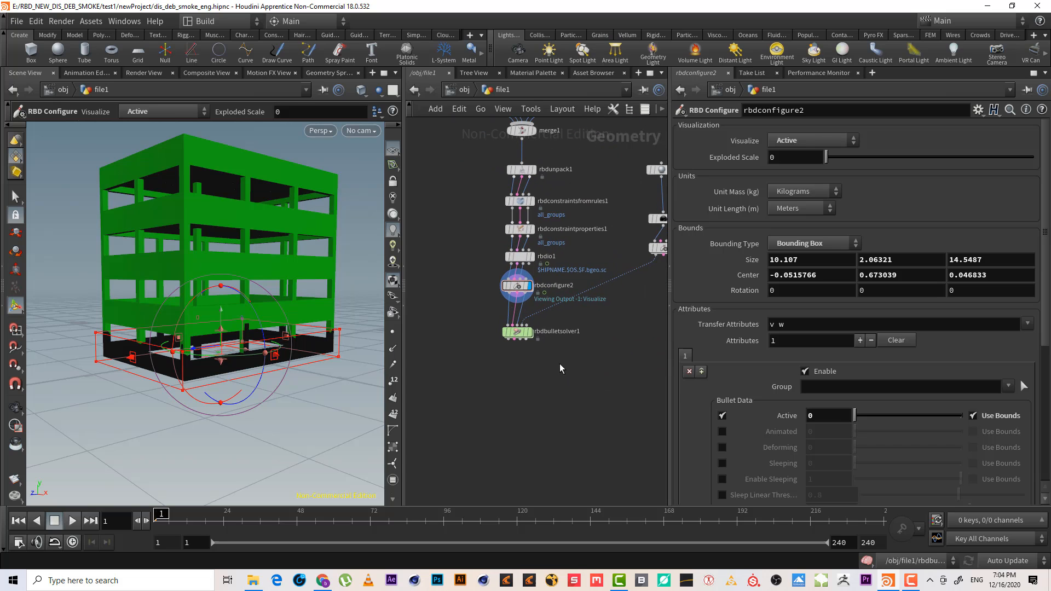
pyautogui.scroll(2, 576, 385)
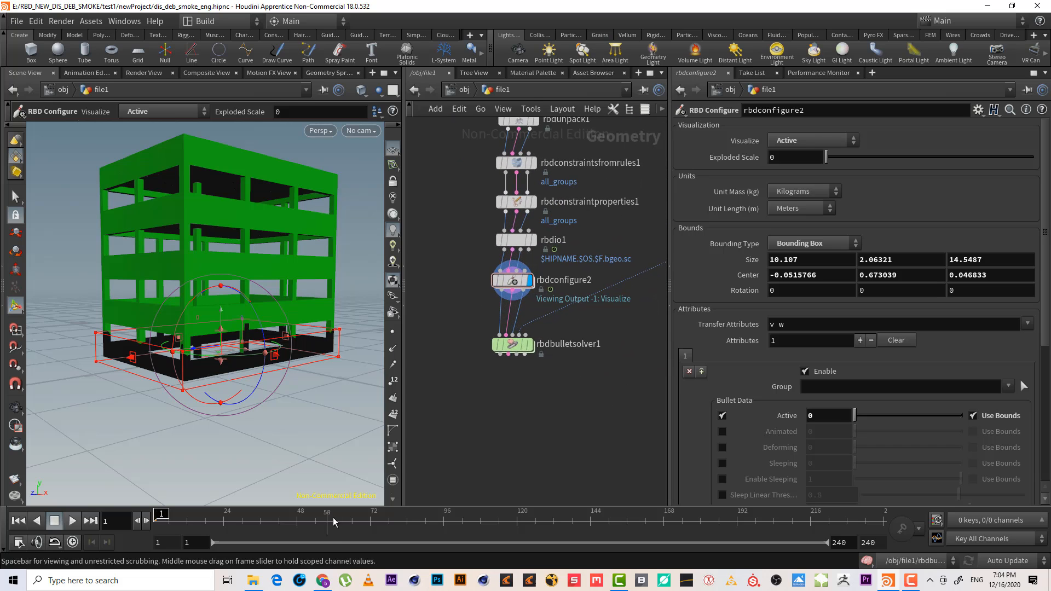
# Turn visualization off, display the bullet solver, play the simulation, and rewind to frame 1
pyautogui.click(813, 140)
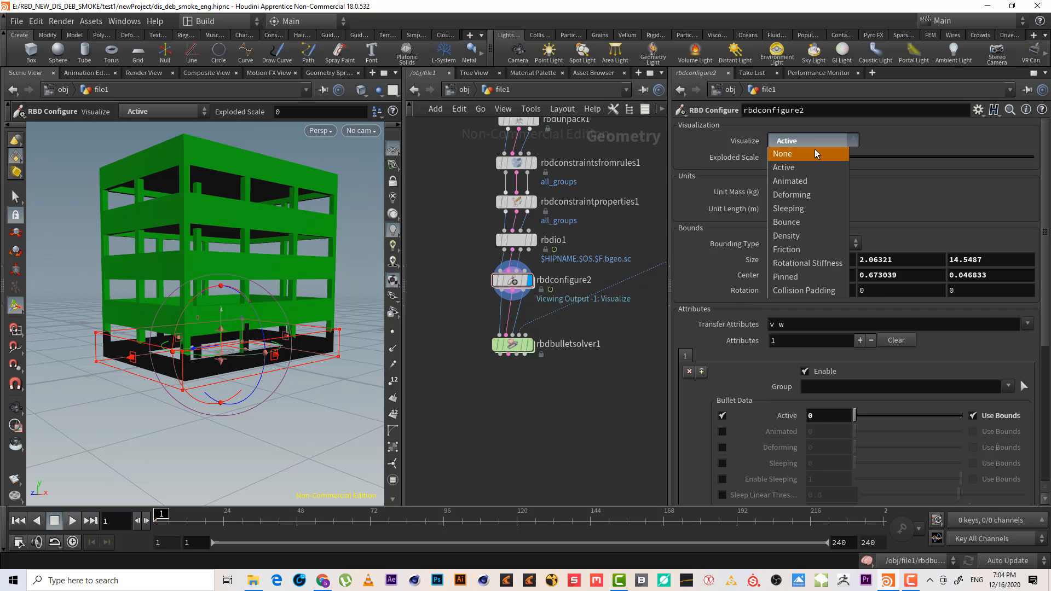
pyautogui.click(788, 135)
pyautogui.click(520, 348)
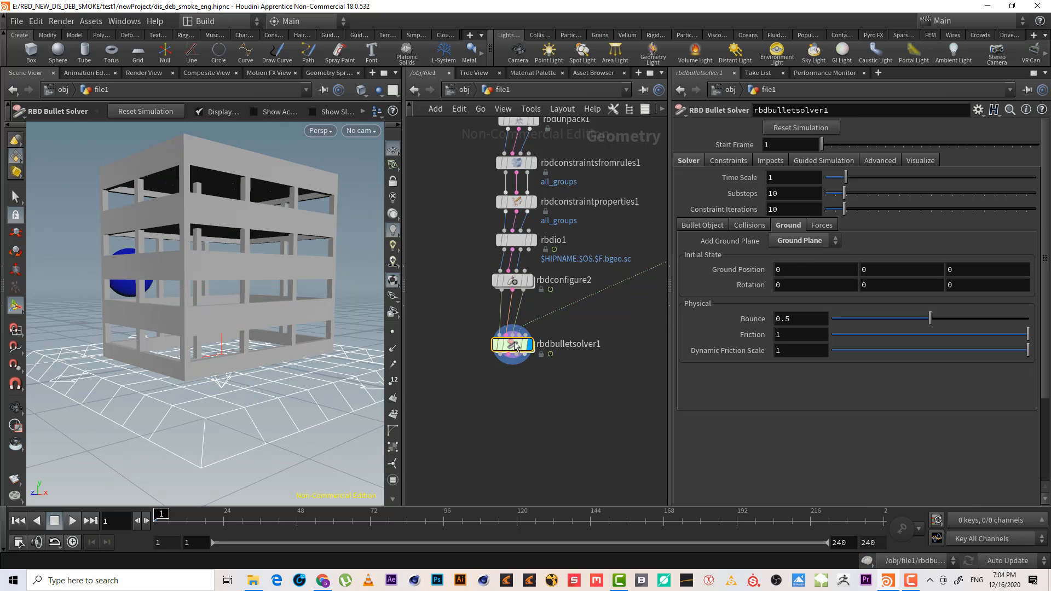
pyautogui.keyDown('alt'); pyautogui.moveTo(221, 308); pyautogui.dragTo(268, 320); pyautogui.keyUp('alt')
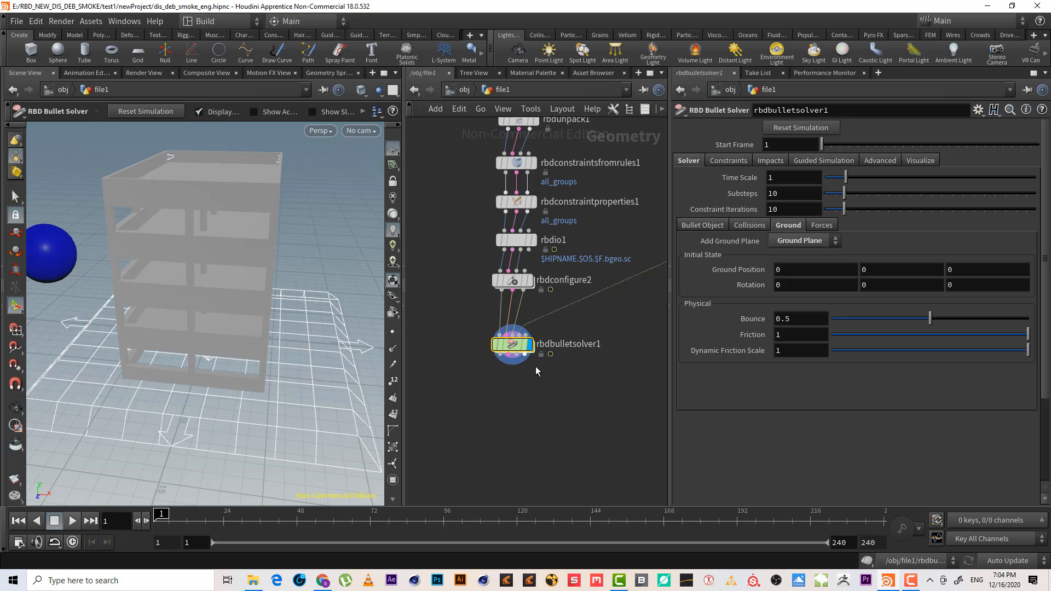
pyautogui.moveTo(603, 355); pyautogui.dragTo(511, 414, button='middle')
pyautogui.keyDown('alt'); pyautogui.moveTo(196, 387); pyautogui.dragTo(218, 274); pyautogui.keyUp('alt')
pyautogui.click(64, 520)
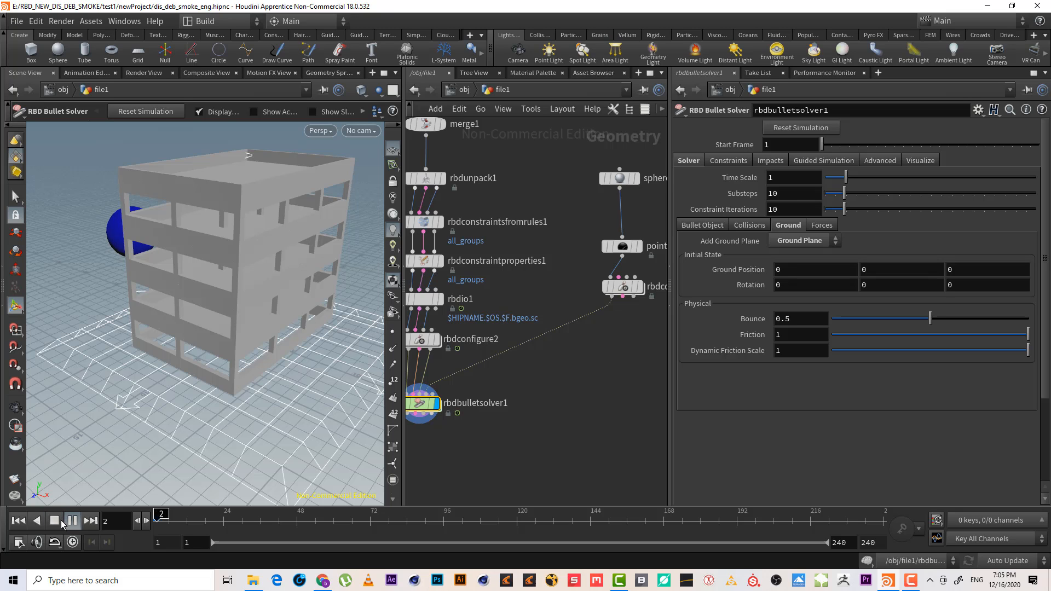
pyautogui.click(907, 581)
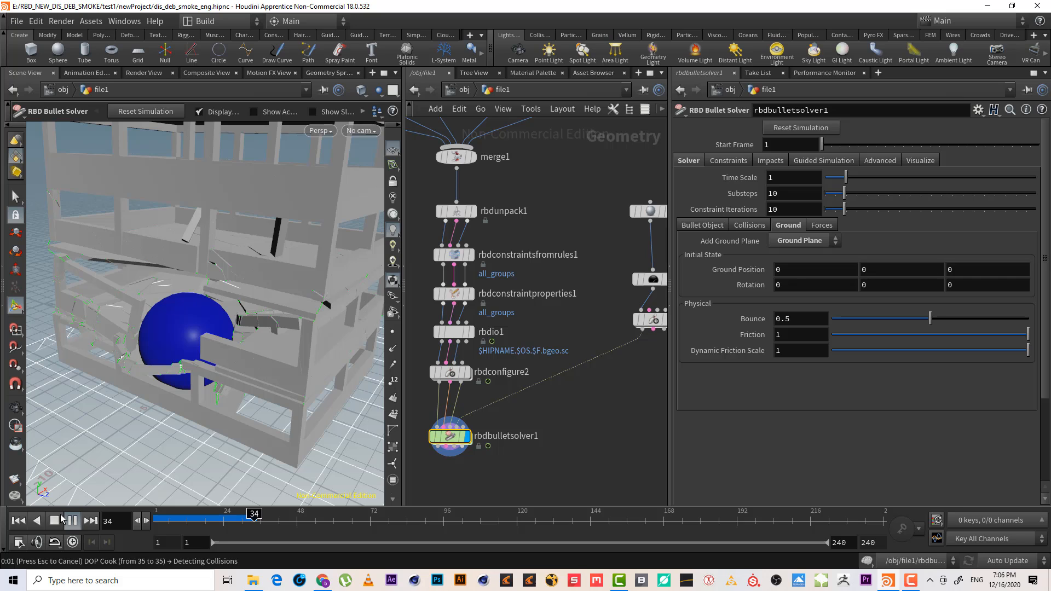
pyautogui.click(18, 520)
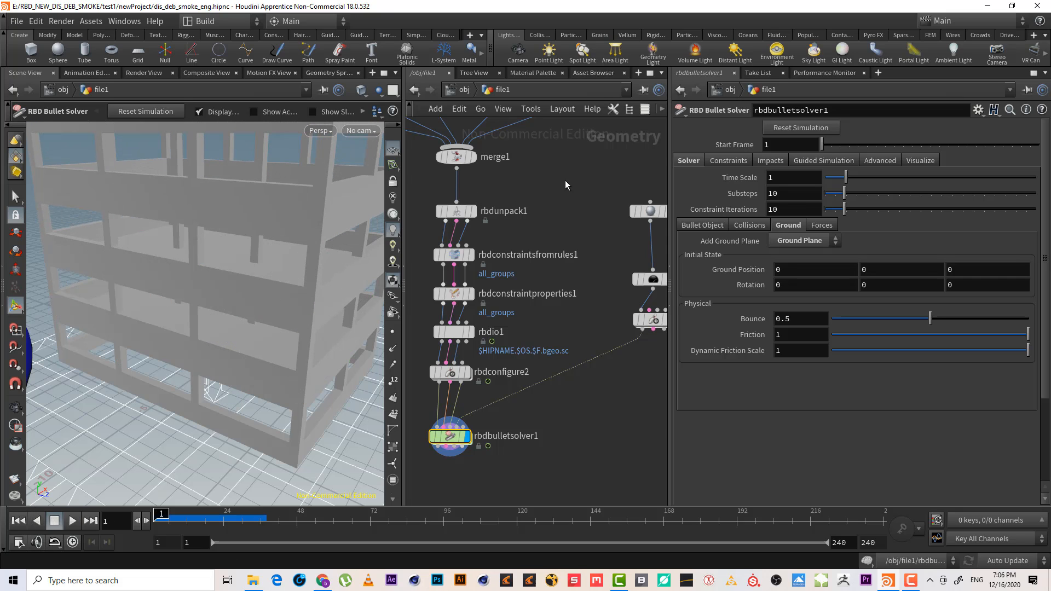
# On the columns RBD Material Fracture node, disable Switch to Soft Constraint when Broken
pyautogui.moveTo(565, 180); pyautogui.dragTo(745, 351, button='middle')
pyautogui.moveTo(521, 243); pyautogui.dragTo(436, 208)
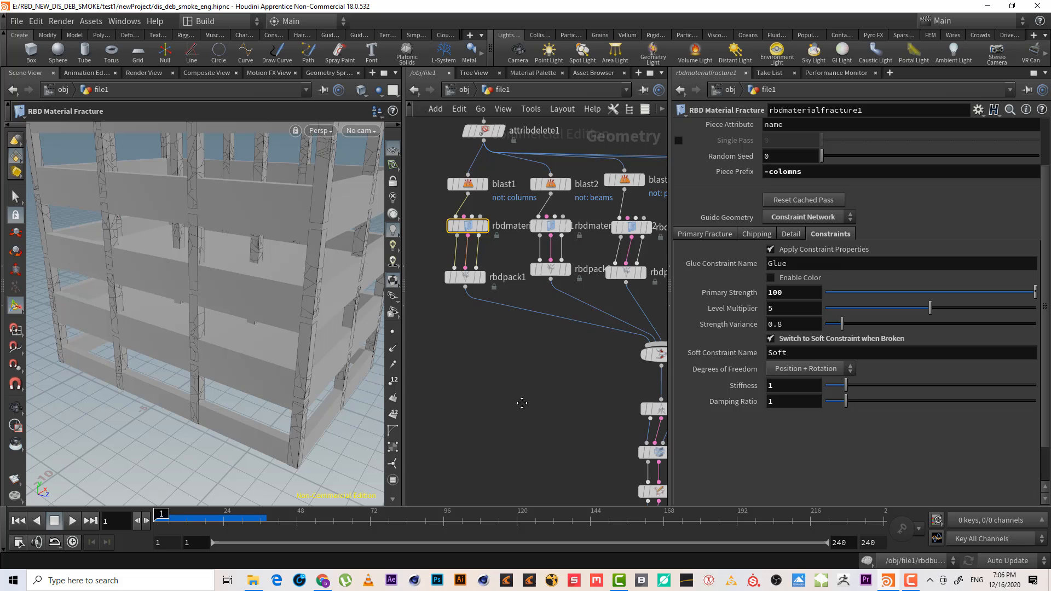
pyautogui.moveTo(522, 403); pyautogui.dragTo(462, 346, button='middle')
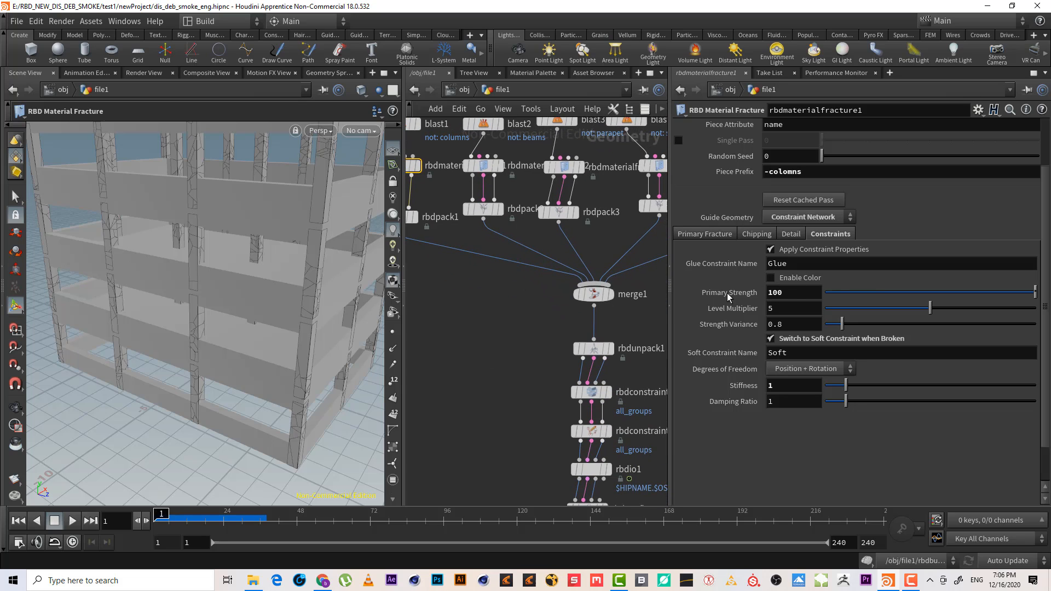
pyautogui.click(791, 338)
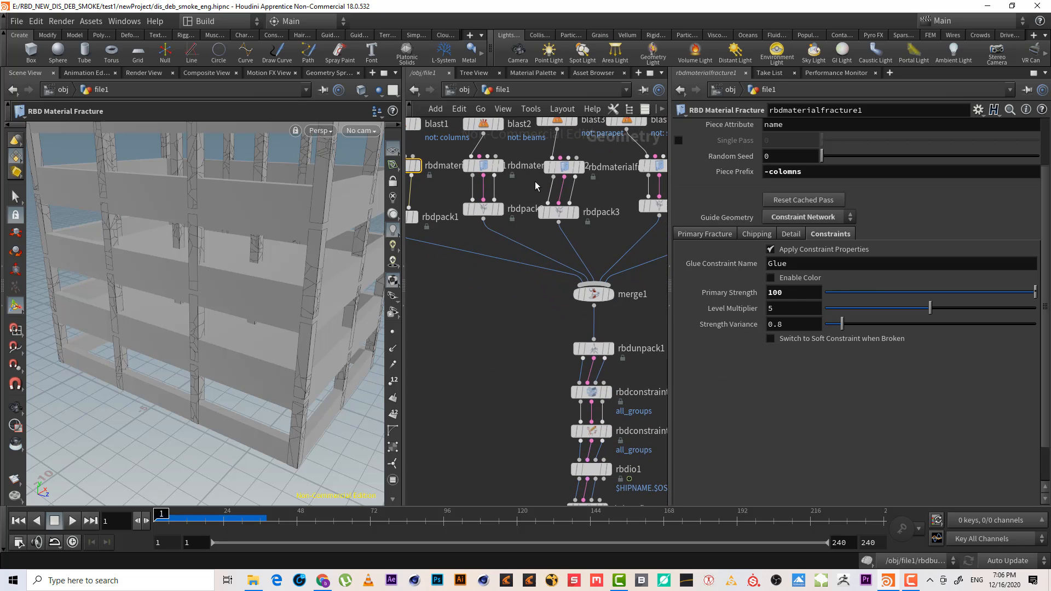
# On the parapet RBD Material Fracture node, disable Switch to Soft Constraint when Broken
pyautogui.click(485, 166)
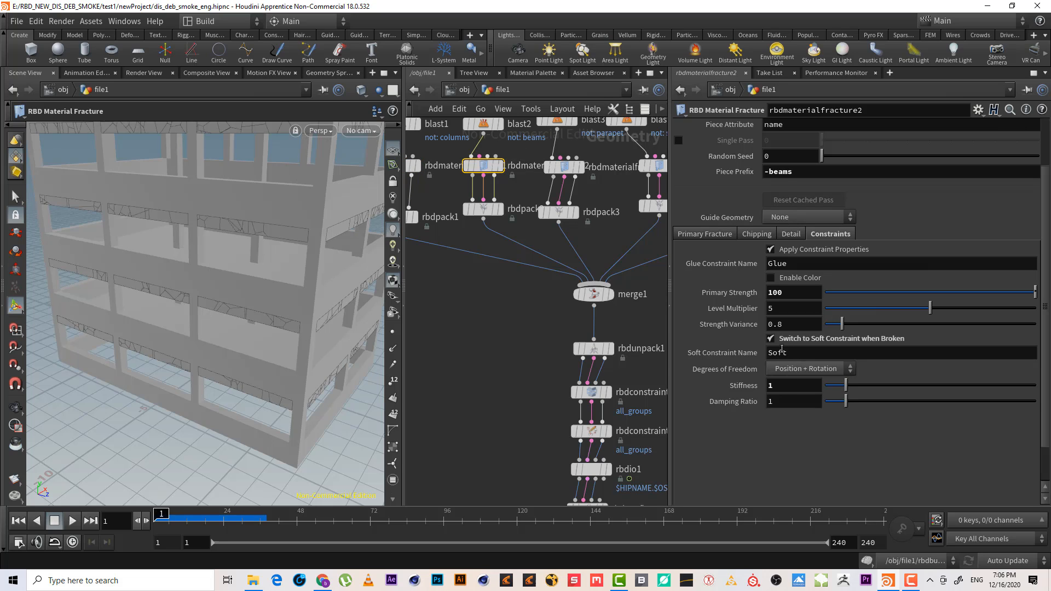
pyautogui.click(564, 166)
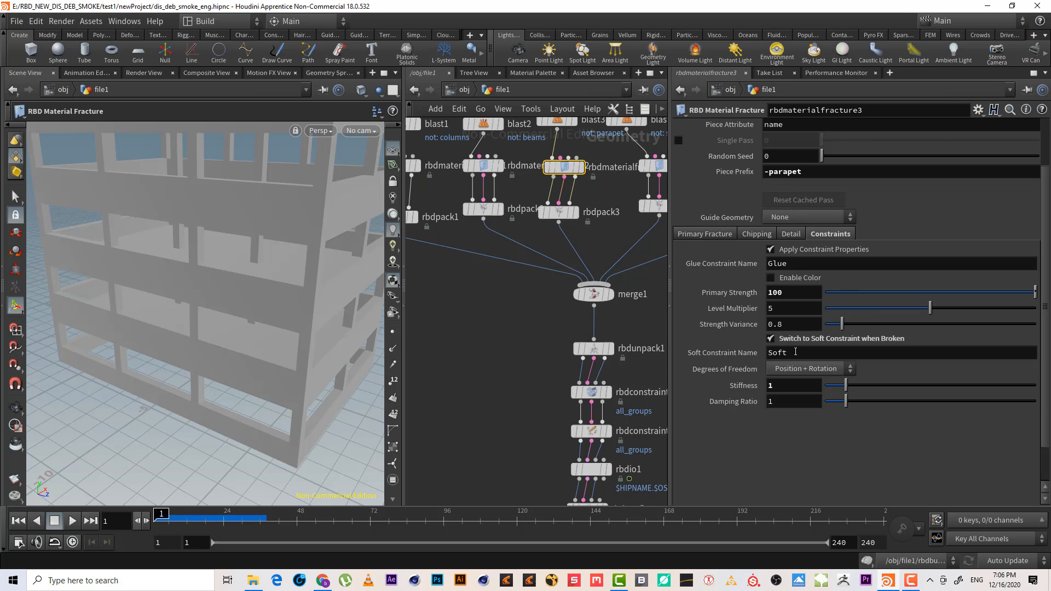
pyautogui.click(786, 342)
pyautogui.click(649, 177)
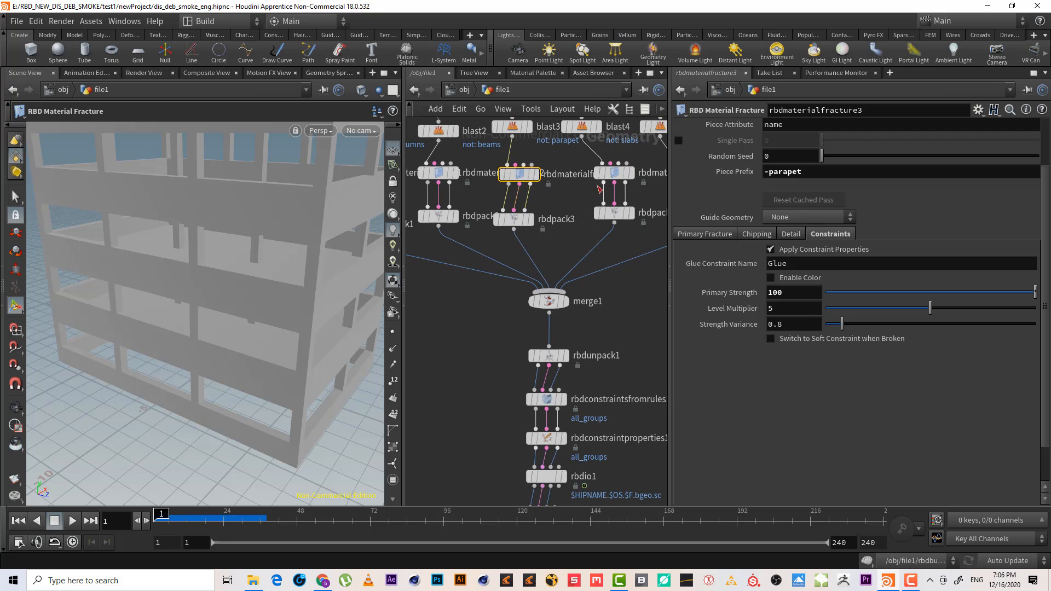
# On the slabs RBD Material Fracture node, disable Switch to Soft Constraint when Broken
pyautogui.click(614, 173)
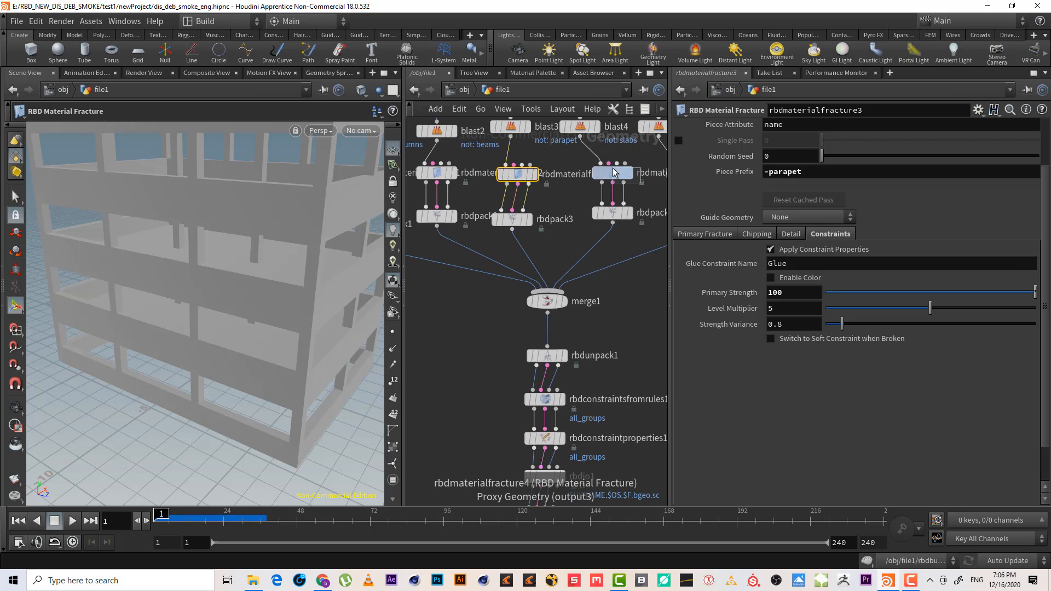
pyautogui.click(771, 339)
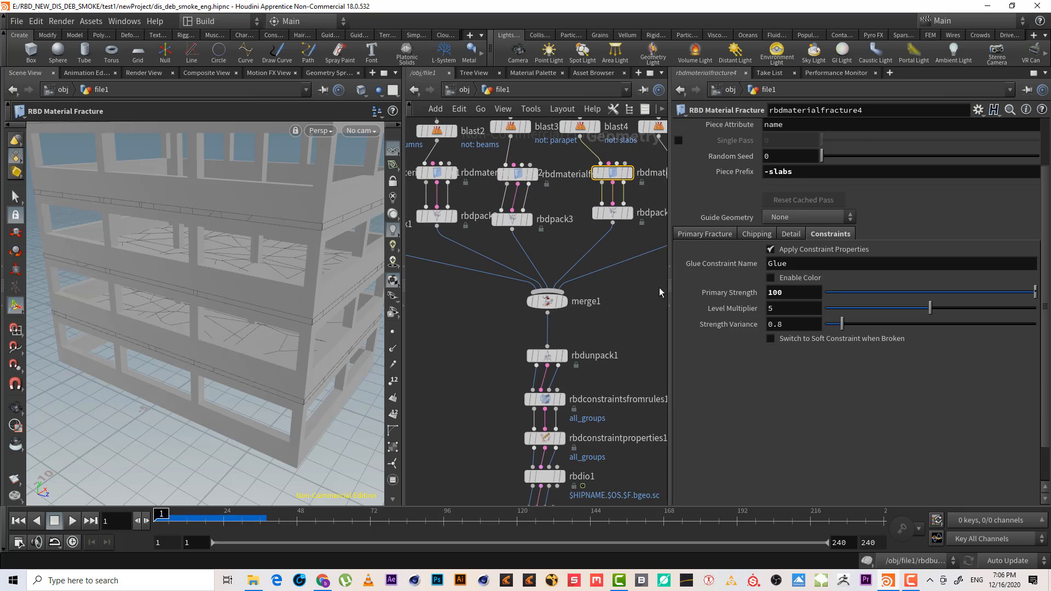
# On the walls RBD Material Fracture node, disable Switch to Soft Constraint when Broken
pyautogui.click(611, 203)
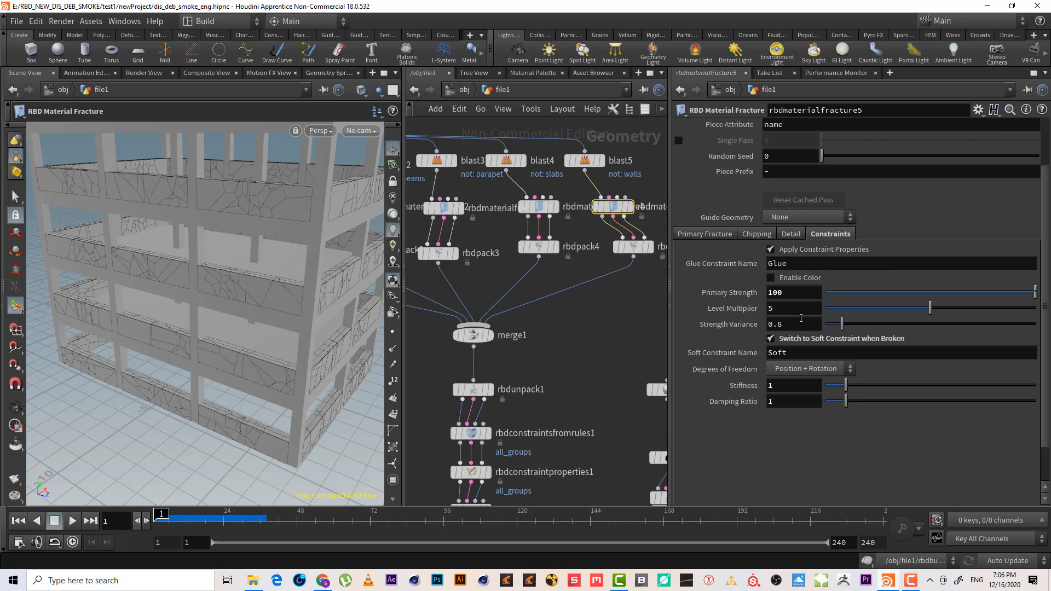
pyautogui.click(798, 339)
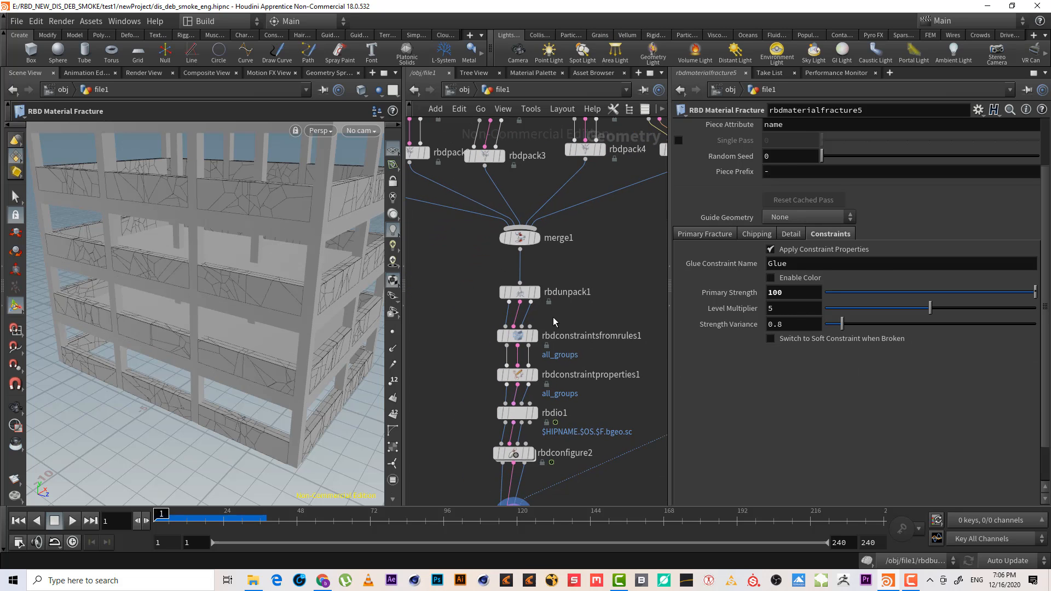
# On rbdconstraintproperties1, set the Soft next constraint's Stiffness to 1
pyautogui.moveTo(612, 395); pyautogui.dragTo(616, 327, button='middle')
pyautogui.scroll(3, 602, 326)
pyautogui.moveTo(482, 414)
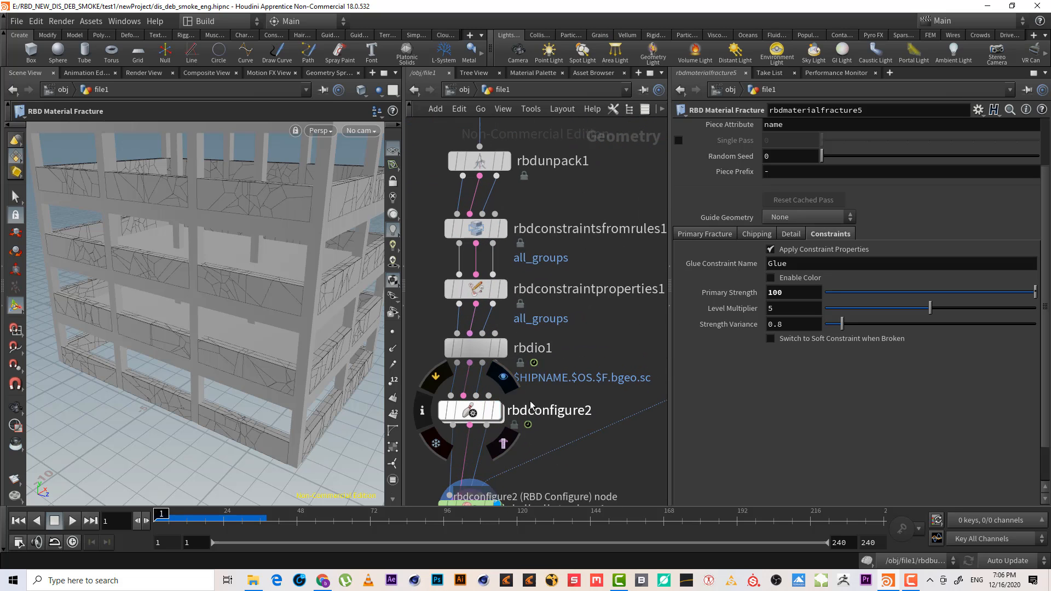
pyautogui.moveTo(581, 257); pyautogui.dragTo(438, 218)
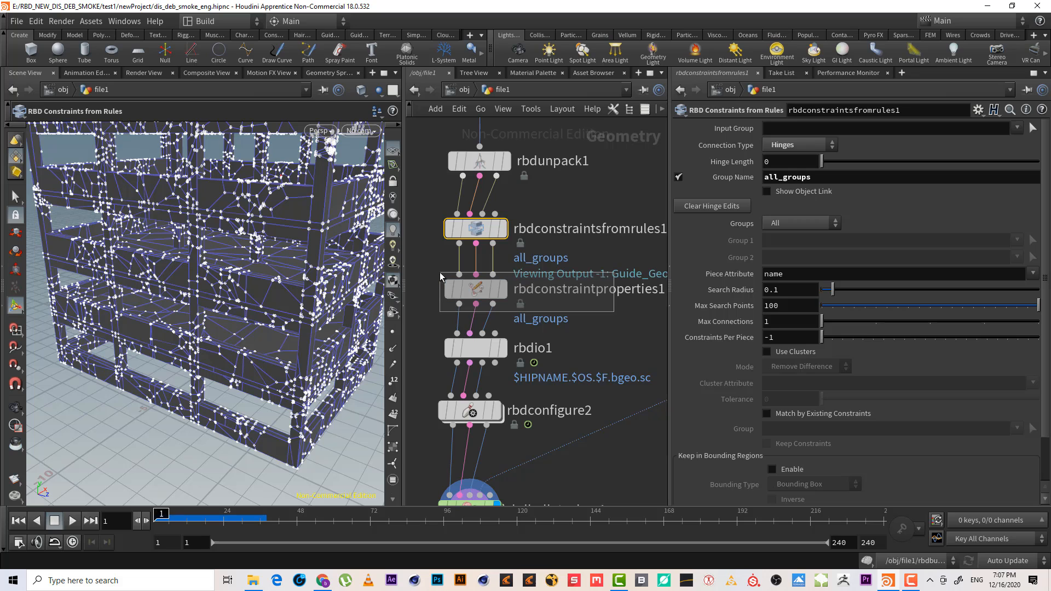
pyautogui.click(530, 270)
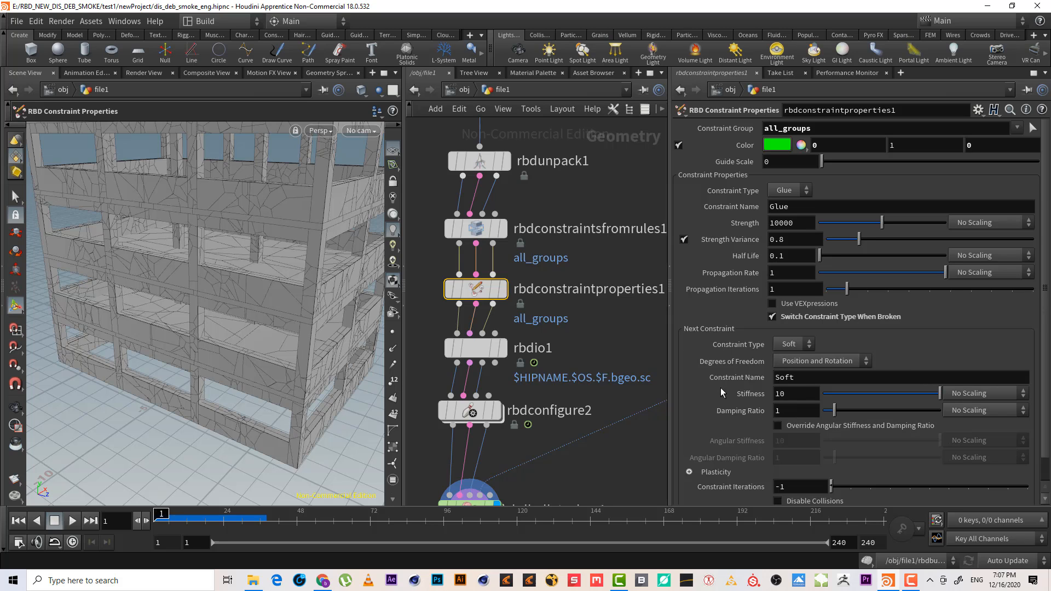
pyautogui.moveTo(790, 394); pyautogui.dragTo(693, 386)
pyautogui.write('1')
pyautogui.press('Return')
# Save the rbdio1 geometry cache to disk over the frame range, then close the console window
pyautogui.moveTo(594, 308); pyautogui.dragTo(617, 200, button='middle')
pyautogui.moveTo(622, 235); pyautogui.dragTo(509, 256)
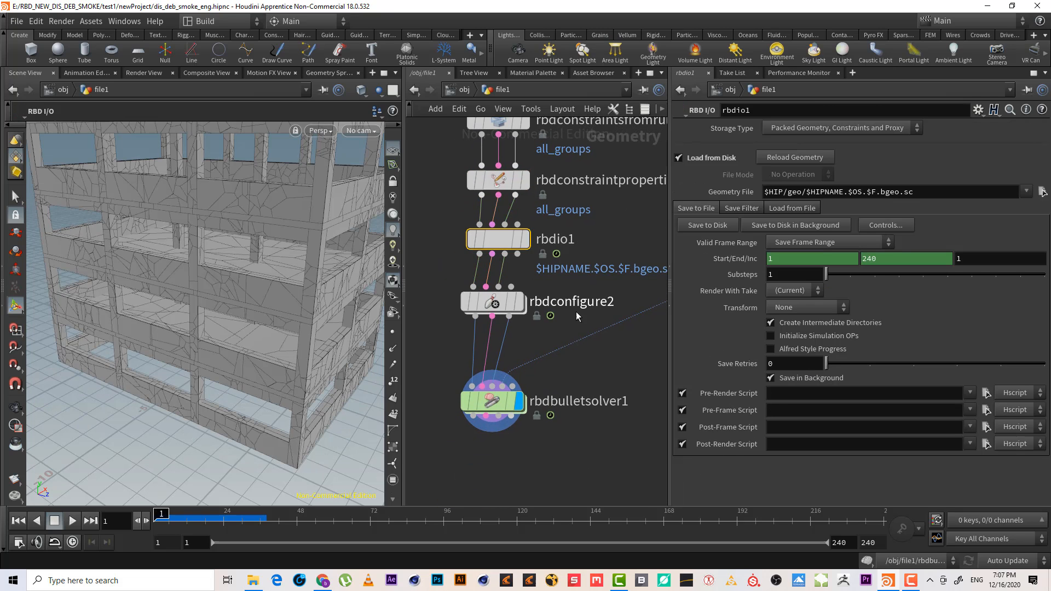
pyautogui.moveTo(600, 322); pyautogui.dragTo(463, 293)
pyautogui.moveTo(553, 294); pyautogui.dragTo(553, 295)
pyautogui.moveTo(605, 206); pyautogui.dragTo(559, 227)
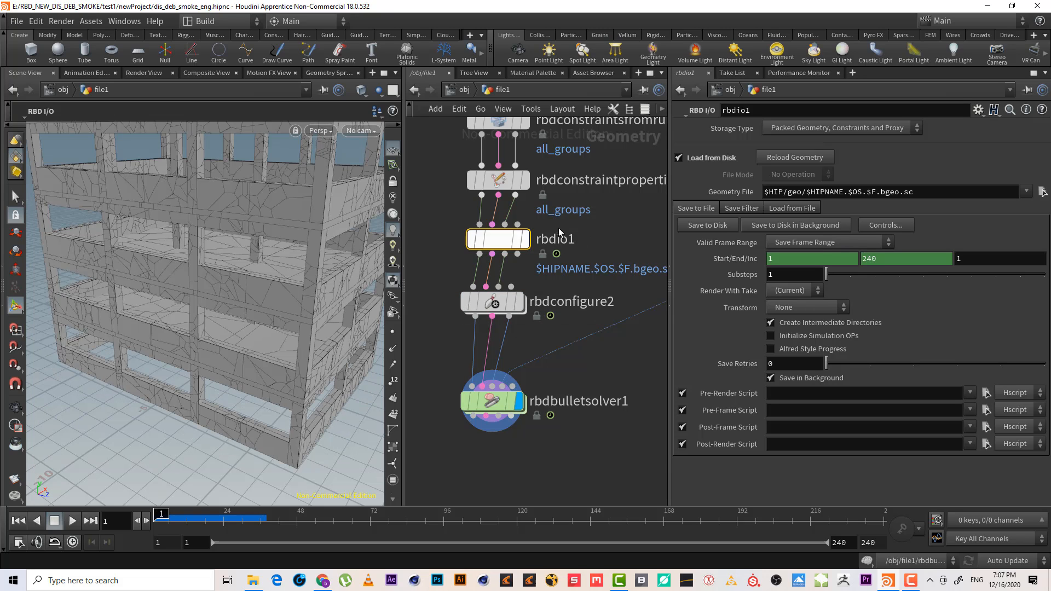
pyautogui.click(723, 225)
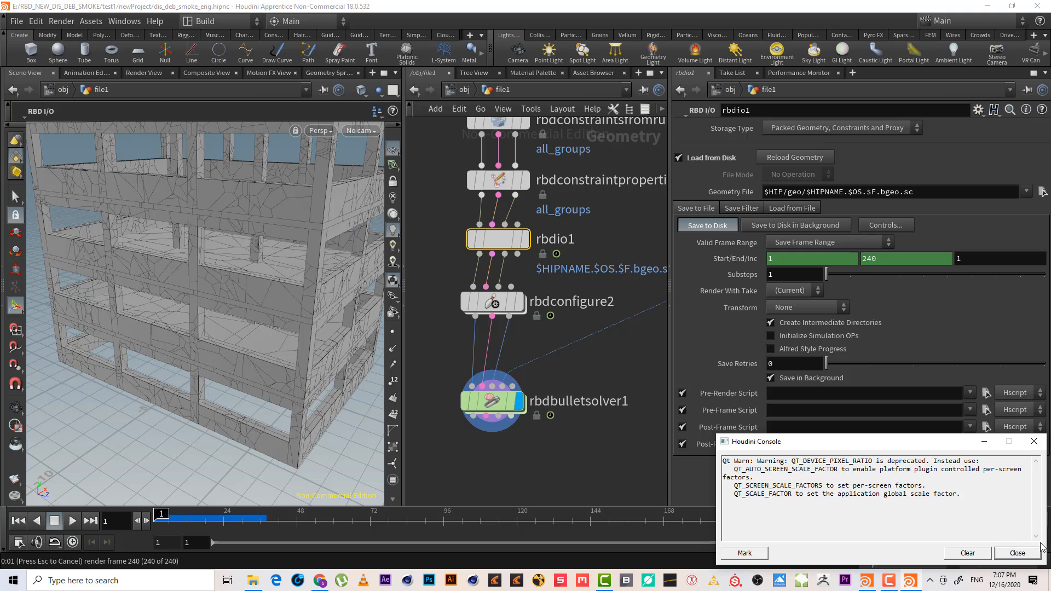
pyautogui.click(1032, 552)
# Reload the cached geometry on the rbdio1 node
pyautogui.click(493, 302)
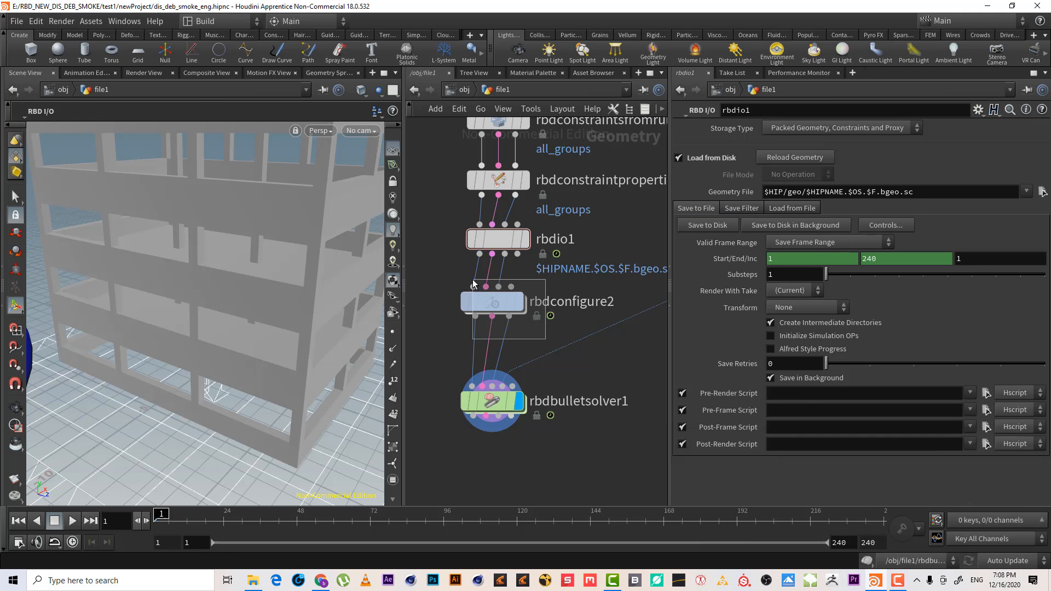
pyautogui.moveTo(620, 233); pyautogui.dragTo(495, 258)
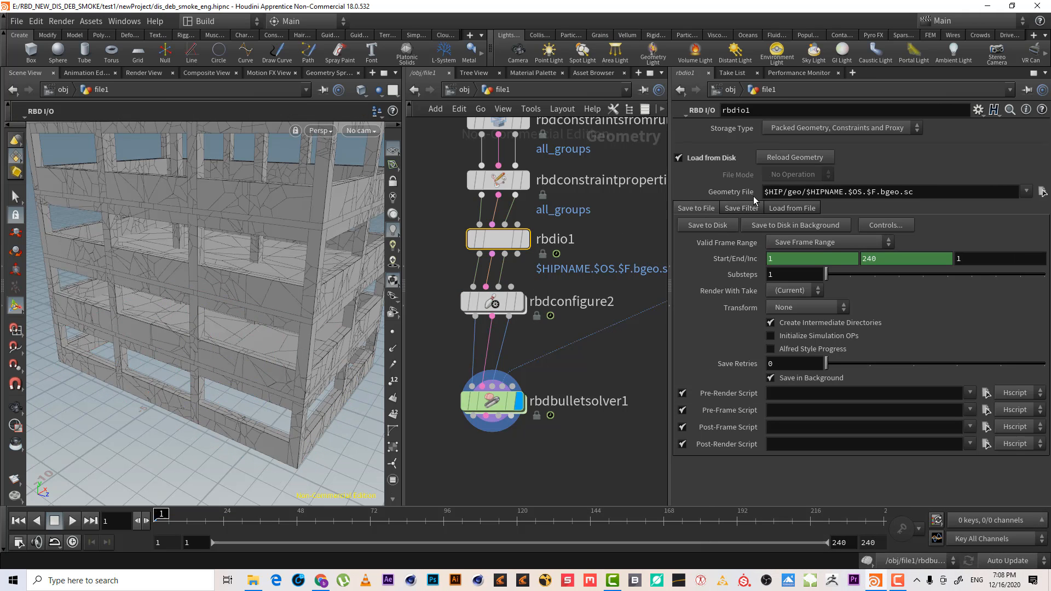
pyautogui.click(801, 158)
# Display the bullet solver output and orbit around the building in the viewport
pyautogui.click(498, 302)
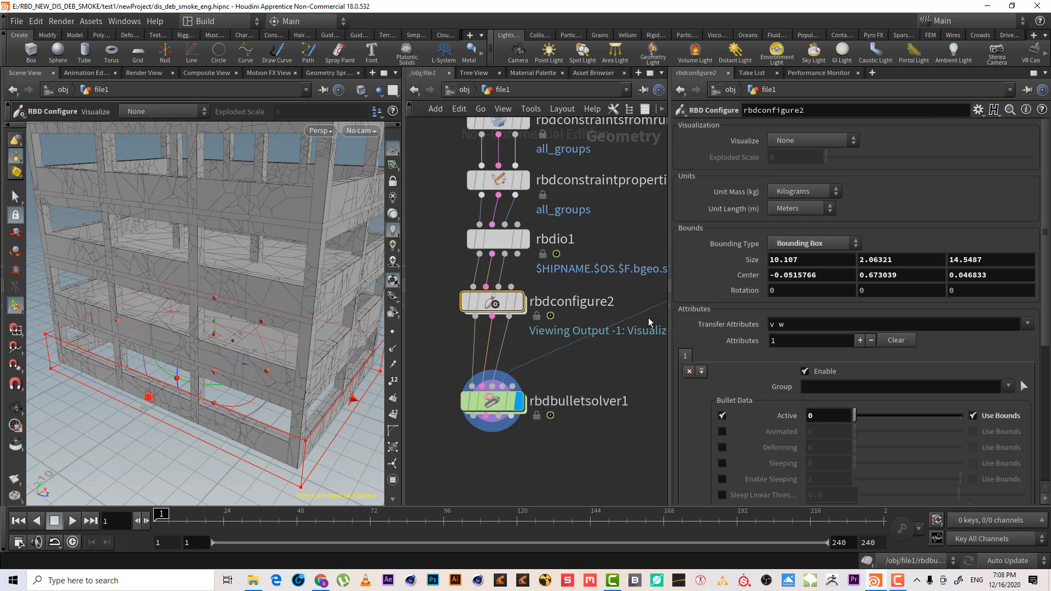
pyautogui.keyDown('alt'); pyautogui.moveTo(180, 313); pyautogui.dragTo(162, 356, button='right'); pyautogui.keyUp('alt')
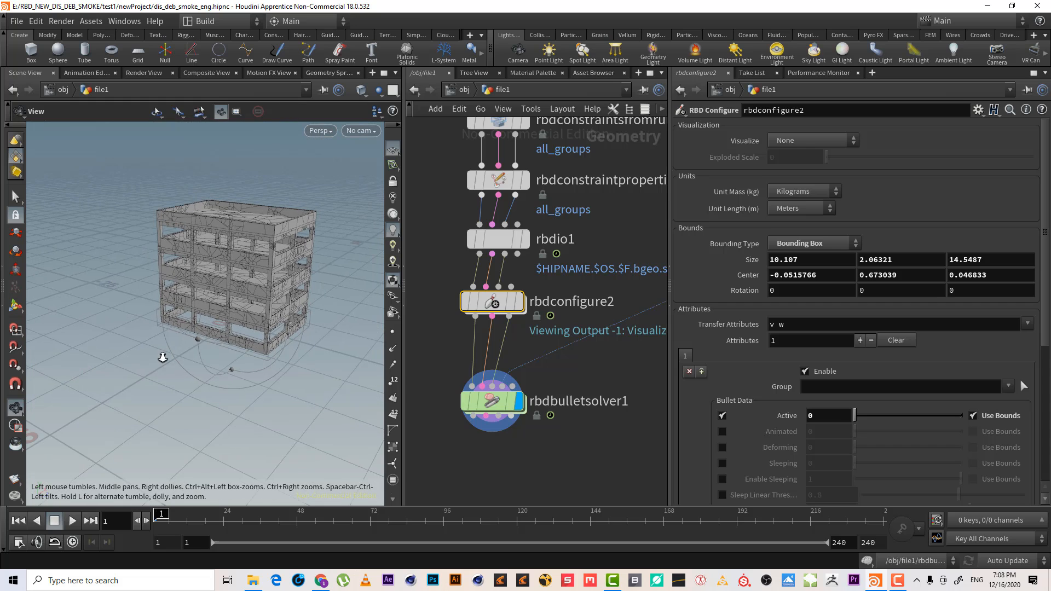
pyautogui.keyDown('alt'); pyautogui.moveTo(228, 322); pyautogui.dragTo(134, 314); pyautogui.keyUp('alt')
pyautogui.click(497, 442)
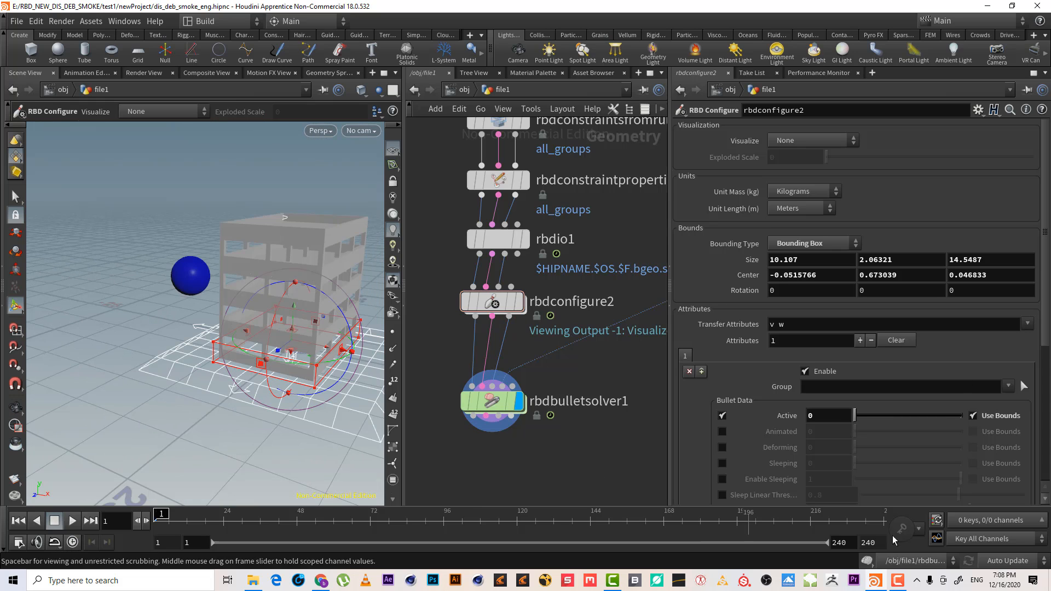
pyautogui.click(897, 580)
# Play and scrub the simulation, stop it, and rewind to frame 1
pyautogui.click(1005, 534)
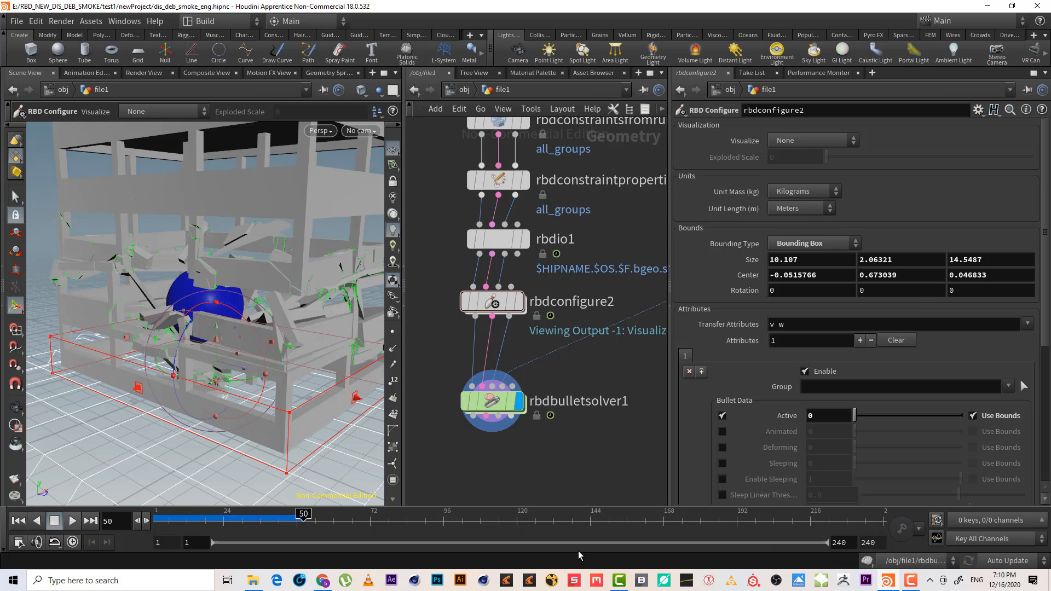
pyautogui.moveTo(165, 521); pyautogui.dragTo(138, 522)
pyautogui.click(164, 515)
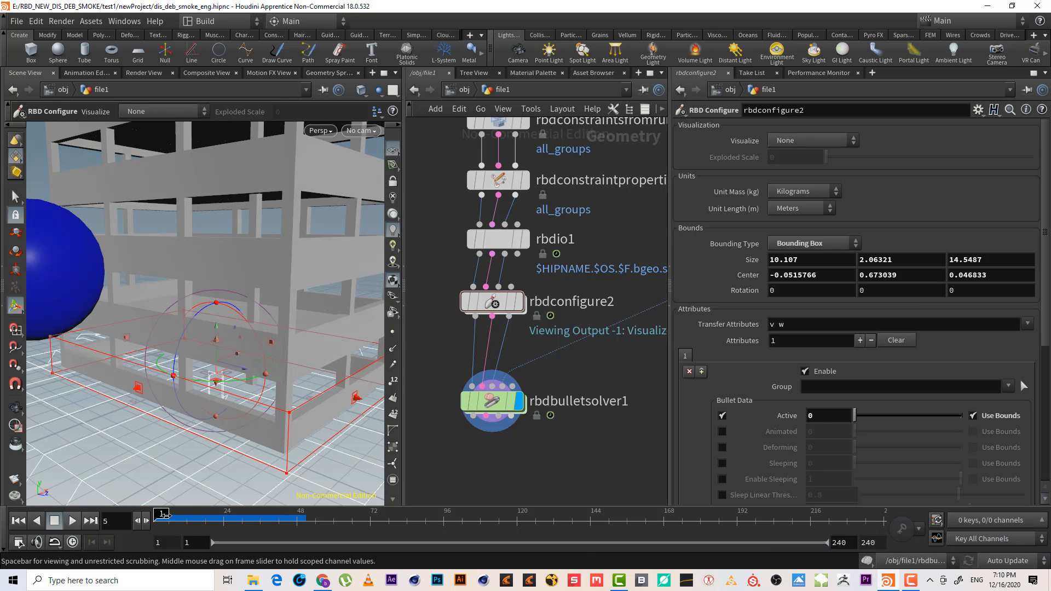
pyautogui.click(71, 521)
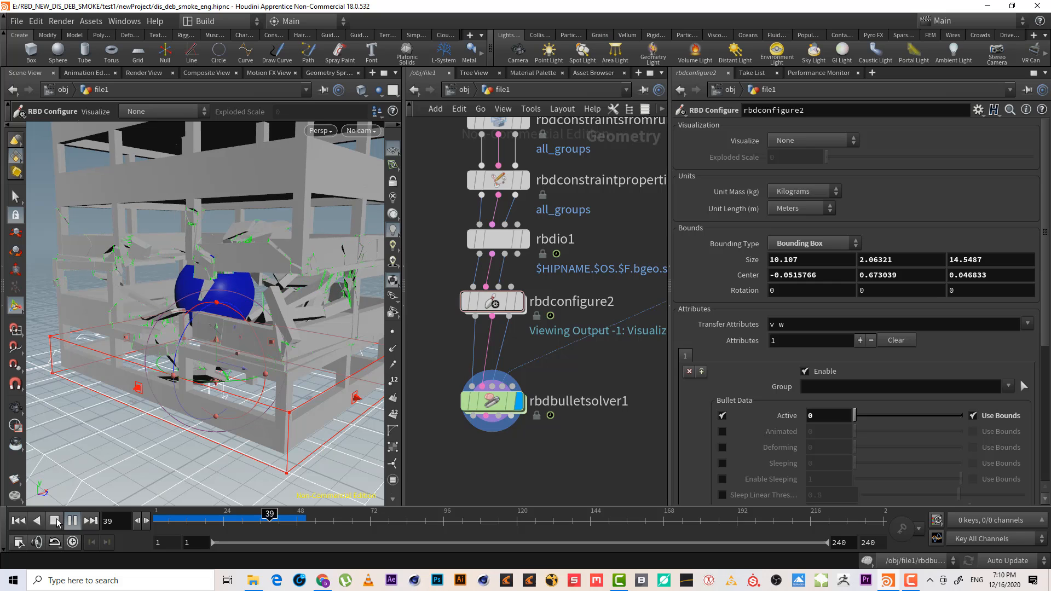
pyautogui.click(55, 521)
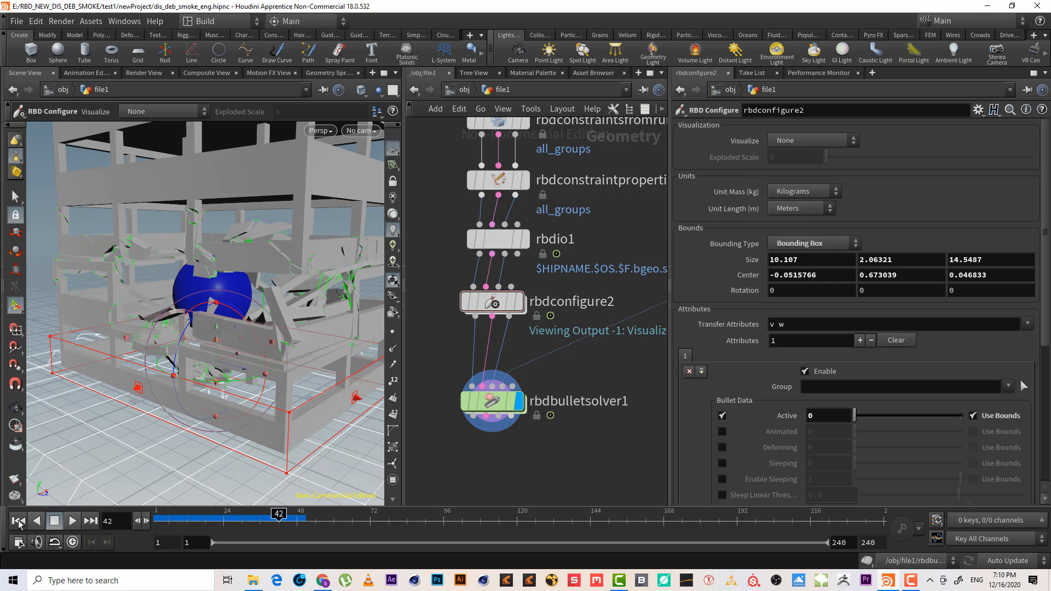
pyautogui.click(19, 522)
# Examine the constraint nodes above rbdio1 and play the cached simulation from frame 1
pyautogui.moveTo(587, 218); pyautogui.dragTo(608, 340, button='middle')
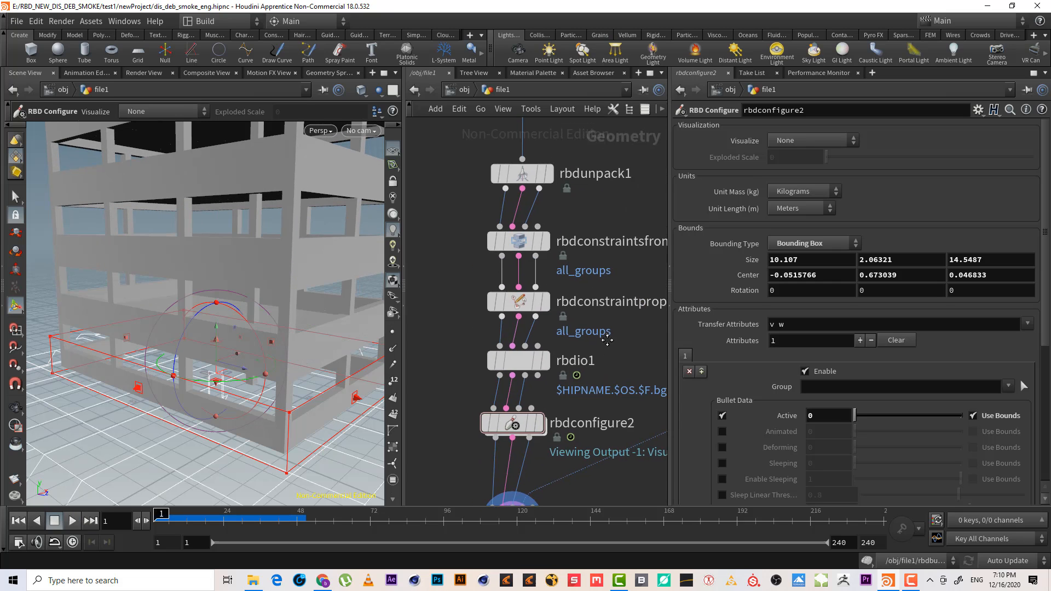
pyautogui.moveTo(608, 277); pyautogui.dragTo(446, 317)
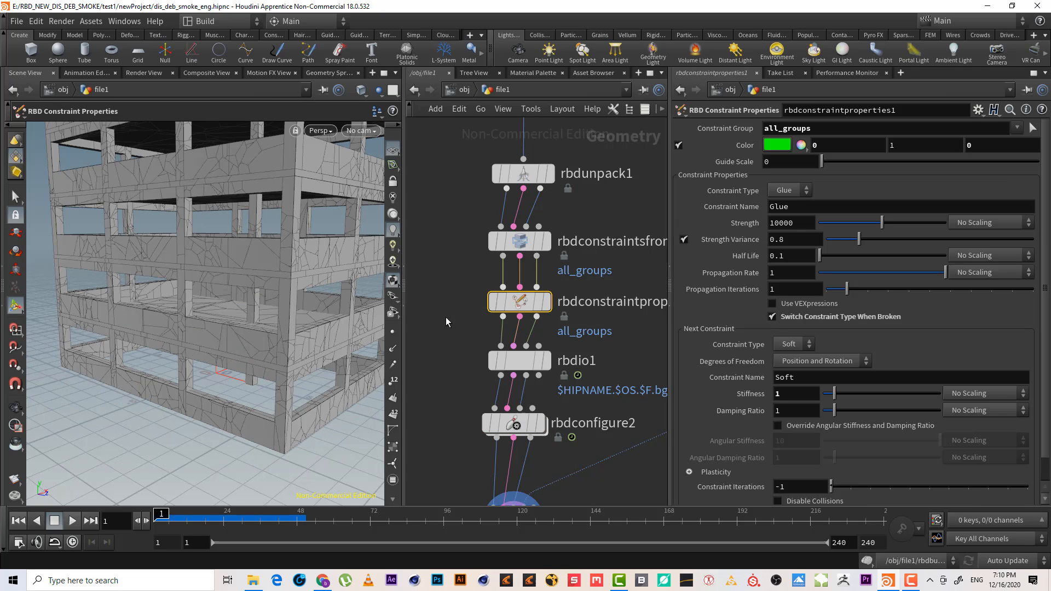
pyautogui.moveTo(602, 342); pyautogui.dragTo(600, 327, button='middle')
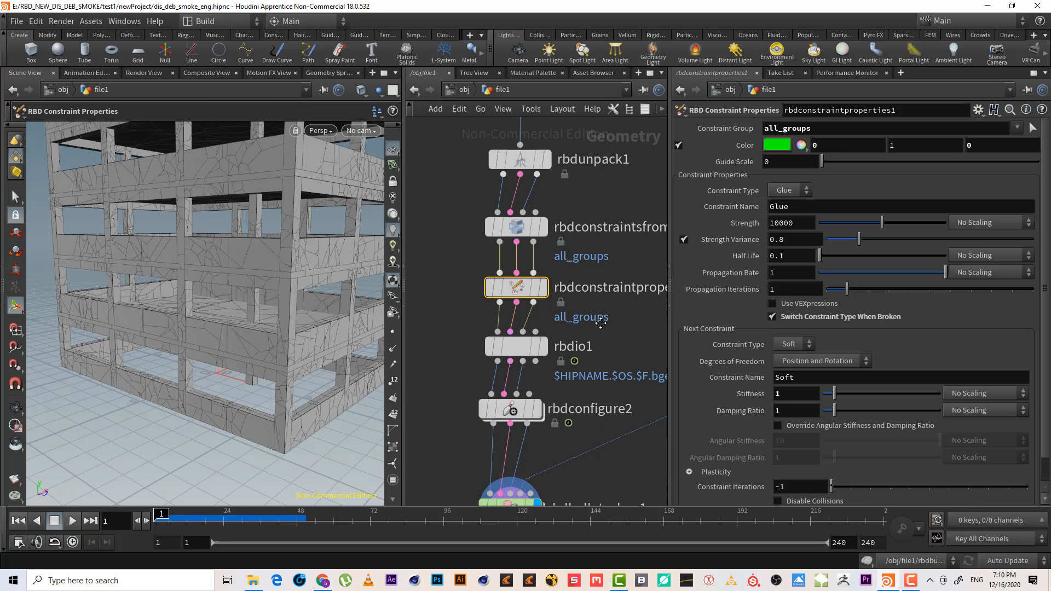
pyautogui.moveTo(625, 309); pyautogui.dragTo(440, 263)
pyautogui.moveTo(624, 270); pyautogui.dragTo(588, 282, button='middle')
pyautogui.moveTo(596, 266); pyautogui.dragTo(431, 212)
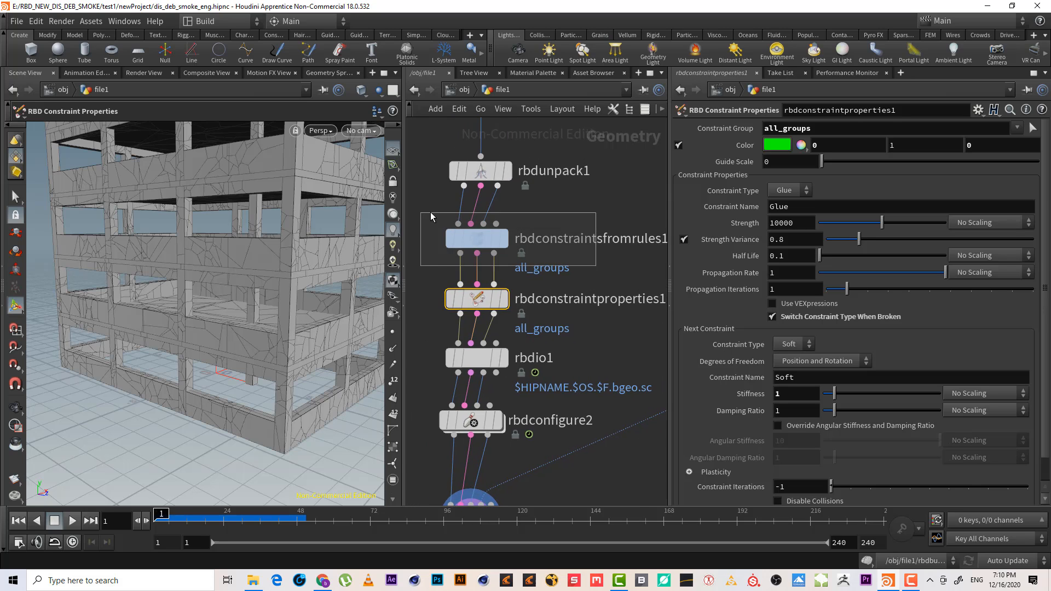
pyautogui.click(489, 234)
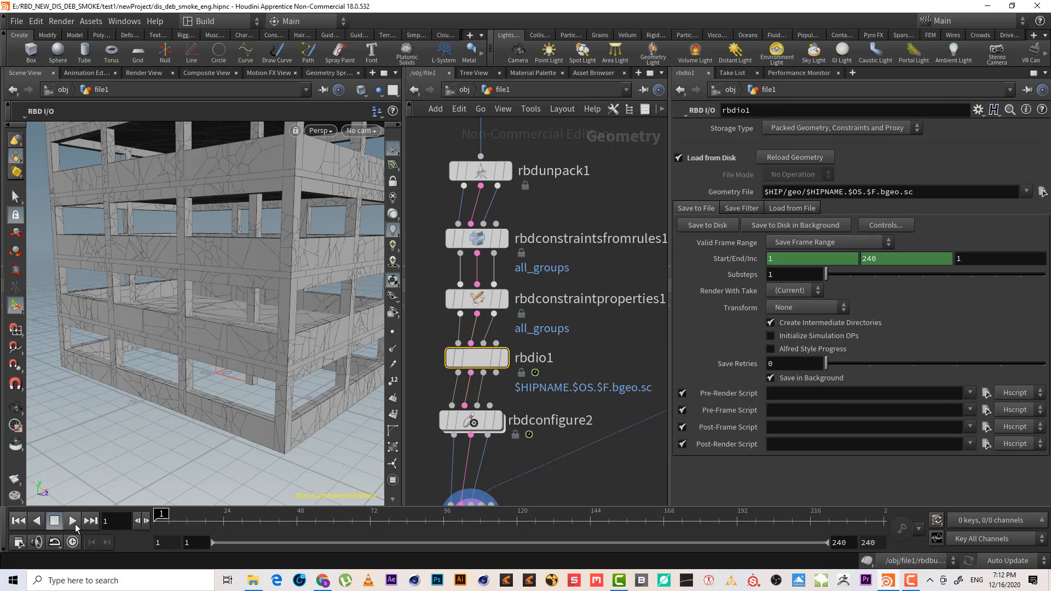
pyautogui.click(71, 523)
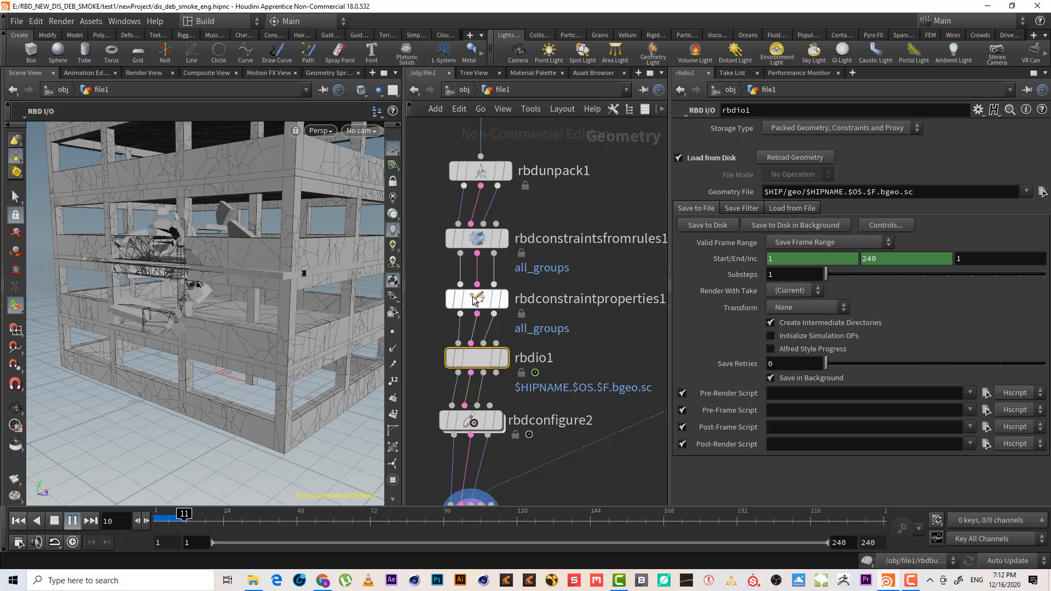
pyautogui.moveTo(474, 300)
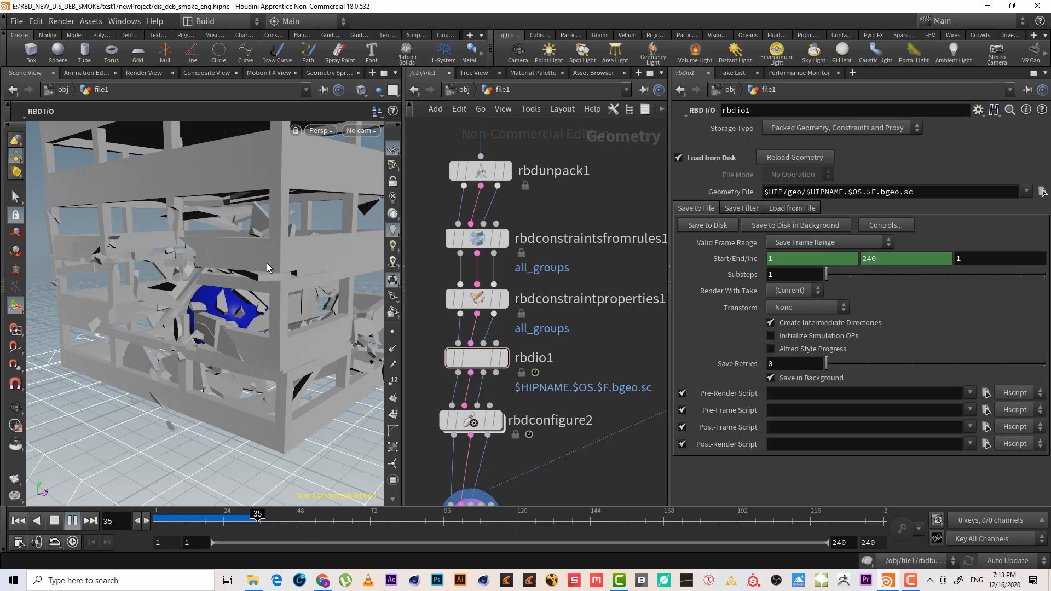
pyautogui.click(913, 581)
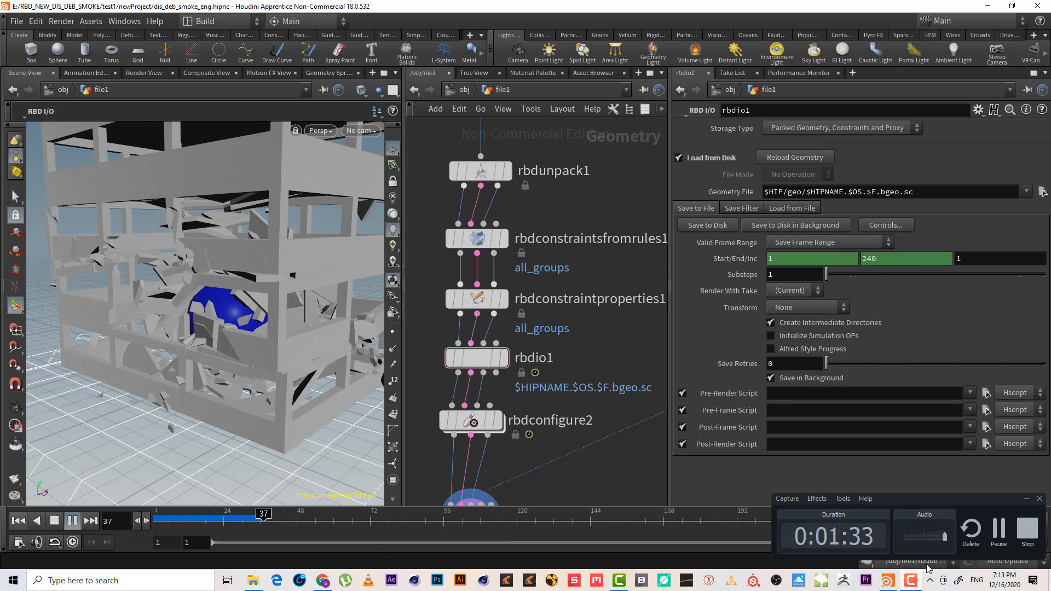
pyautogui.click(1000, 530)
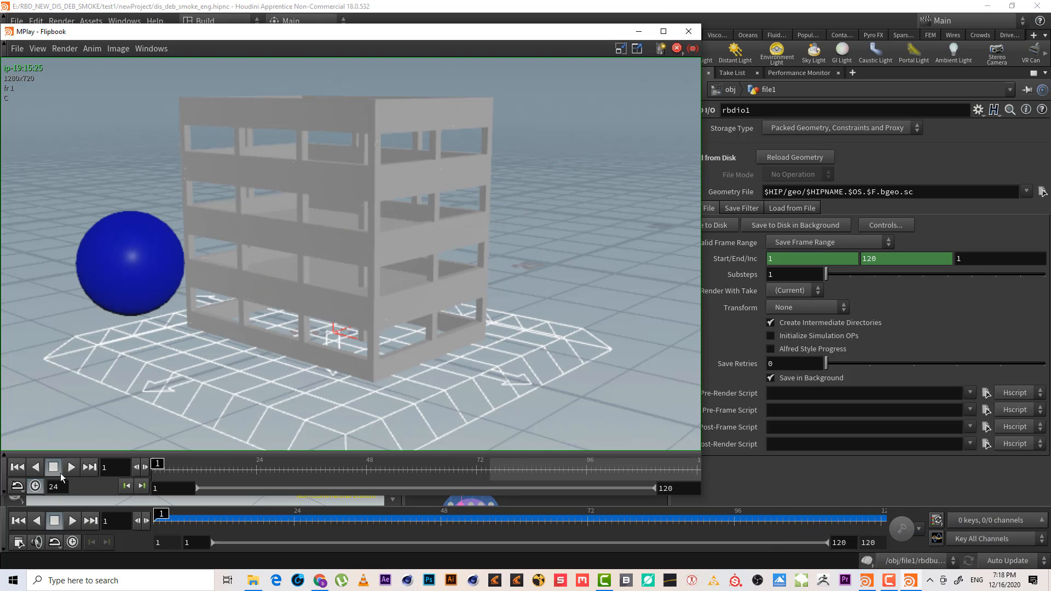
# Play the flipbook of the simulation, stop and rewind it, and minimize the flipbook window
pyautogui.click(68, 469)
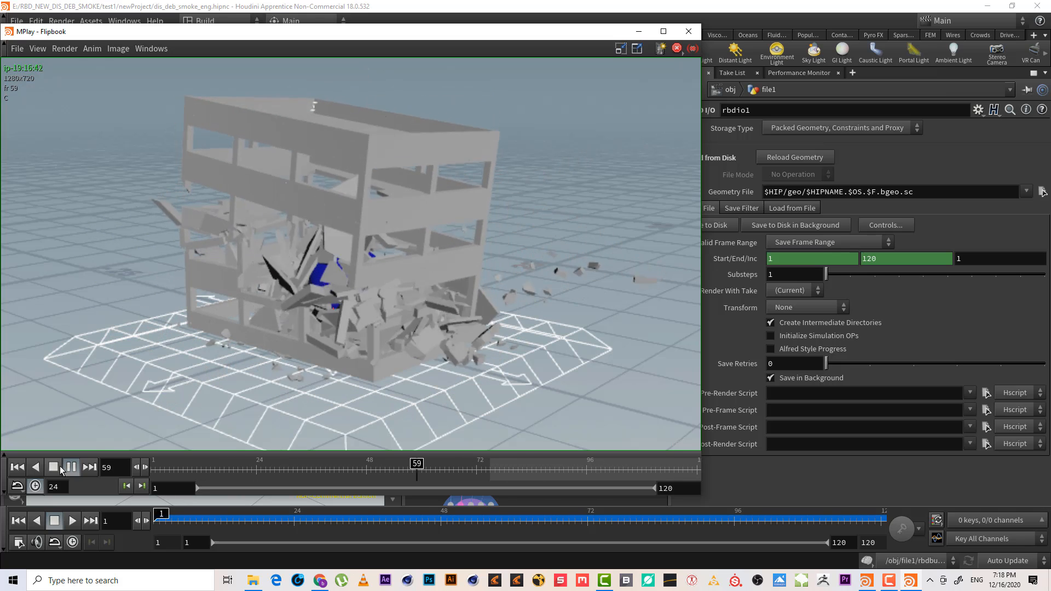
pyautogui.click(61, 465)
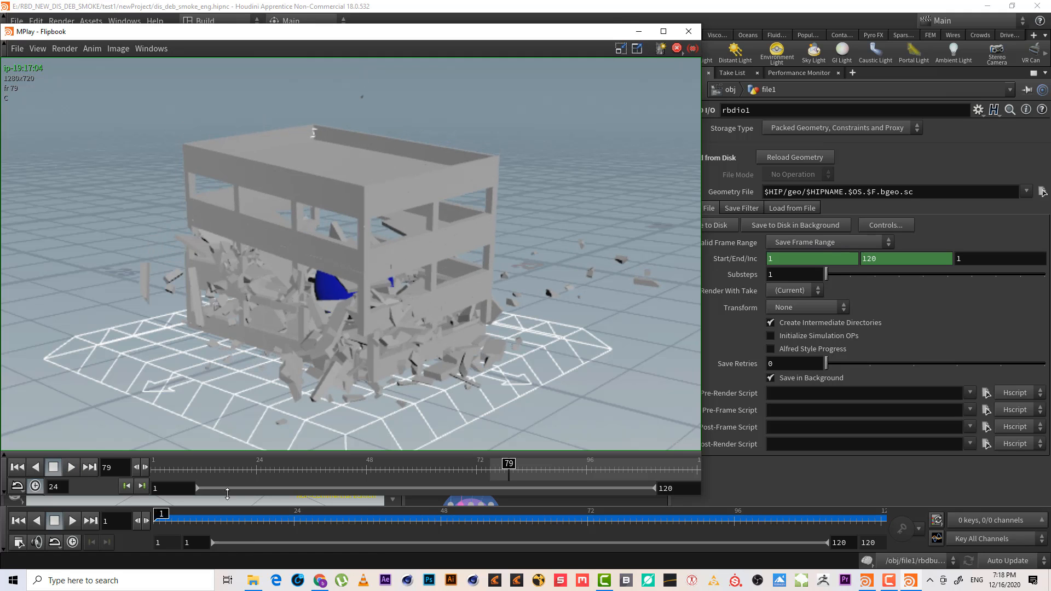
pyautogui.click(152, 471)
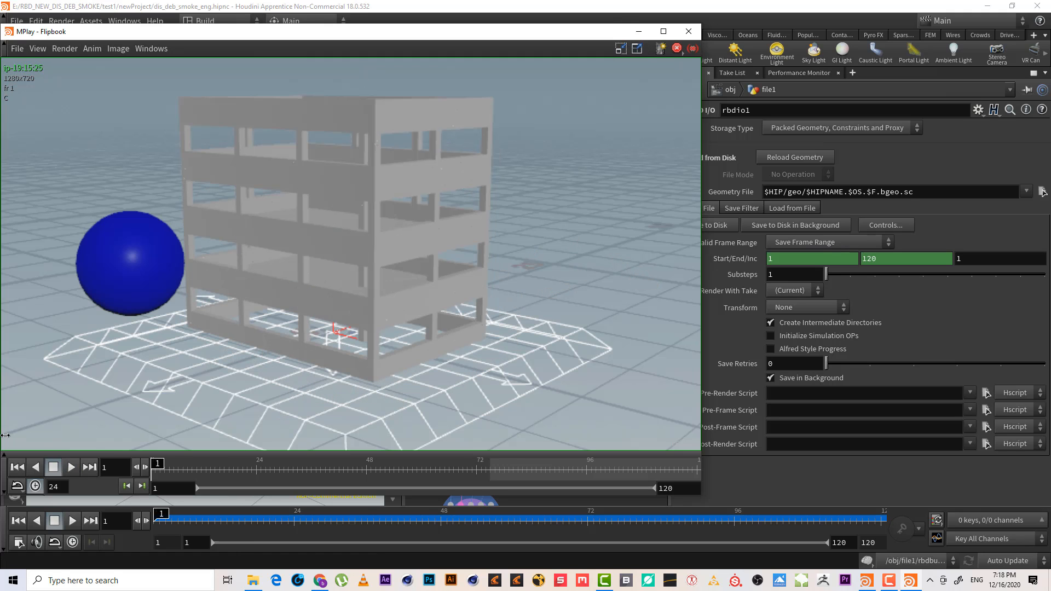
pyautogui.click(639, 31)
# On the RBD Constraints from Rules node, set Connection Type to Surface Points
pyautogui.moveTo(581, 244); pyautogui.dragTo(606, 220, button='middle')
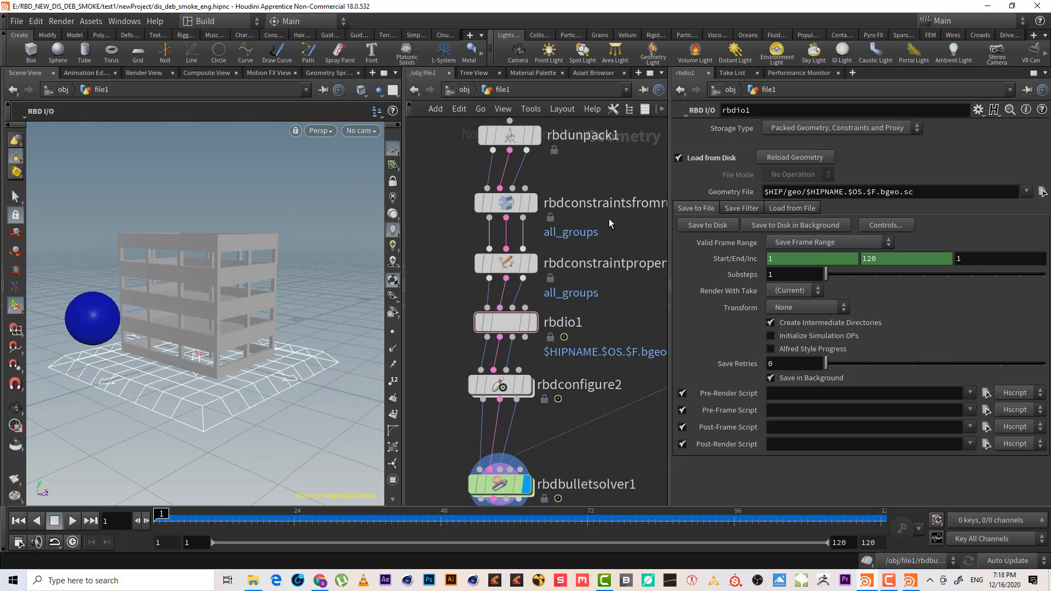
pyautogui.click(493, 274)
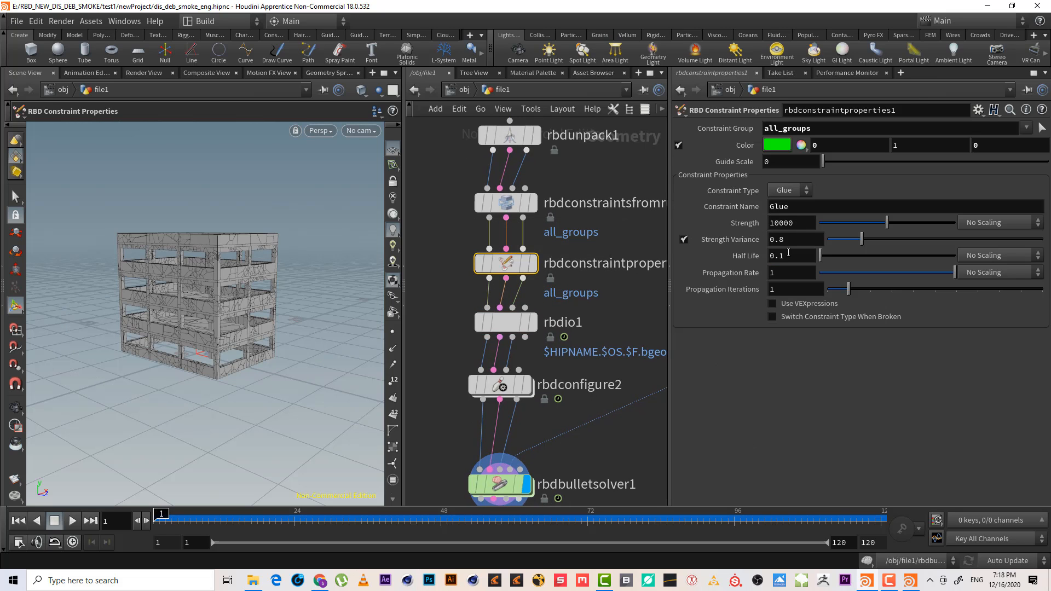
pyautogui.moveTo(596, 170); pyautogui.dragTo(481, 224)
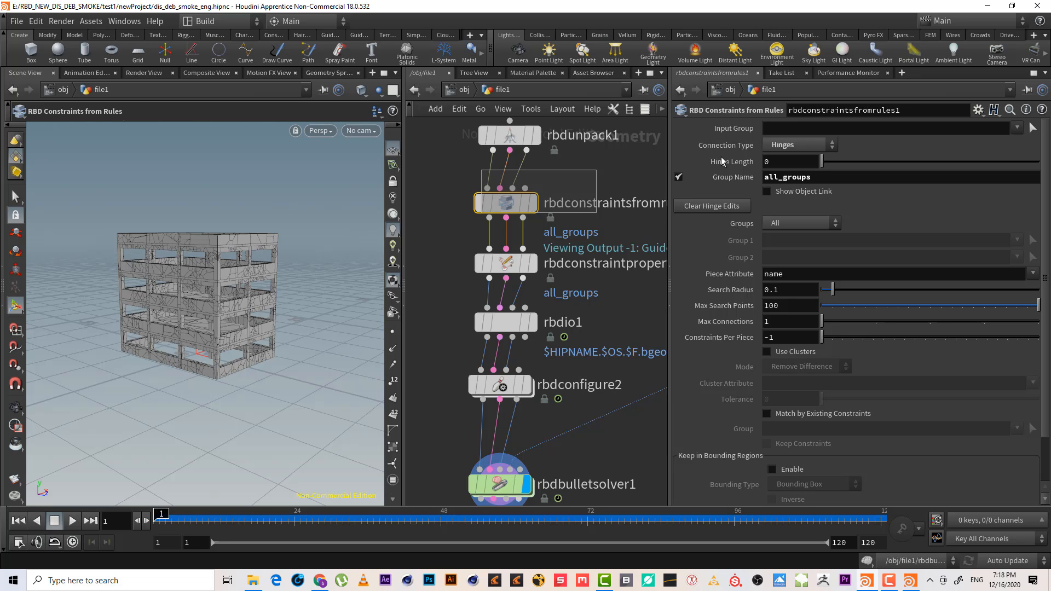
pyautogui.click(785, 146)
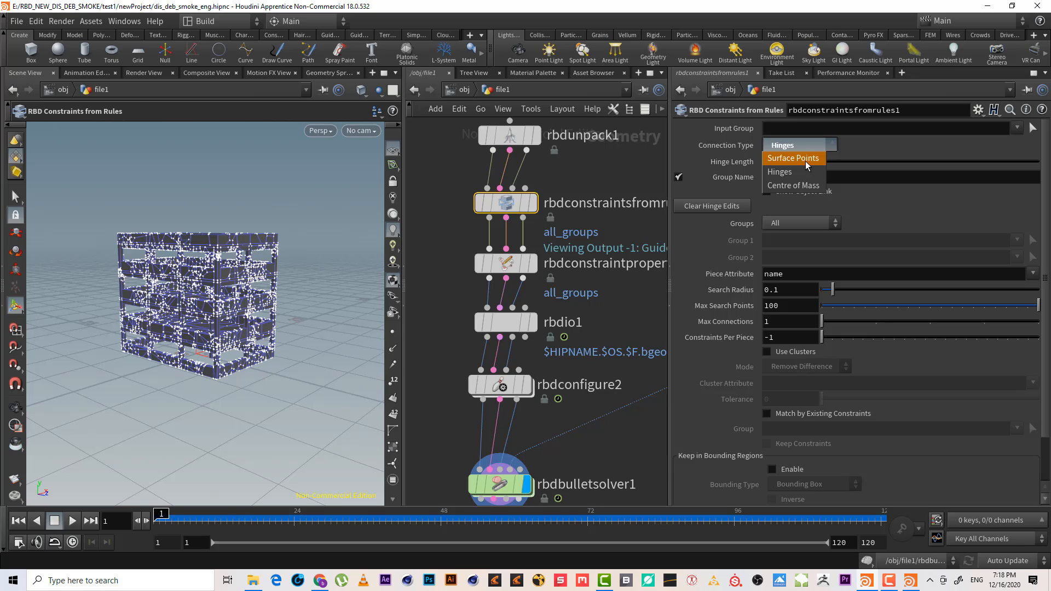
pyautogui.click(805, 159)
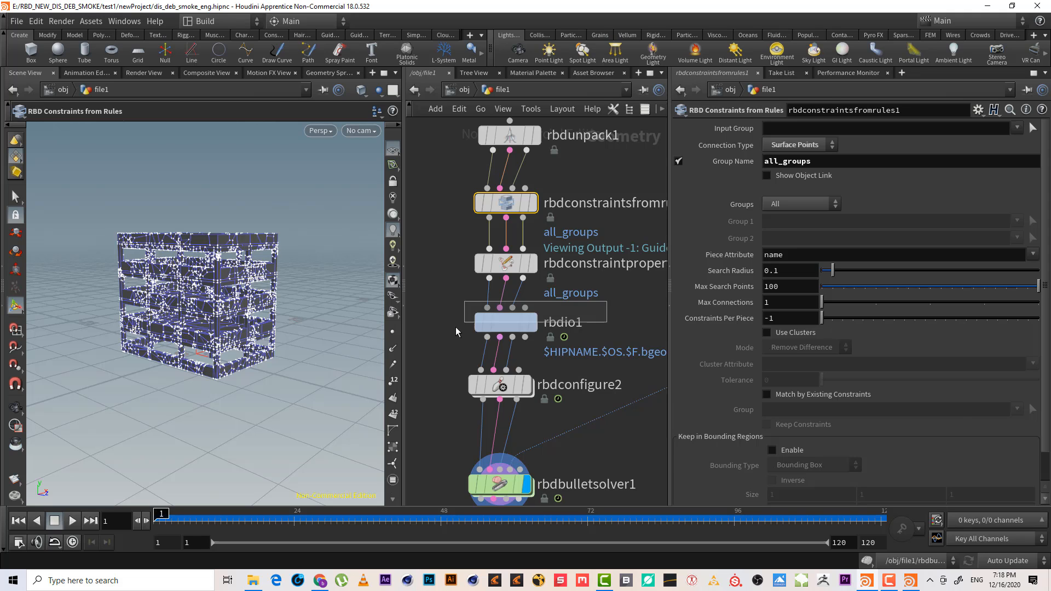
# Save the rbdio1 simulation cache to disk
pyautogui.click(507, 323)
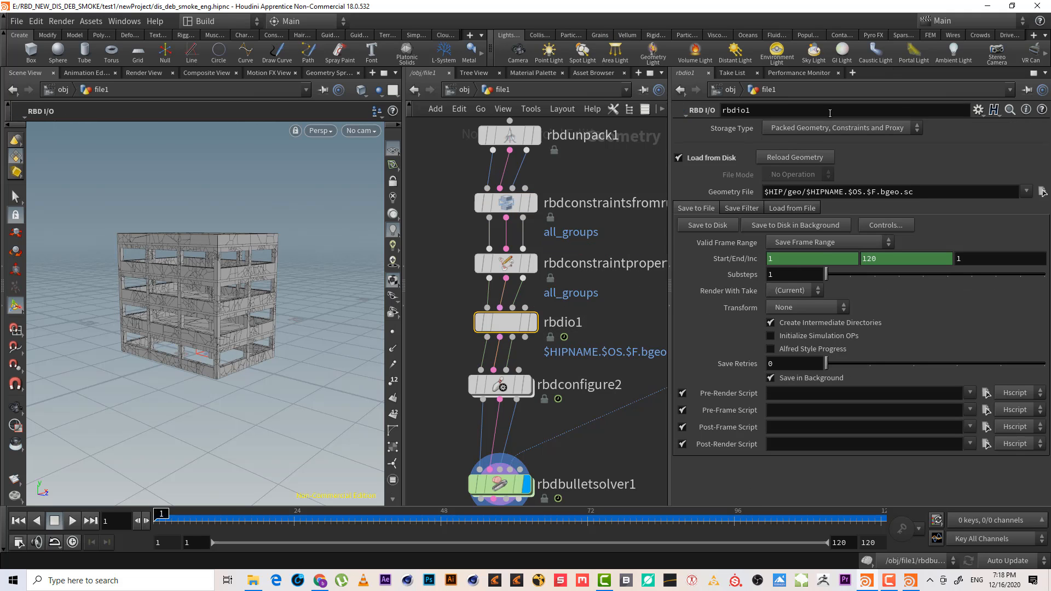
pyautogui.click(708, 225)
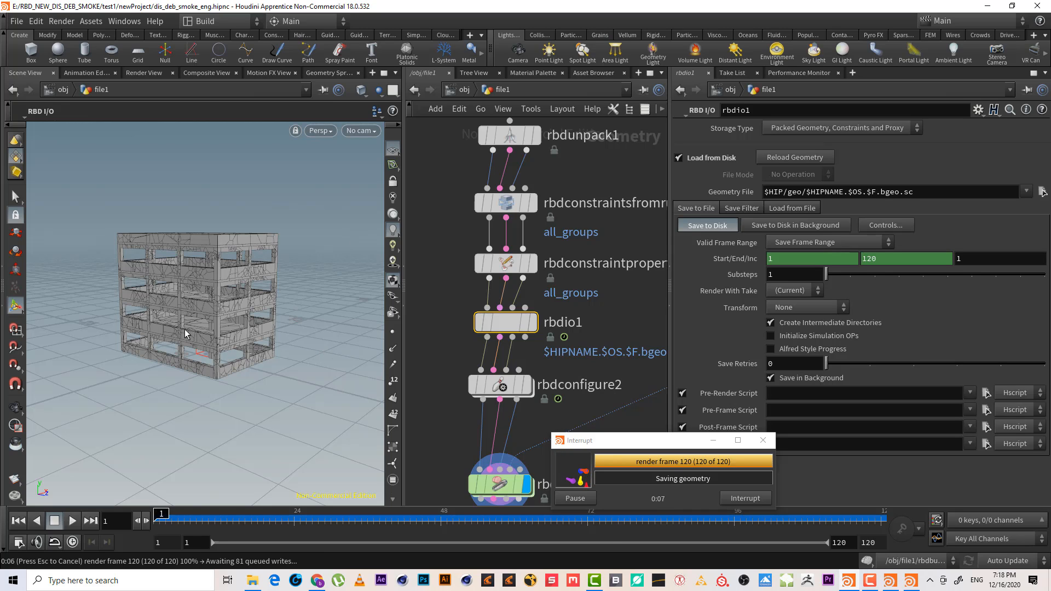
# In the flipbook, start a new sequence from the Sequence List and minimize the flipbook window
pyautogui.click(910, 582)
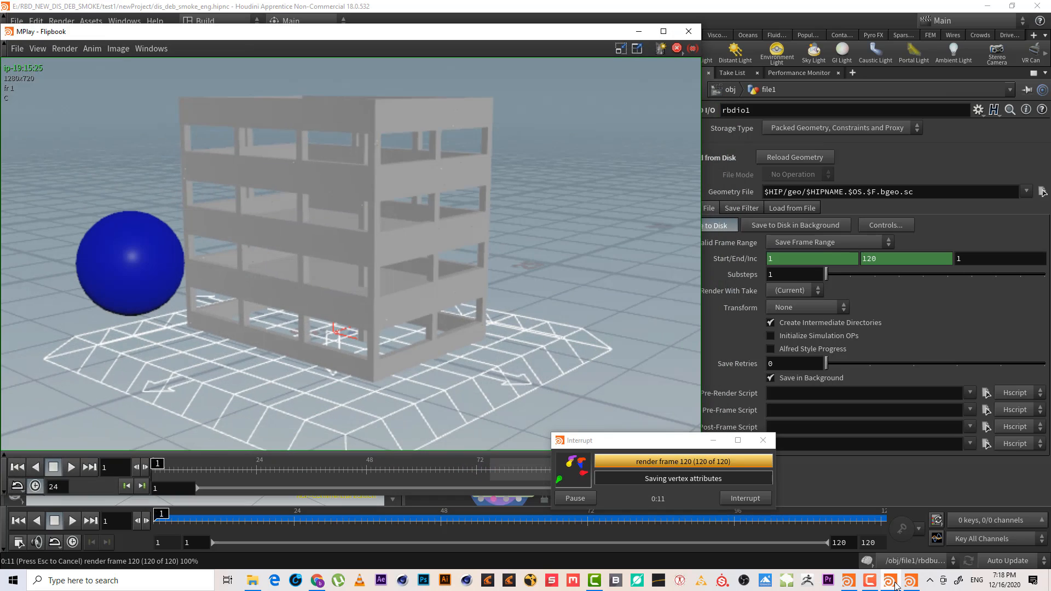
pyautogui.click(149, 49)
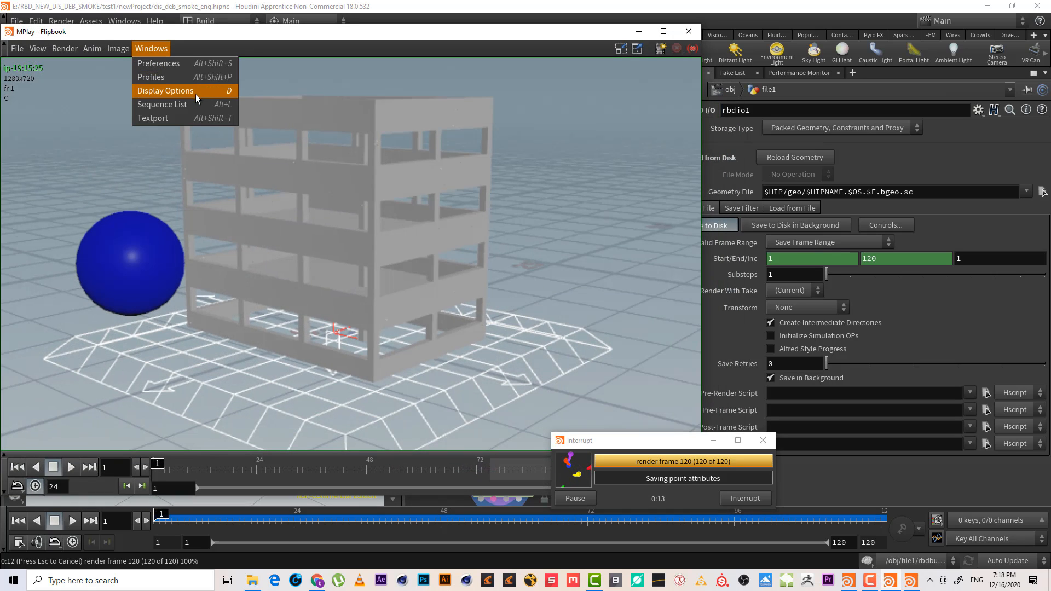
pyautogui.click(186, 103)
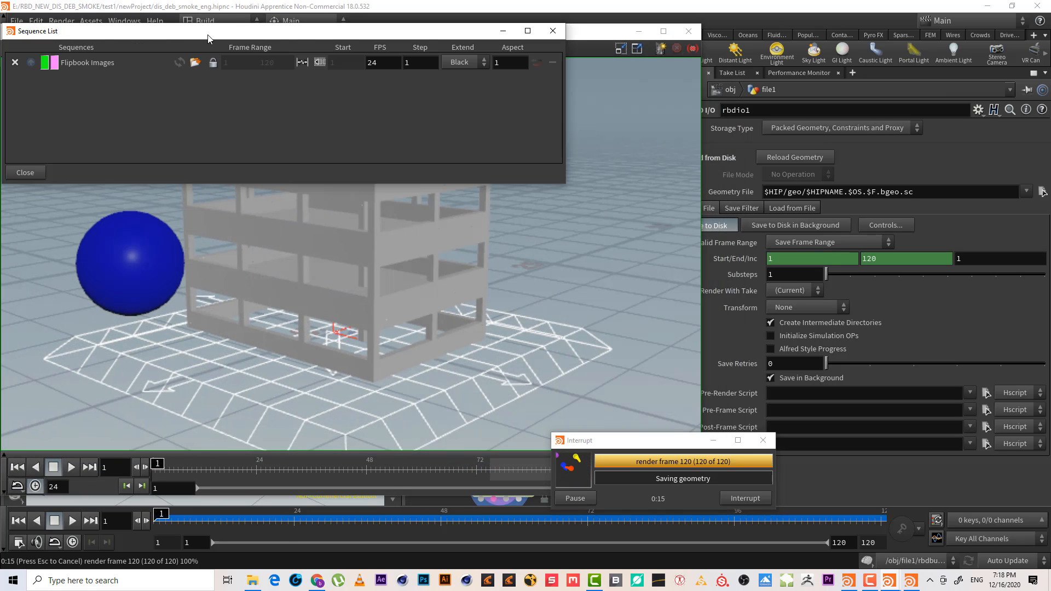
pyautogui.click(65, 48)
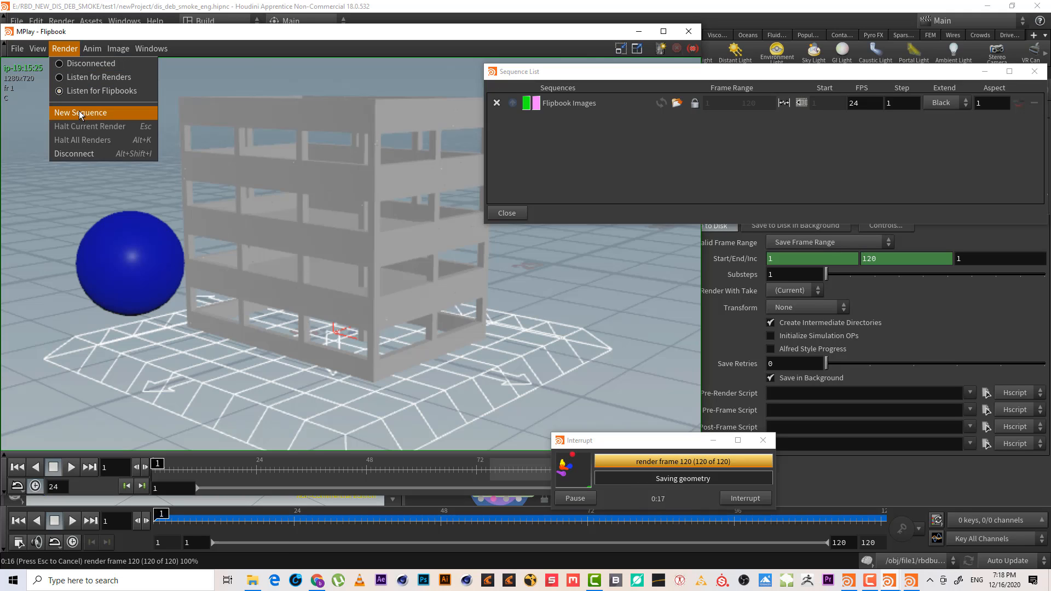
pyautogui.click(91, 113)
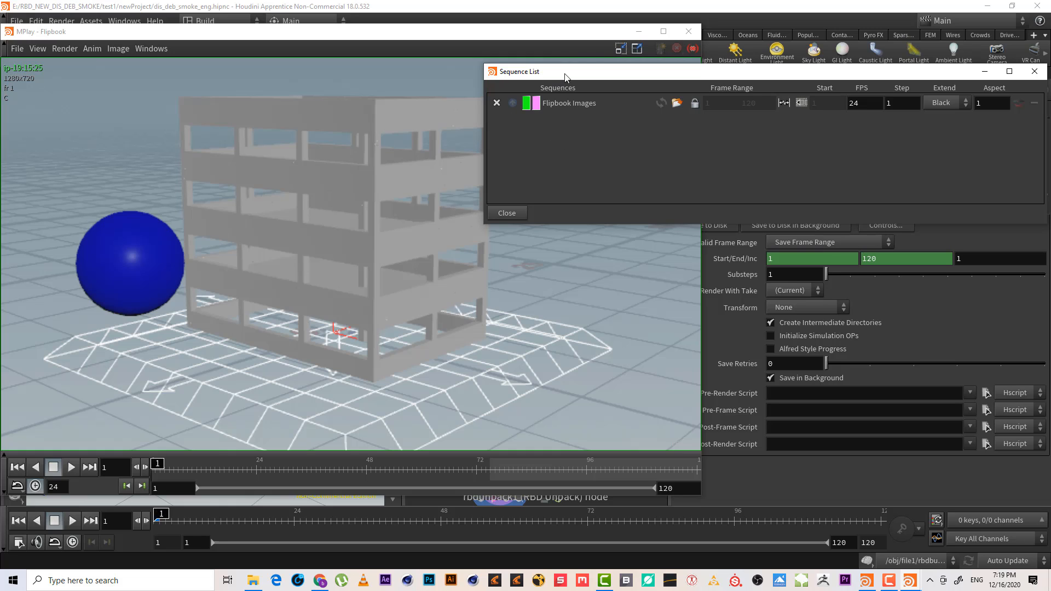
pyautogui.moveTo(566, 74); pyautogui.dragTo(531, 70)
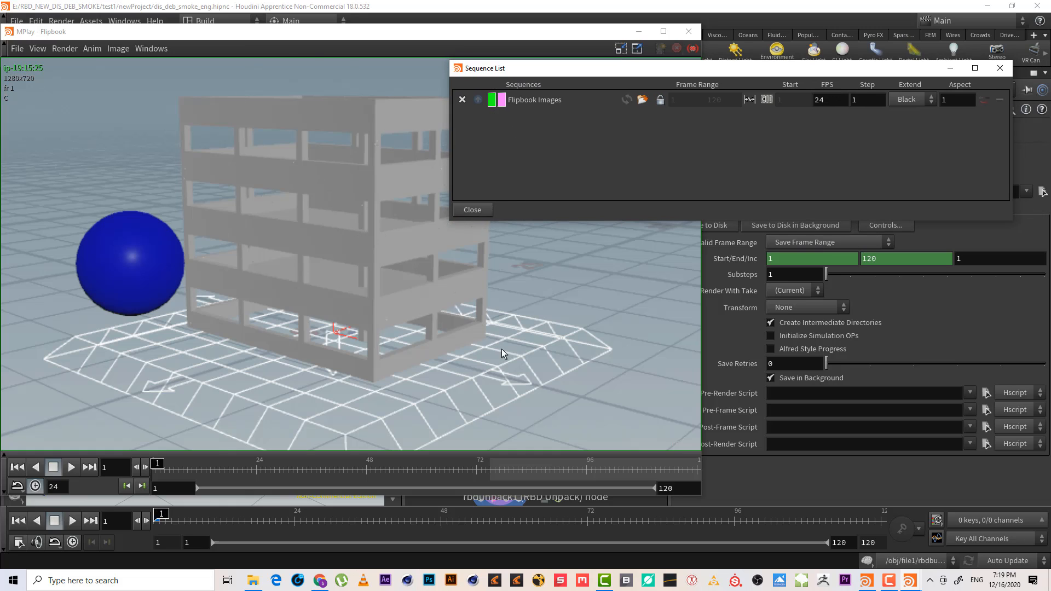
pyautogui.click(66, 49)
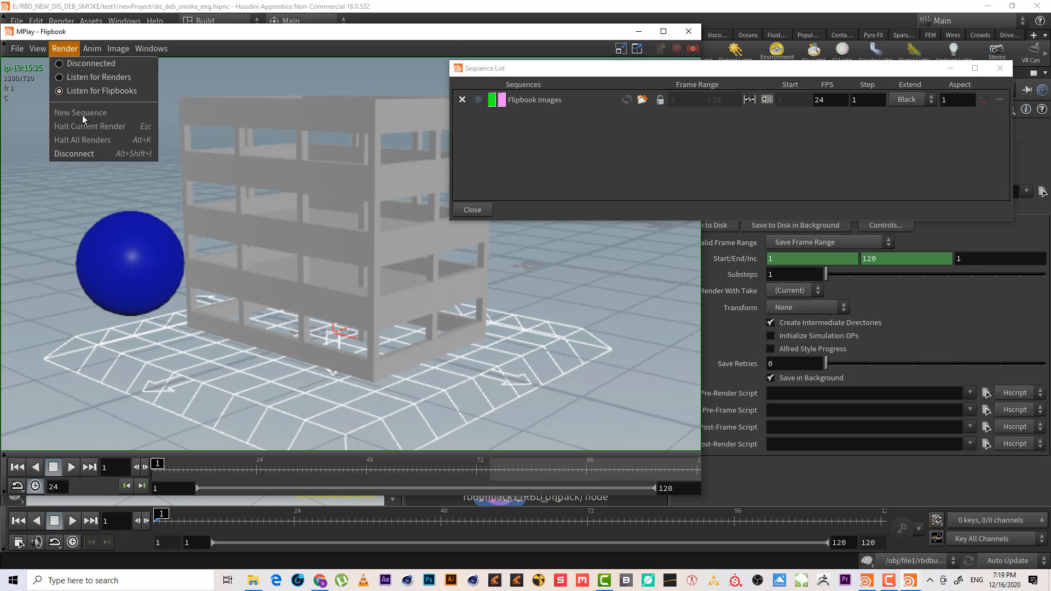
pyautogui.click(663, 34)
pyautogui.click(665, 40)
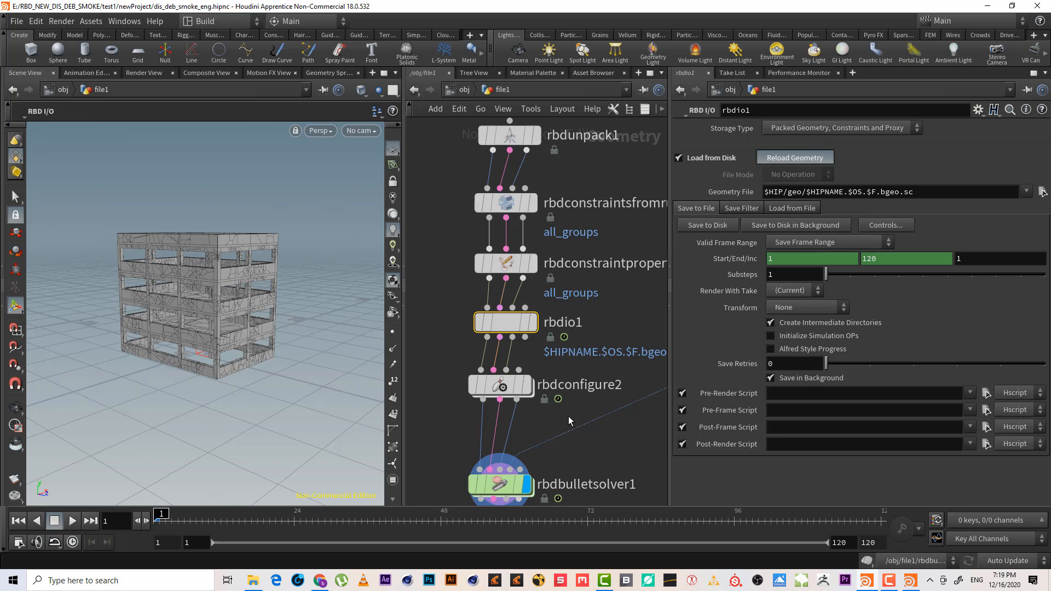
# Render a new flipbook of the simulation from the current viewport
pyautogui.moveTo(568, 416); pyautogui.dragTo(567, 336, button='middle')
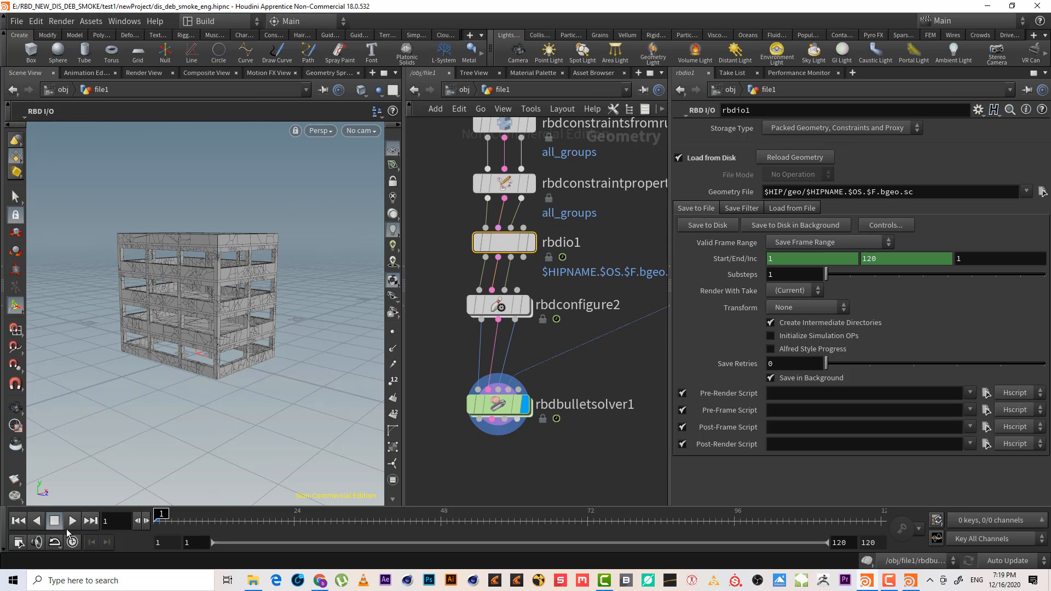
pyautogui.rightClick(11, 480)
pyautogui.click(22, 500)
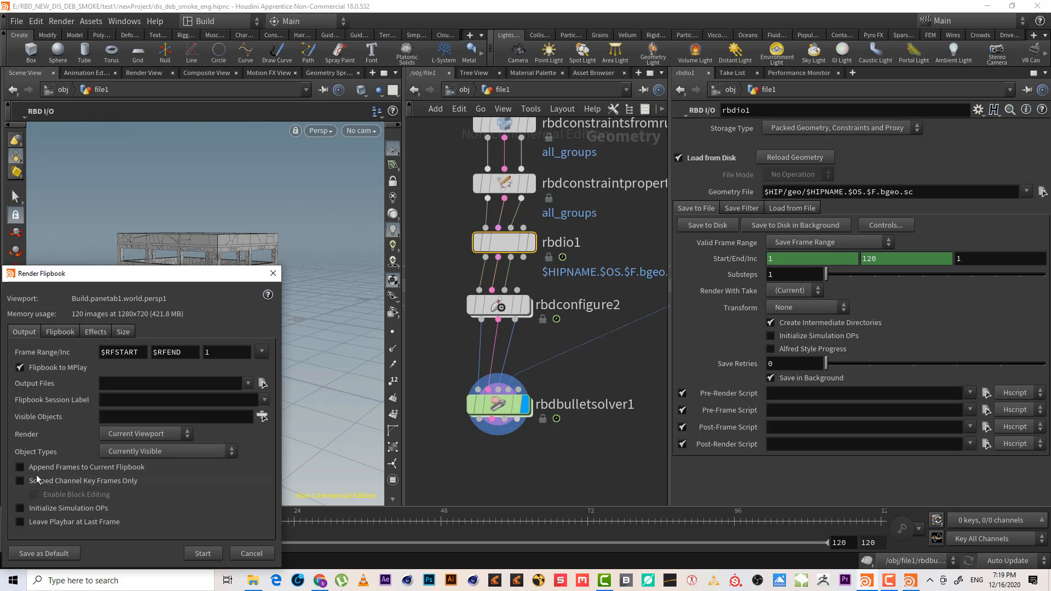
pyautogui.click(202, 553)
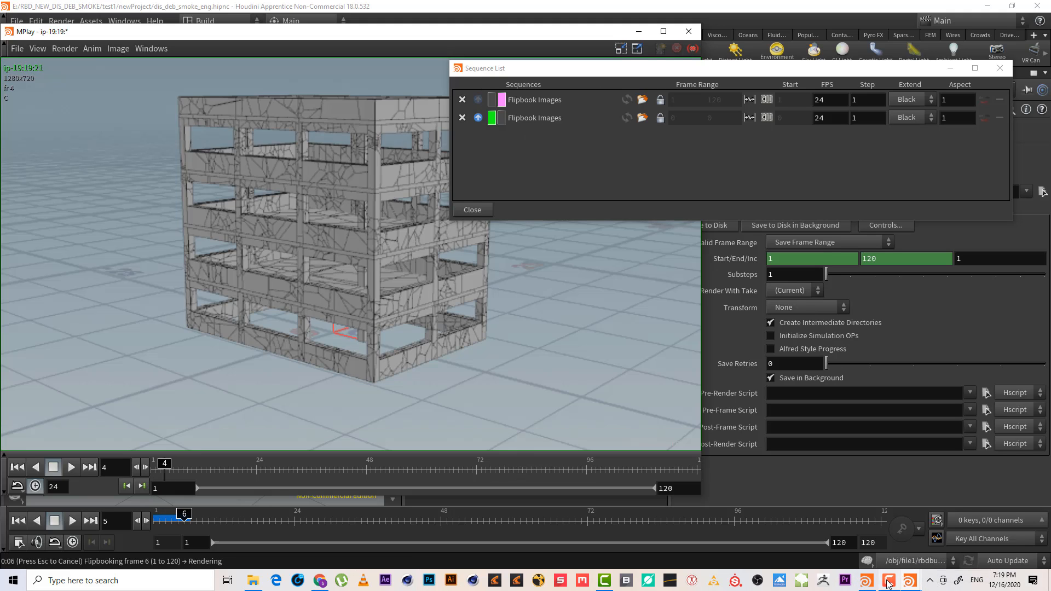
# Play, stop, rewind and scrub the flipbook sequences to compare the destruction results
pyautogui.click(943, 579)
pyautogui.click(991, 530)
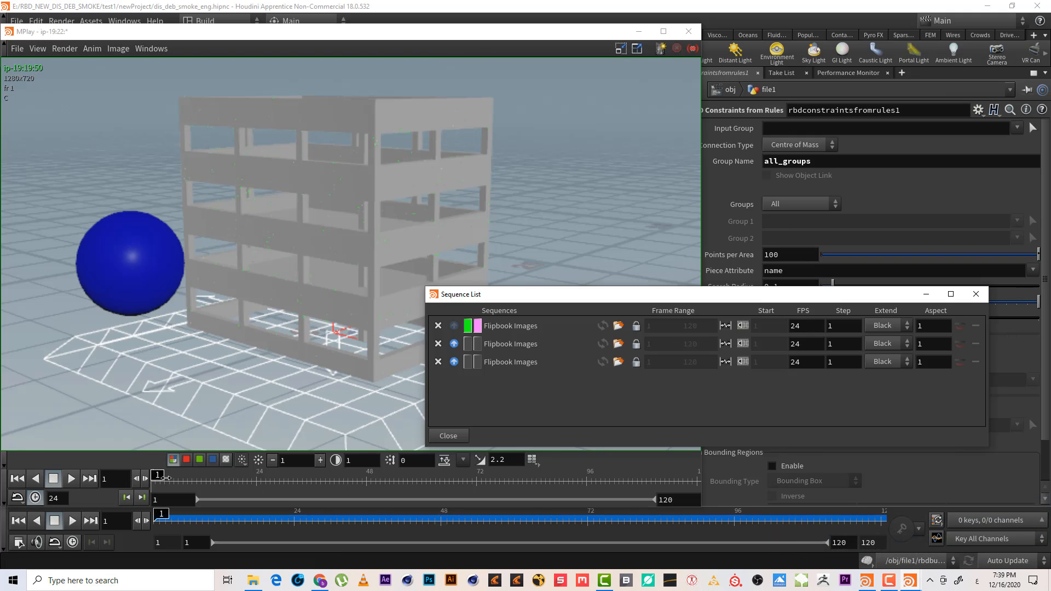
pyautogui.click(72, 479)
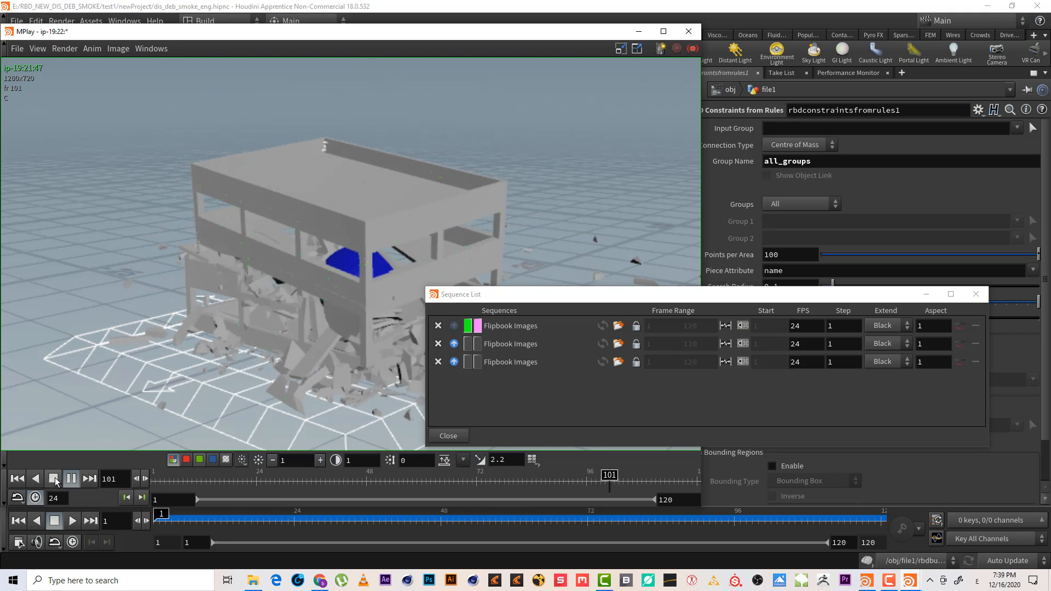
pyautogui.click(55, 480)
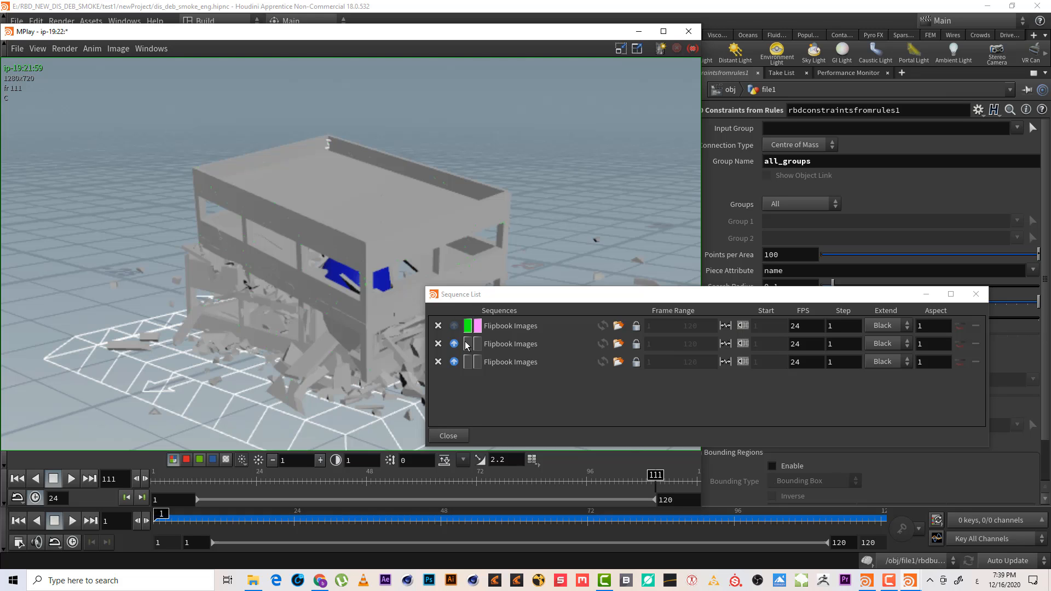
pyautogui.click(18, 479)
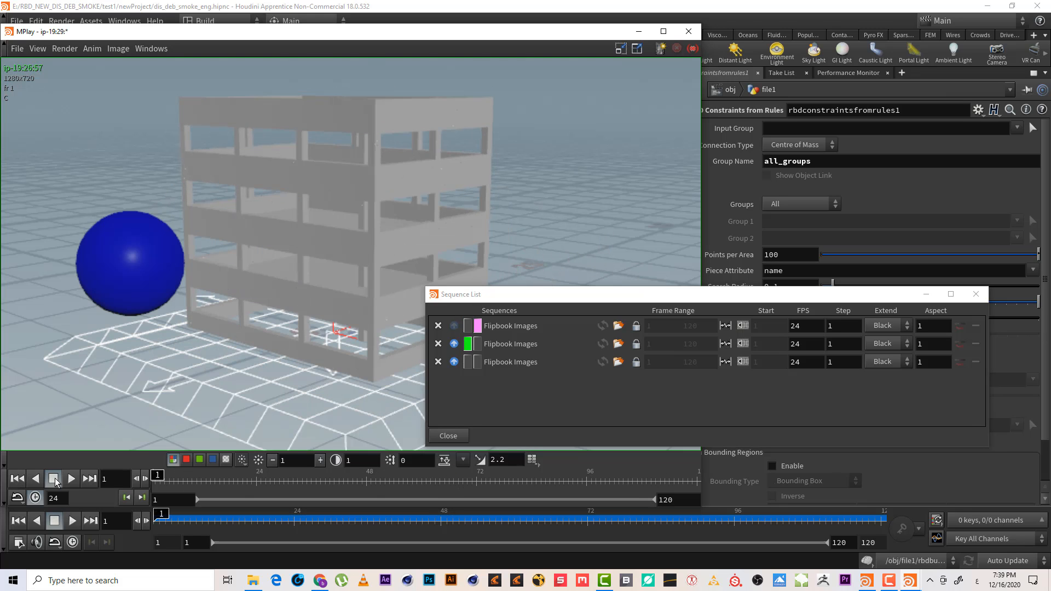
pyautogui.click(72, 478)
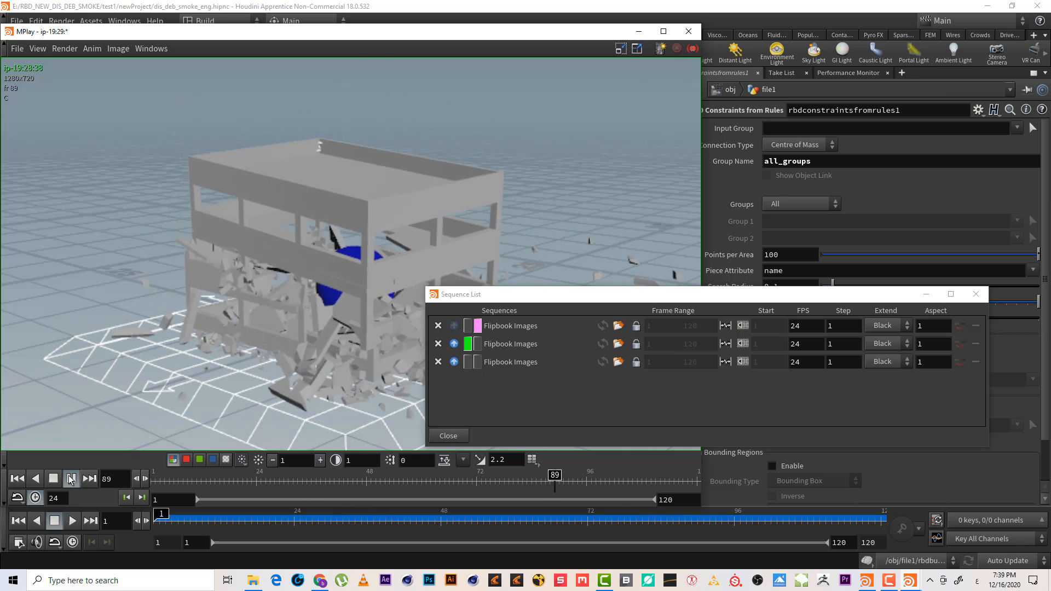
pyautogui.click(70, 479)
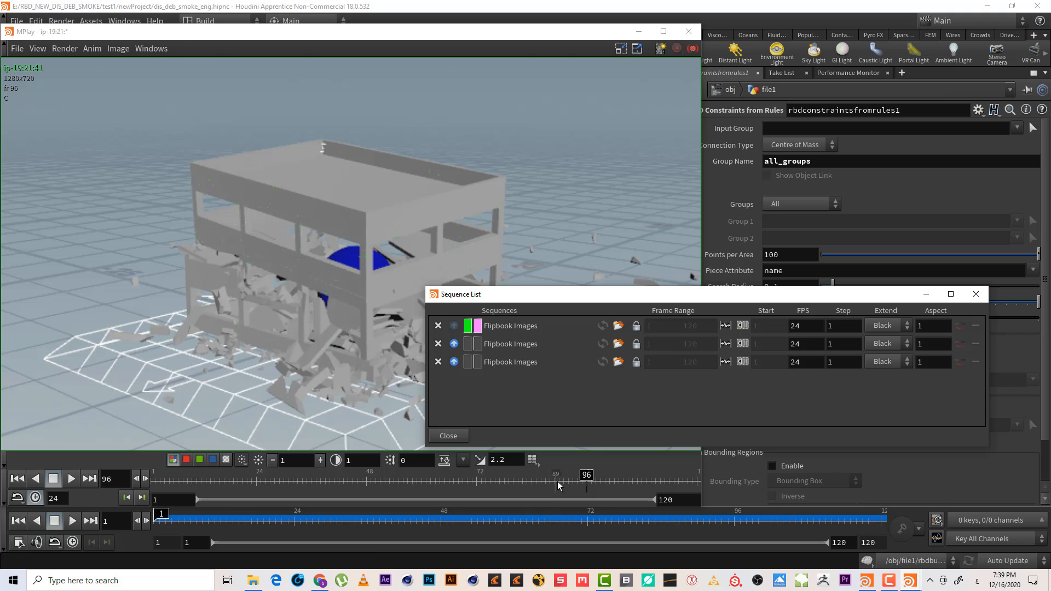
pyautogui.moveTo(557, 481); pyautogui.dragTo(121, 469)
pyautogui.click(467, 367)
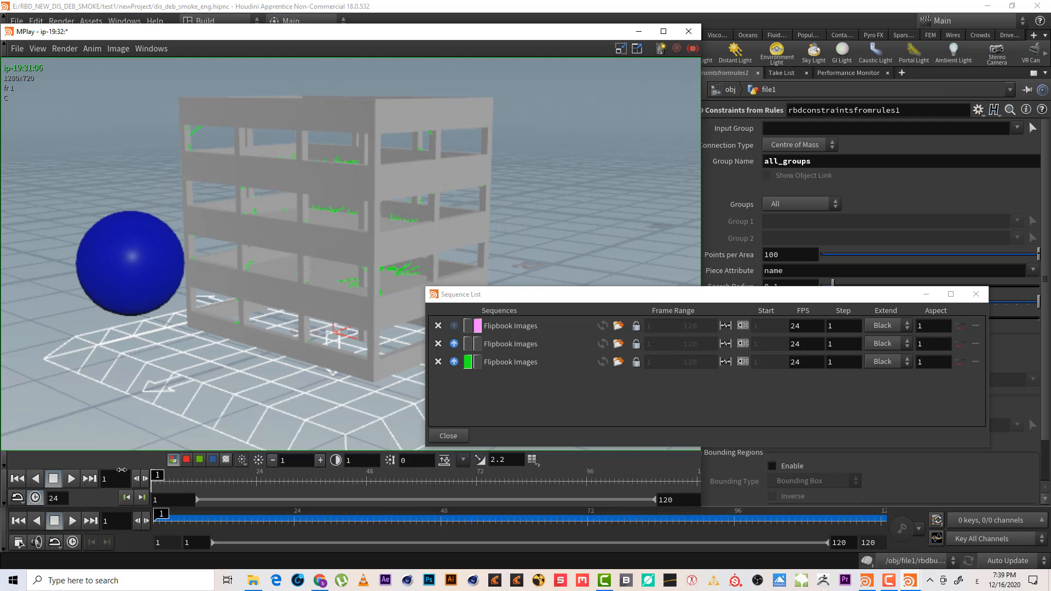
# Set Connection Type to Centre of Mass on the RBD Constraints from Rules node
pyautogui.click(819, 180)
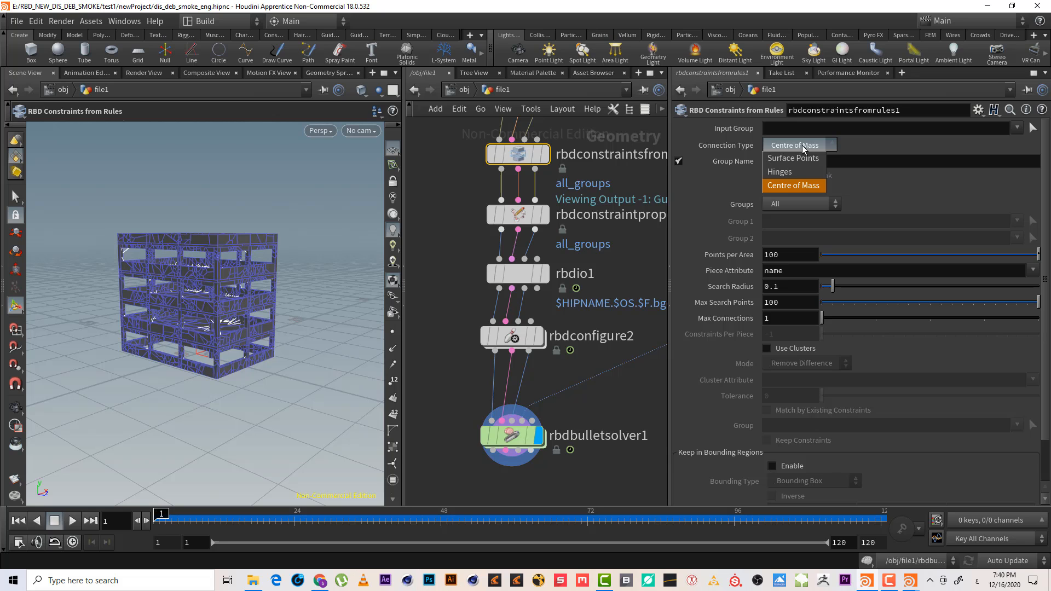
pyautogui.click(845, 186)
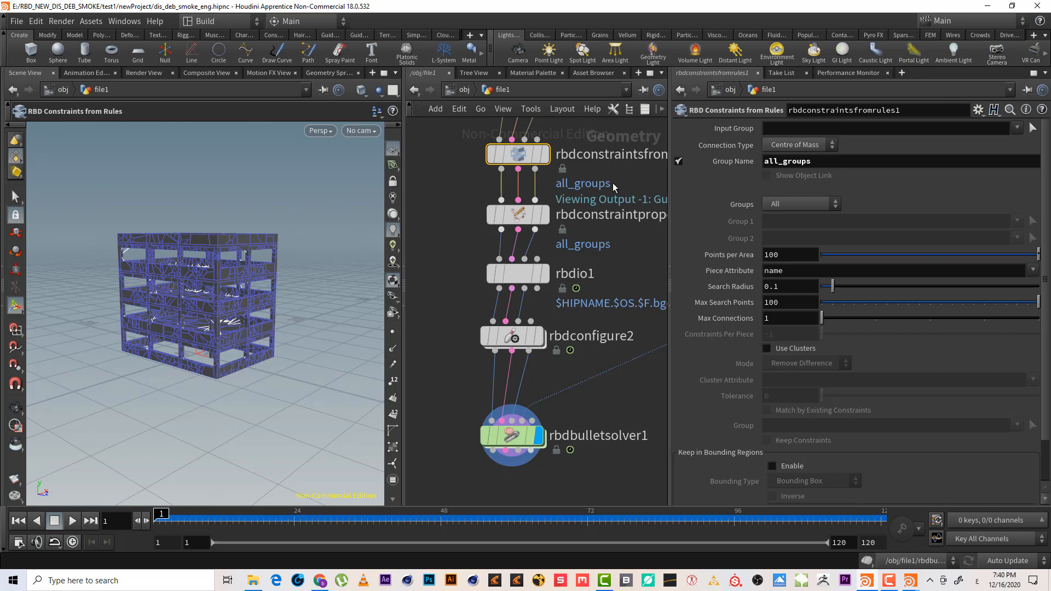
# Play and scrub through each flipbook sequence to compare them, then close the Sequence List and minimize the flipbook
pyautogui.hotkey('alt', 'Tab')
pyautogui.moveTo(306, 475)
pyautogui.mouseDown()
pyautogui.moveTo(436, 476)
pyautogui.moveTo(234, 477)
pyautogui.moveTo(476, 512)
pyautogui.moveTo(263, 471)
pyautogui.moveTo(38, 445)
pyautogui.mouseUp()
pyautogui.click(71, 479)
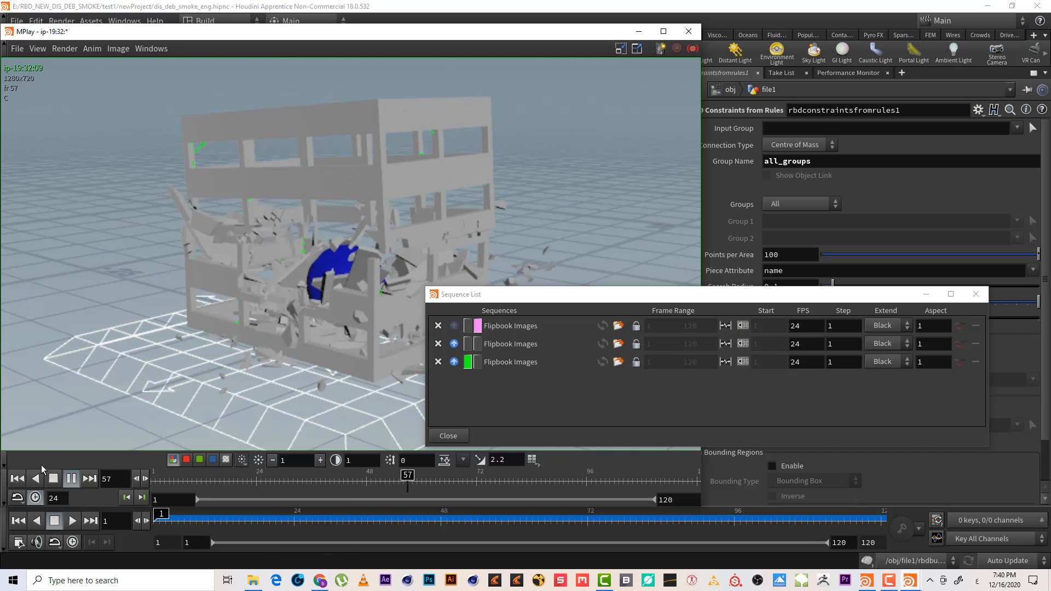
pyautogui.click(53, 479)
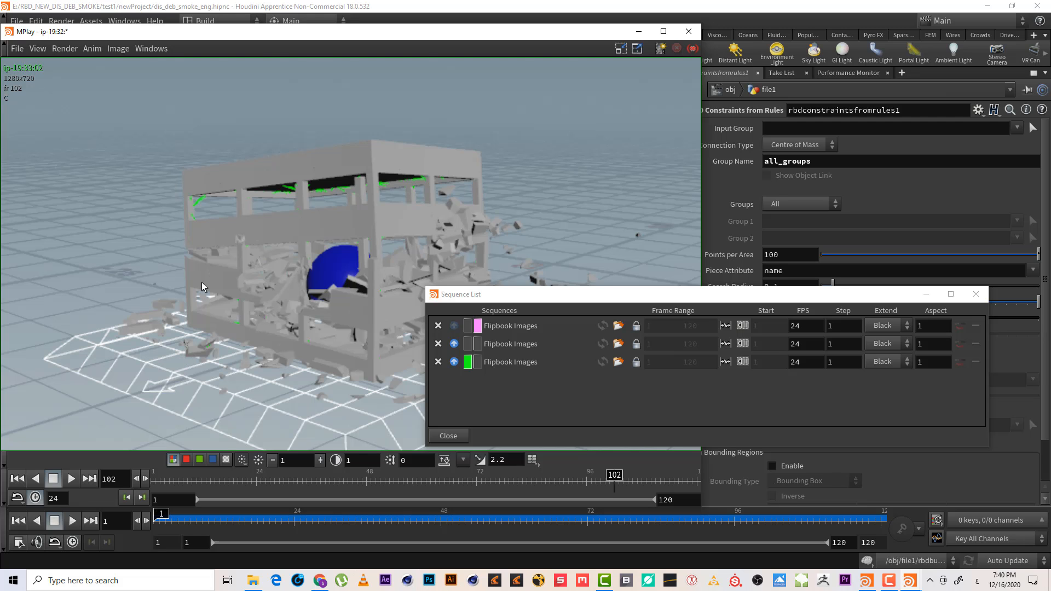
pyautogui.moveTo(268, 478); pyautogui.dragTo(95, 483)
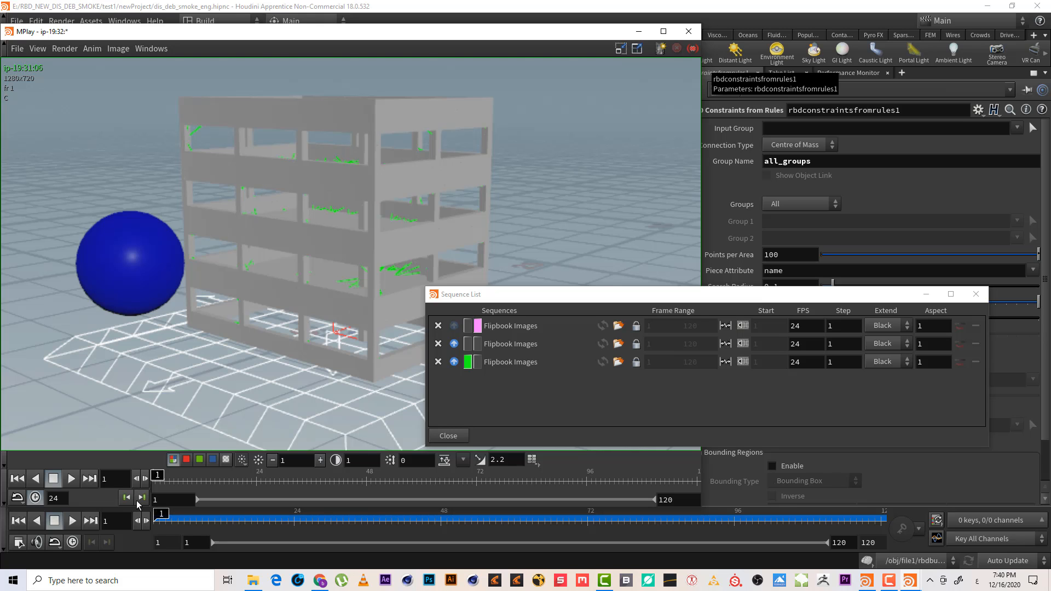
pyautogui.moveTo(190, 481); pyautogui.dragTo(59, 498)
pyautogui.moveTo(155, 480); pyautogui.dragTo(214, 480)
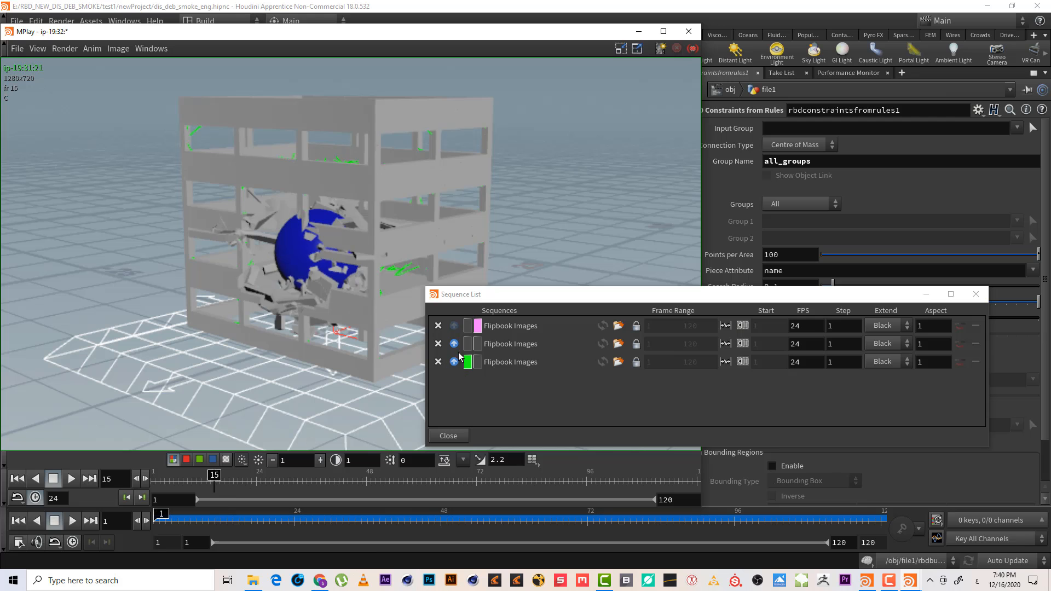
pyautogui.click(468, 361)
pyautogui.moveTo(288, 480); pyautogui.dragTo(677, 480)
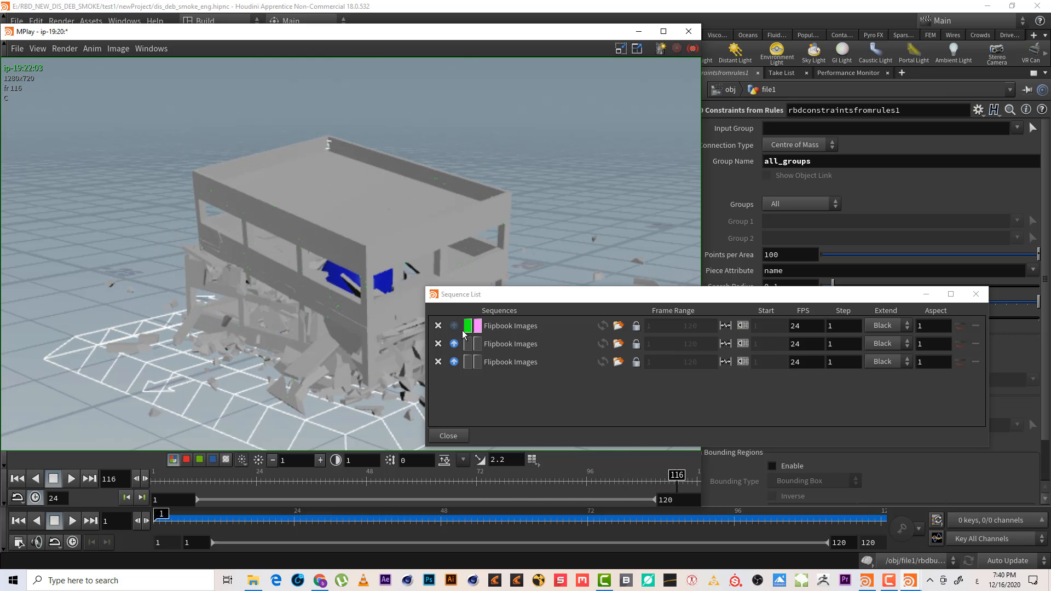
pyautogui.click(926, 295)
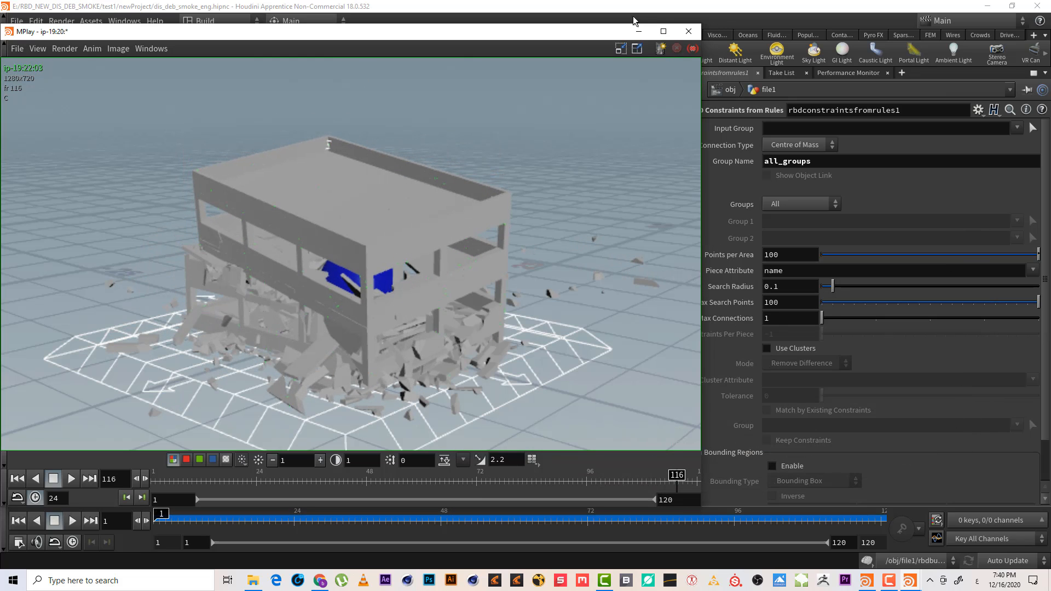
pyautogui.click(636, 32)
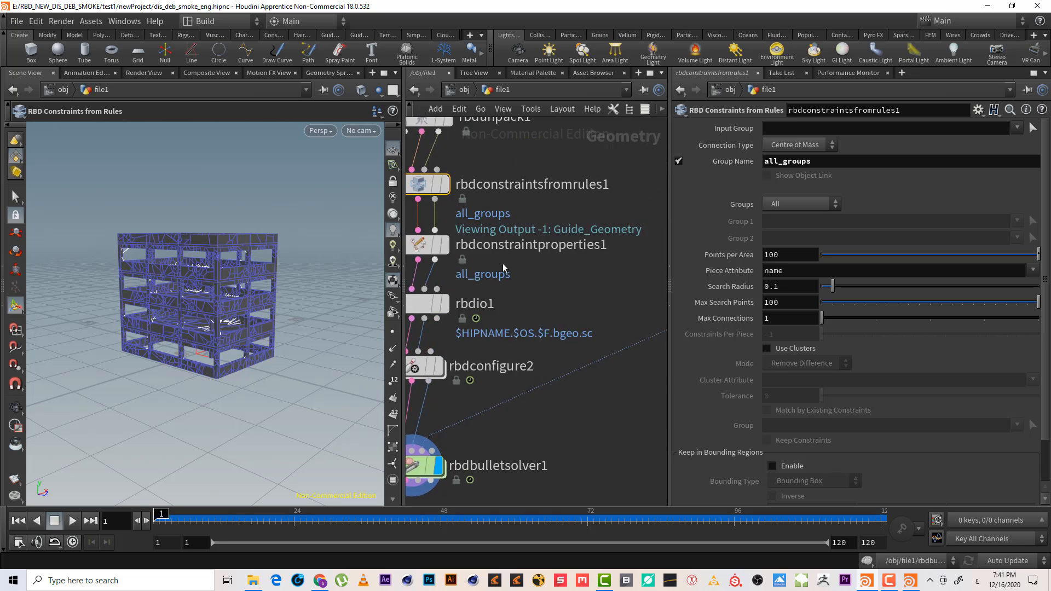
# Examine the constraint node chain and the constraint geometry on the building in the viewport
pyautogui.scroll(-5, 502, 264)
pyautogui.moveTo(564, 280); pyautogui.dragTo(610, 275, button='middle')
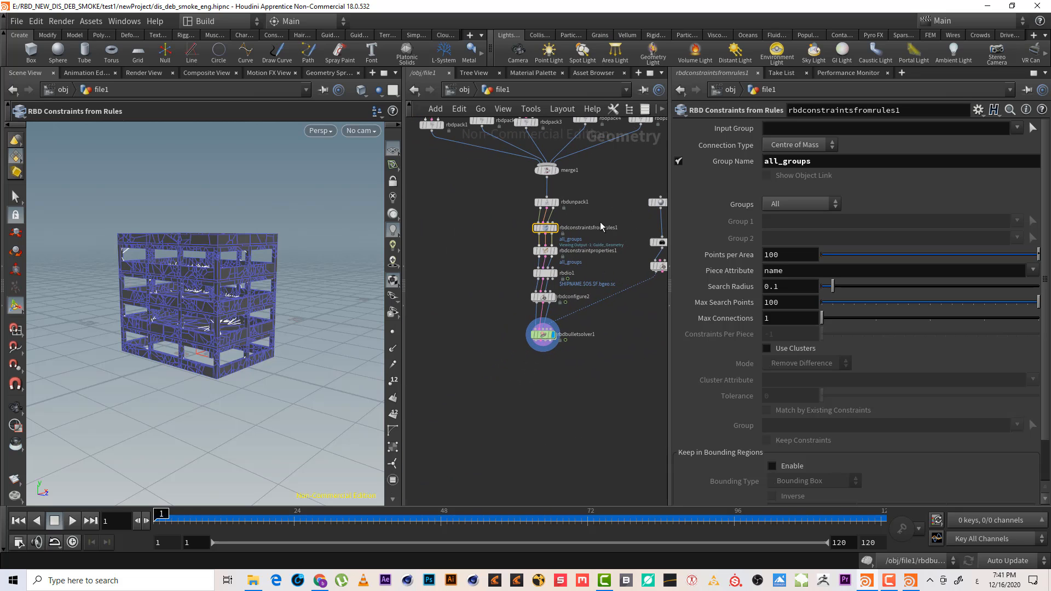
pyautogui.scroll(3, 602, 260)
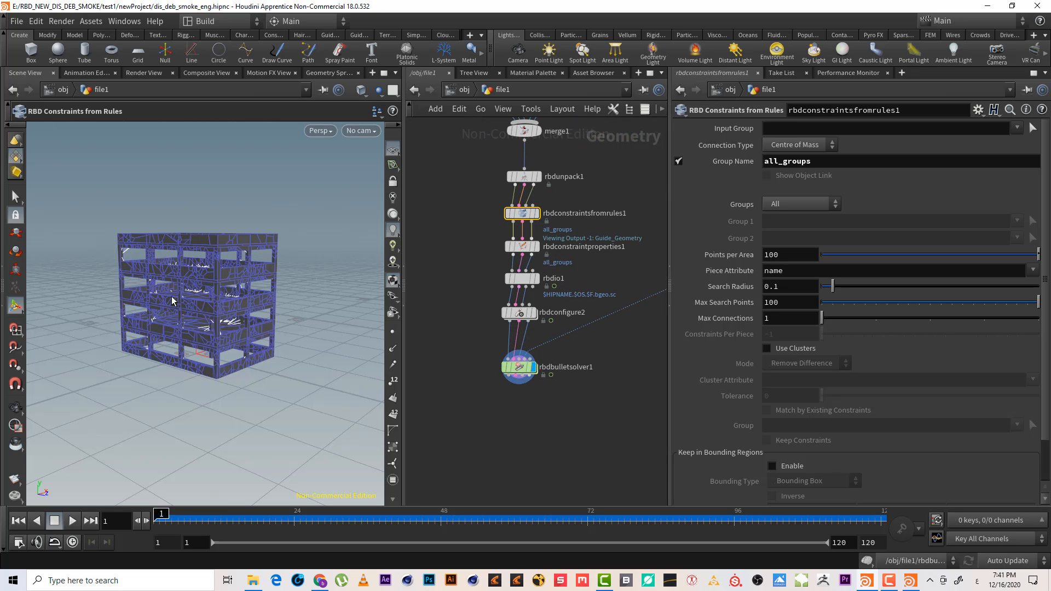
pyautogui.moveTo(215, 267); pyautogui.dragTo(249, 258, button='right')
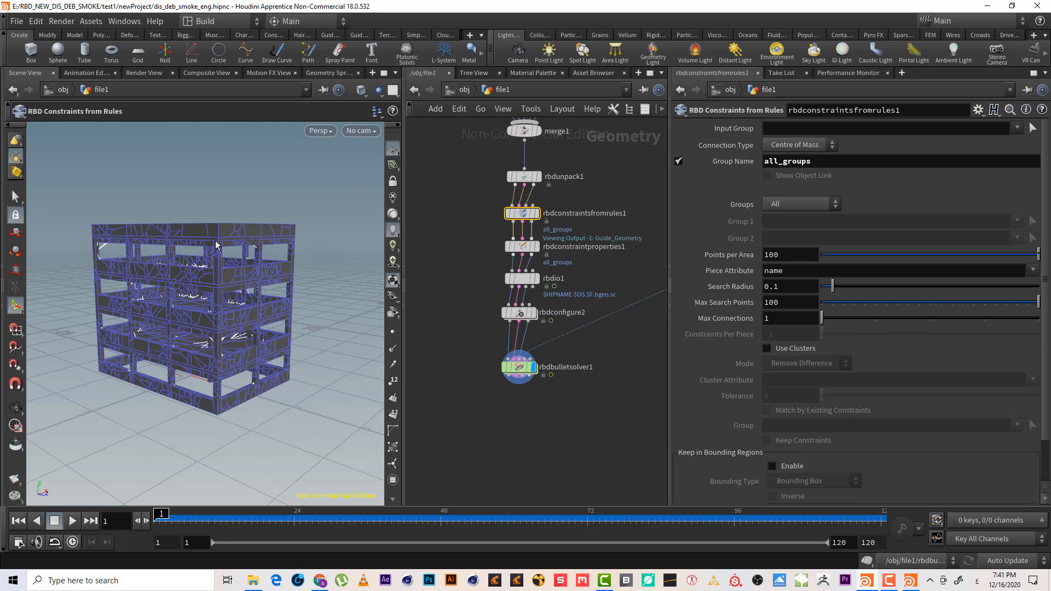
pyautogui.moveTo(212, 226); pyautogui.dragTo(208, 227, button='right')
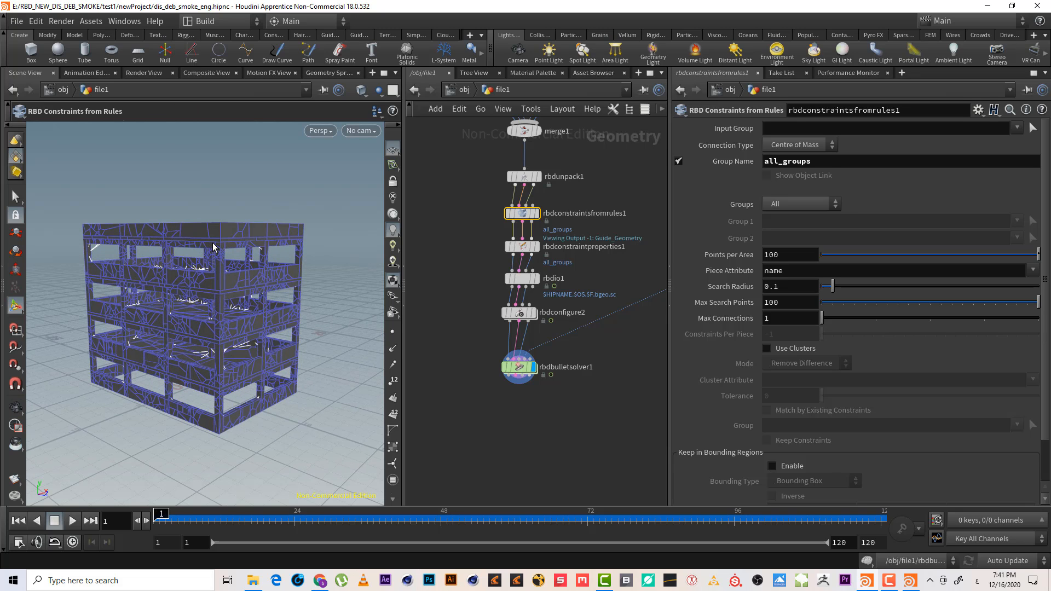